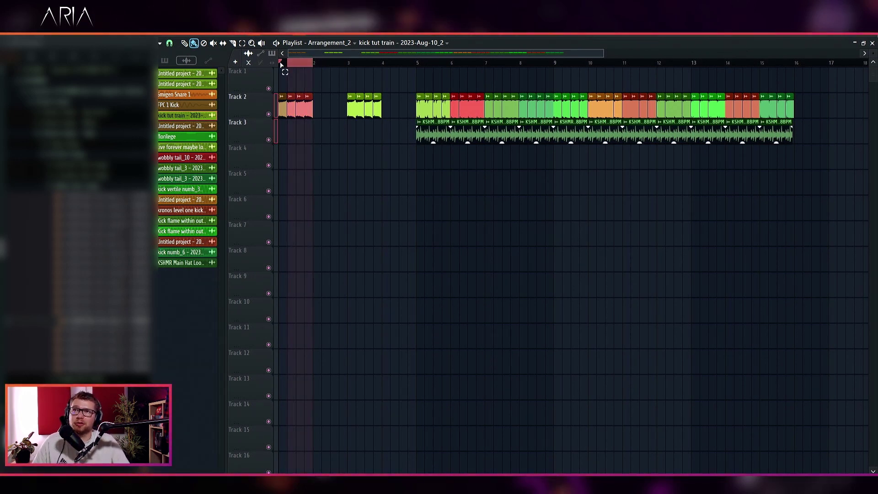
Play the kick examples in bar 1, bar 3 and the full run from bar 5 of the existing arrangement.
key(space)
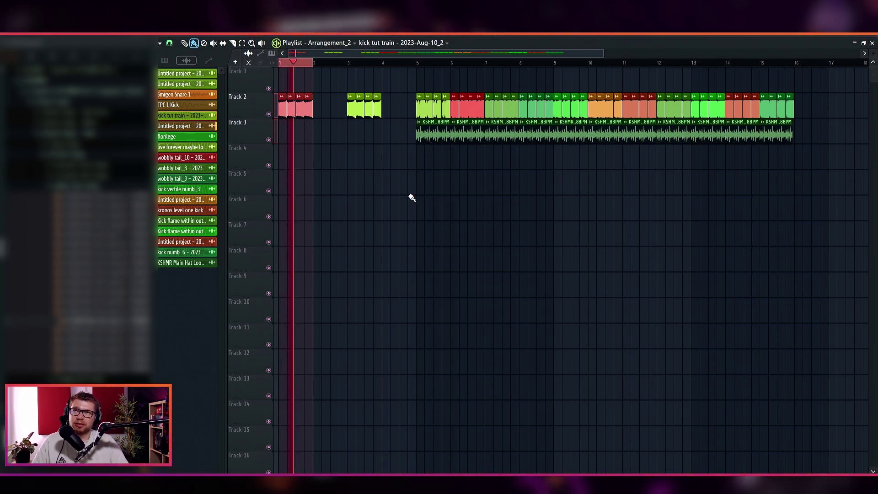
key(space)
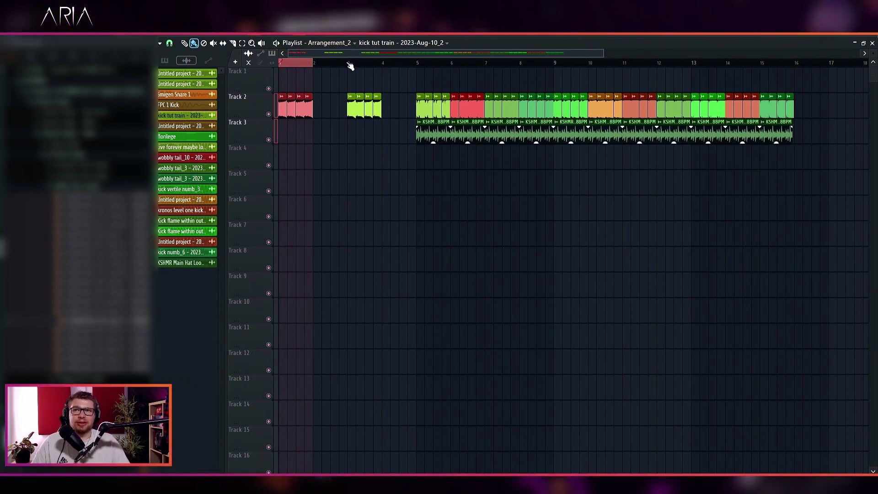
drag(349, 64, 383, 71)
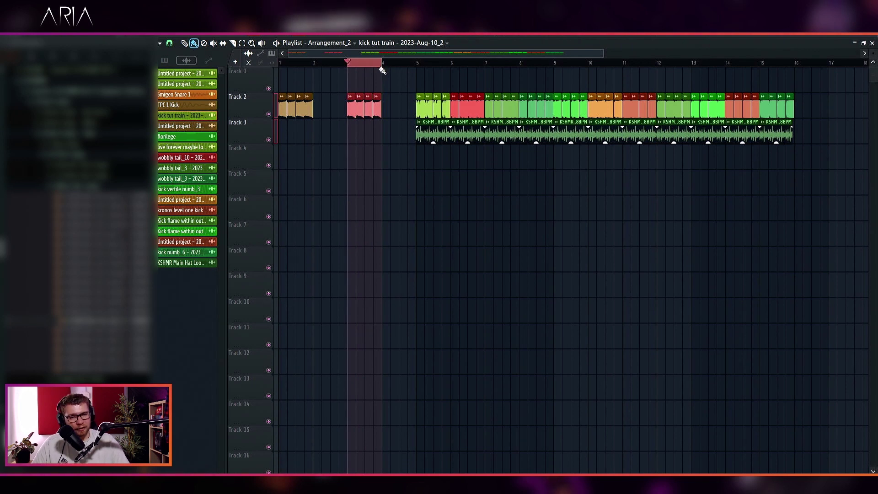
key(space)
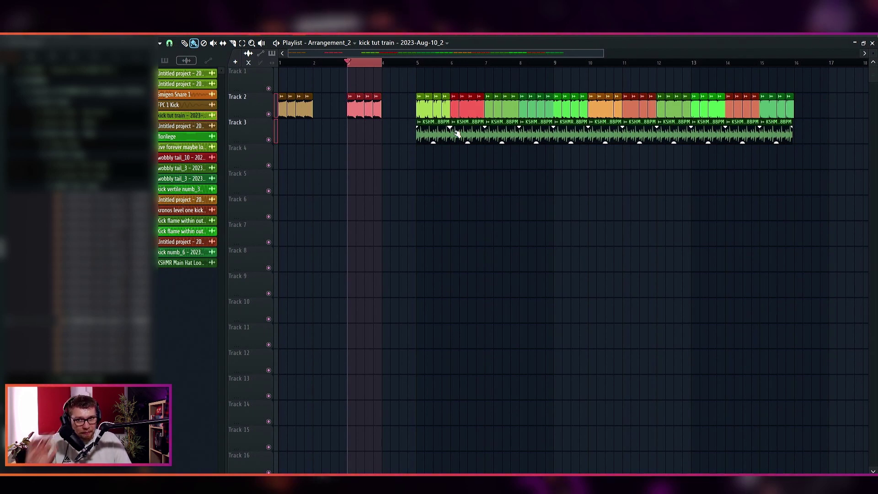
drag(418, 69, 826, 84)
key(space)
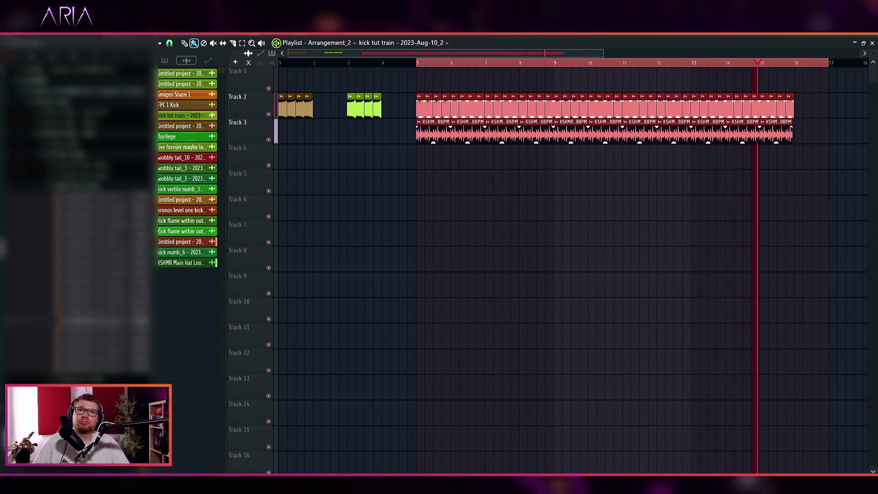
key(space)
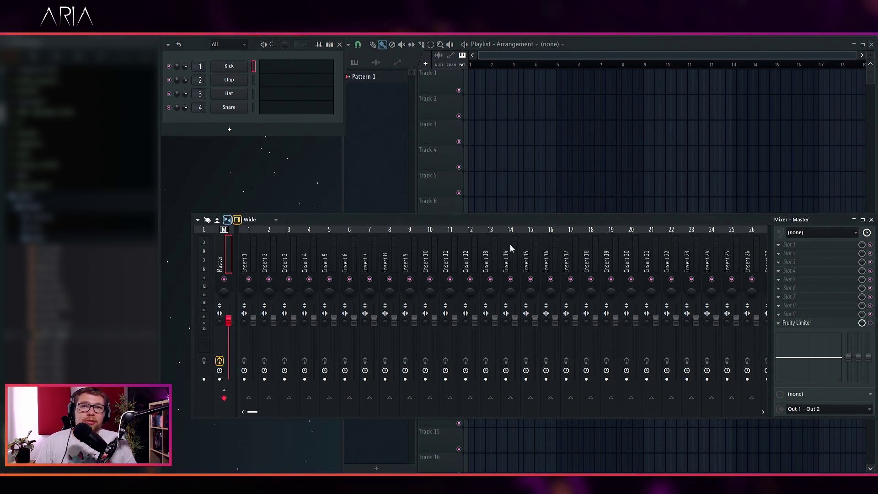
Move the mixer aside, add a Serum_x64 instrument channel and enable its sub oscillator.
drag(494, 224, 469, 228)
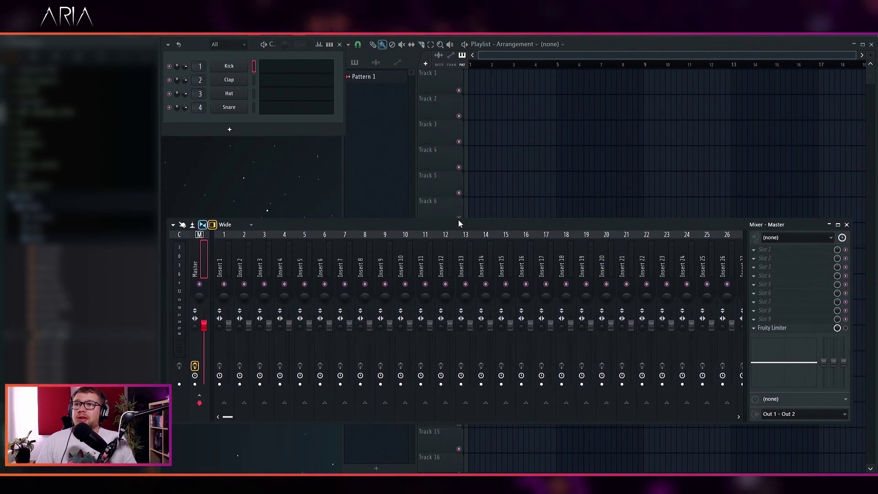
click(231, 129)
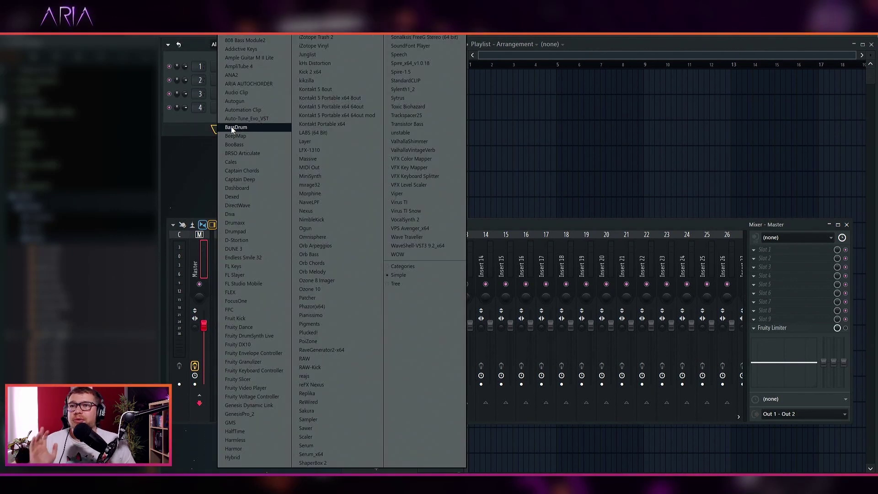
click(329, 449)
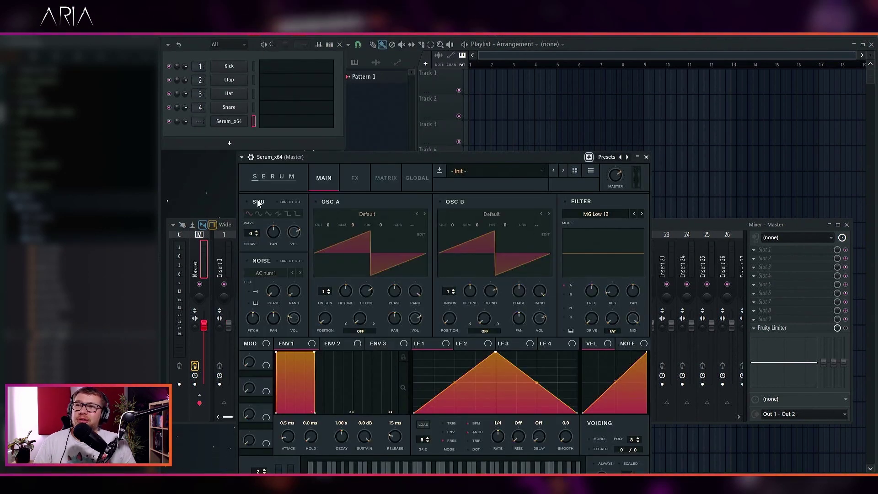
click(248, 202)
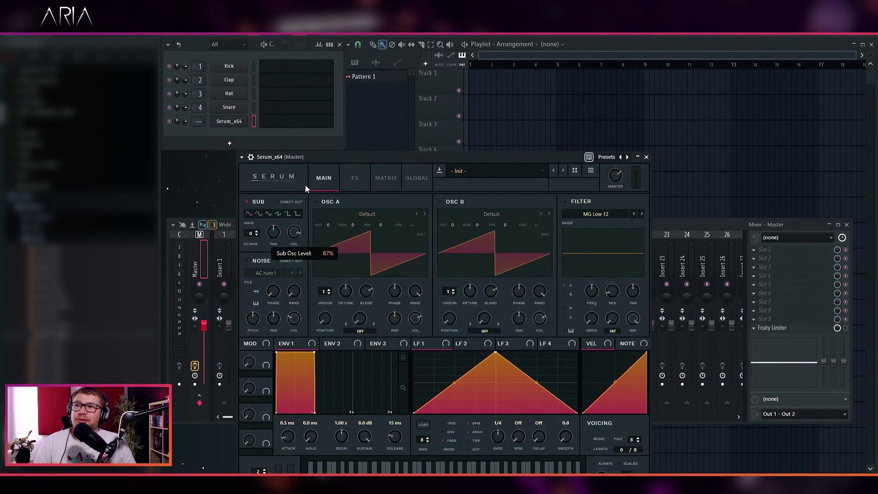
Reshape LFO 1 into a steep initial drop with a short low shelf that falls to zero within the first quarter.
drag(495, 353, 431, 402)
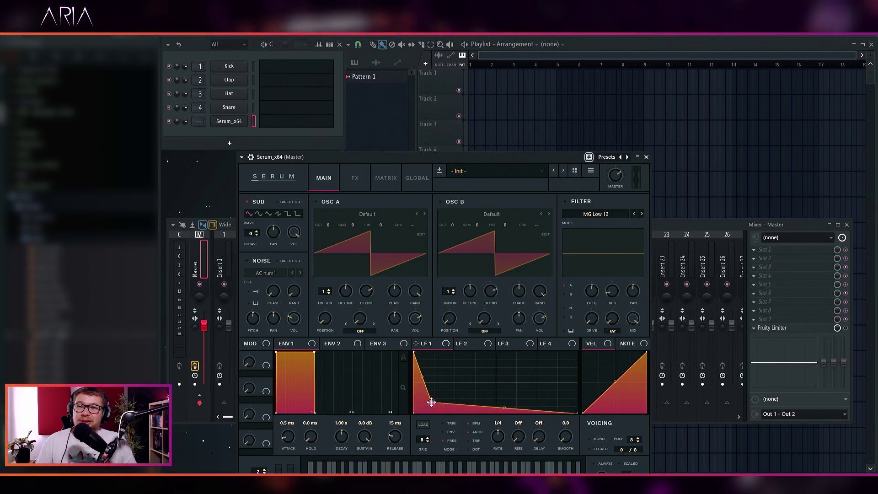
double_click(454, 414)
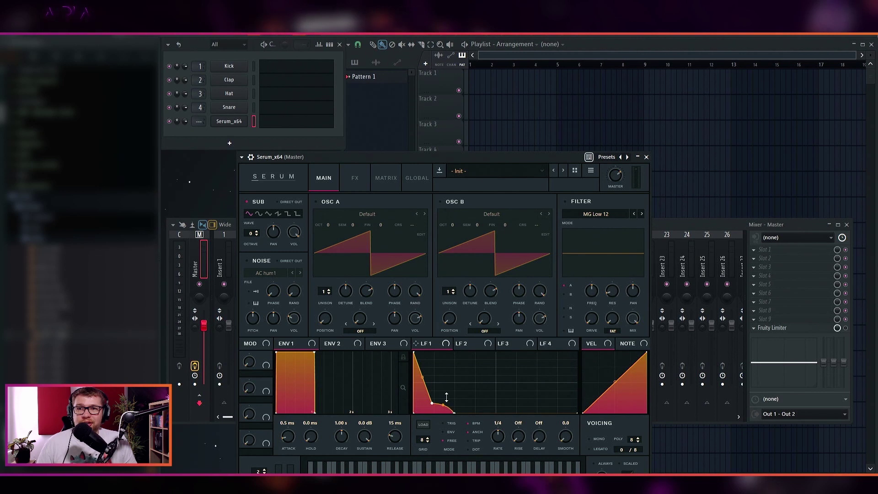
drag(423, 380, 417, 394)
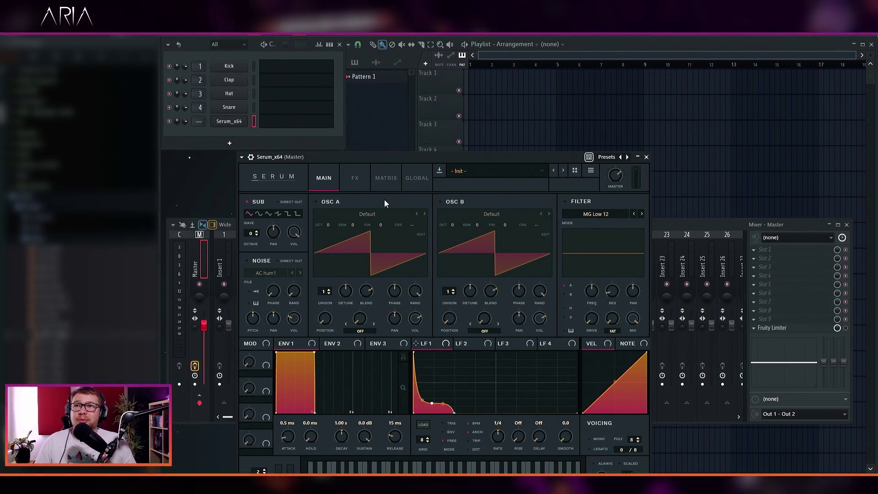
Route LFO 1 to master tuning in Serum's modulation matrix with a positive amount, and return to the main oscillator view.
click(385, 181)
click(263, 213)
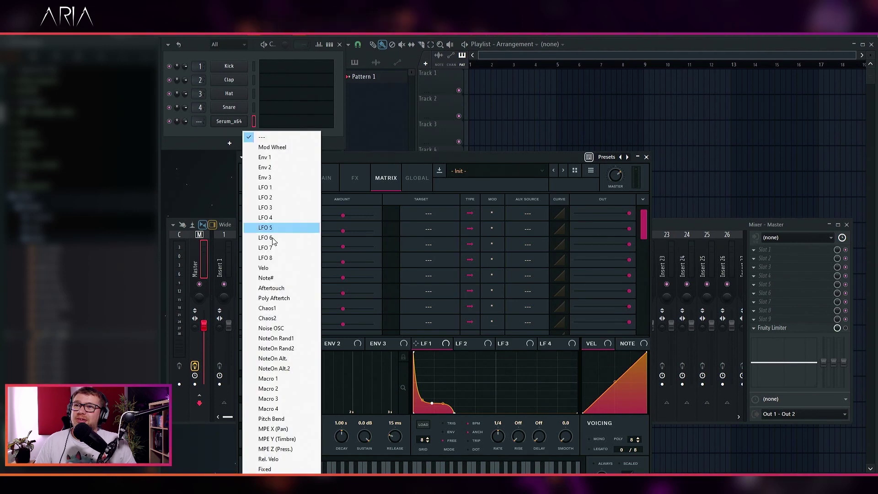
click(287, 198)
click(428, 213)
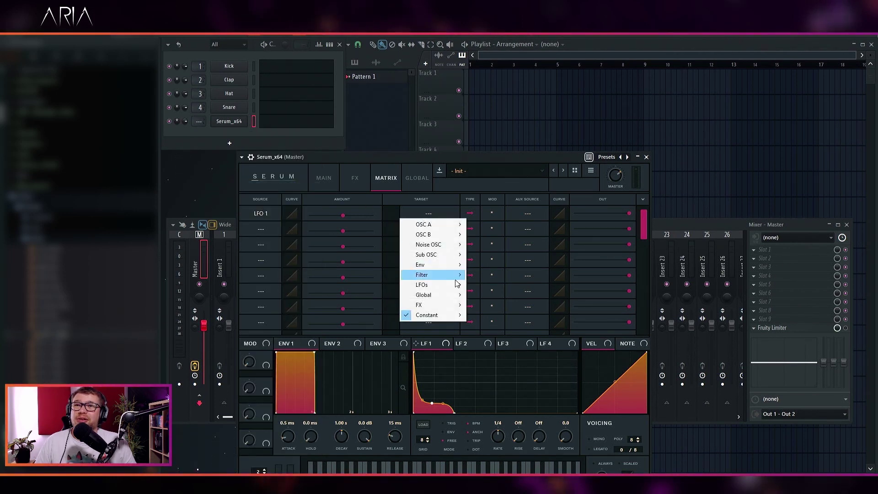
click(474, 296)
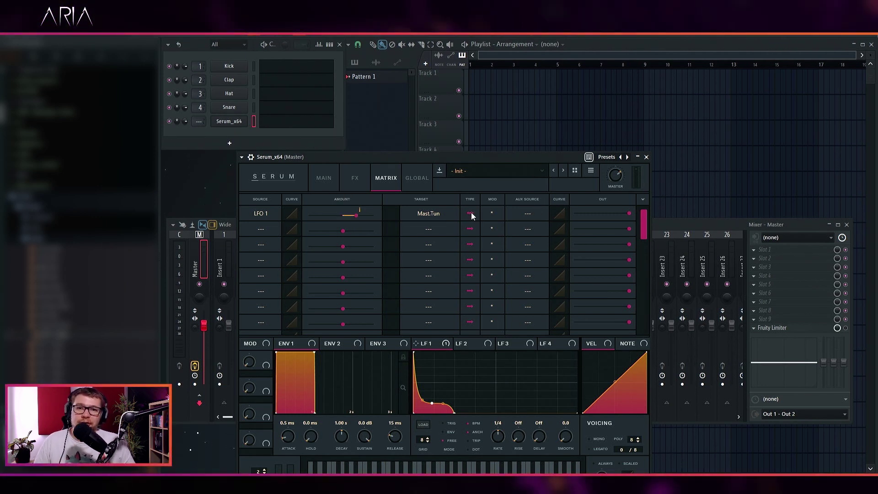
click(324, 178)
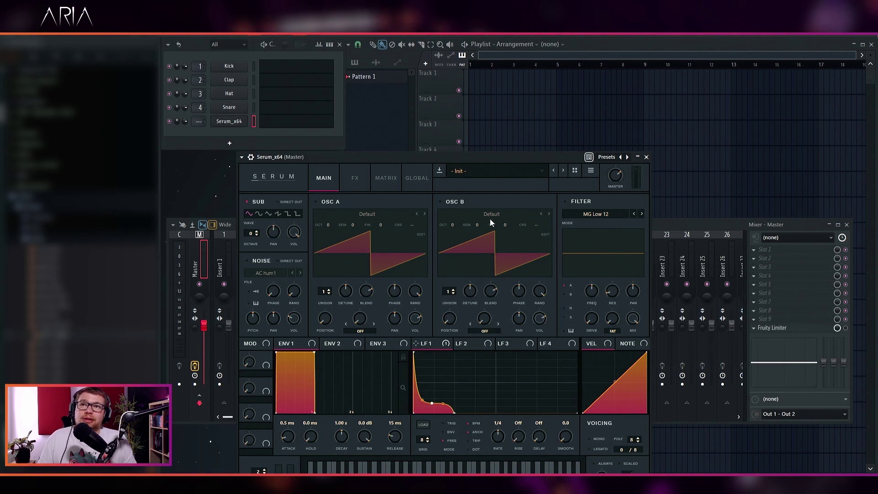
Draw a G2 note at the start of the Serum pattern and place Pattern 1 at bar 1 of playlist Track 1.
click(285, 127)
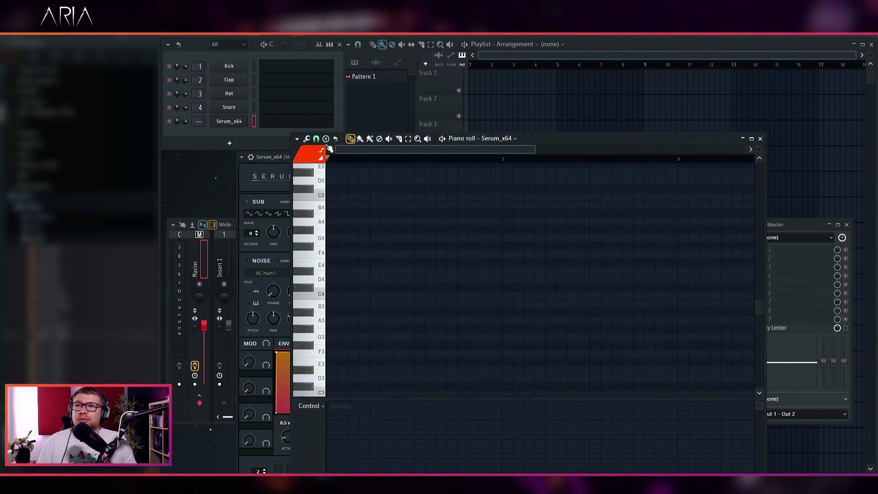
click(351, 339)
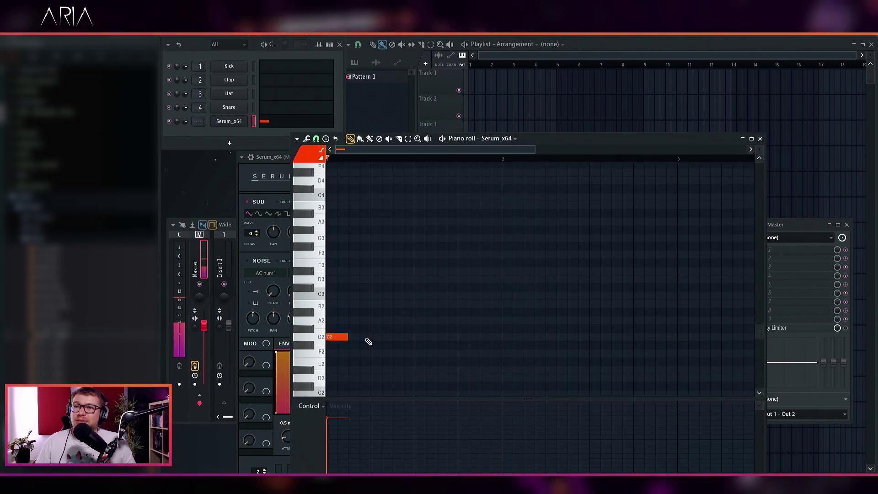
click(503, 89)
click(502, 87)
drag(502, 86, 452, 86)
Select the first beat of bar 1 in the playlist as the loop region.
scroll(451, 86, up, 3)
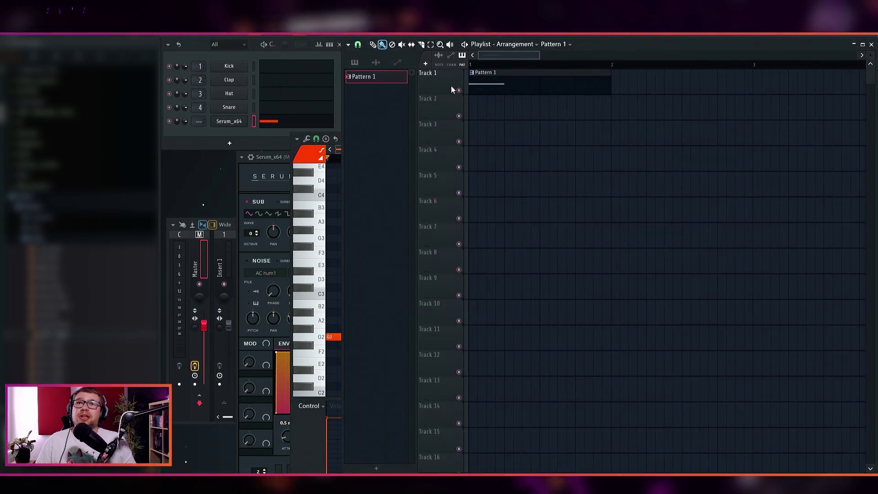
scroll(450, 86, up, 3)
drag(550, 67, 471, 67)
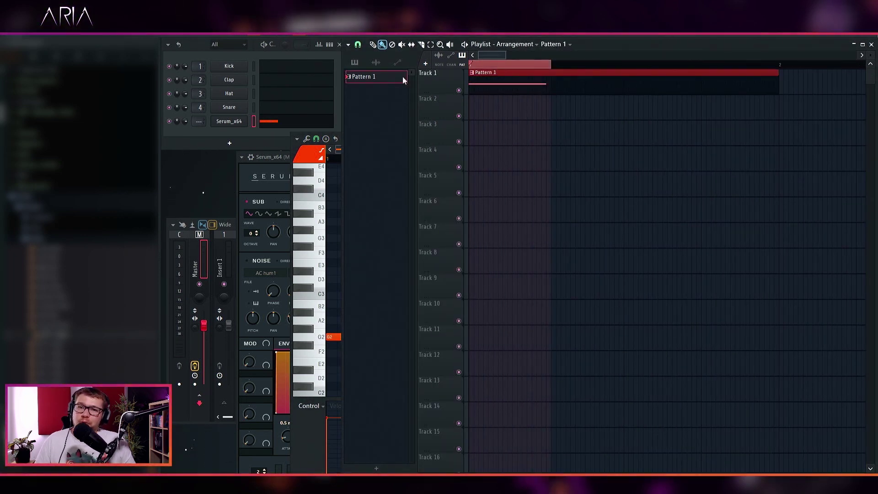
Set Serum's LFO 1 to ENV mode and play the looped kick.
click(231, 122)
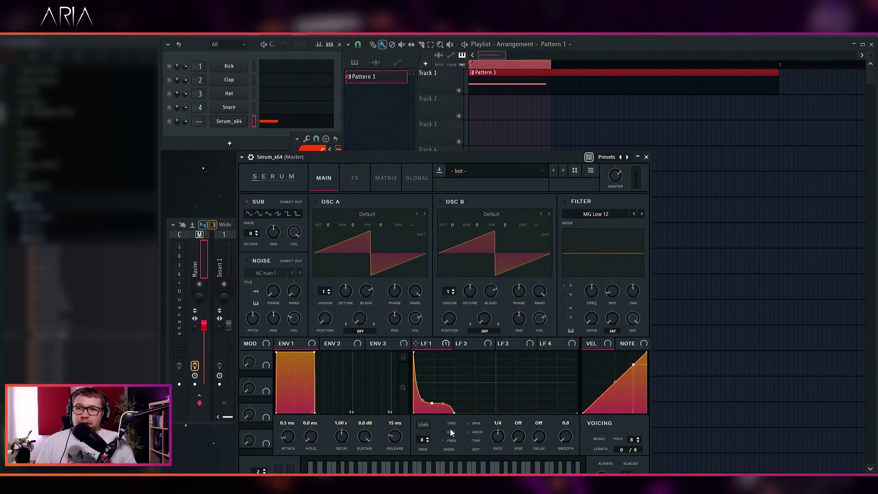
click(447, 432)
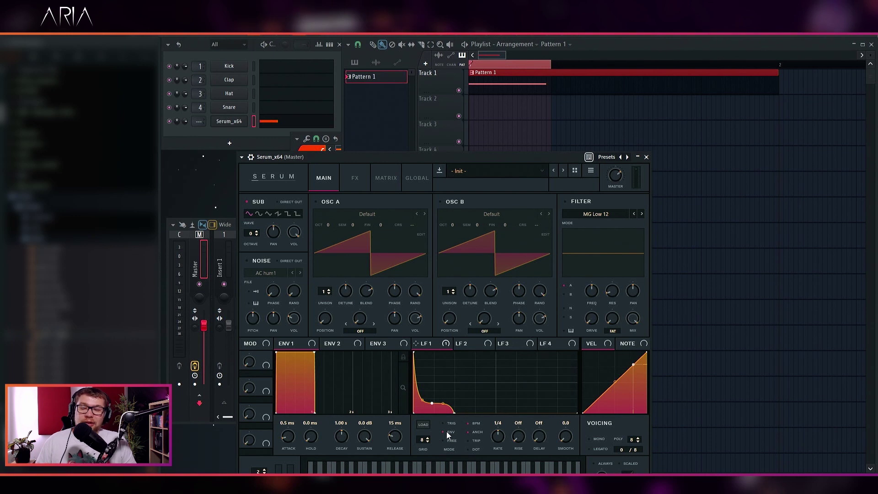
click(751, 251)
key(space)
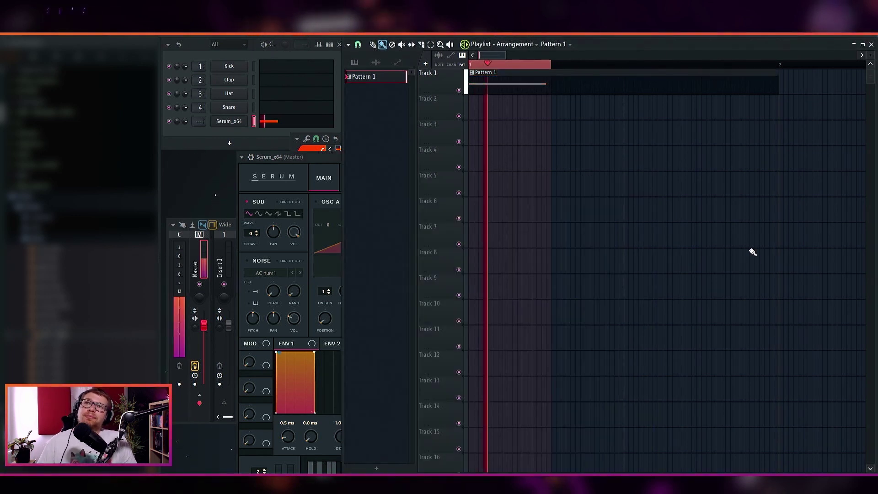
key(space)
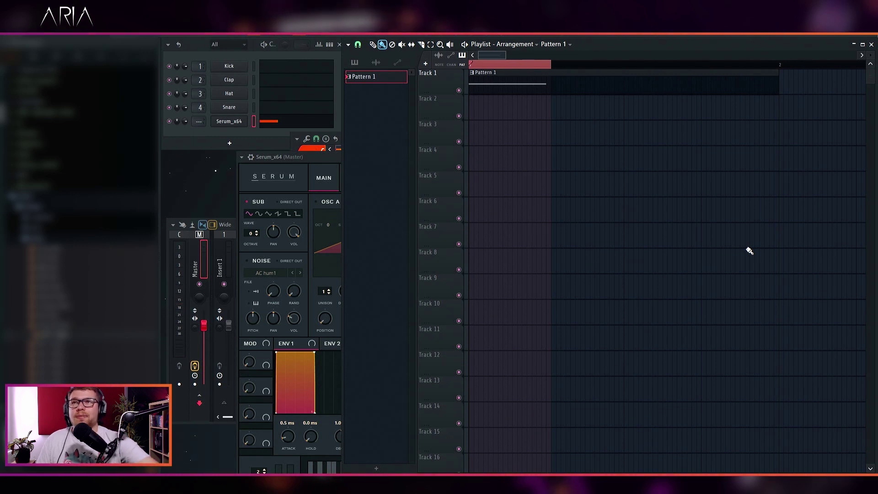
Enable Serum's distortion effect, set its type to Zero-Square and raise the drive.
click(319, 158)
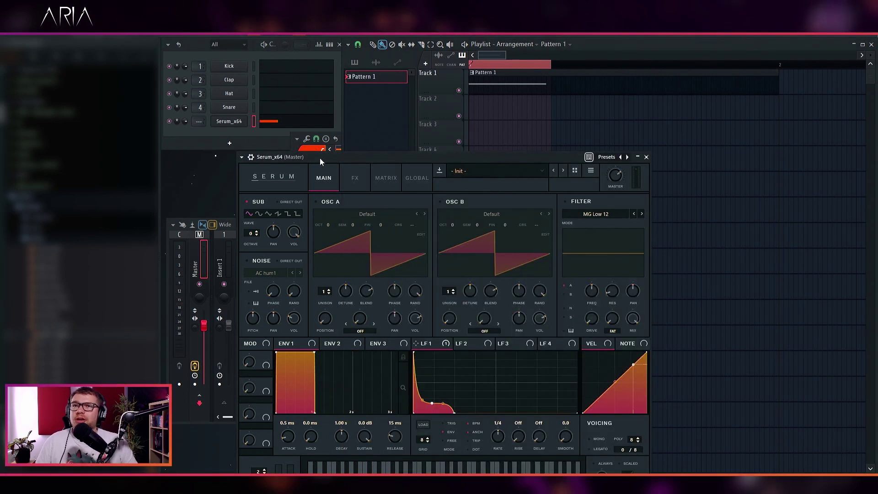
click(351, 178)
click(262, 217)
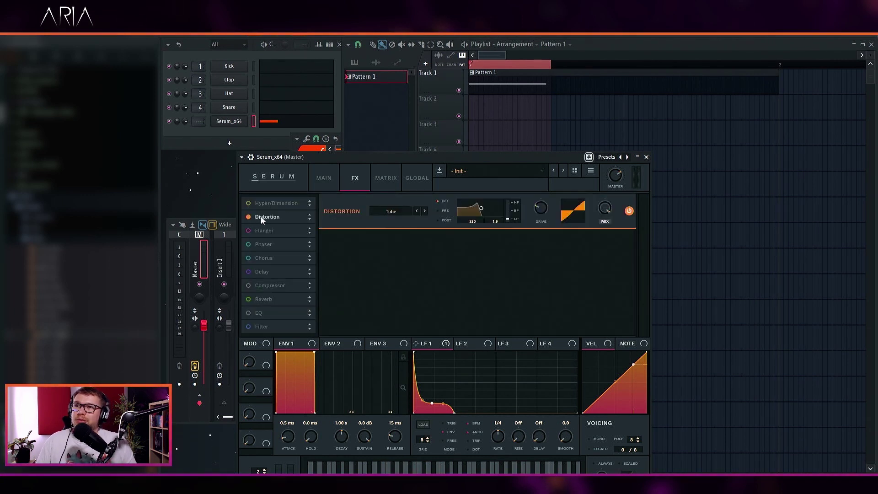
click(405, 211)
click(412, 292)
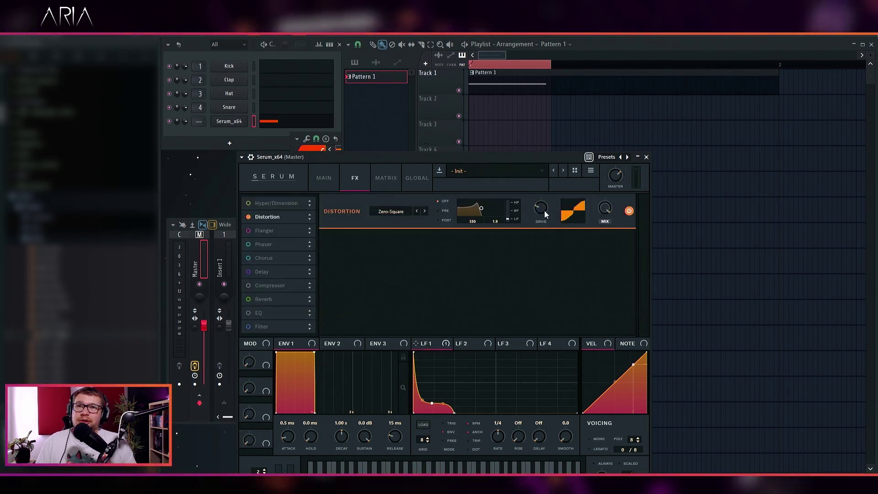
Play the looped kick to hear it with the Zero-Square distortion.
click(204, 139)
key(space)
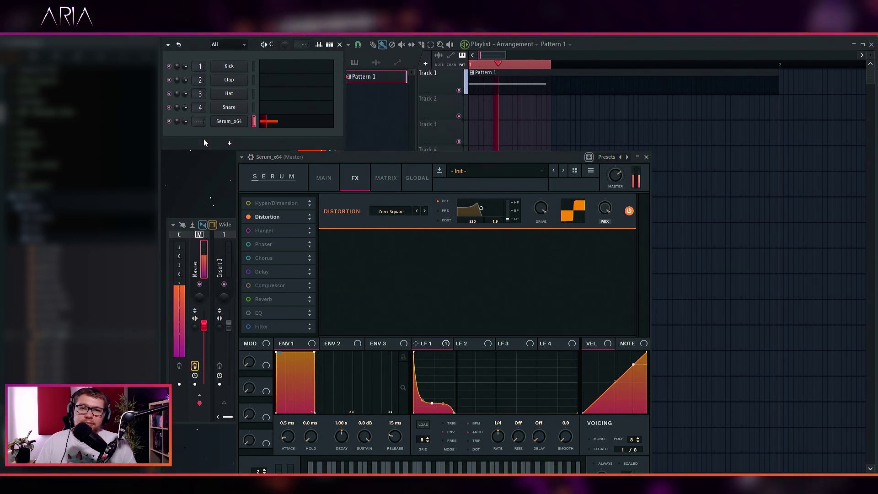
key(space)
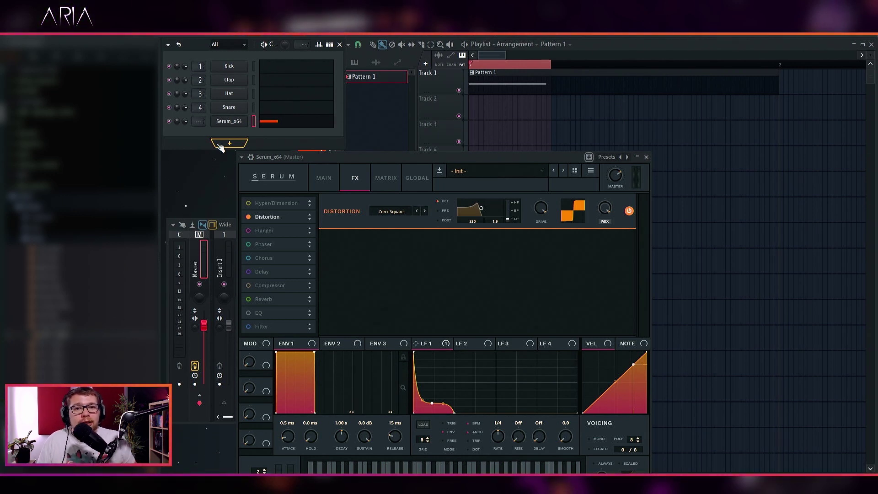
Route the Serum channel to mixer track 5 and load Oxford Inflator Native followed by FabFilter Pro-Q 2 on that track.
click(250, 157)
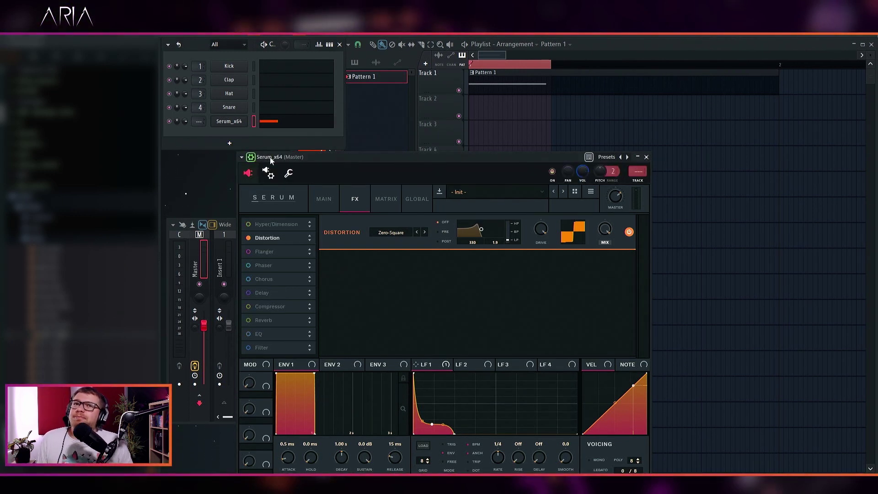
click(638, 172)
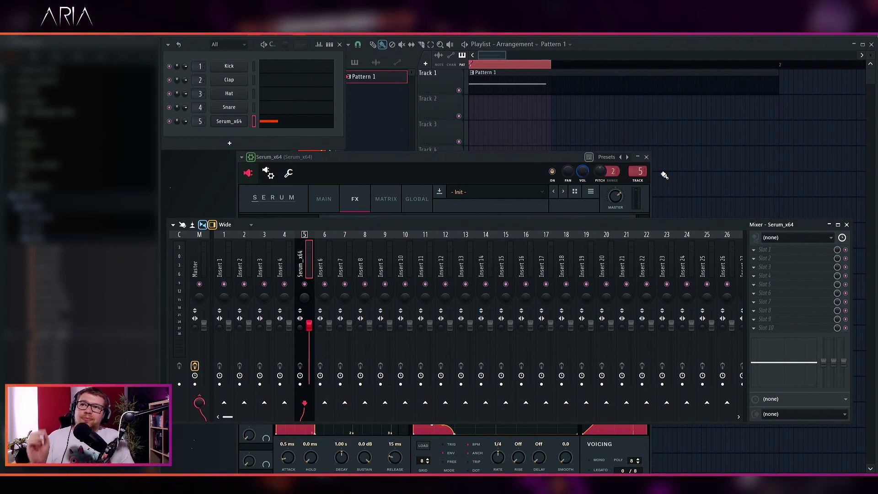
click(756, 250)
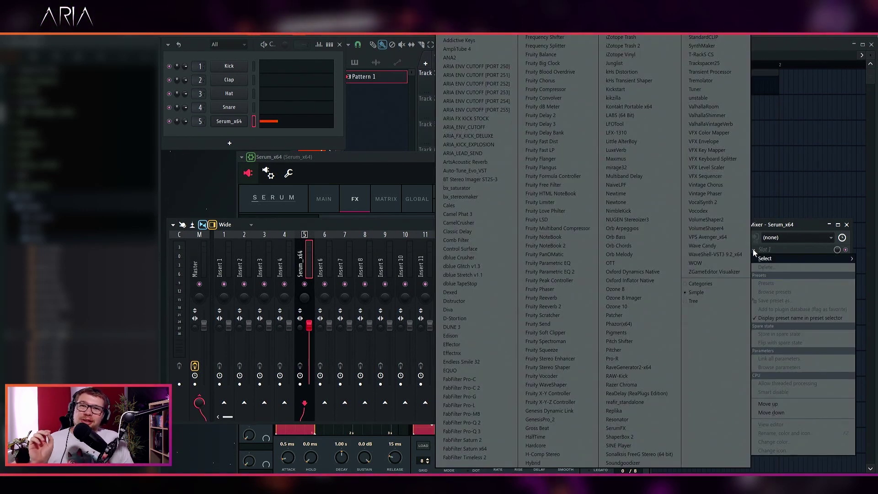
click(641, 280)
click(495, 431)
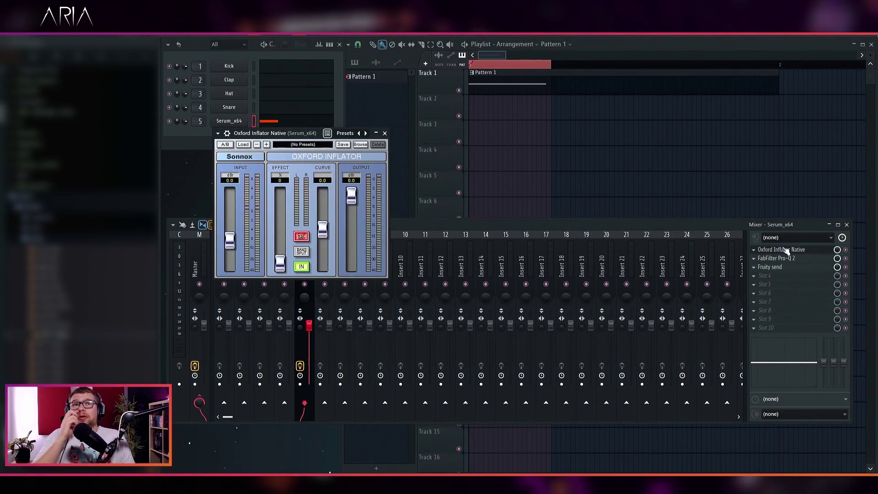
Set the Oxford Inflator's input level to 5 dB.
click(230, 181)
text(5)
key(Return)
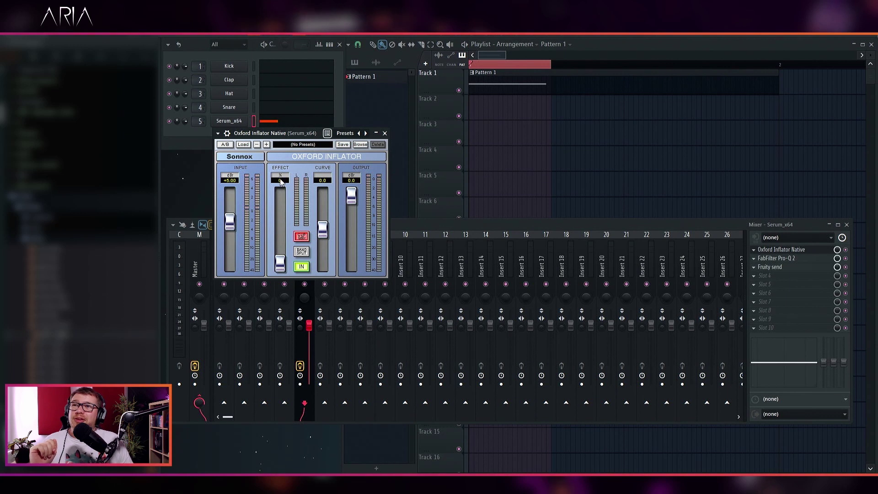
Set the Oxford Inflator's effect amount to 80%.
text(80)
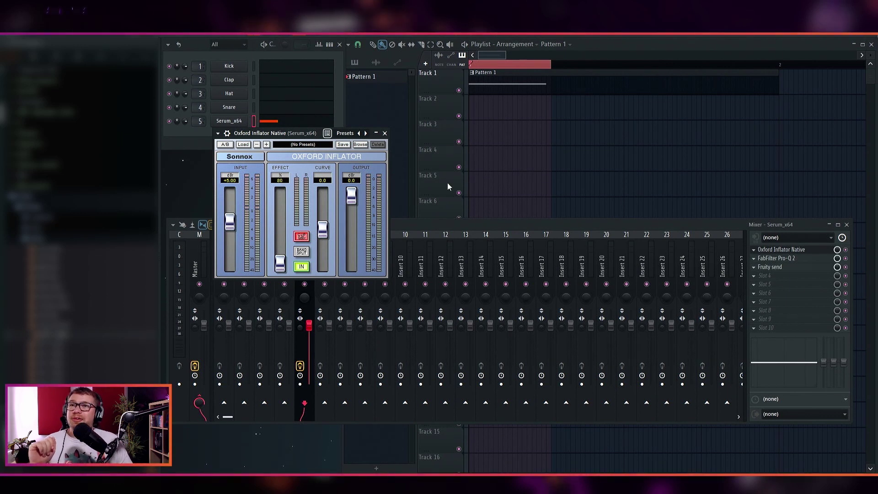
key(Return)
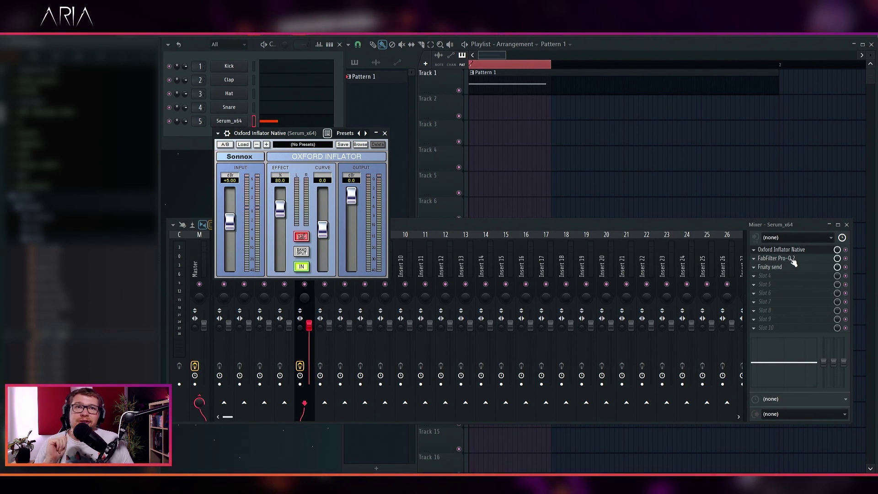
In the TAIL-chain FabFilter Pro-Q 2, use a 30 dB display range and add a high shelf at about 2654 Hz, -24.4 dB, Q 0.3.
click(792, 260)
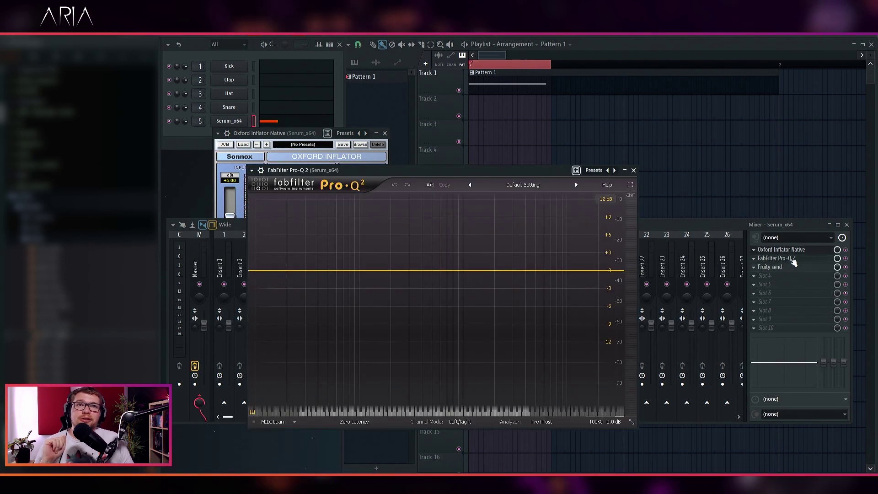
click(604, 201)
click(609, 239)
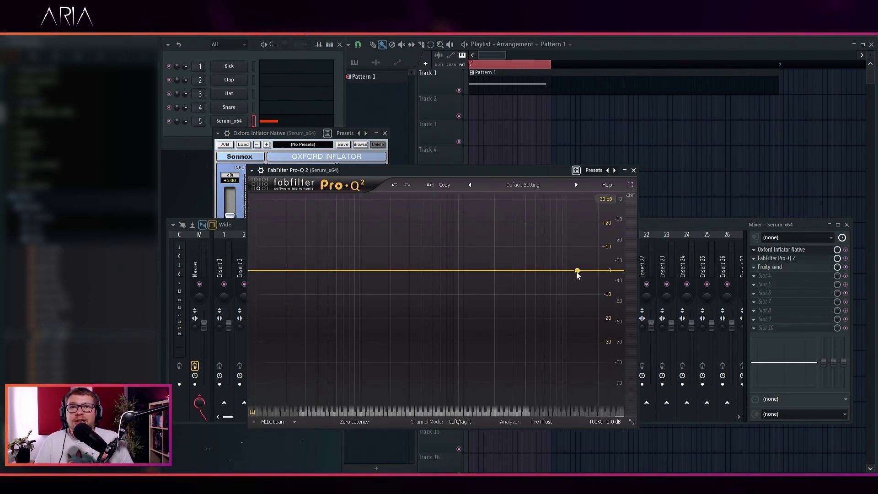
drag(576, 271, 513, 306)
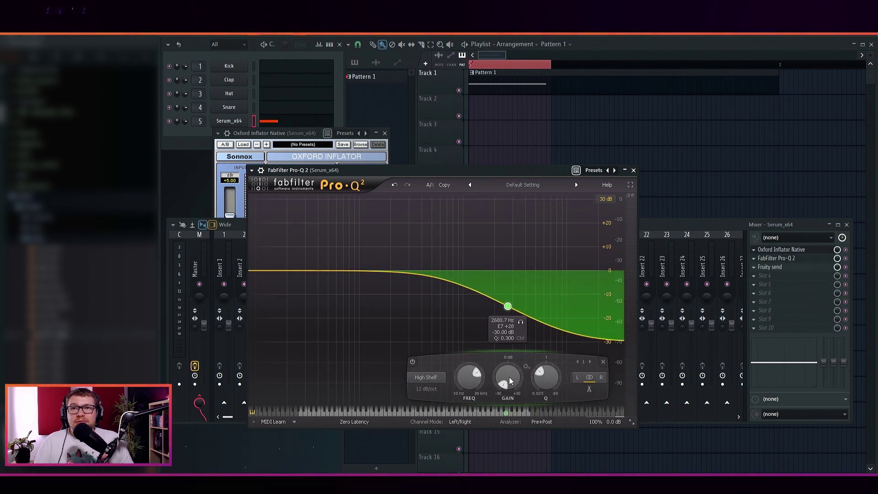
drag(511, 387, 506, 335)
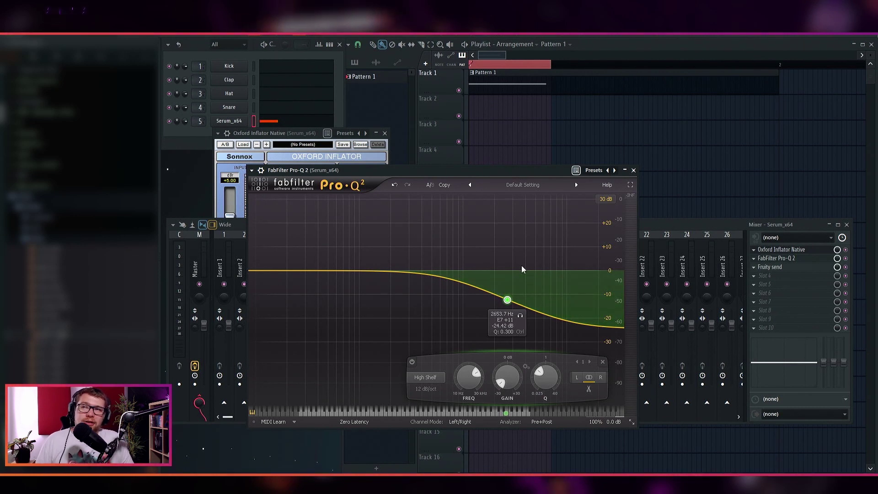
Play the kick and add a second Pro-Q 2 band with its frequency set to 200 Hz.
click(188, 143)
key(space)
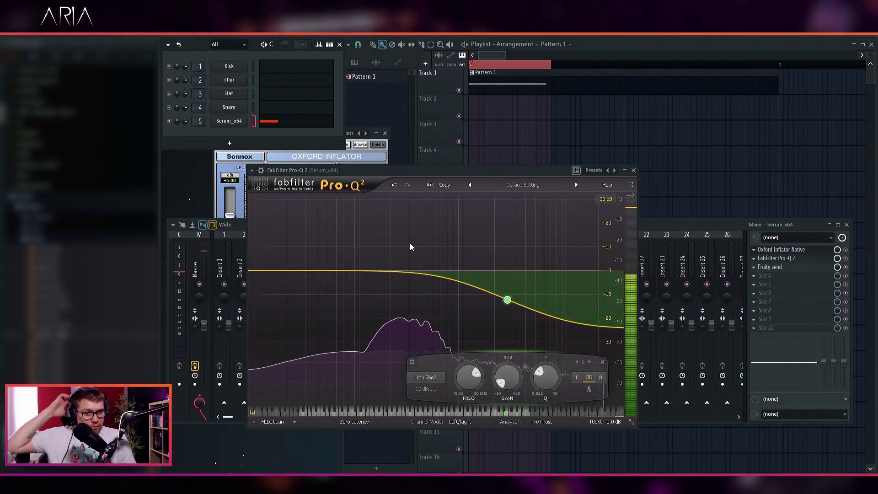
click(390, 274)
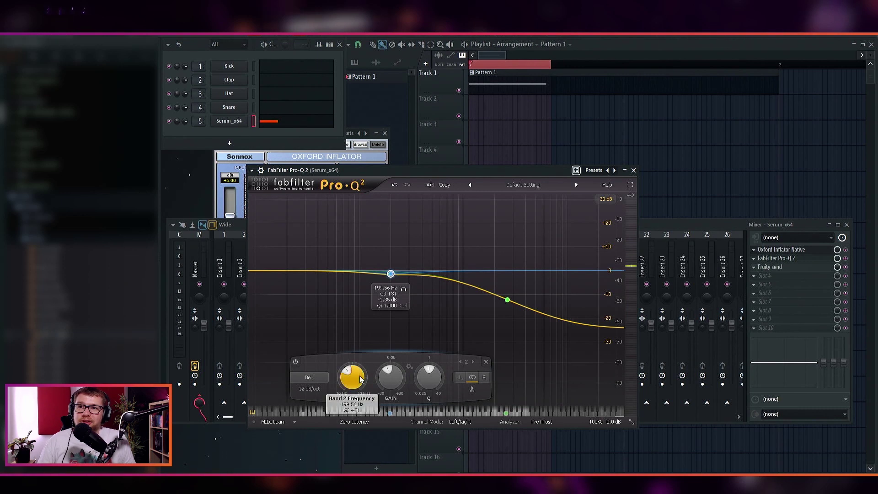
double_click(341, 382)
text(200)
key(Return)
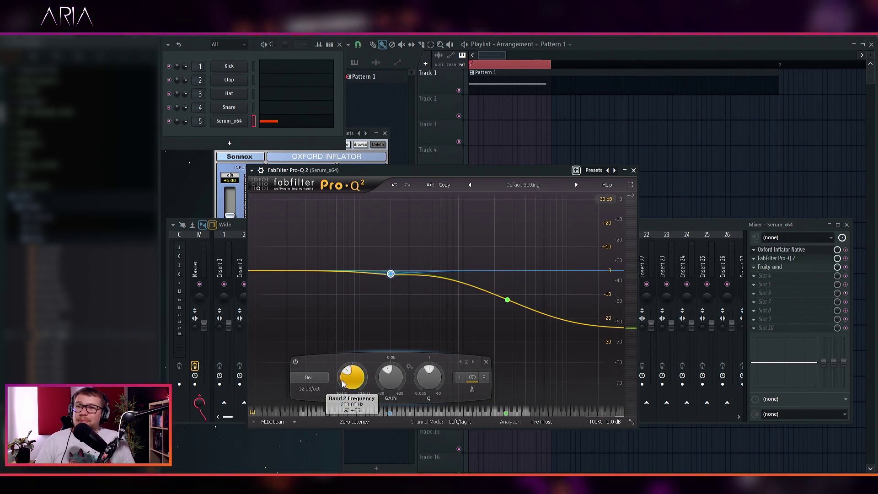
Make the 200 Hz band a 96 dB/oct low shelf with 0 dB gain and close the equalizer.
click(306, 390)
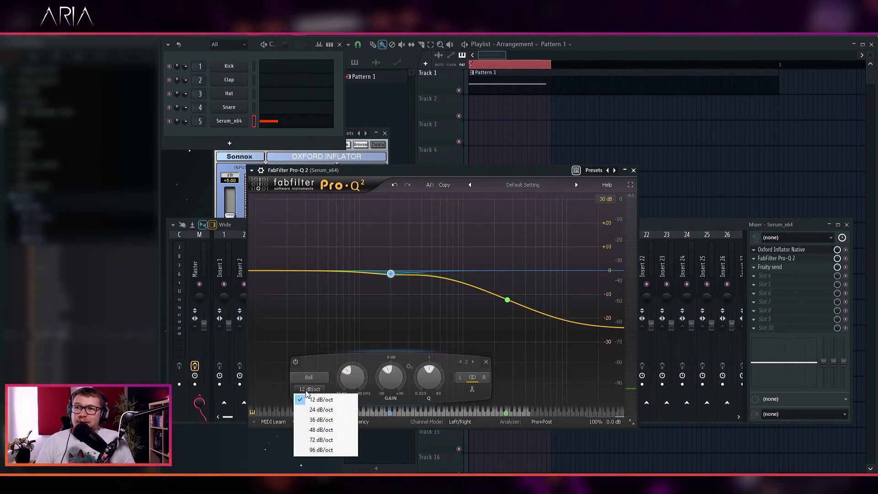
click(331, 450)
click(316, 377)
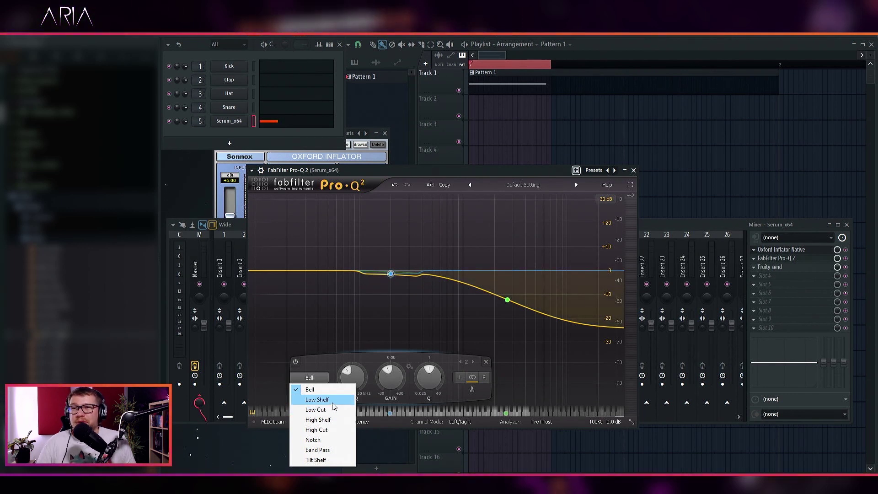
click(317, 399)
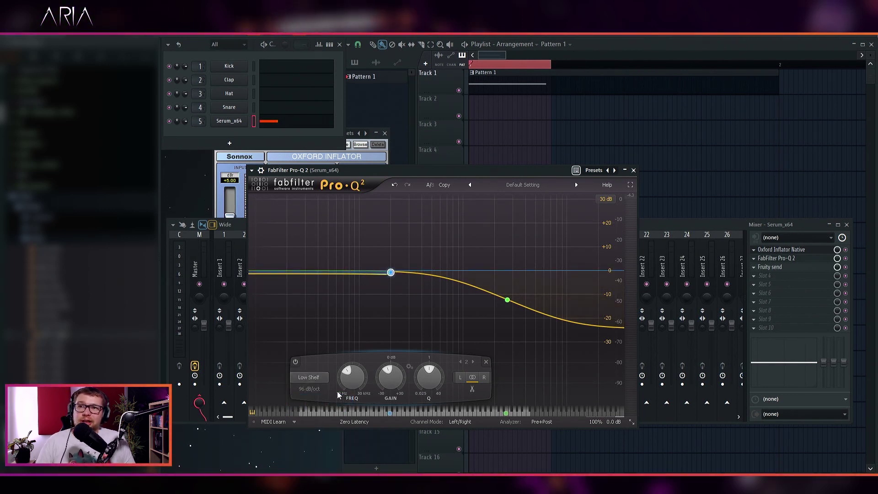
double_click(389, 373)
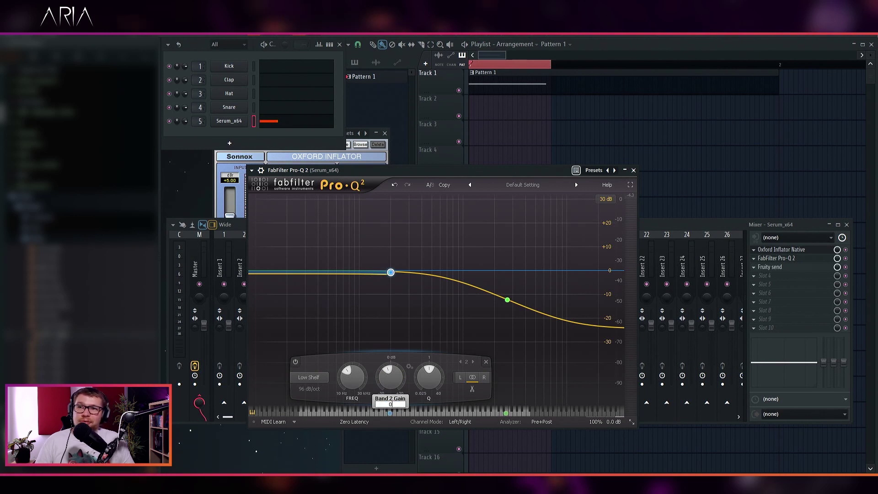
key(Return)
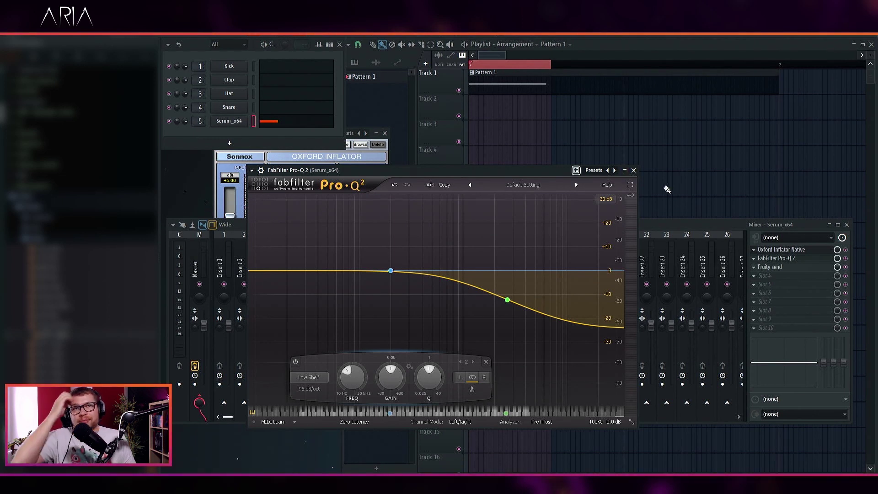
click(633, 170)
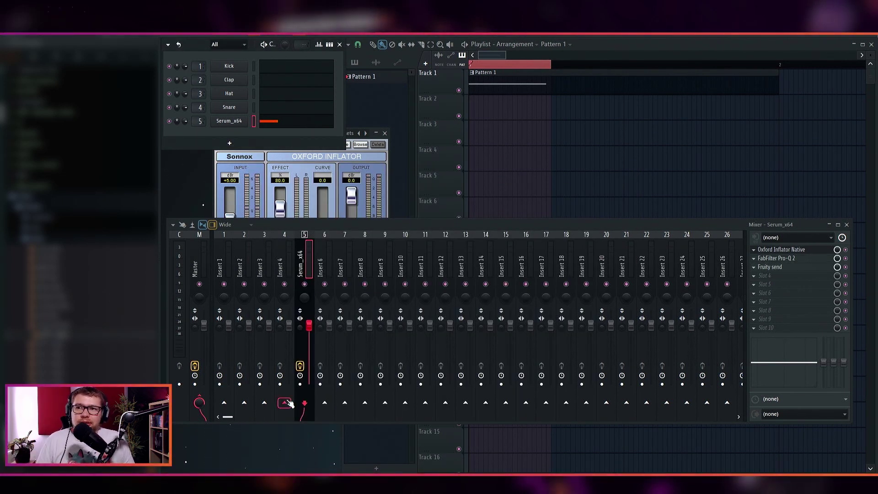
Rename mixer track 5 as TAIL and route it only to mixer track 4.
double_click(303, 258)
text(TAIL)
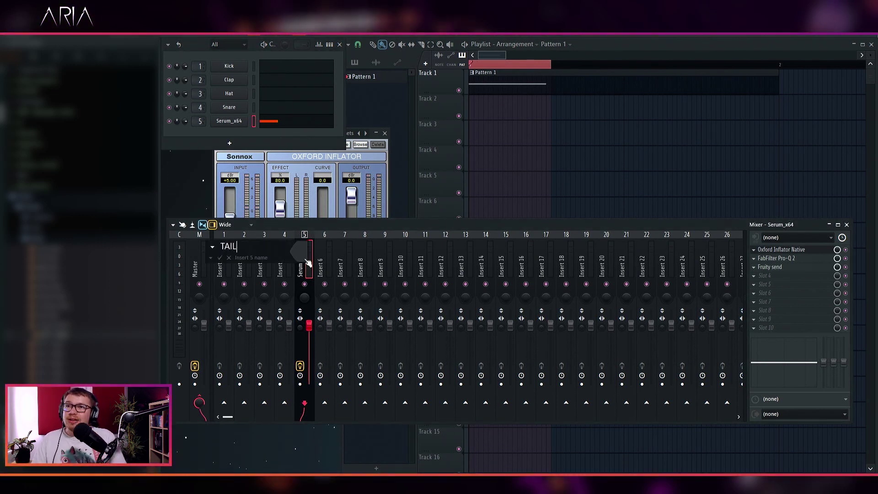
key(Return)
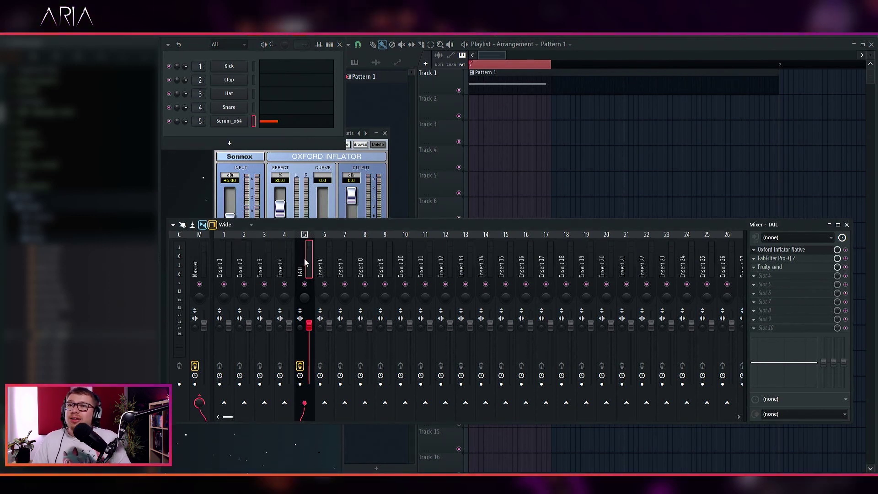
right_click(285, 404)
click(293, 408)
Rename mixer track 4 as "FULL kick no verb" and check the TAIL track's routing into it.
click(281, 267)
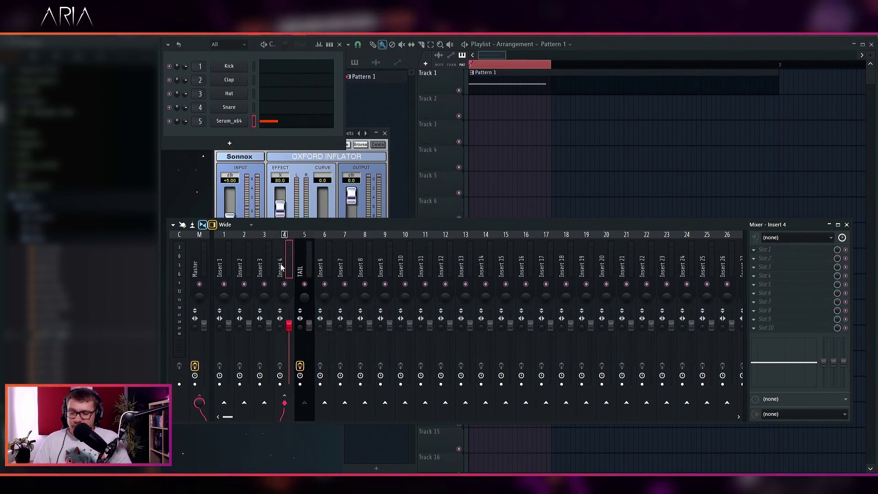
double_click(281, 266)
text(FU)
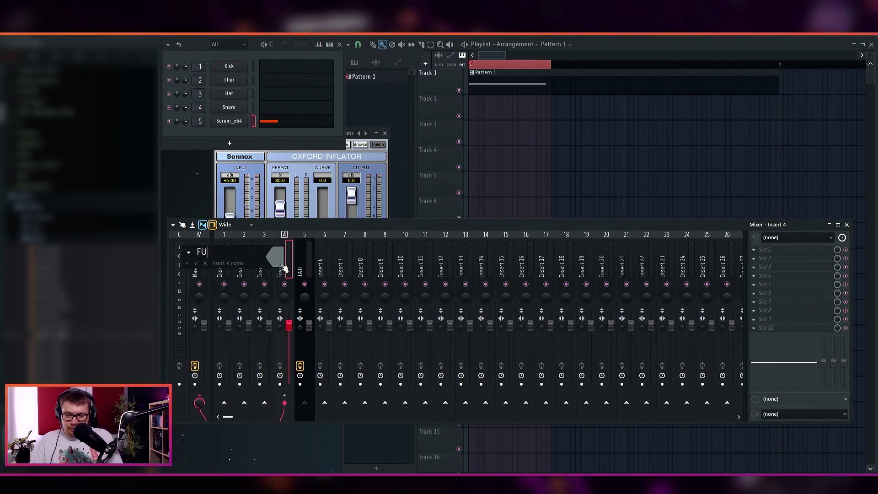
text(LL kic)
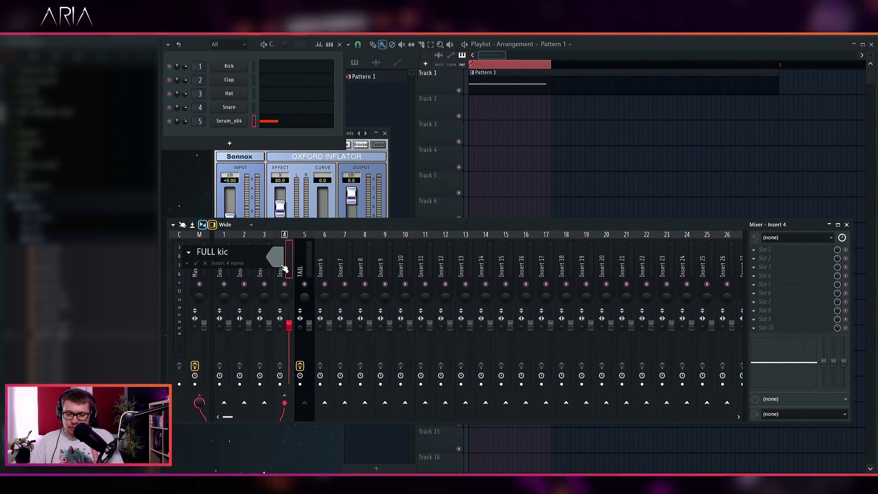
text(k no ver)
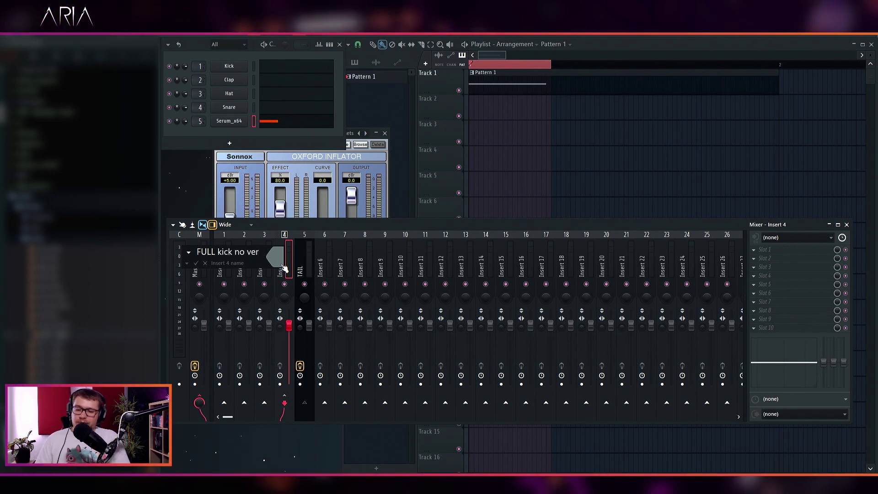
text(b)
key(Return)
click(303, 265)
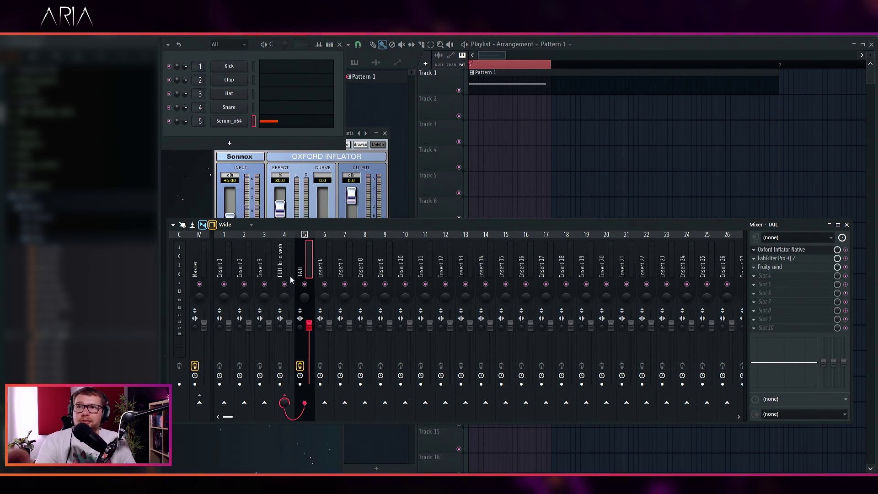
Load Oxford Inflator Native in the first slot of the FULL kick no verb track and set its output to -1 dB.
click(281, 262)
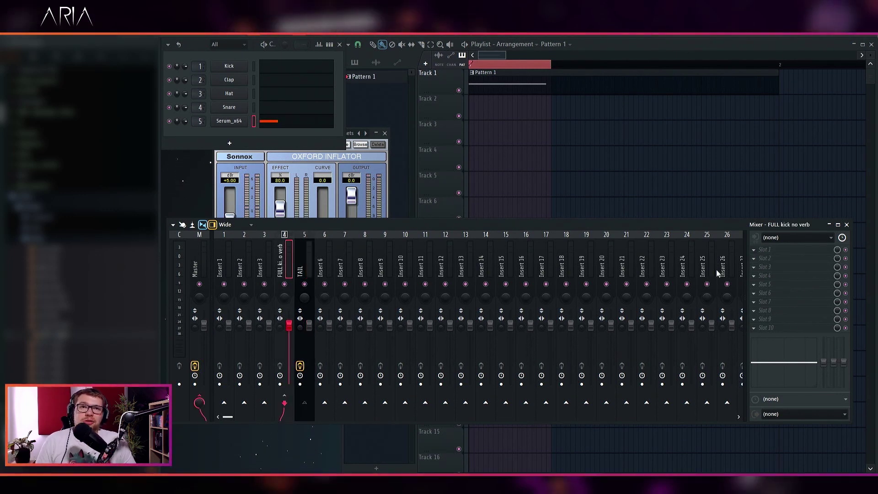
click(760, 251)
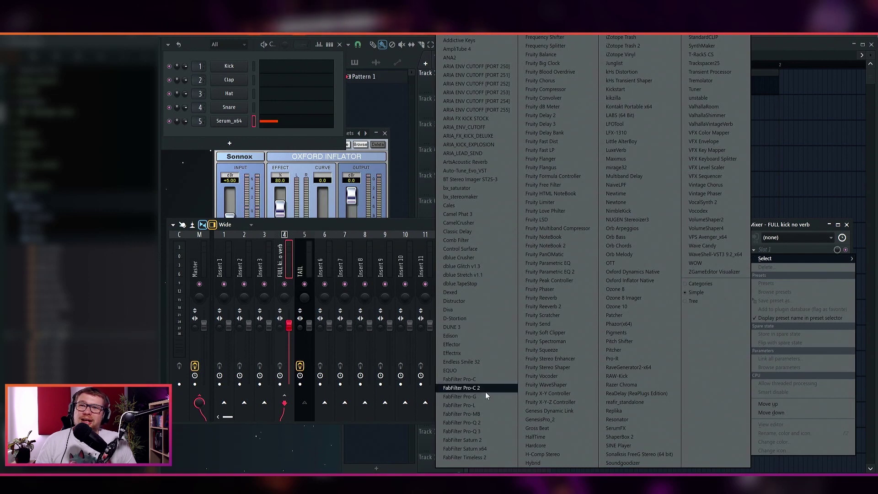
click(649, 280)
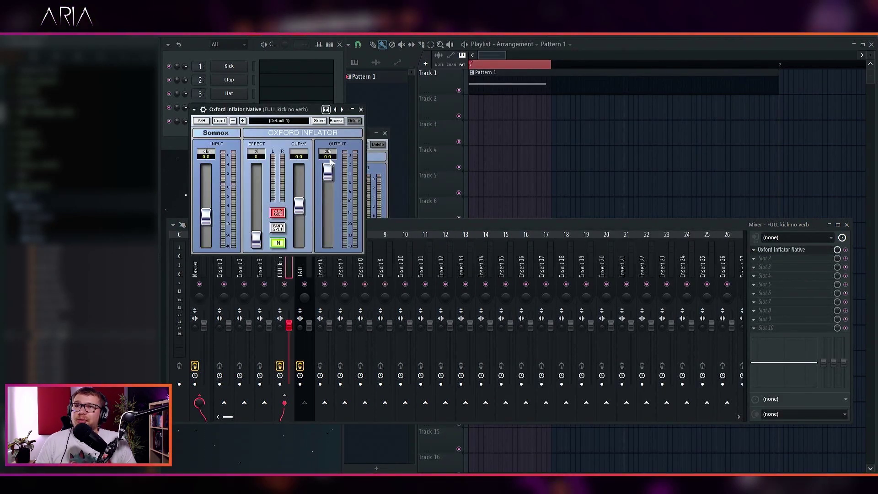
text(-1)
key(Return)
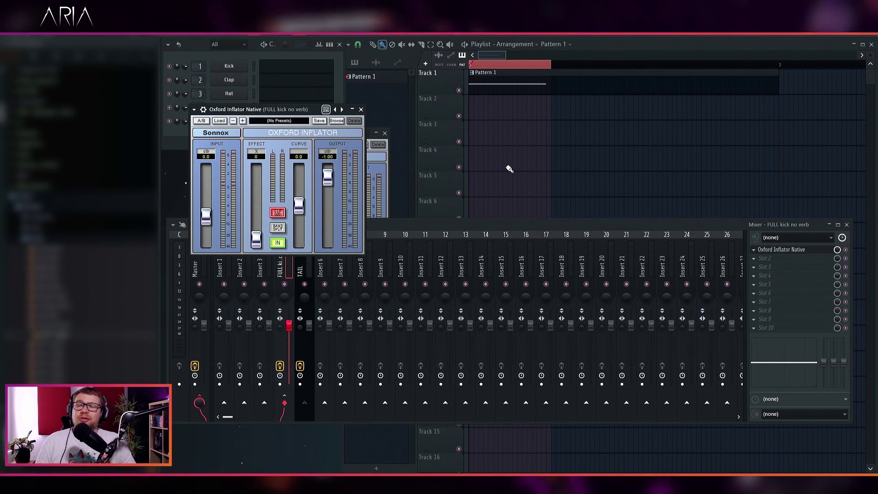
Load FabFilter Pro-Q 2 in the same track's second slot and set its channel mode to Mid/Side.
click(755, 261)
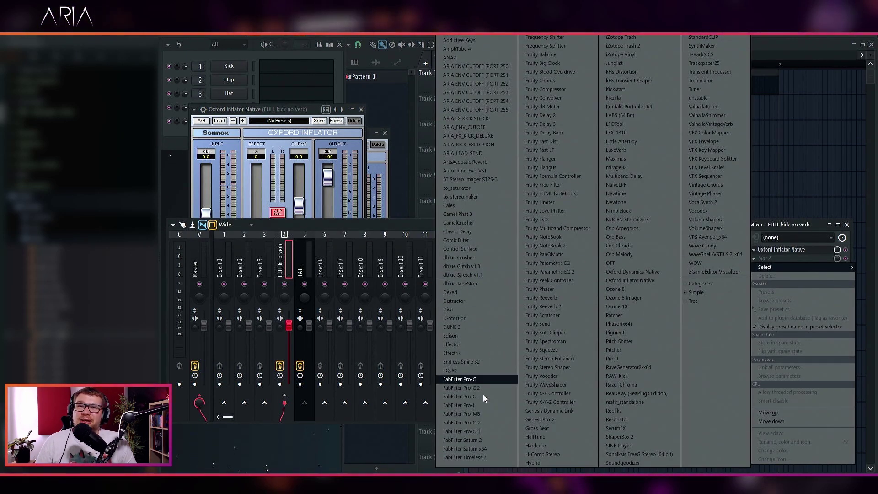
click(479, 422)
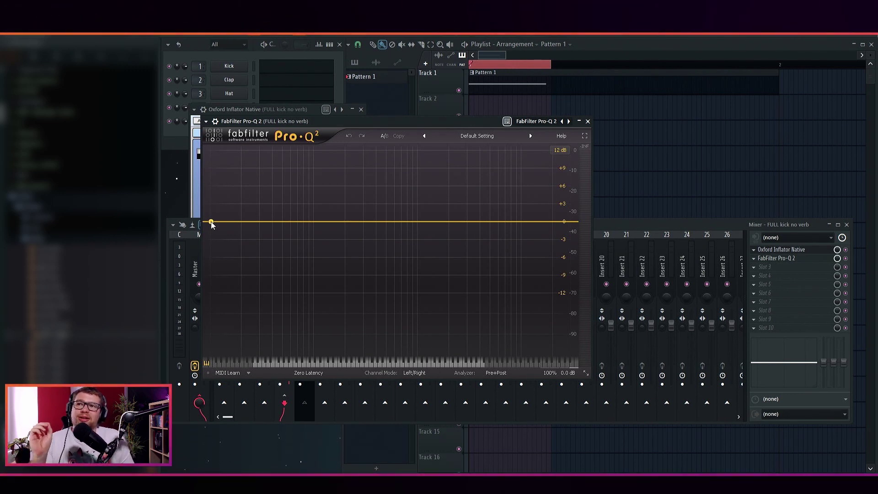
click(405, 376)
click(434, 396)
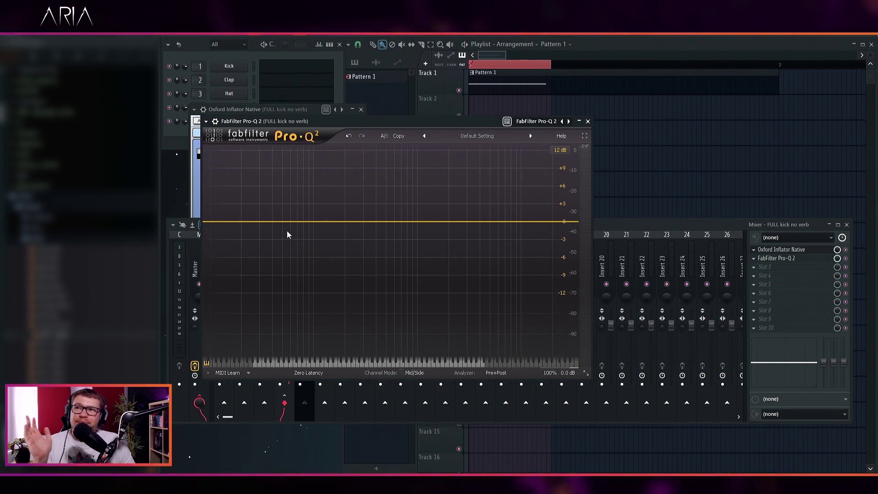
Add a low cut at 180 Hz with a 48 dB/oct slope and apply it to the side channel only.
click(229, 222)
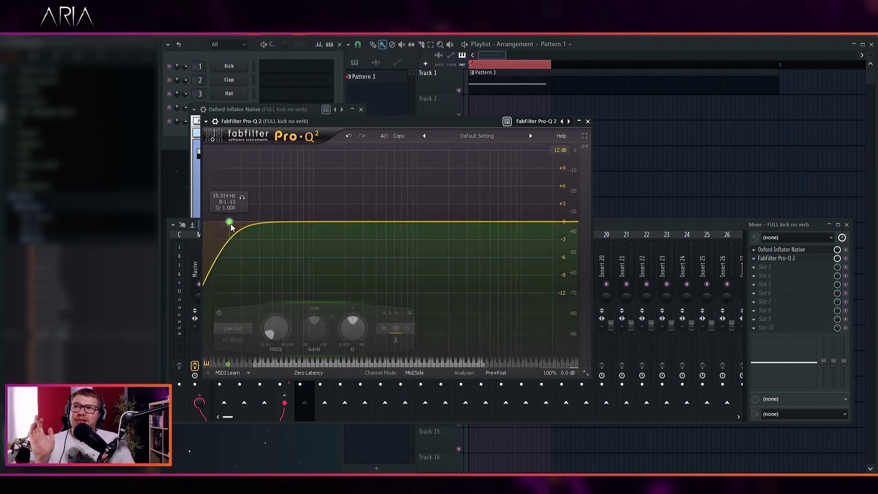
click(240, 339)
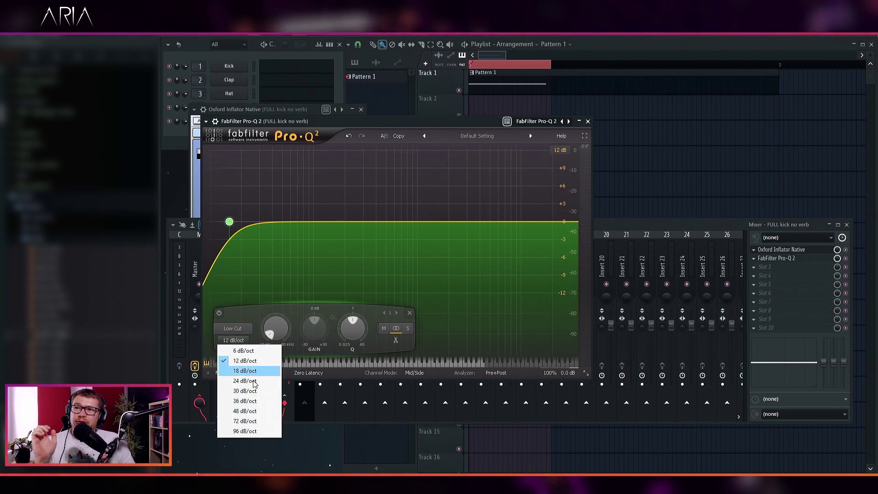
click(244, 410)
text(170)
key(Return)
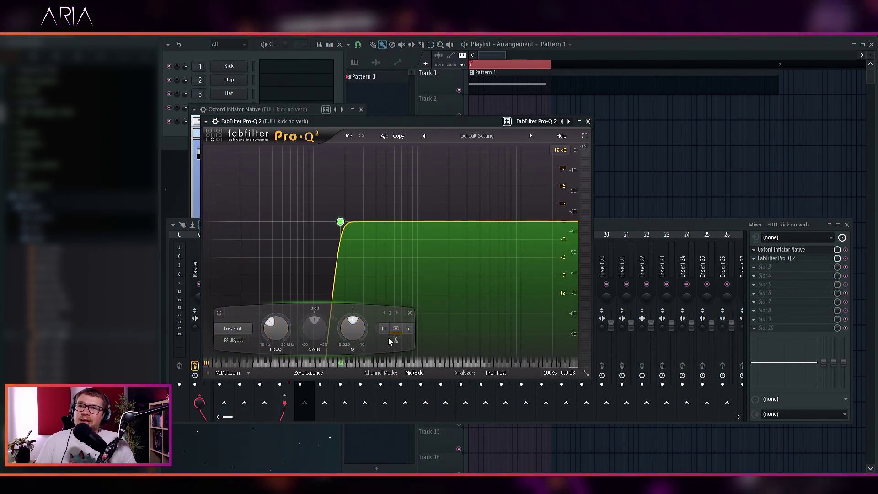
click(408, 330)
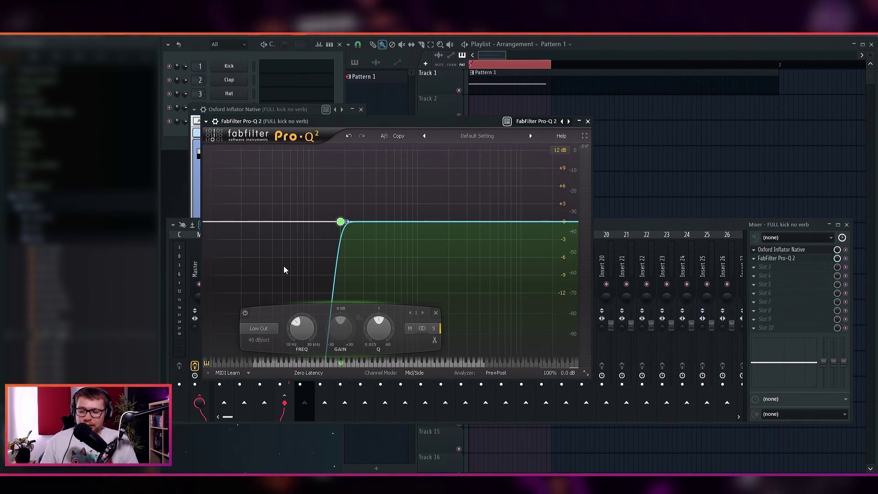
Add a bell band at about 363 Hz and lower its gain to about -2.9 dB.
mouse_move(355, 221)
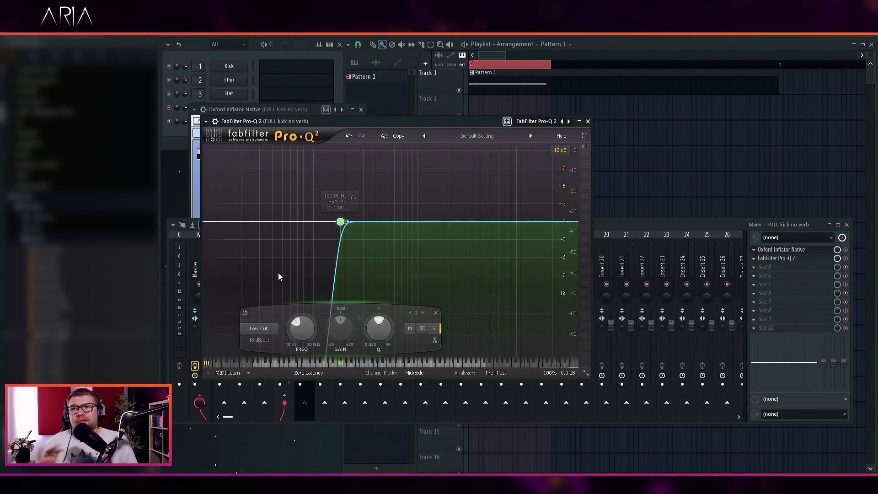
double_click(373, 208)
drag(373, 226, 372, 241)
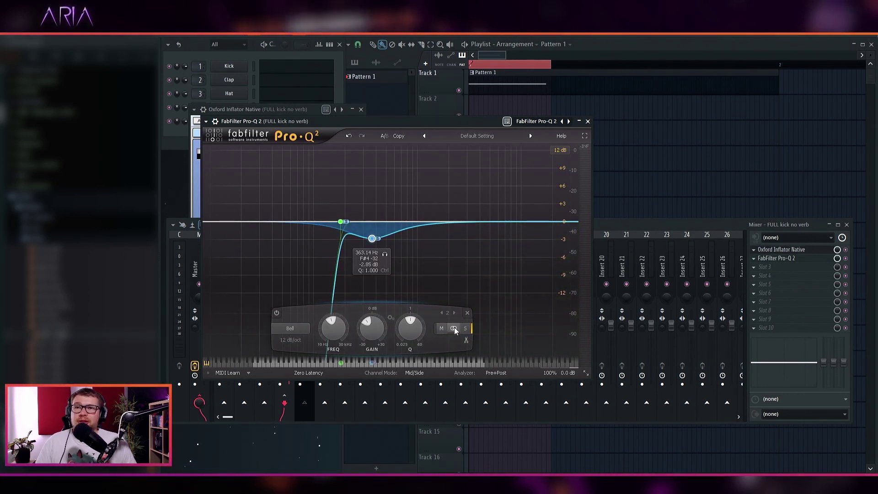
Expand the EQ's display range to 30 dB and lower the bell band's gain to about -20.8 dB at about 345 Hz.
drag(374, 243, 370, 268)
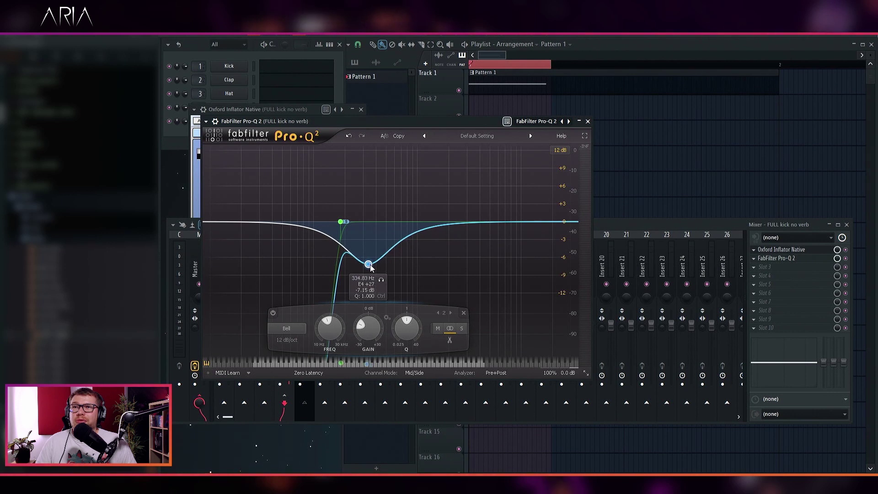
click(560, 150)
click(577, 200)
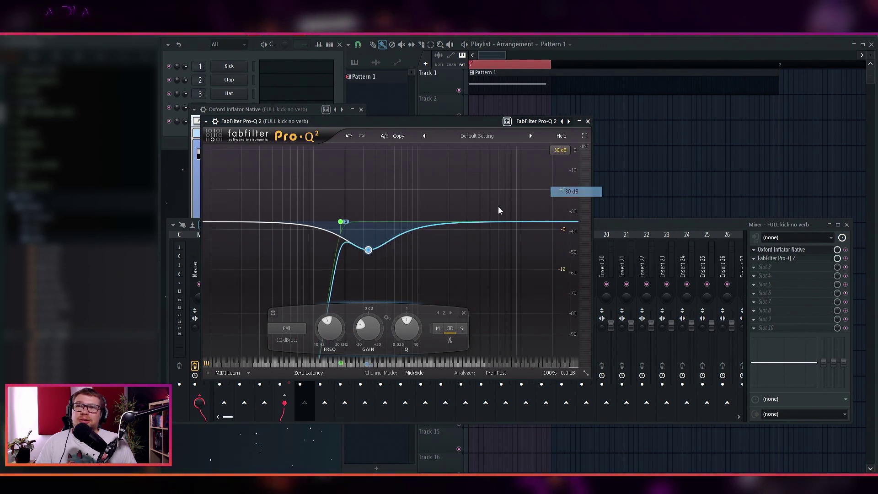
drag(371, 243, 372, 274)
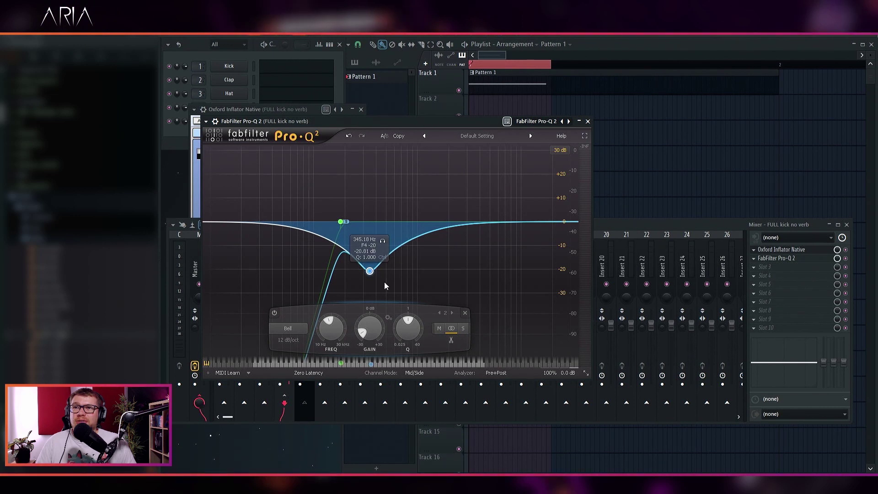
Fine-tune the bell band to a Q of about 1.9, a gain of about -19.4 dB and a frequency of about 340 Hz.
drag(408, 332, 373, 333)
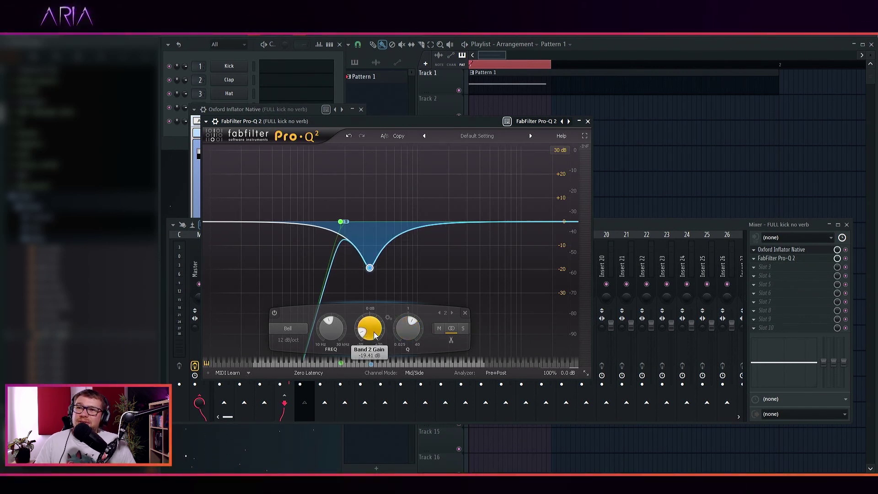
scroll(340, 337, down, 3)
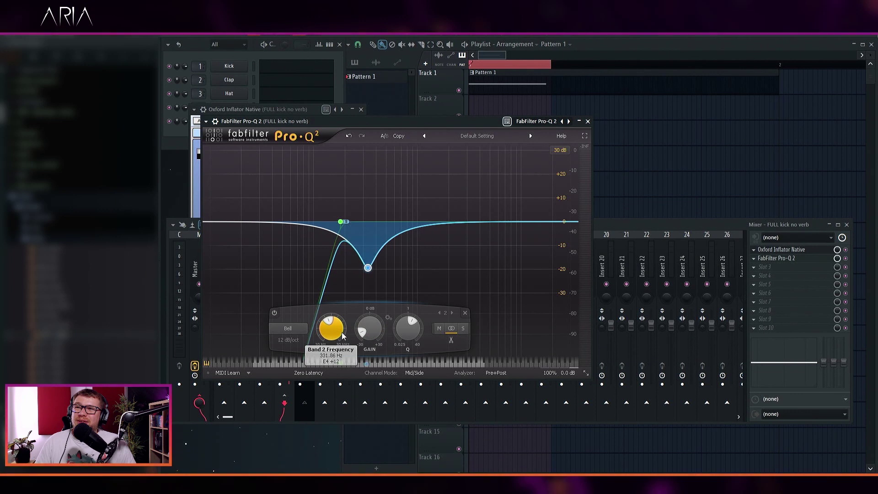
drag(367, 365, 369, 366)
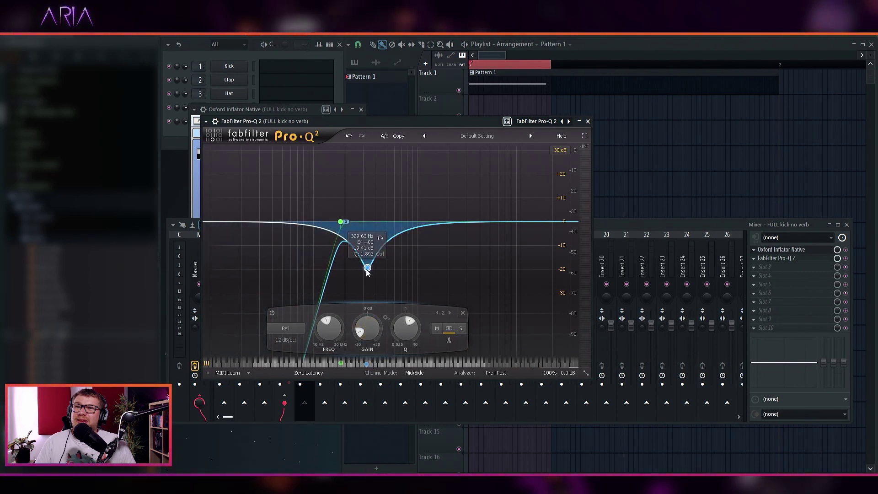
drag(369, 270, 370, 272)
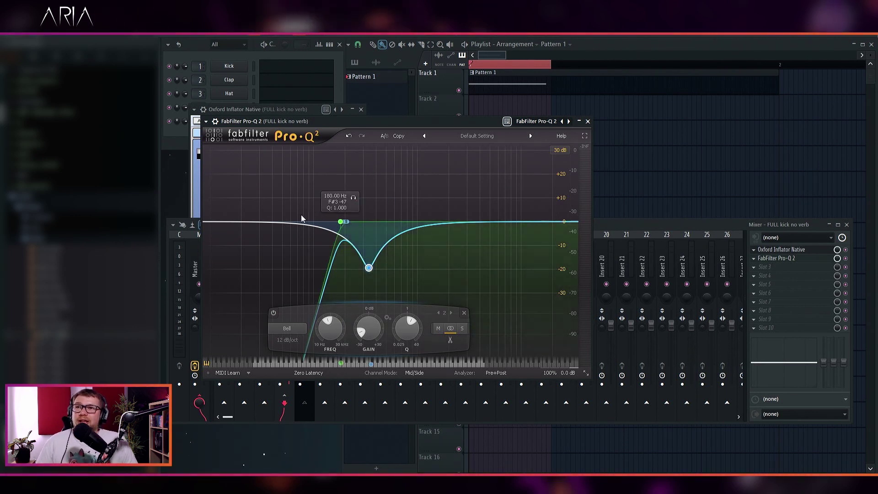
Add a slightly boosted bell band just above the low cut's frequency, then bypass and re-enable both bell bands.
drag(301, 215, 347, 214)
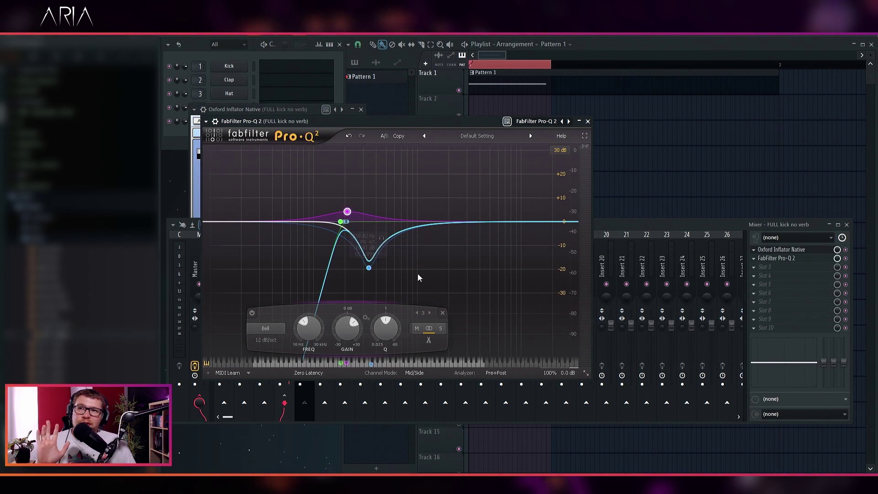
click(382, 279)
click(368, 267)
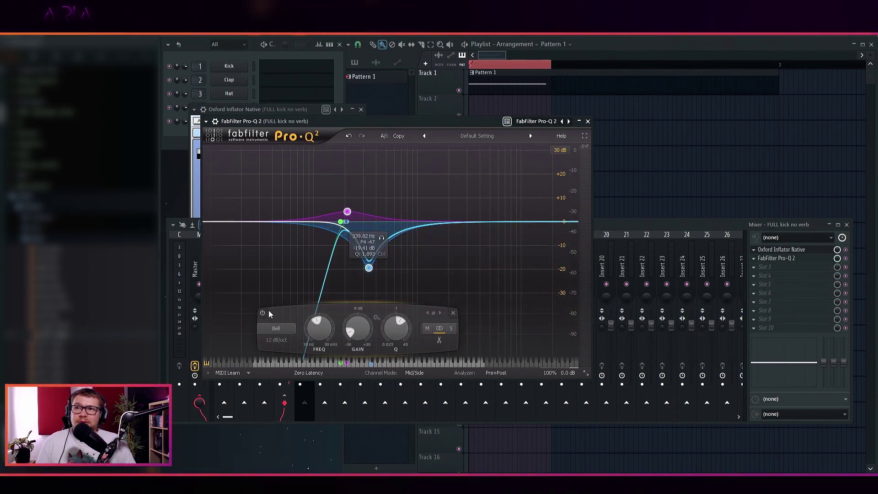
click(264, 314)
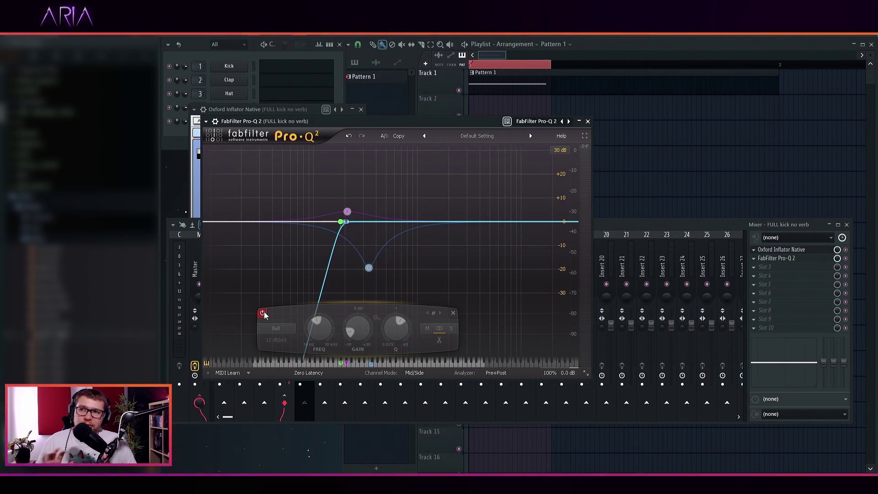
click(264, 312)
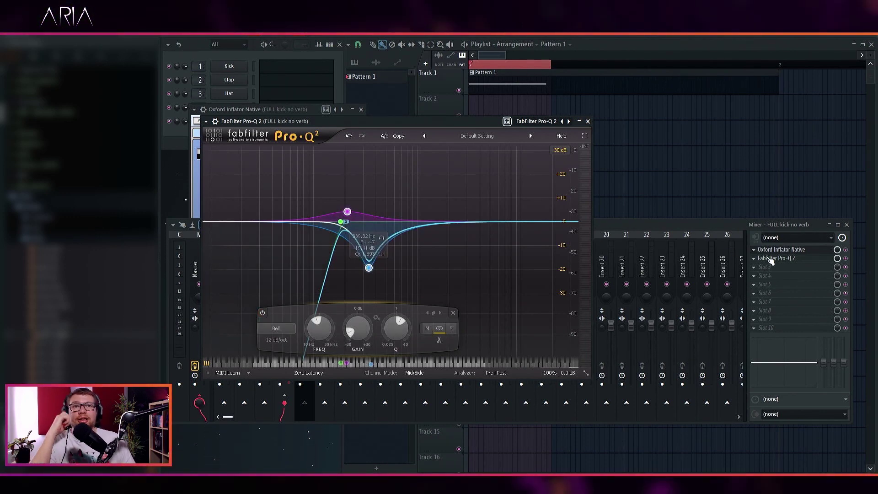
Load Oxford Inflator Native in the FULL kick no verb track's third slot with output at -2 dB, and close the Pro-Q 2 window.
click(755, 270)
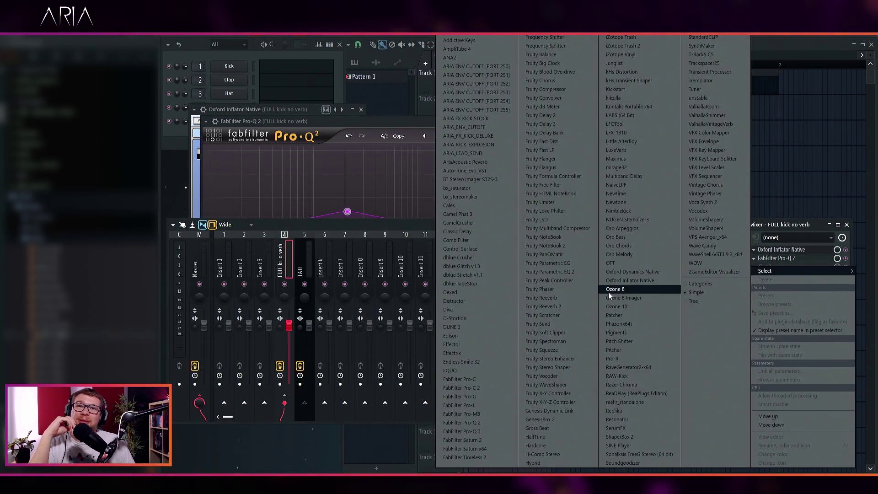
click(639, 280)
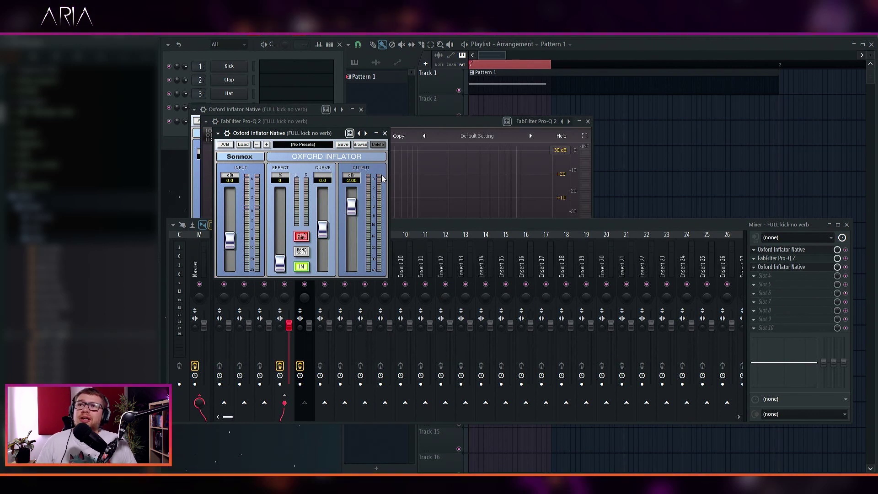
click(793, 266)
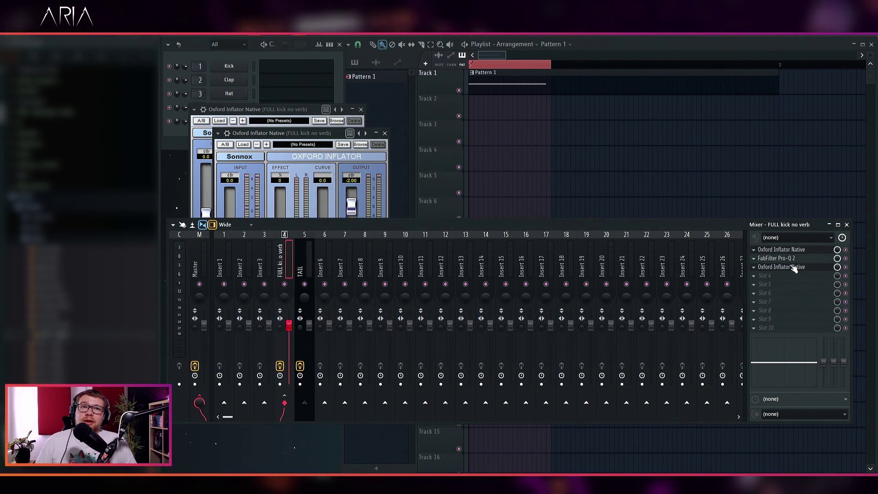
click(794, 268)
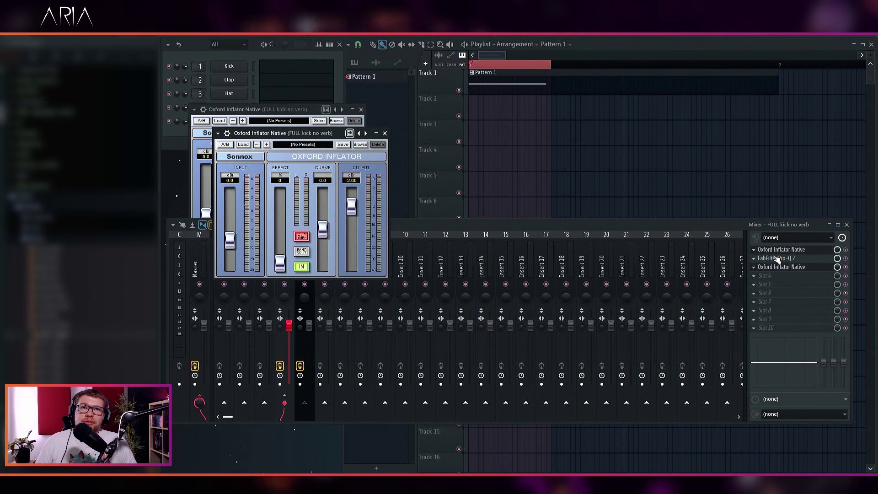
click(791, 259)
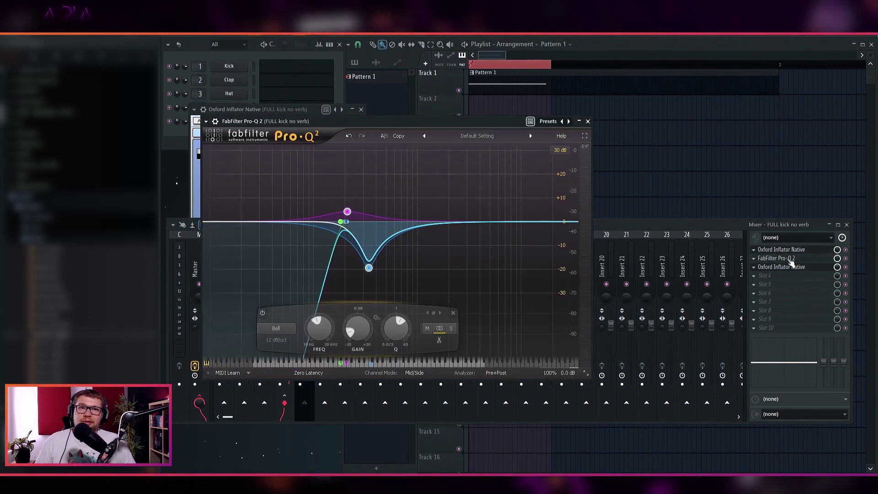
click(588, 121)
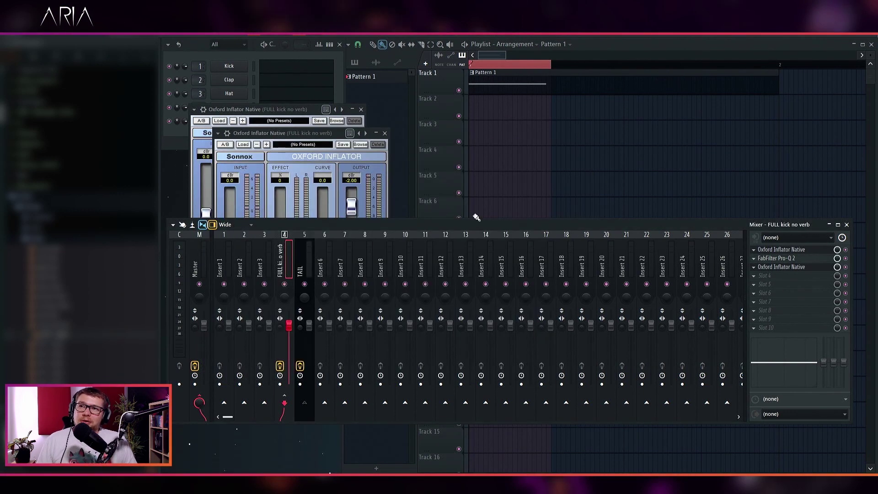
Route the FULL kick no verb track to Insert 1 and rename that insert FINAL KICK.
right_click(224, 403)
click(251, 410)
click(224, 266)
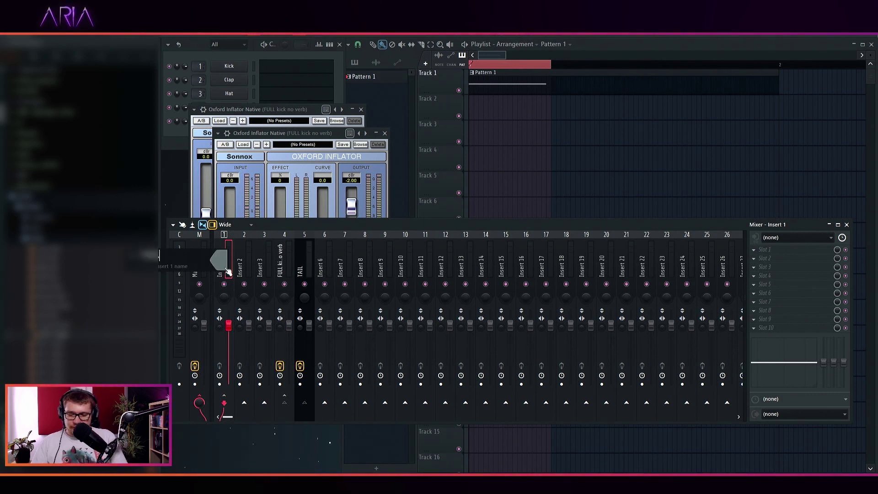
key(Escape)
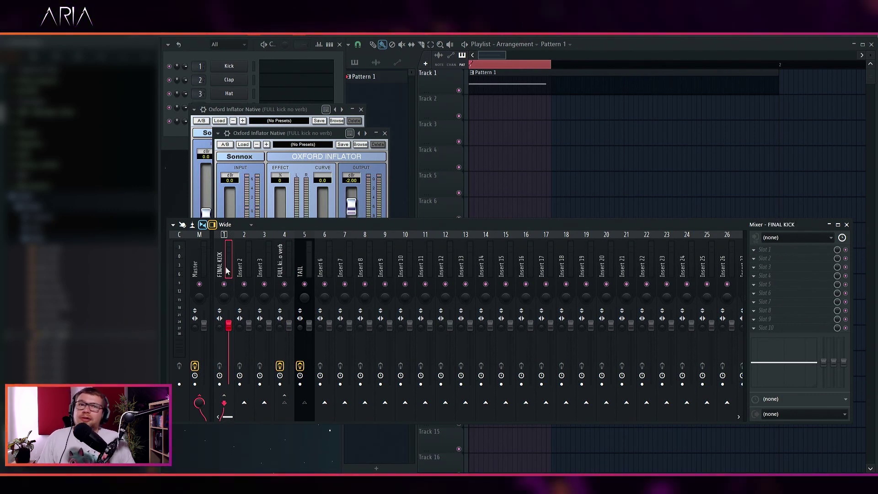
Load Oxford Inflator Native in the FINAL KICK track's first slot and clear the workspace down to the playlist, channel rack and mixer.
click(753, 251)
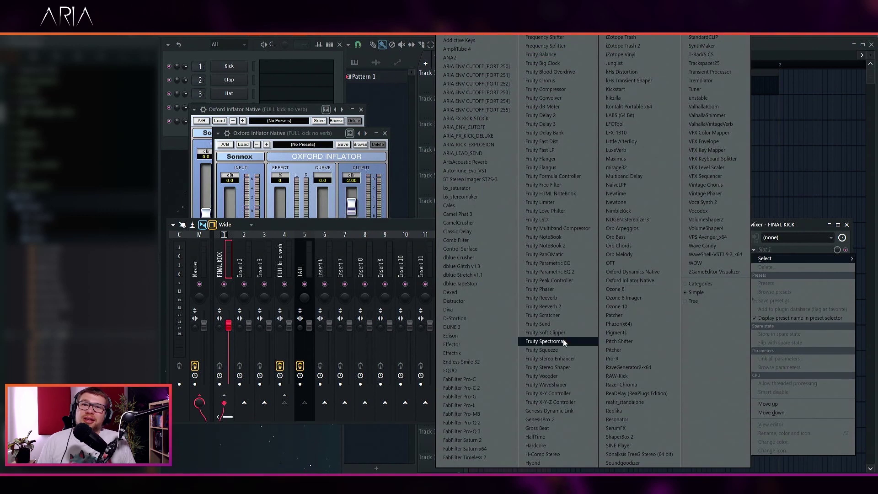
click(637, 280)
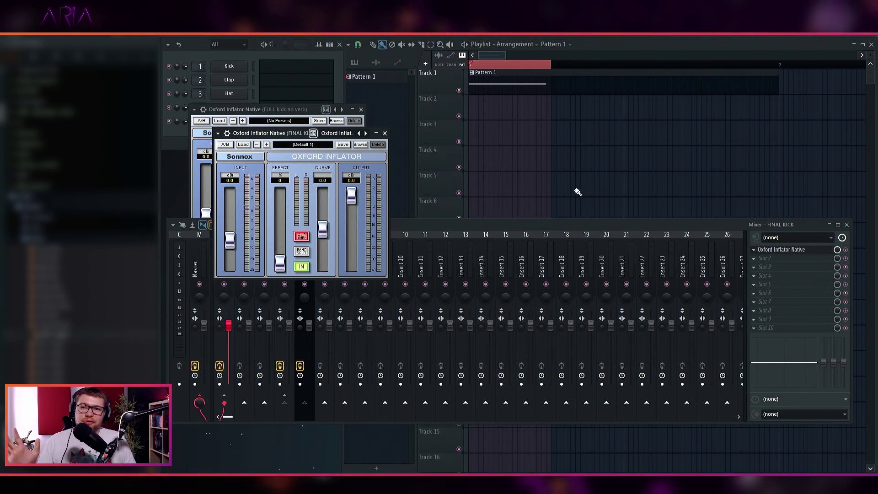
click(549, 165)
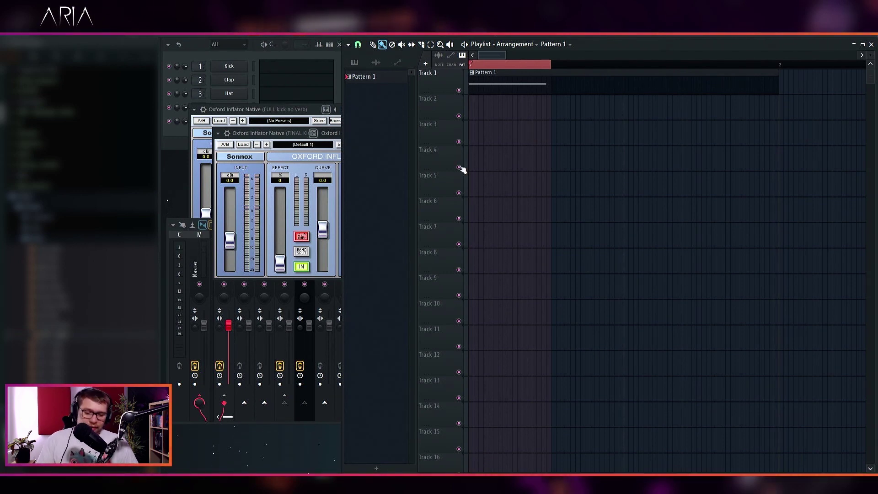
key(F12)
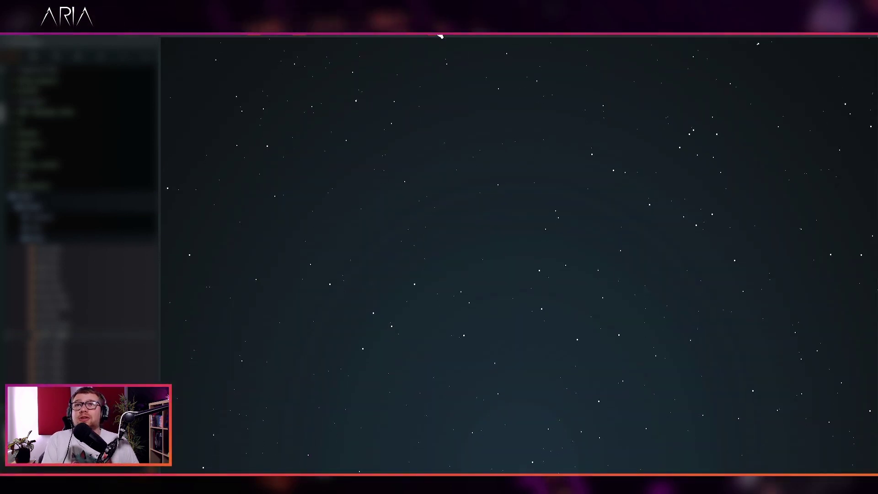
key(F5)
key(F6)
key(F9)
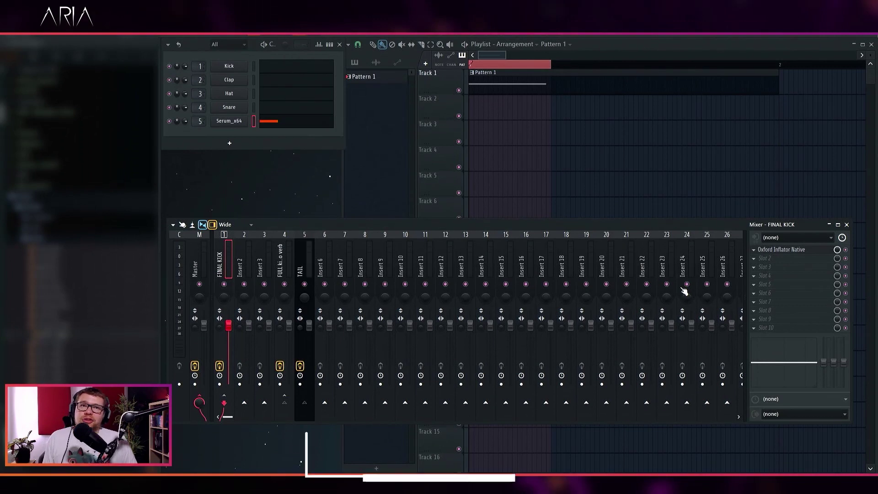
Open the TAIL track's Oxford Inflator Native and FabFilter Pro-Q 2, keeping the low shelf band's gain at 0 dB.
click(305, 259)
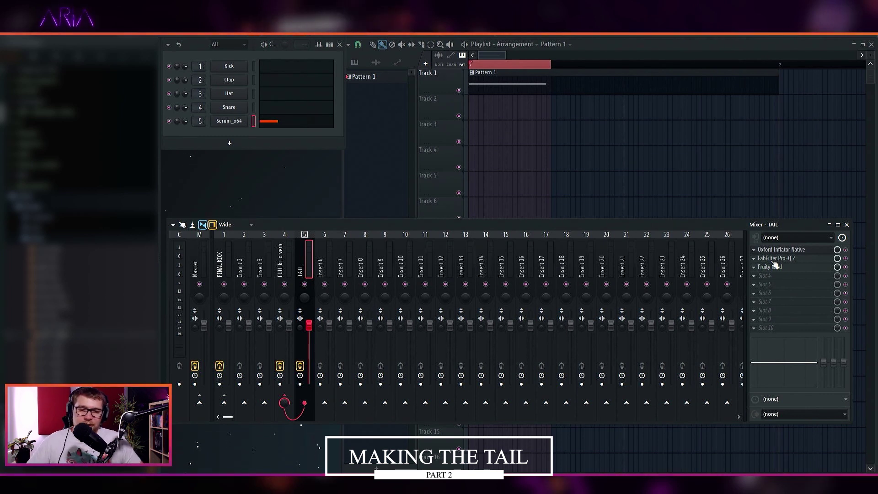
click(783, 249)
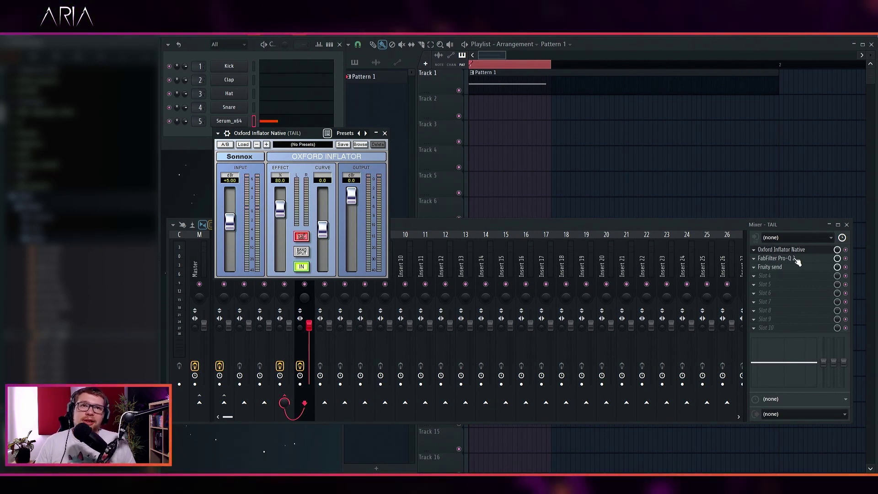
click(795, 259)
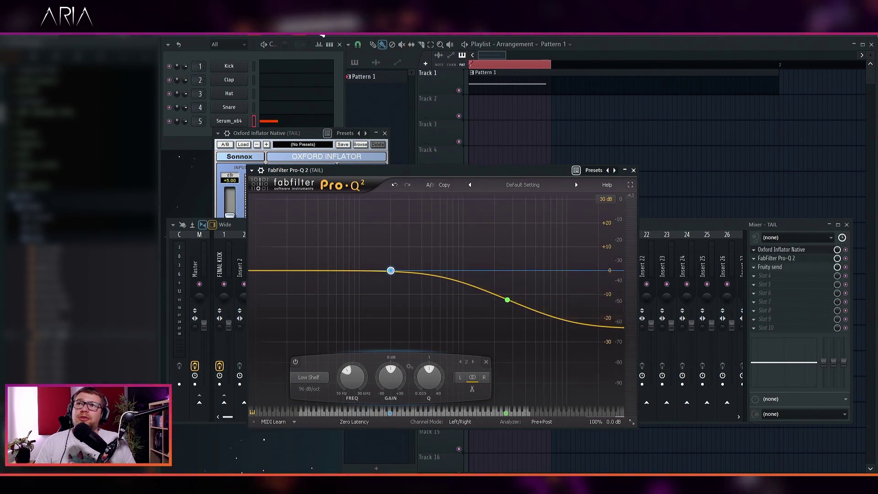
mouse_move(392, 382)
mouse_down()
mouse_move(390, 353)
mouse_move(390, 386)
mouse_up()
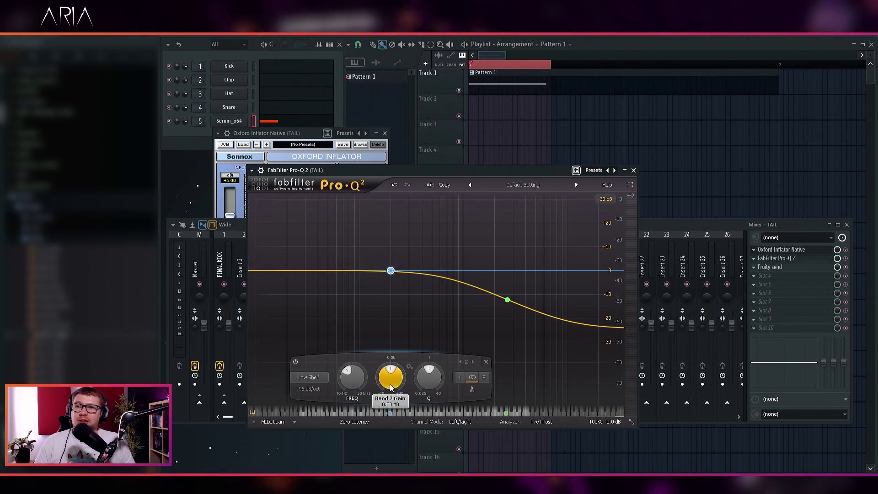
Create an automation clip for the low shelf's Band 2 Gain in the TAIL track's Pro-Q 2, using multilink.
mouse_move(389, 271)
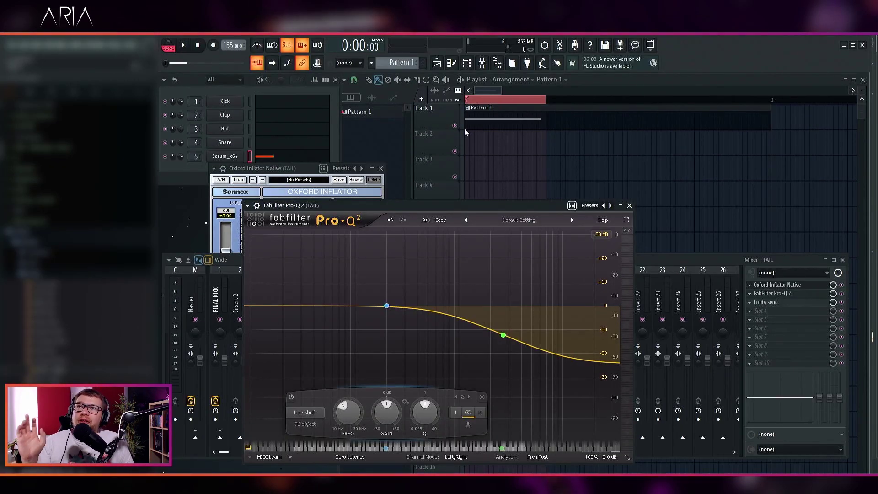
mouse_move(385, 307)
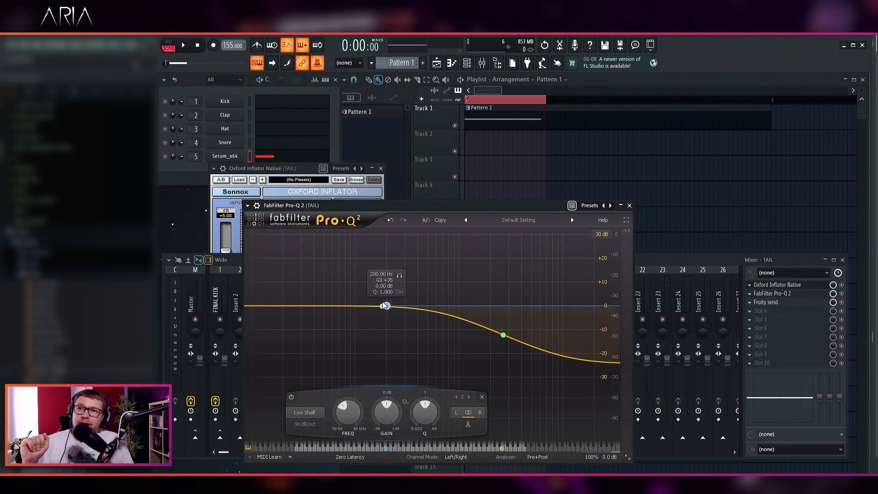
drag(388, 416, 389, 409)
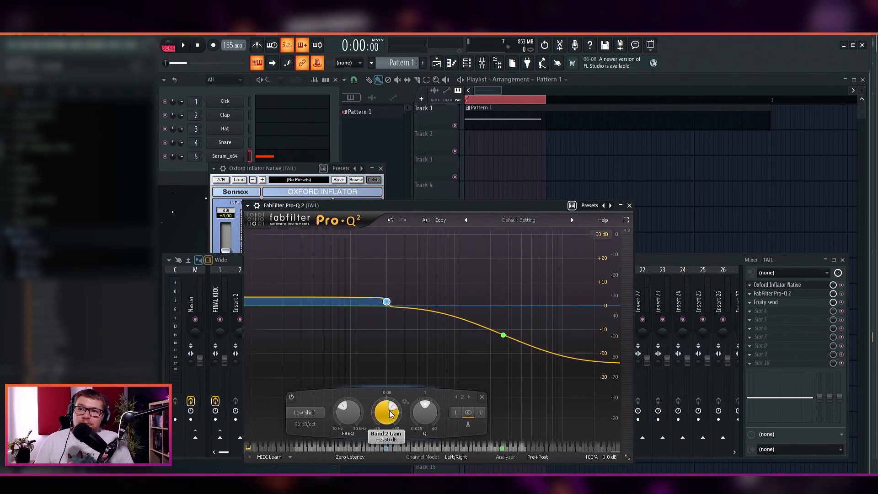
double_click(389, 409)
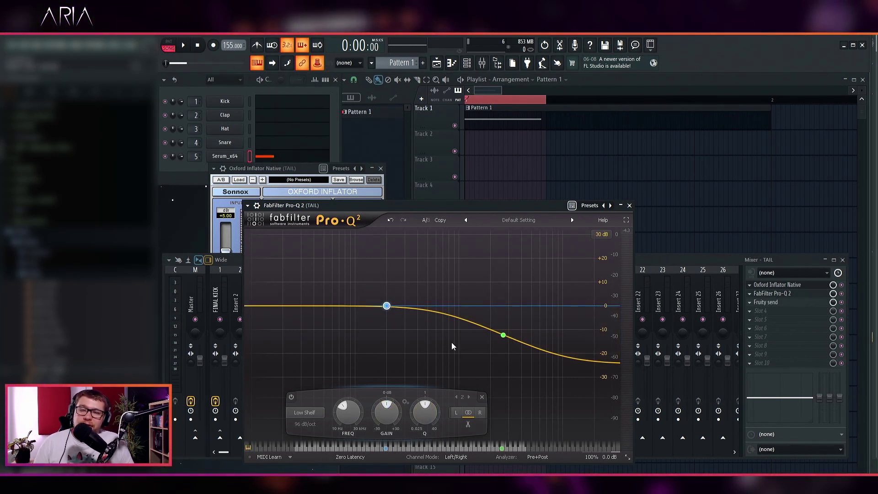
click(319, 65)
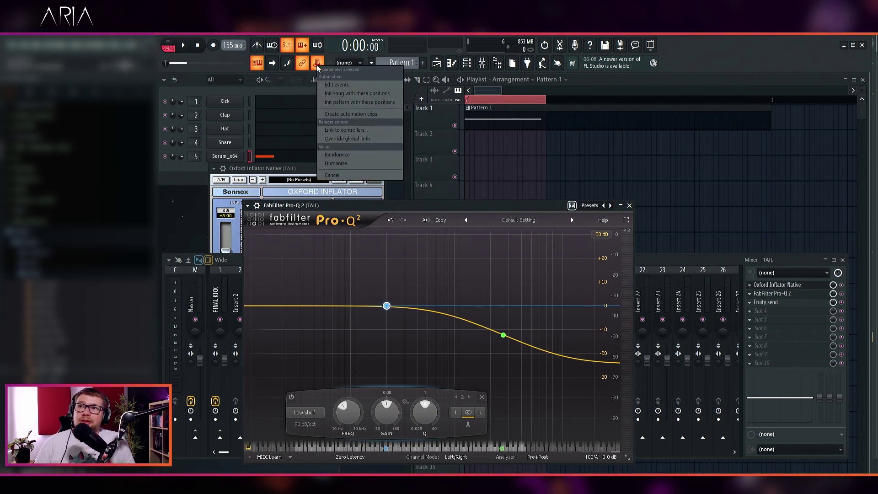
click(357, 113)
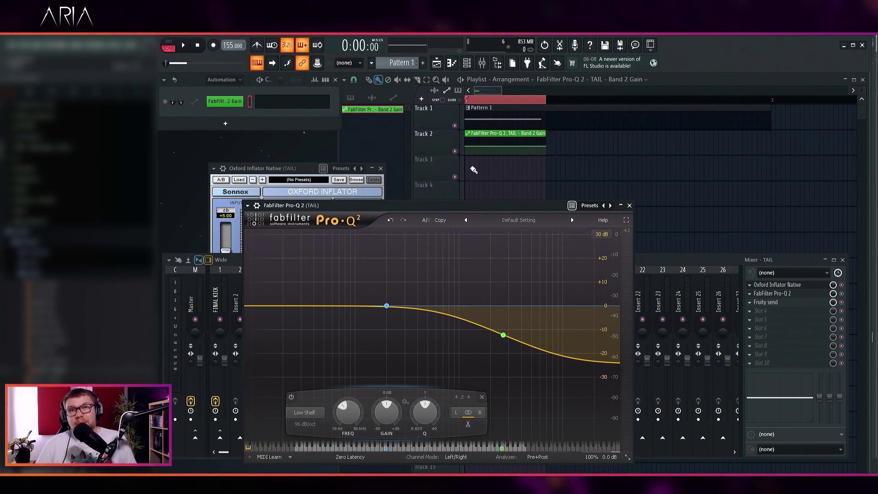
Add a point about a third of the way along the Band 2 Gain automation clip and set its value to 0.5.
drag(819, 55, 823, 20)
click(454, 126)
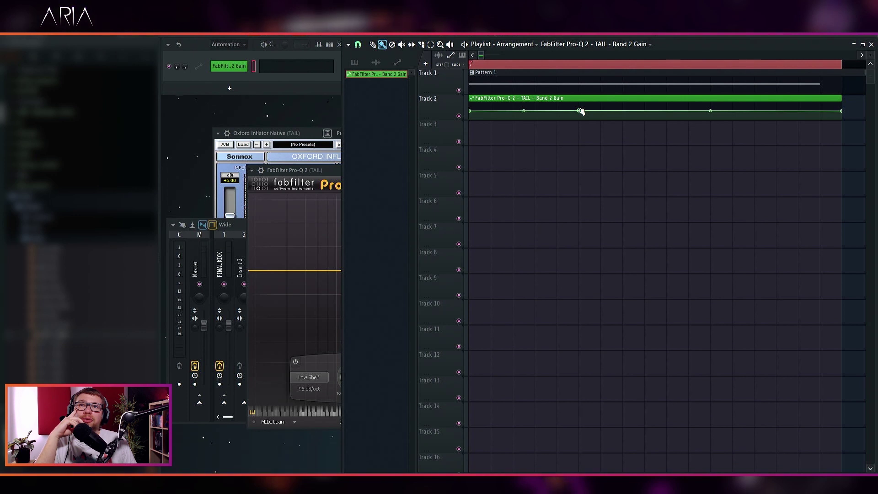
right_click(580, 113)
click(602, 273)
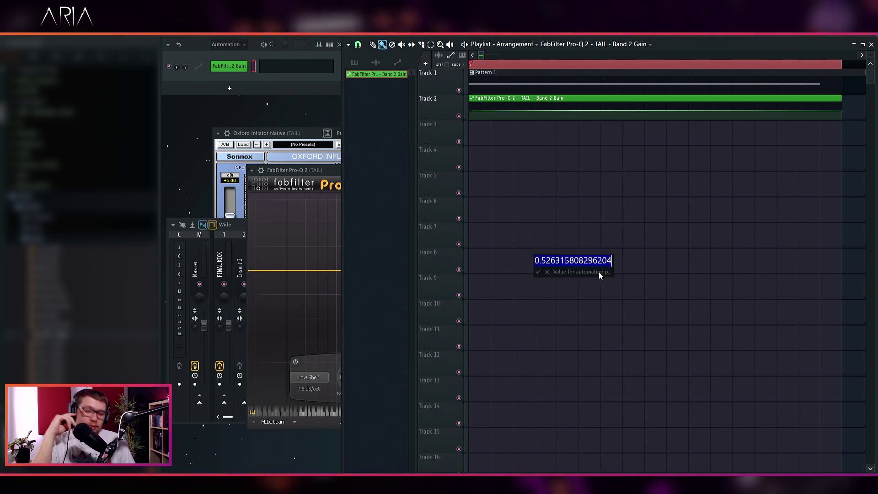
text(0.5)
key(Return)
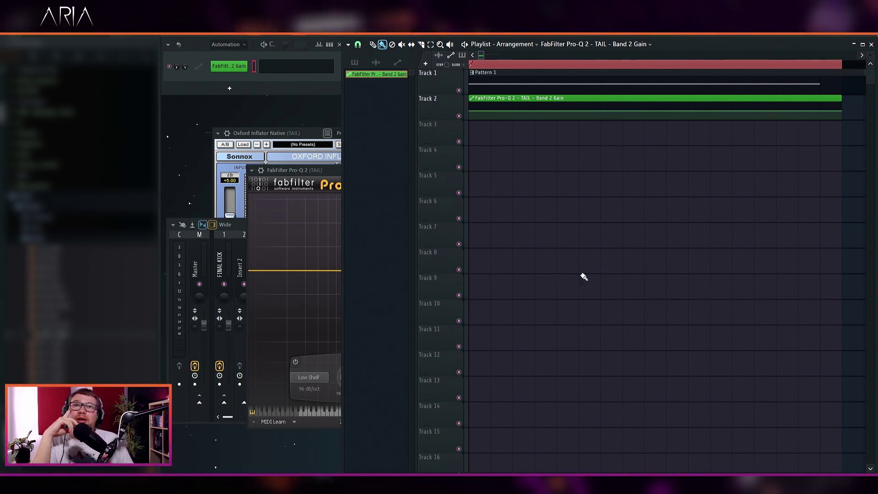
Add a second automation point shortly after the 0.5 one and set its value to 0.75.
click(601, 106)
right_click(601, 106)
click(625, 269)
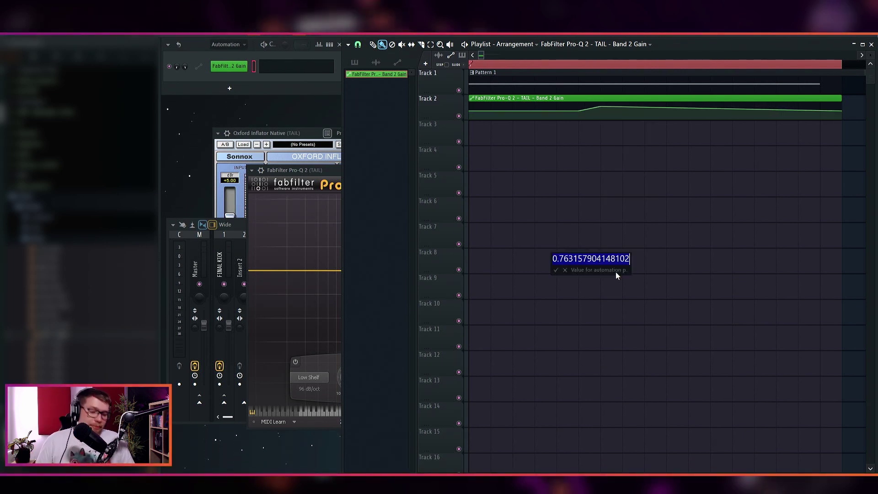
text(0.75)
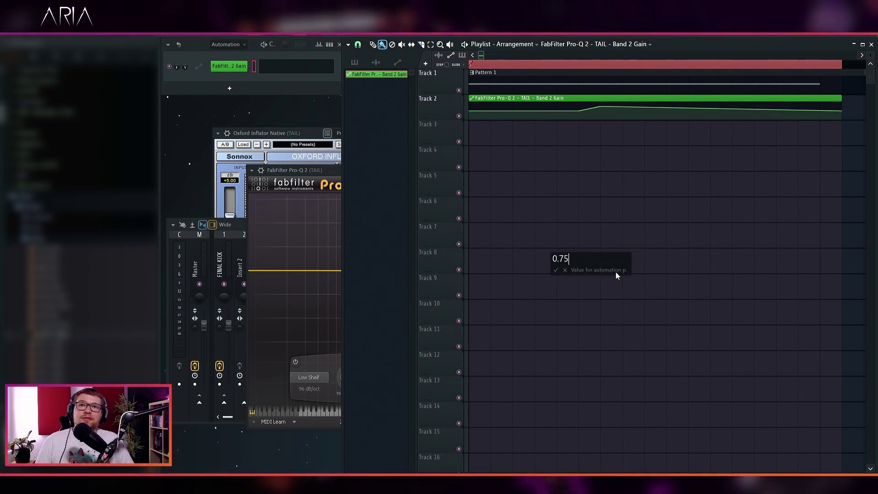
key(Return)
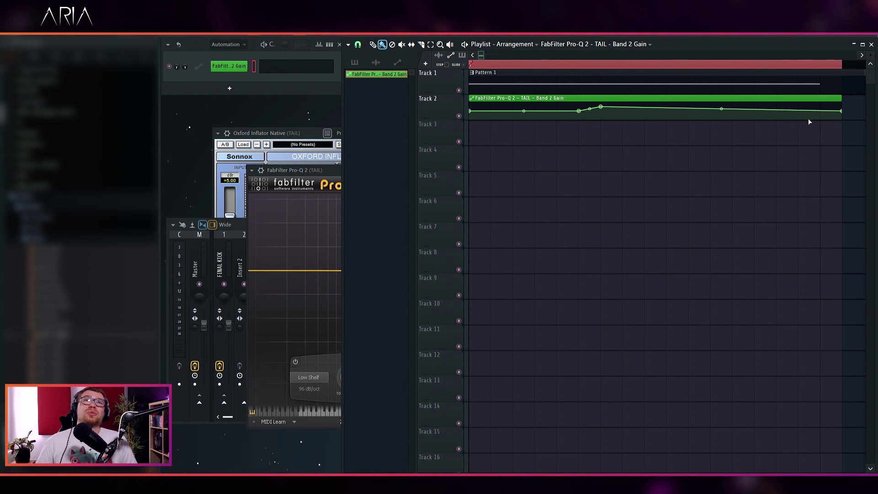
Add a third automation point at 0.5 in the clip's last third and bend the preceding segment so the gain holds before falling.
right_click(735, 111)
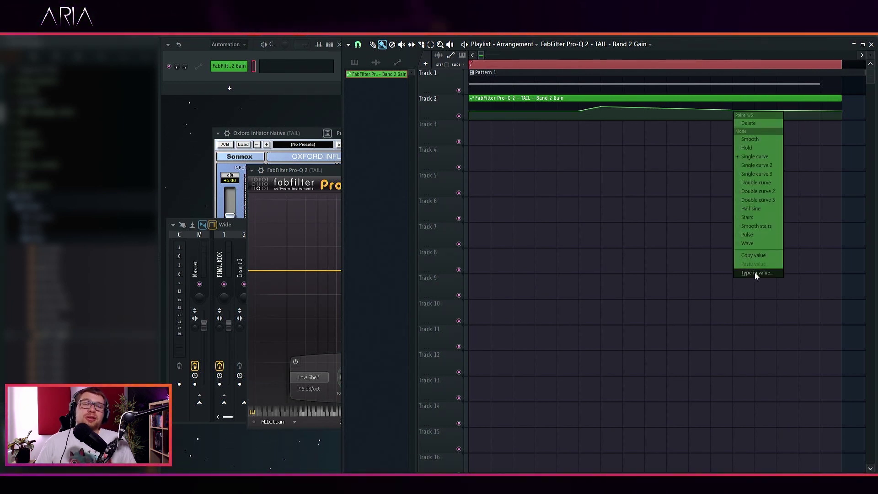
click(754, 272)
text(0.5)
key(Return)
mouse_move(739, 110)
drag(665, 108, 666, 102)
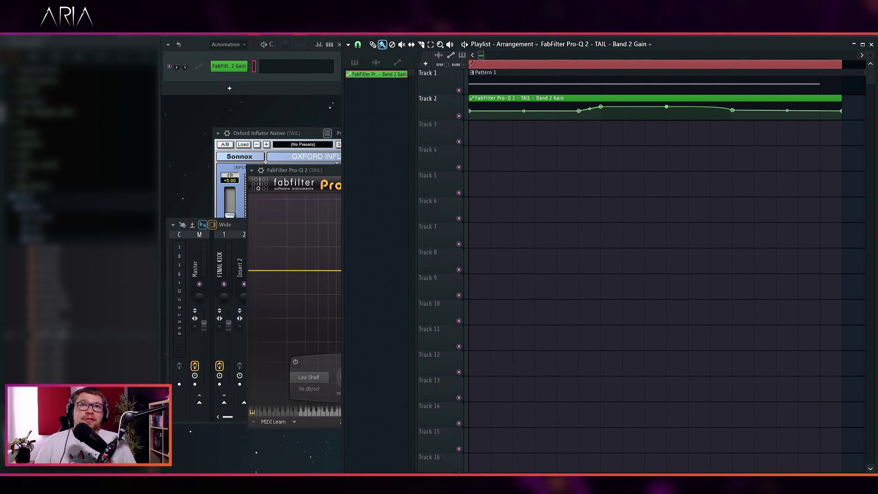
Shorten the playlist's time selection to the end of the Pattern 1 clip and play back the kick with its gain automation.
scroll(672, 129, up, 3)
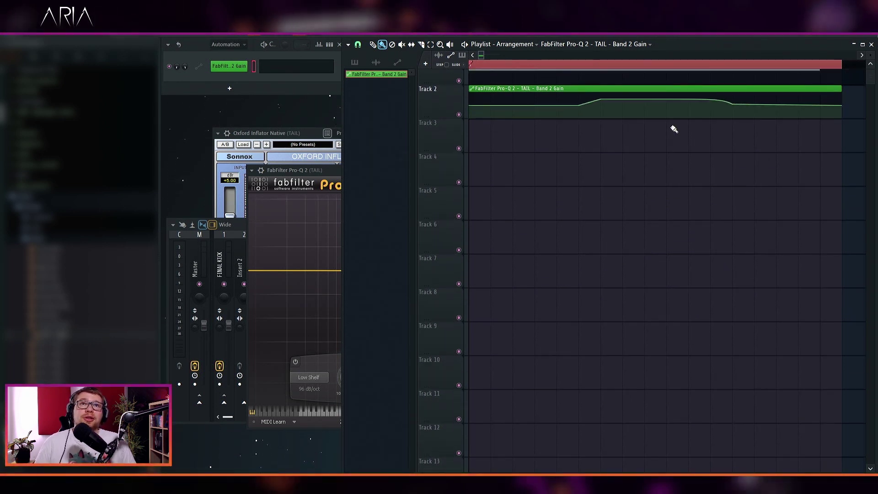
click(826, 67)
click(564, 187)
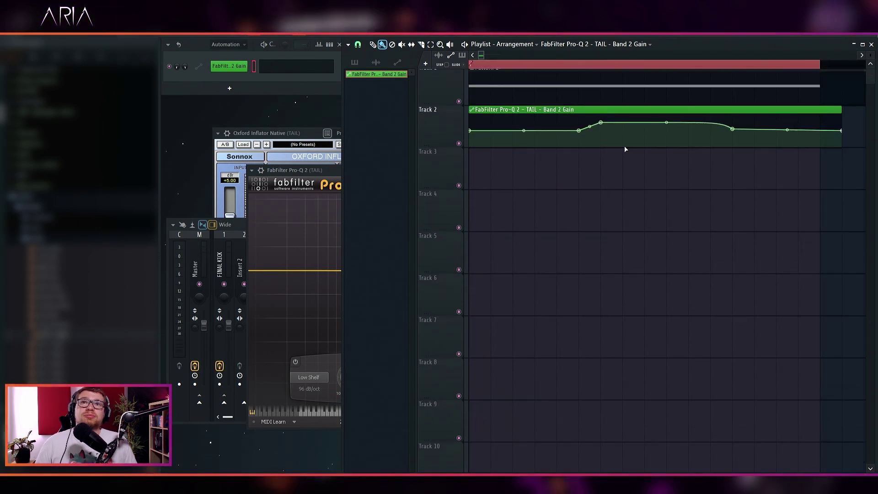
scroll(636, 196, up, 1)
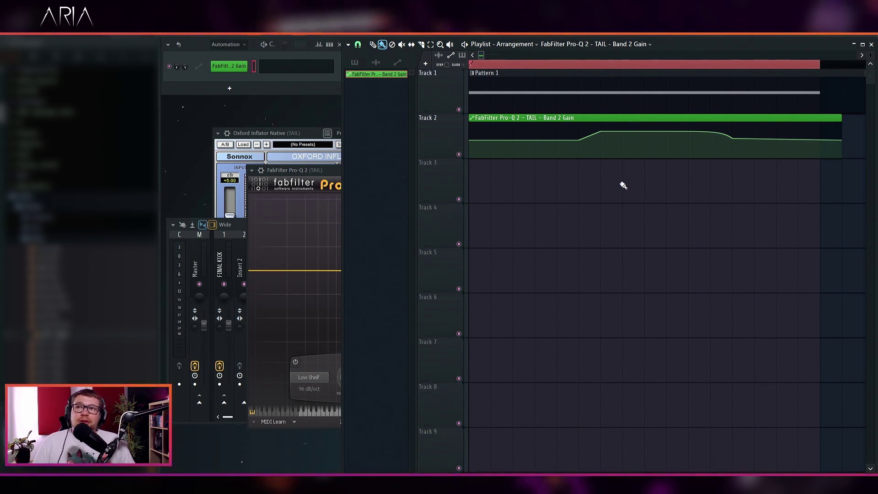
key(space)
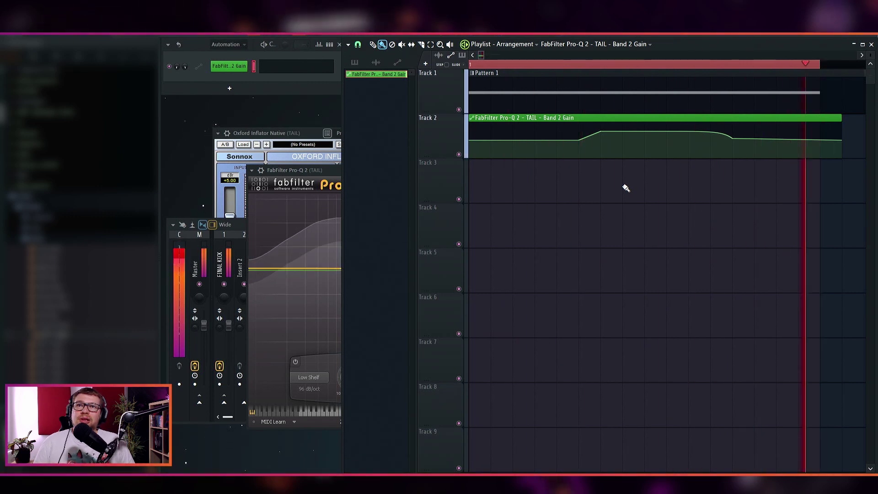
key(space)
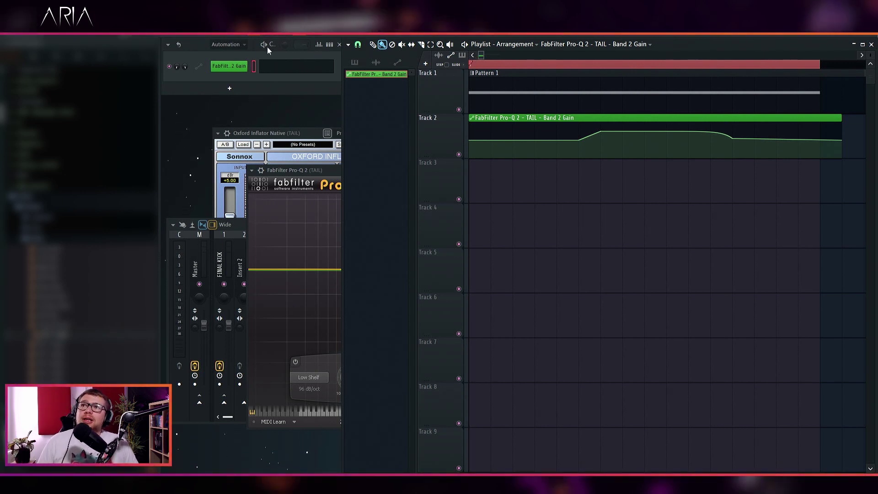
Show all channels in the channel rack and open the Serum_x64 instrument with its whole window in view.
click(240, 50)
click(237, 56)
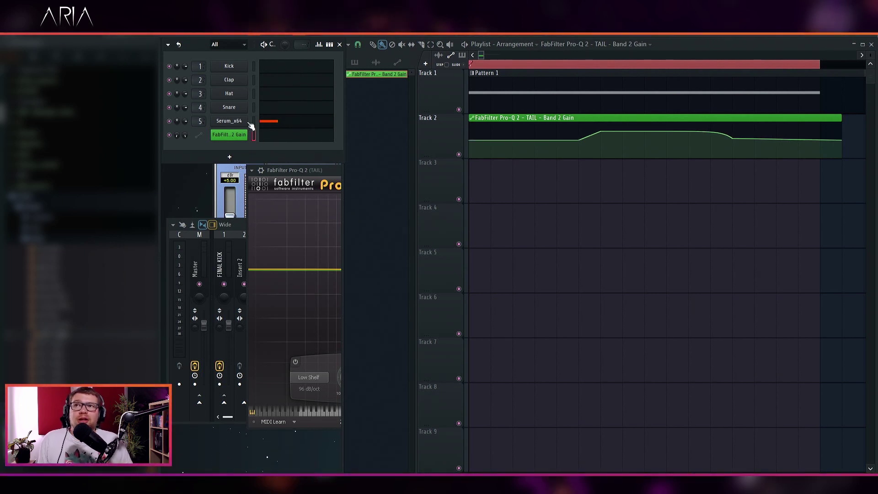
click(239, 126)
drag(423, 160, 387, 92)
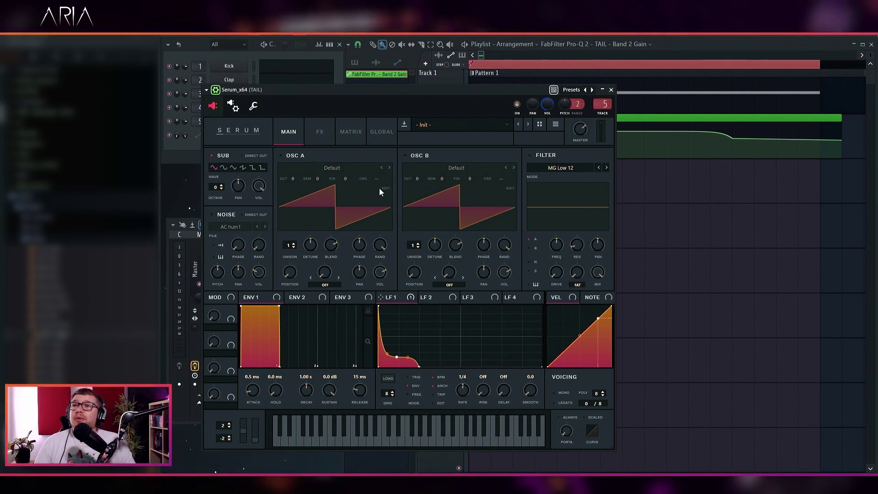
Enable OSC A and load the Spectral wavetable Oddpass [SN].
click(281, 156)
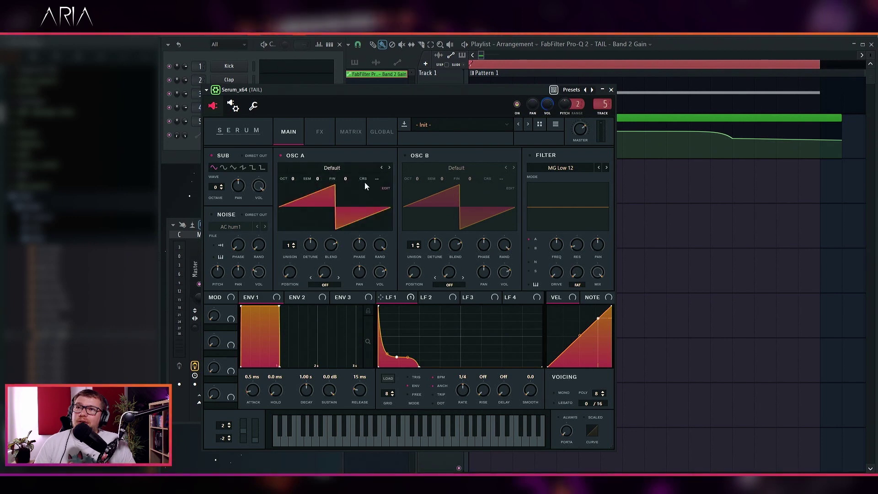
click(328, 169)
mouse_move(320, 198)
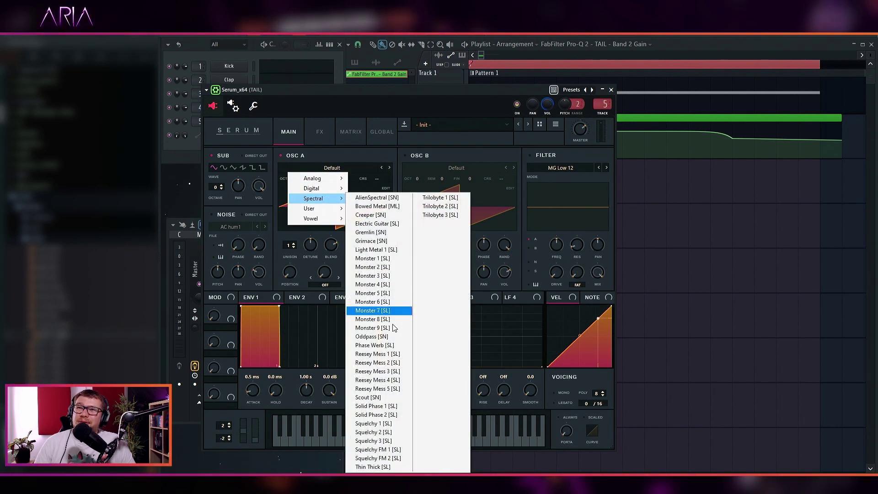
click(387, 337)
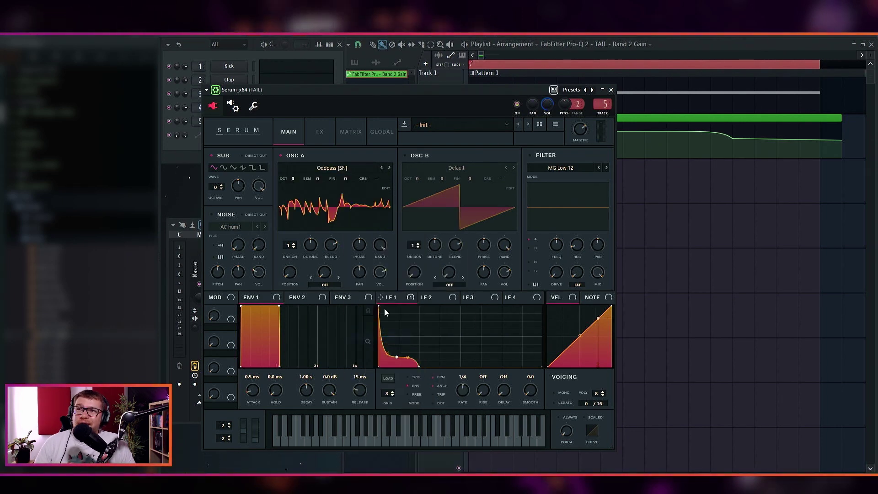
Keep the Oddpass wavetable in OSC A and set its wavetable position to 60.
click(343, 169)
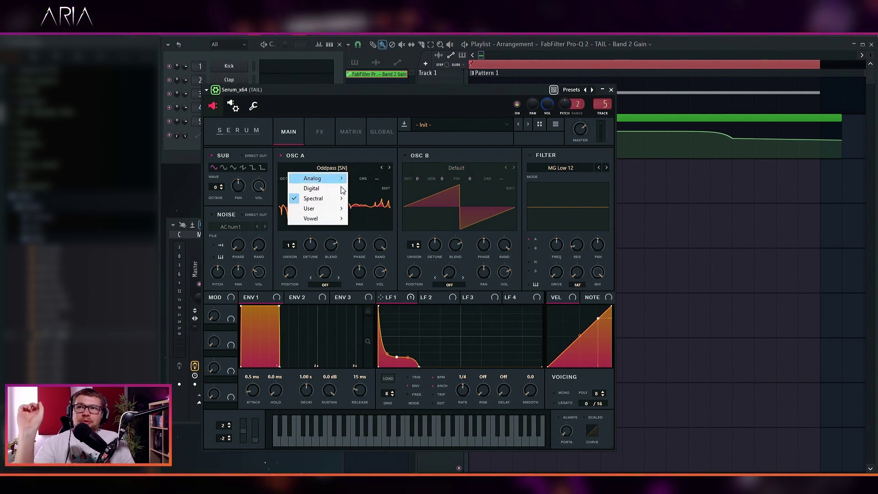
mouse_move(334, 200)
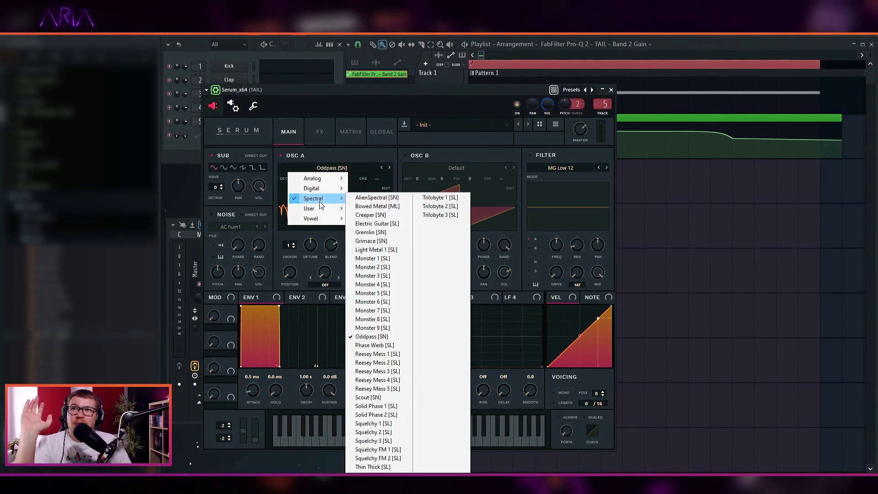
click(359, 155)
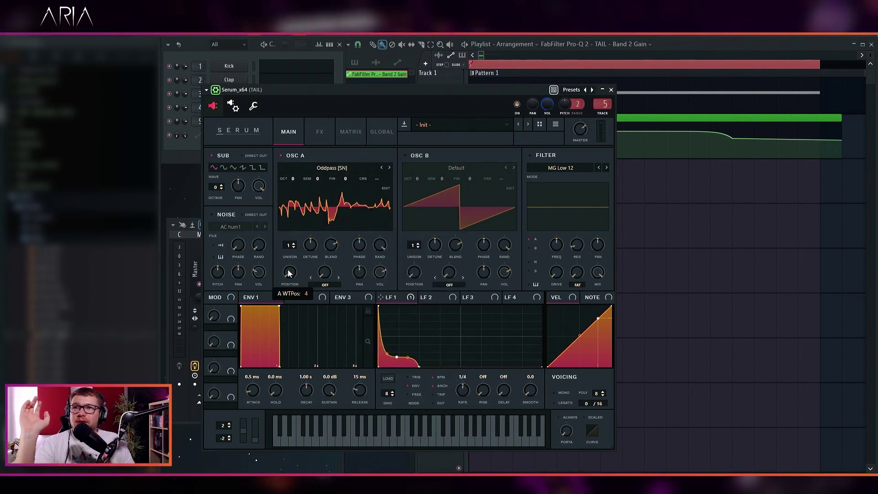
mouse_move(290, 273)
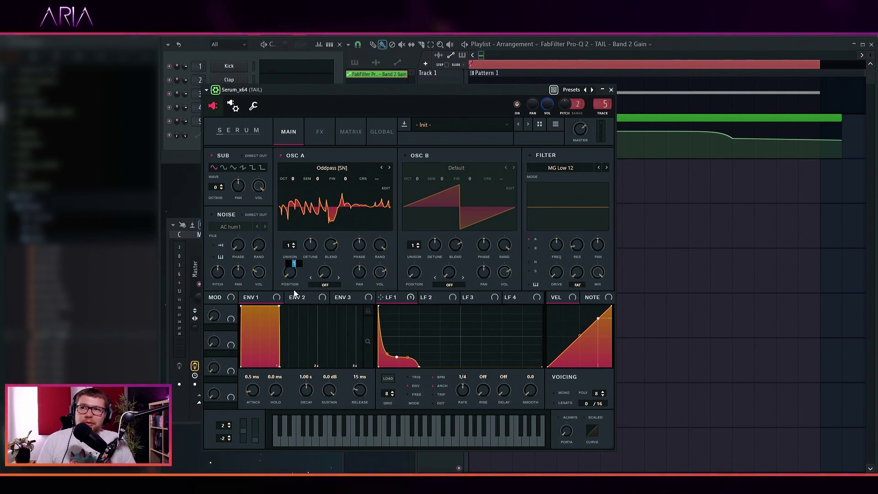
drag(291, 274, 295, 293)
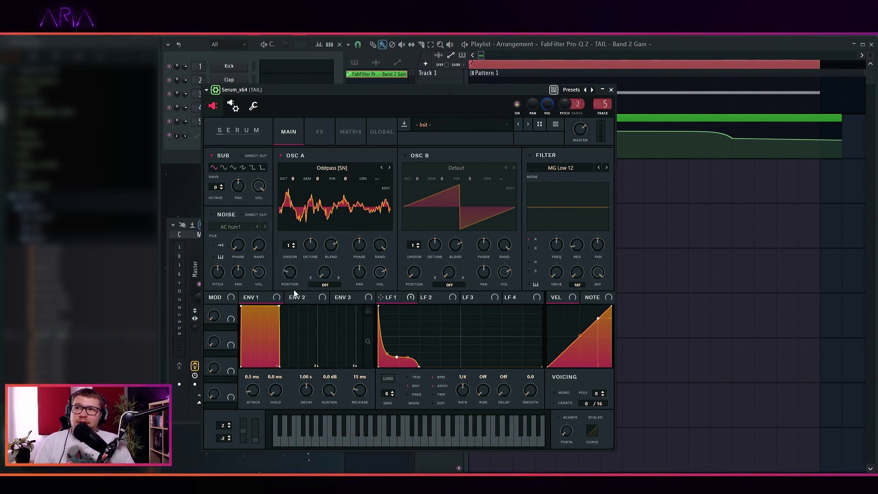
Apply Morph - Spectral to OSC A's wavetable in the table editor and return to the main oscillator view.
click(385, 190)
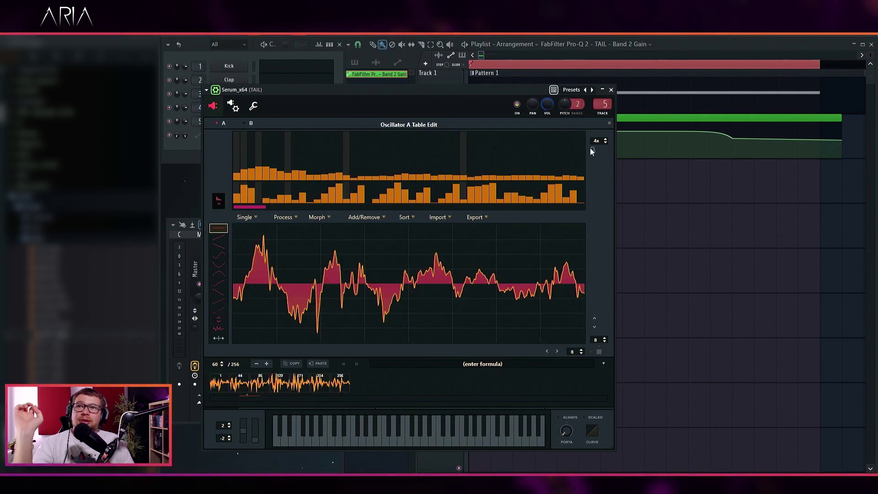
click(318, 218)
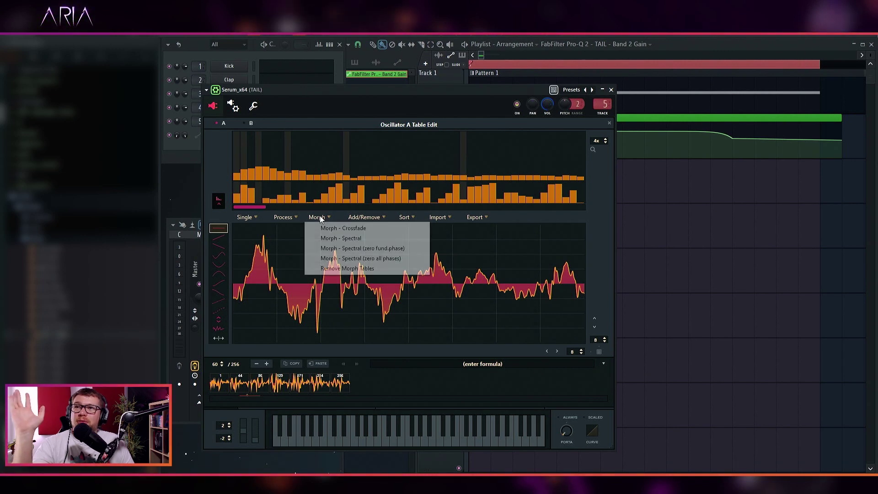
click(342, 238)
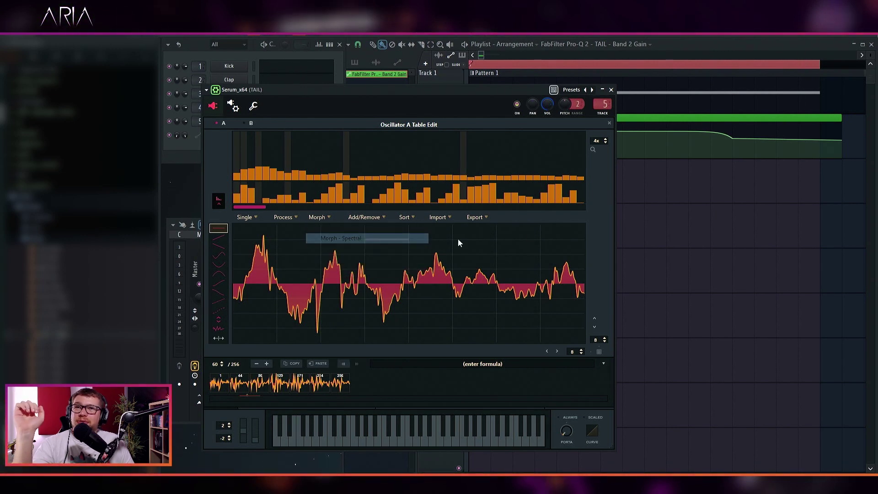
click(609, 123)
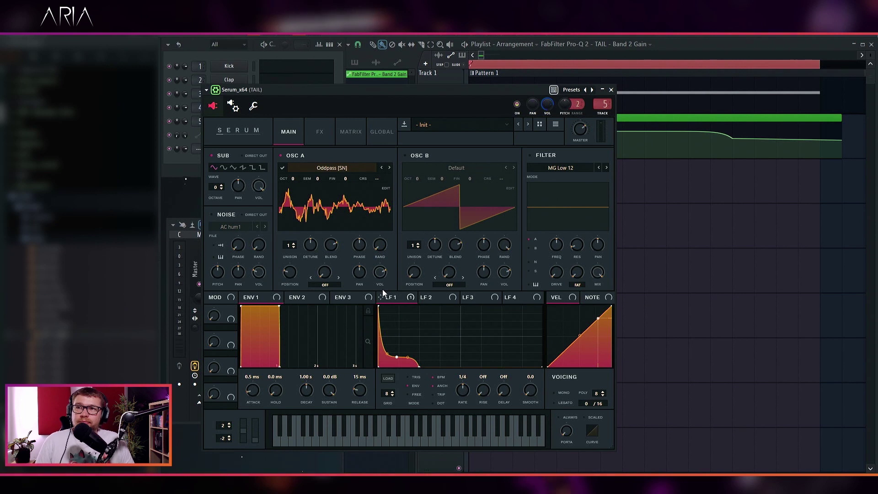
Enable OSC B with the Digital wavetable Sludgecrank at a slightly raised wavetable position and audition the kick.
click(406, 156)
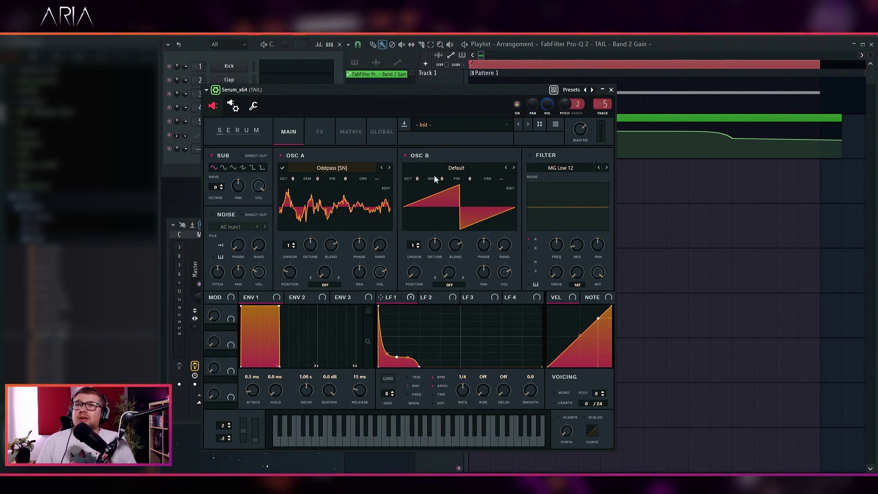
click(456, 168)
mouse_move(439, 198)
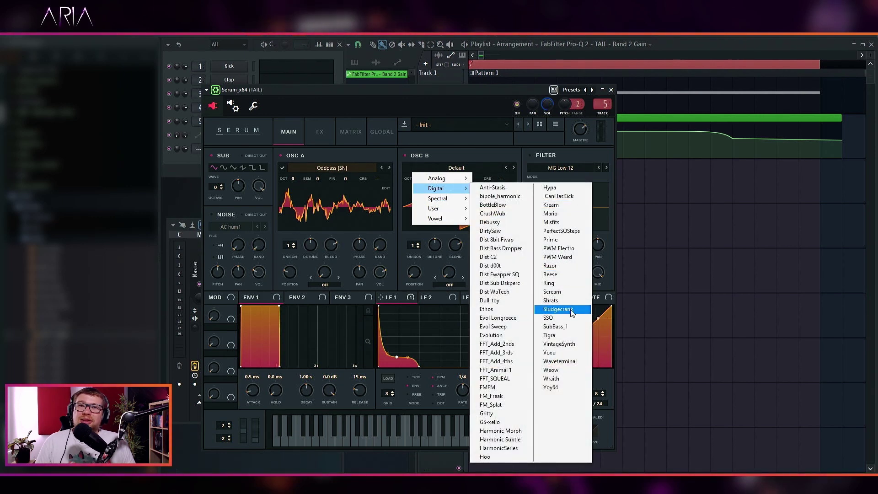
click(559, 309)
drag(412, 273, 419, 269)
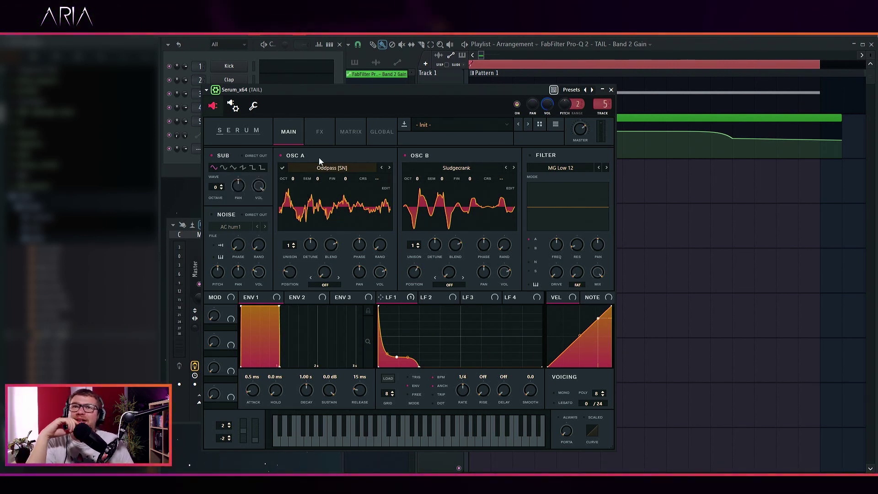
key(space)
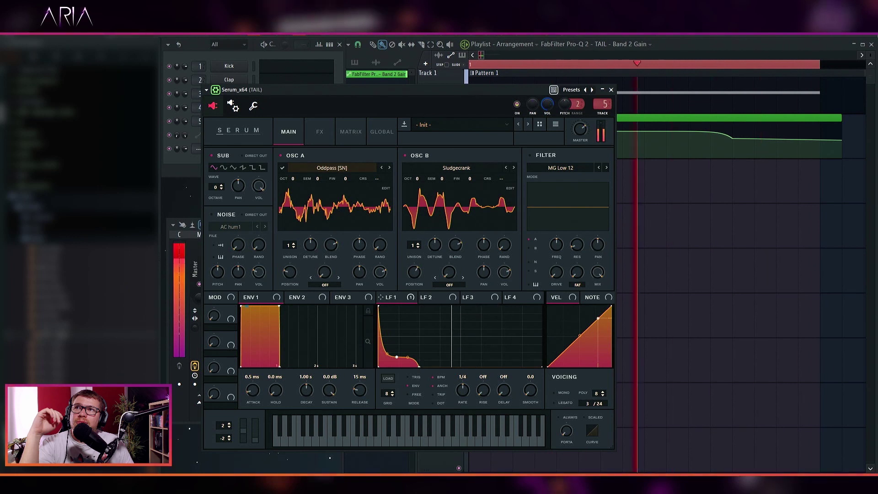
key(space)
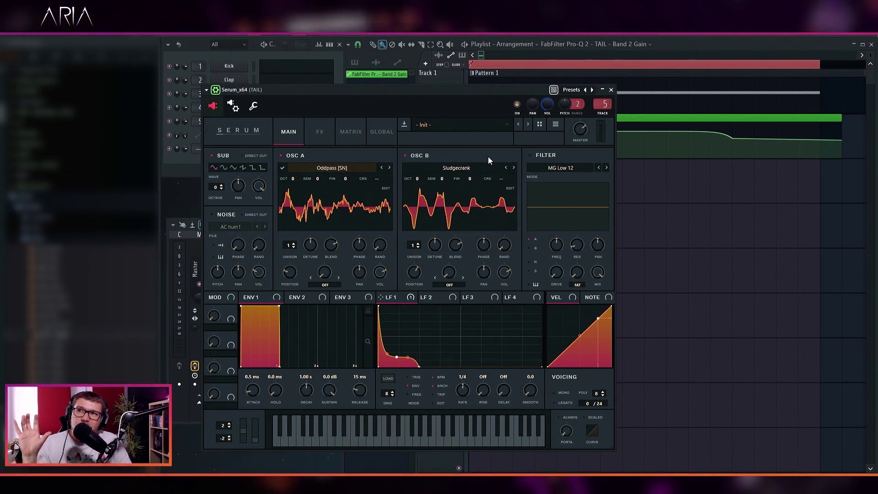
Enable Serum's Hyper/Dimension effect and set the Hyper mix to about 19%.
click(321, 134)
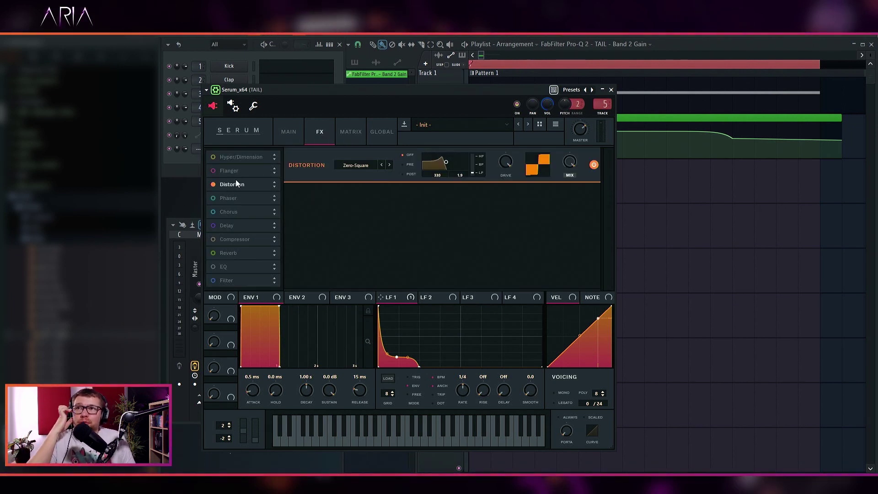
click(214, 157)
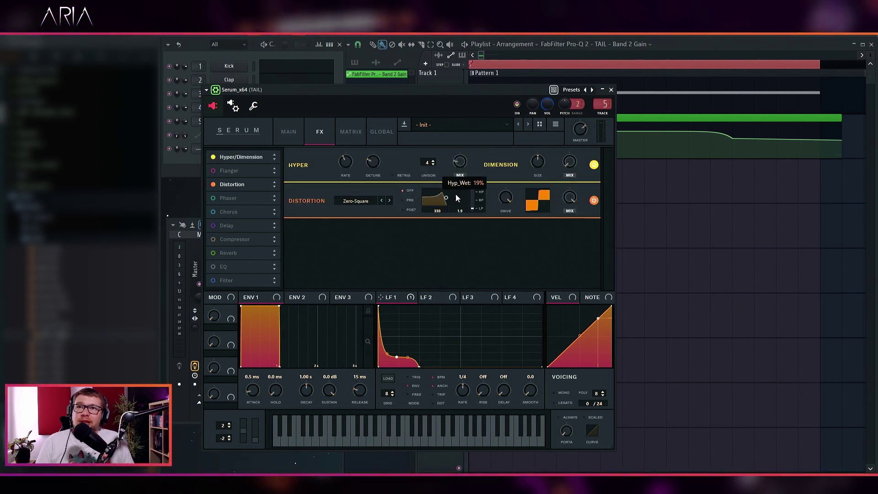
drag(458, 197, 455, 199)
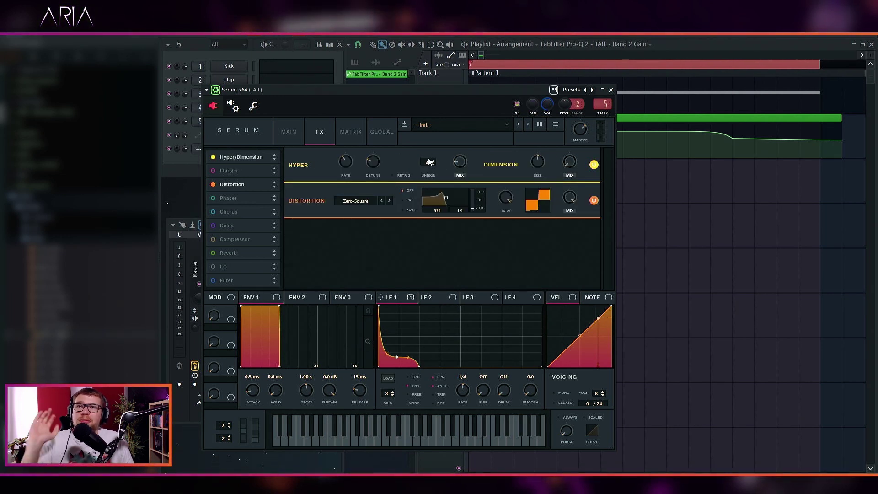
Set the Hyper effect's unison to 2 and fine-tune its detune.
drag(425, 166, 421, 181)
drag(344, 159, 351, 270)
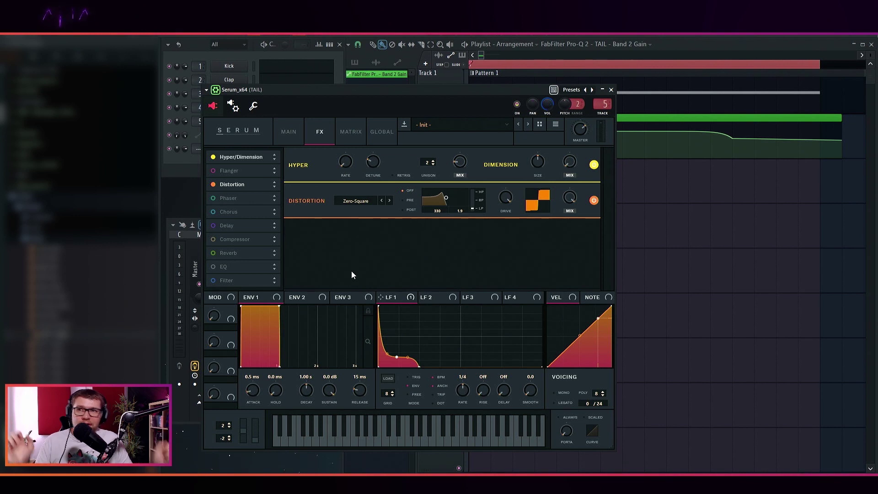
mouse_move(374, 165)
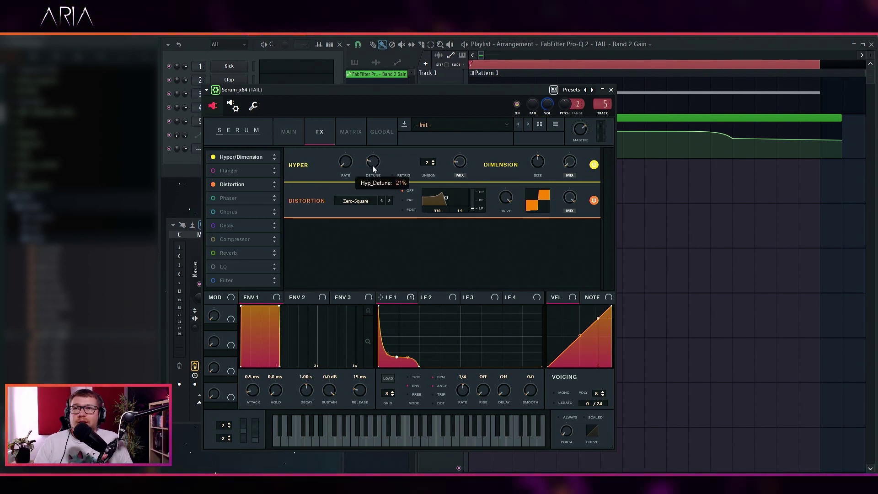
scroll(374, 165, up, 1)
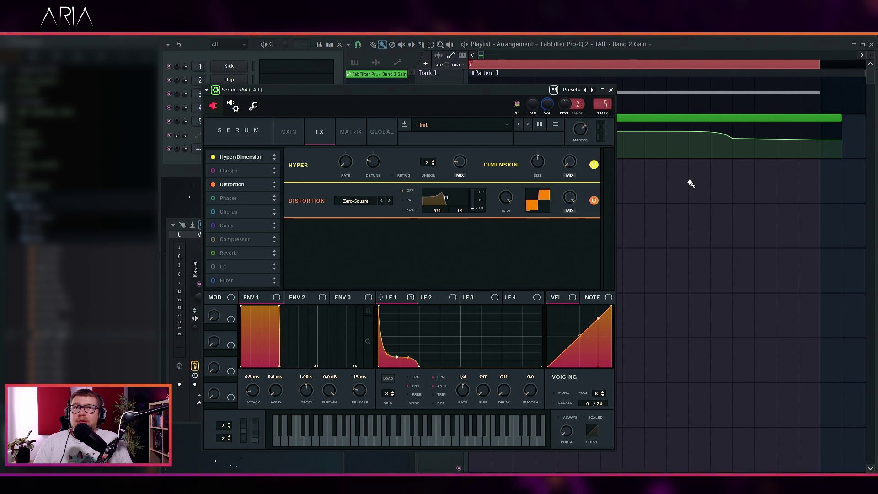
Enable the Flanger with depth at about 71%, adjust its phase, lower its mix and audition the kick.
click(213, 171)
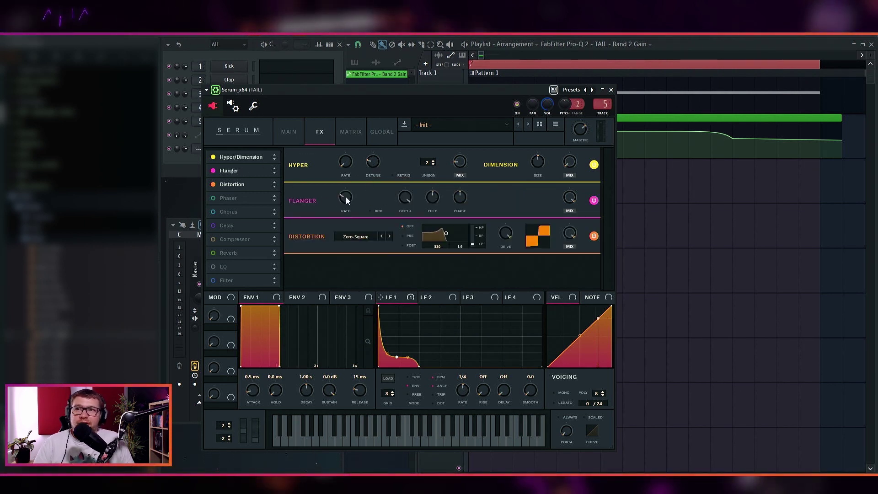
drag(402, 237, 405, 226)
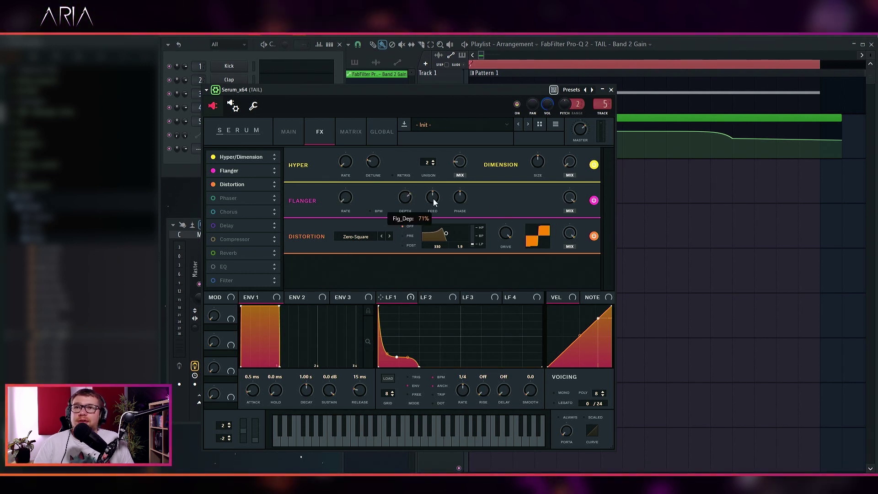
double_click(457, 202)
text(111)
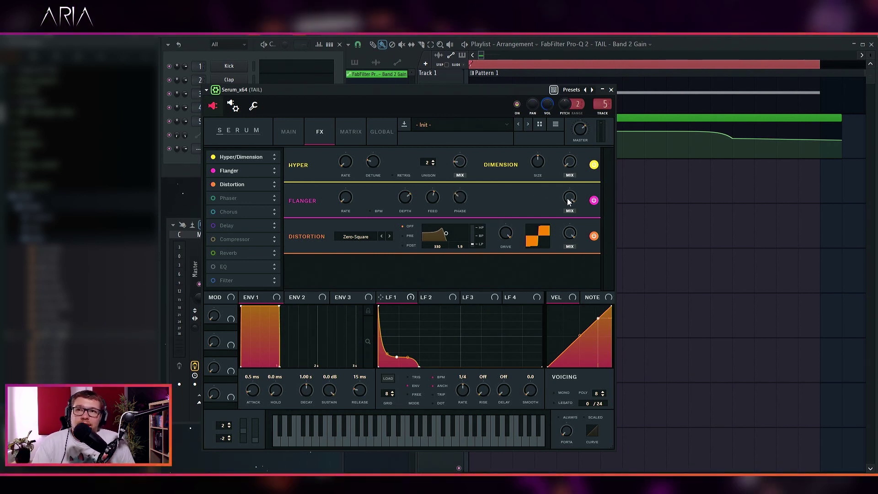
drag(571, 201, 551, 213)
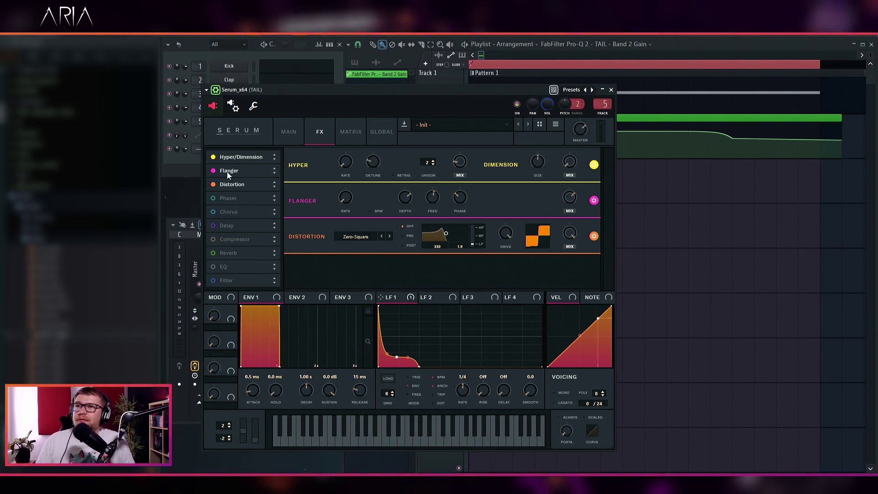
click(177, 166)
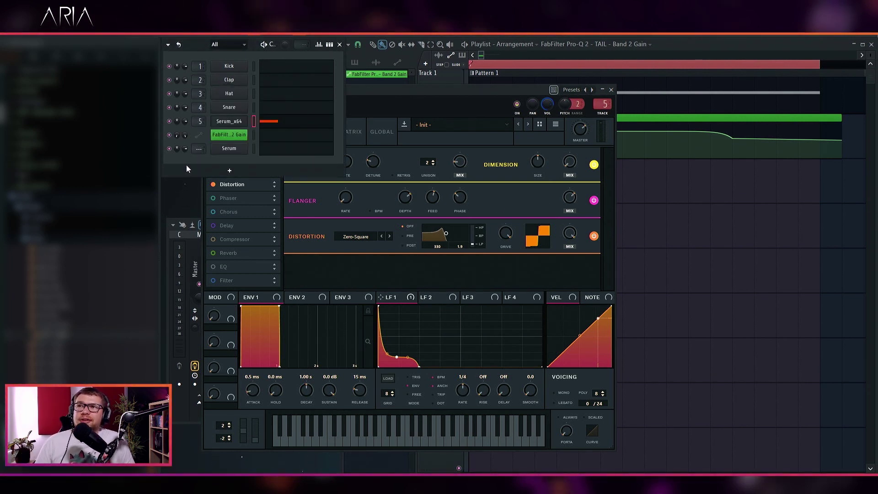
key(space)
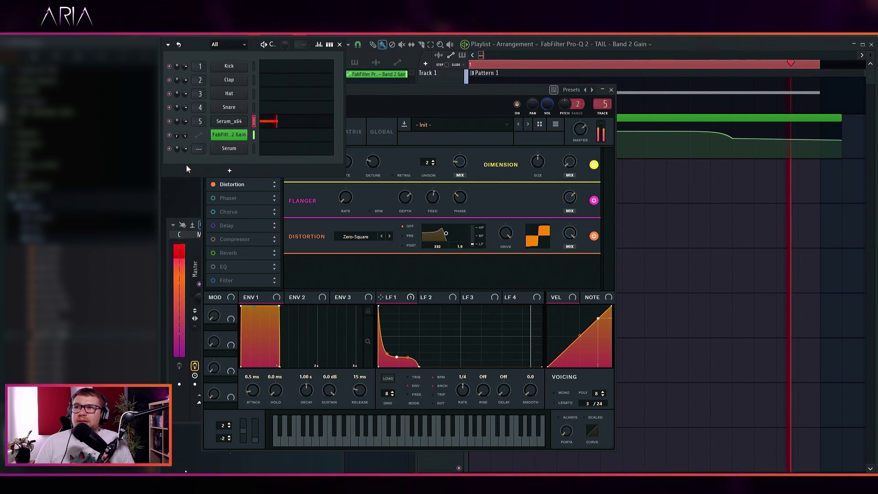
key(space)
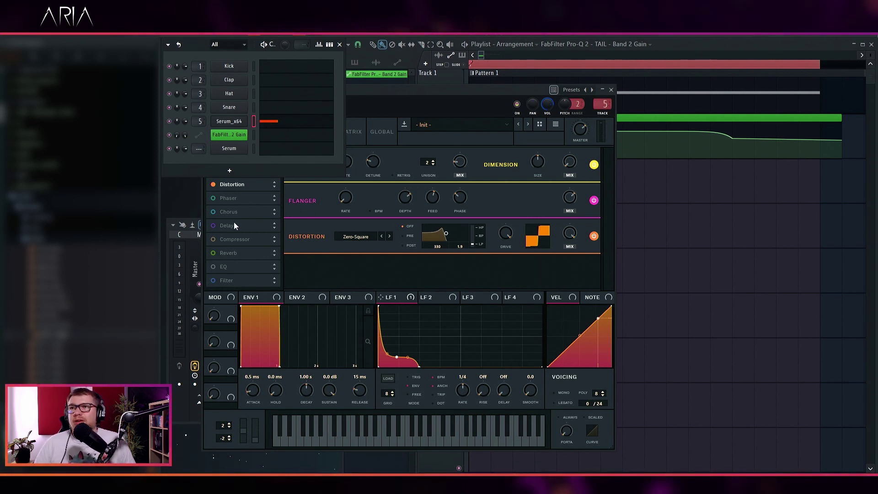
Enable the Compressor in multiband mode, adjust its threshold slightly and audition the kick.
click(214, 239)
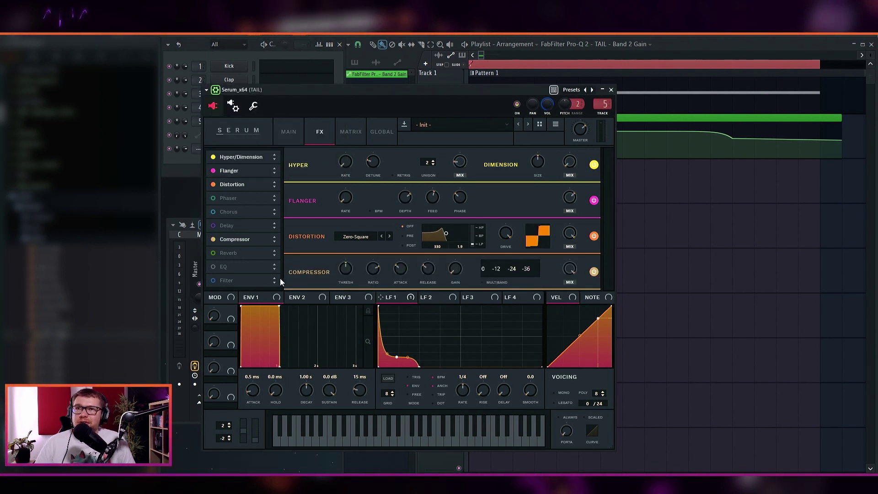
click(483, 282)
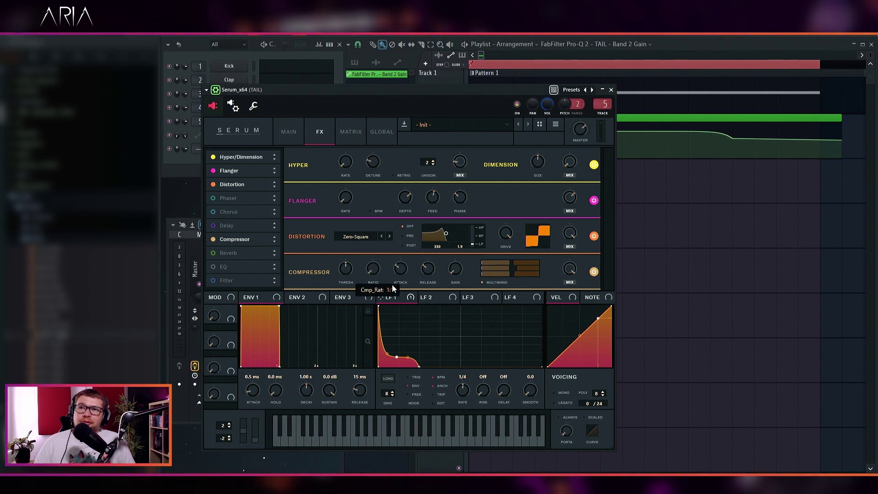
mouse_move(347, 270)
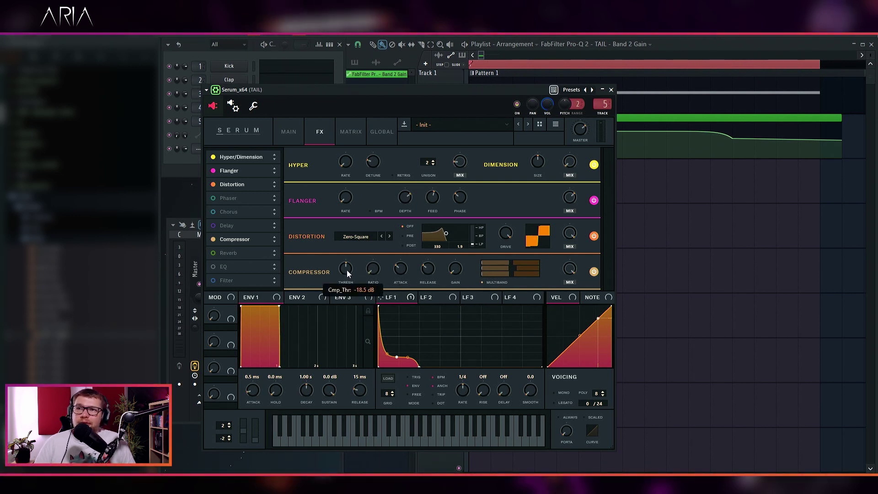
scroll(350, 264, down, 3)
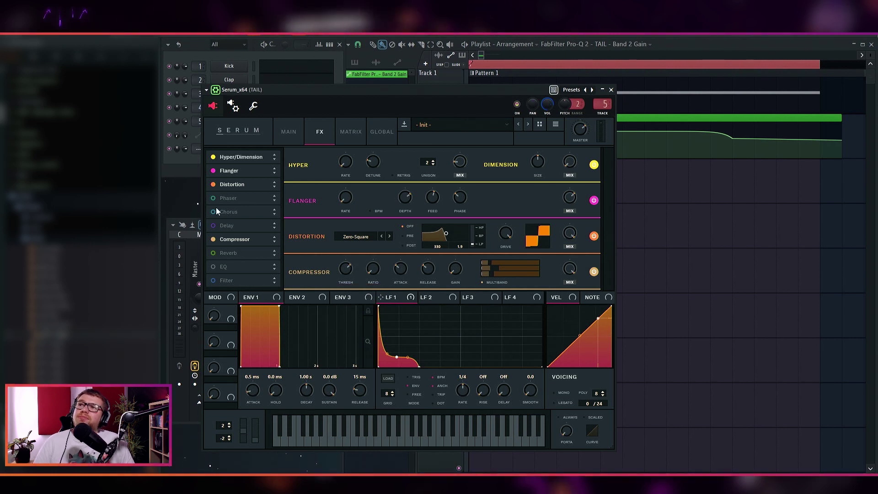
click(185, 172)
key(space)
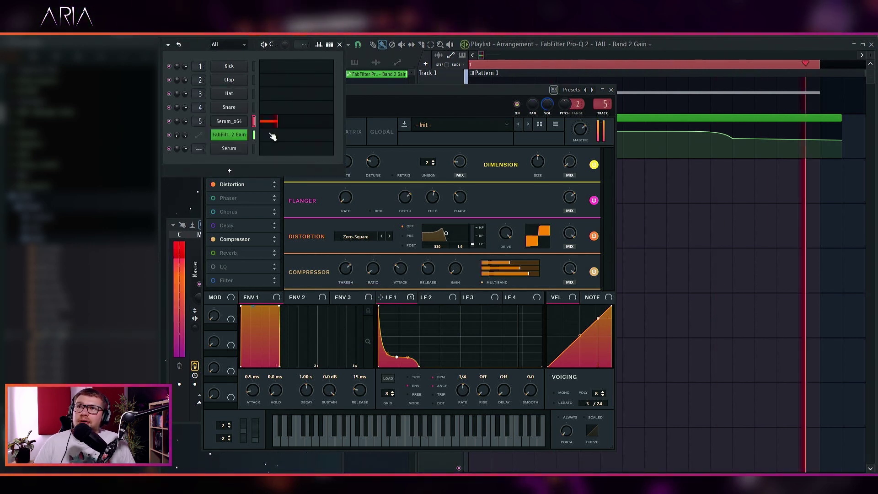
drag(391, 89, 430, 94)
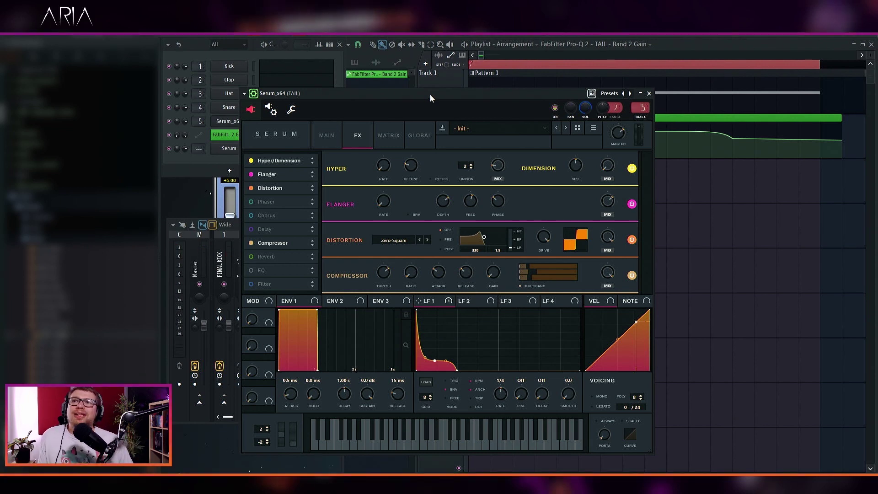
Enable Serum's main filter and change its type to High 24.
click(328, 134)
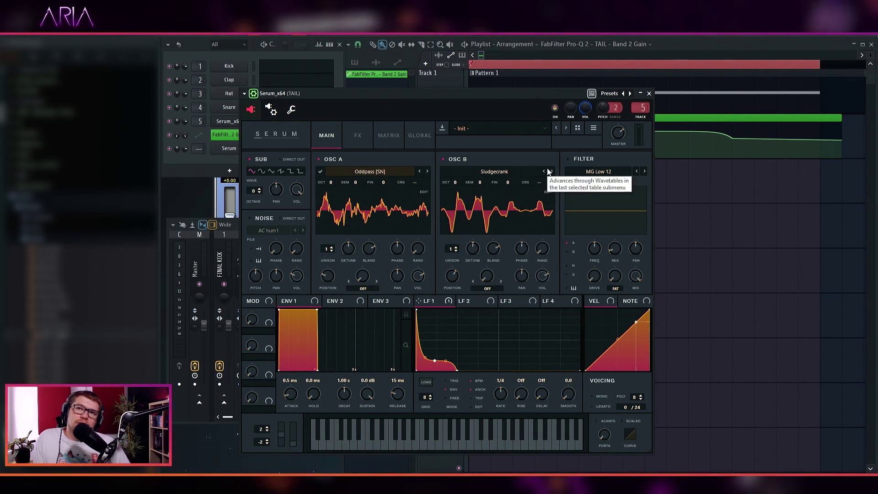
click(567, 159)
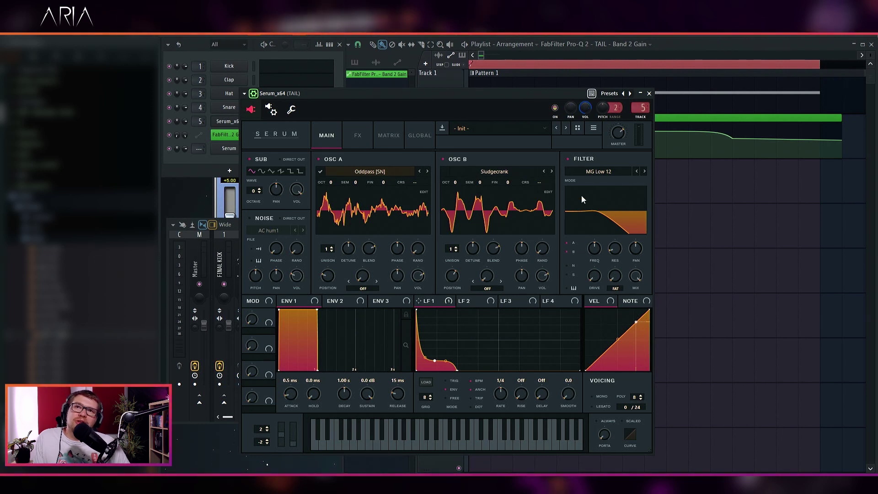
click(644, 171)
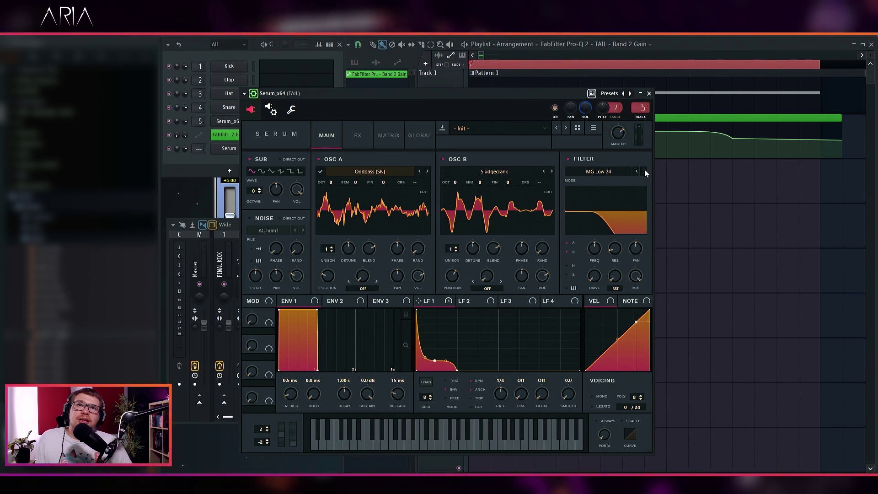
click(644, 171)
click(644, 171)
click(644, 171)
click(645, 171)
click(644, 171)
click(645, 171)
click(644, 171)
click(645, 171)
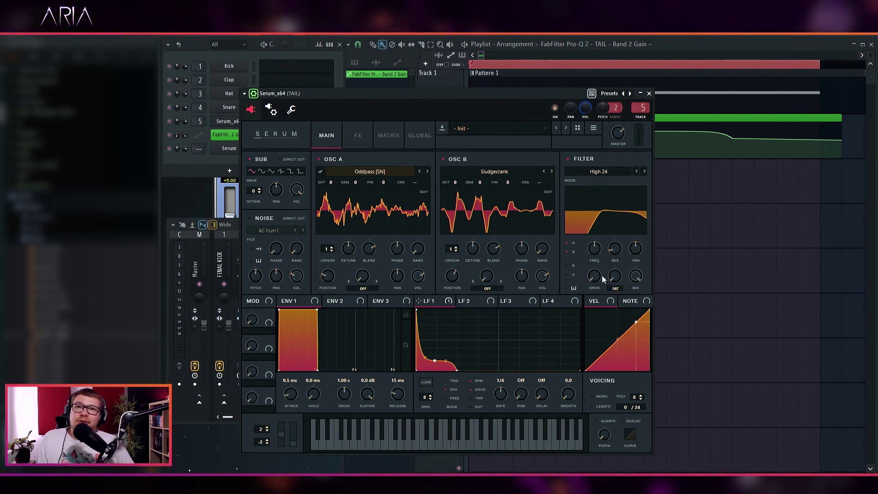
Raise the High 24 filter's drive and resonance, fine-tune its cutoff frequency slightly upward and audition the kick.
drag(595, 276, 606, 261)
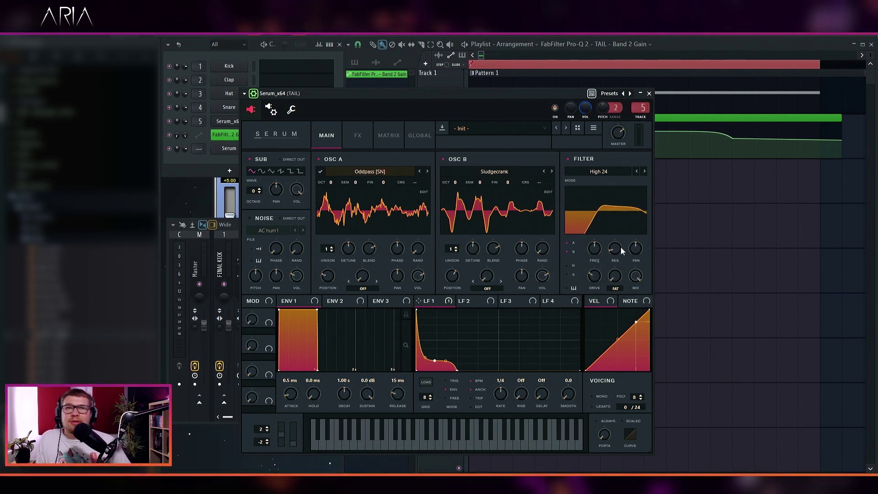
drag(619, 253, 634, 192)
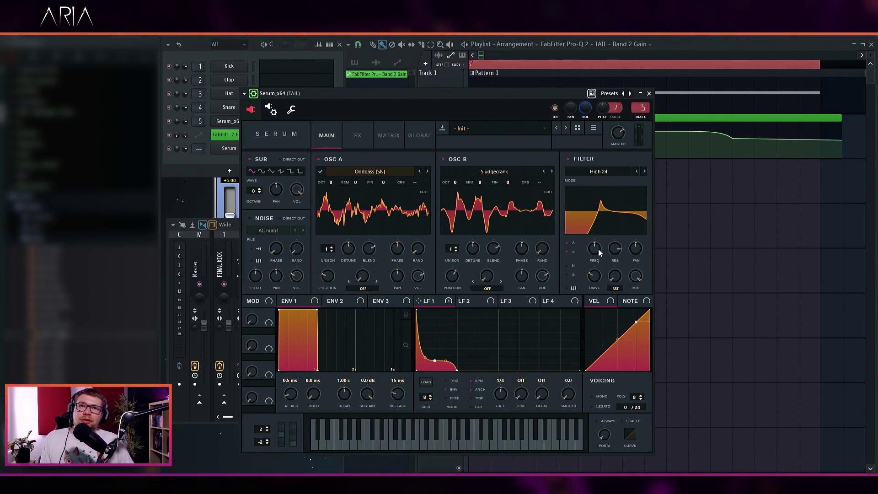
scroll(602, 247, up, 4)
scroll(602, 247, down, 1)
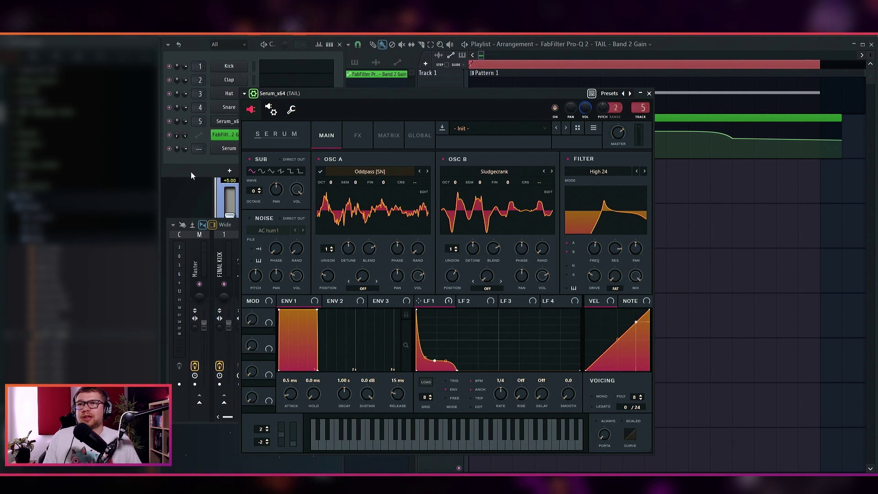
key(space)
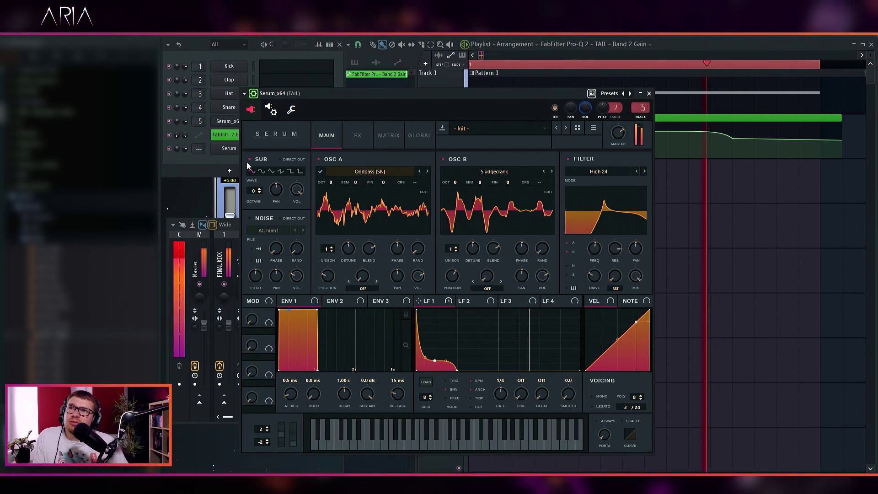
key(space)
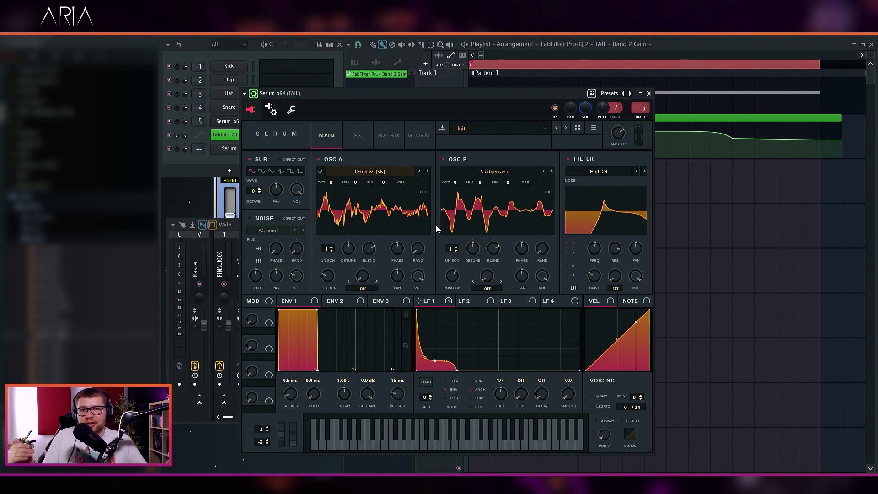
key(space)
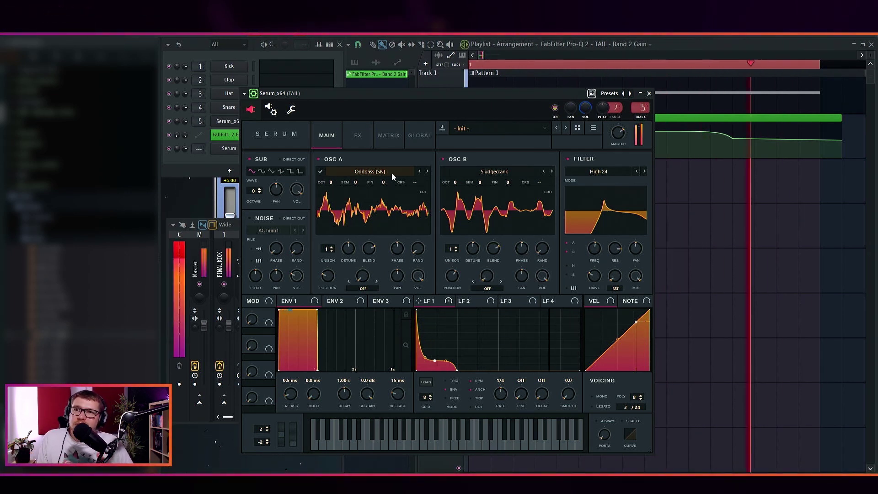
key(space)
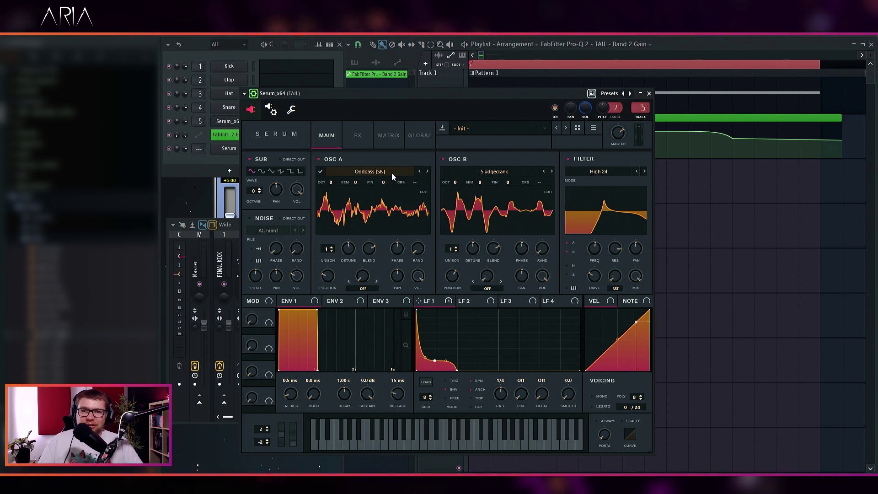
Shape LFO 2 to stay at zero for the first quarter and jump to full level, and assign it to the Sub oscillator's volume.
click(468, 301)
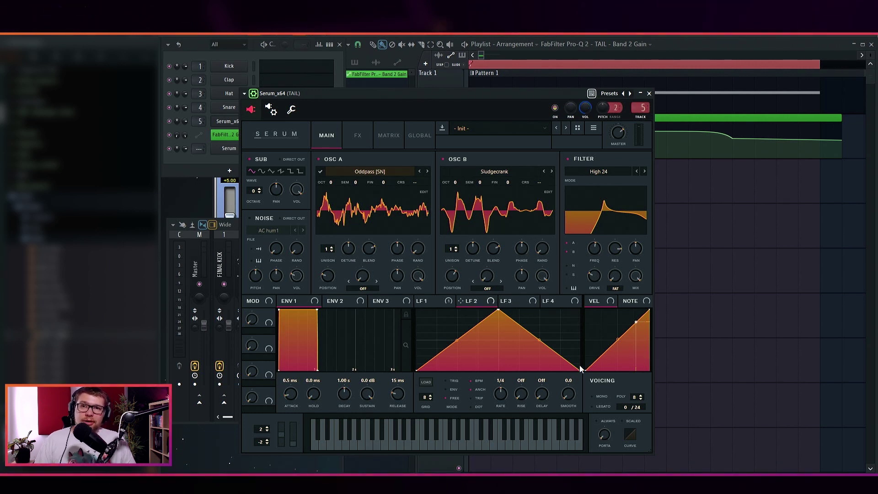
drag(578, 369, 582, 293)
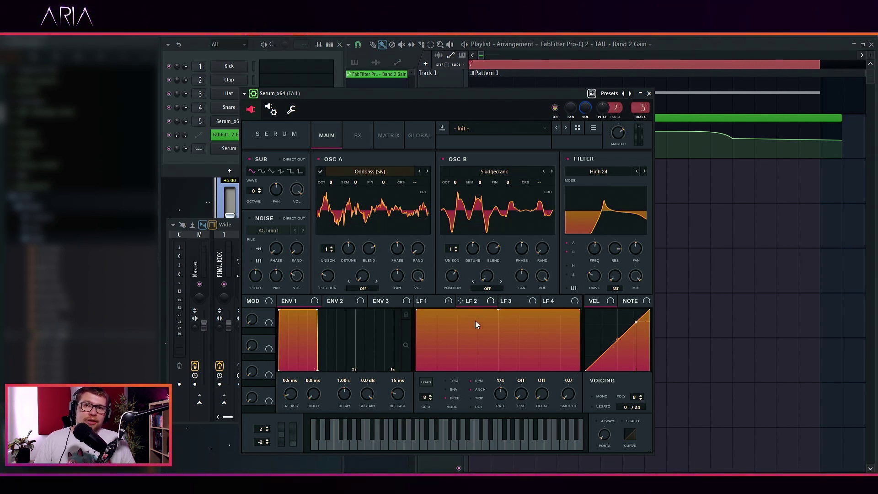
drag(499, 311, 470, 310)
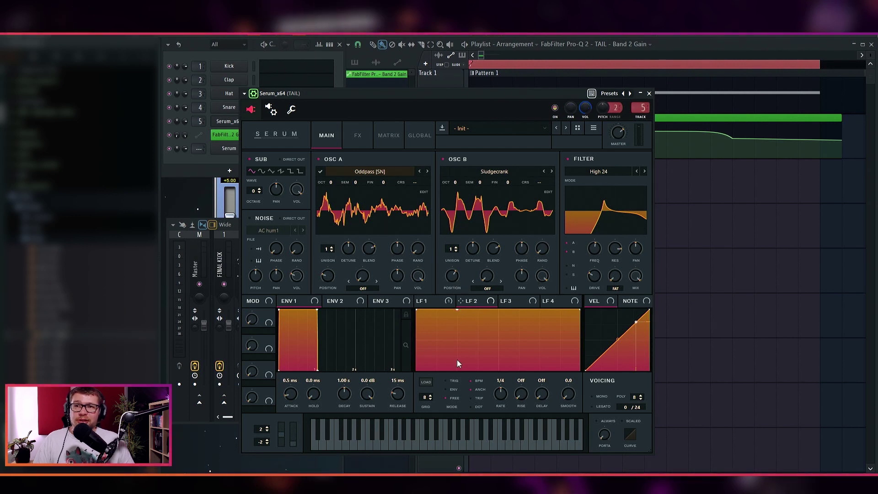
drag(417, 311, 416, 369)
double_click(443, 327)
drag(443, 327, 454, 381)
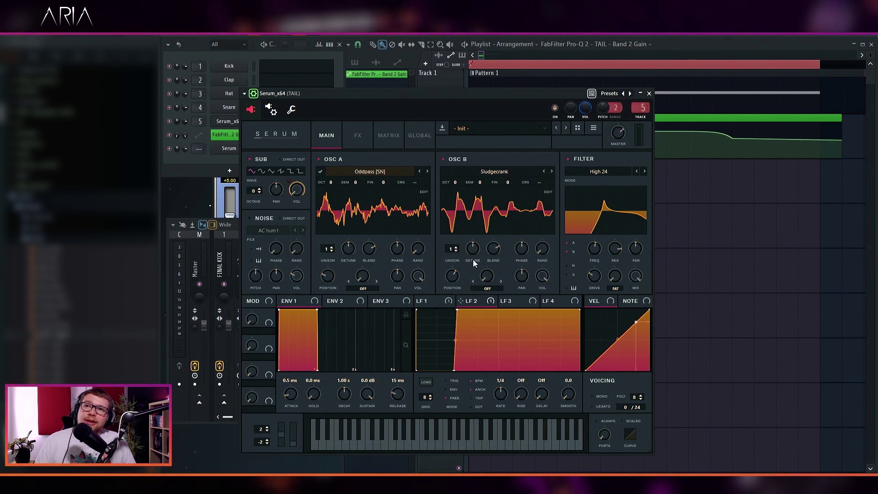
Audition the kick with LFO 2 controlling the Sub oscillator's volume.
click(193, 170)
key(space)
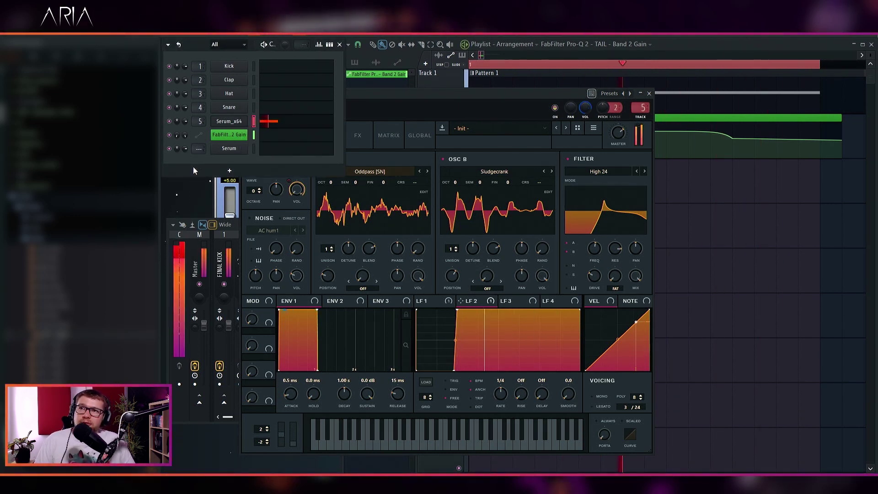
key(space)
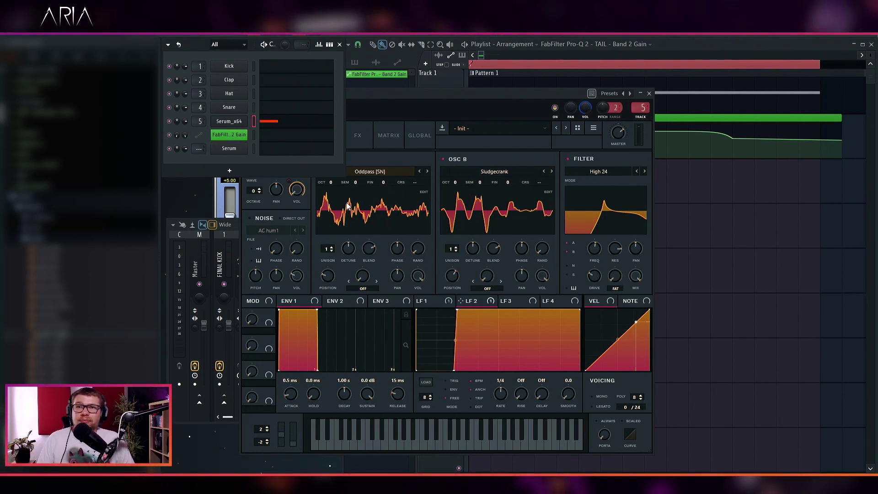
Shape LFO 3 into a short spike near the start that falls to zero by the first quarter, and assign it to the filter cutoff.
click(511, 303)
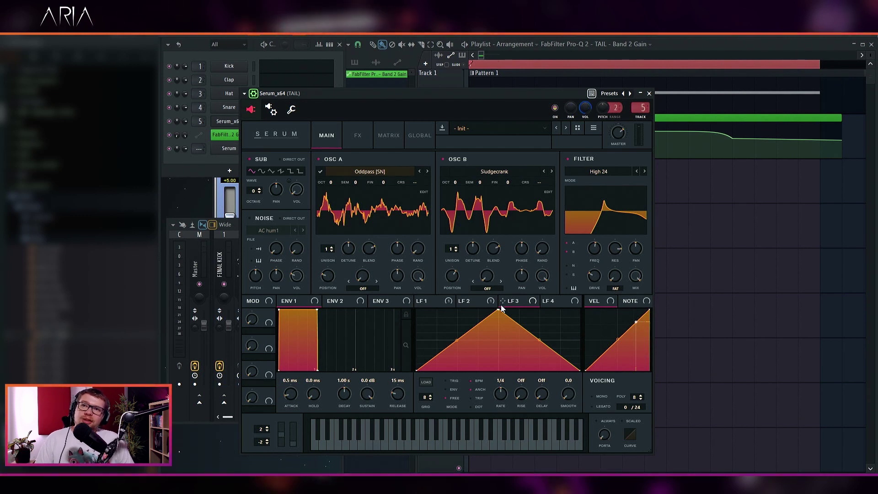
drag(498, 310, 432, 282)
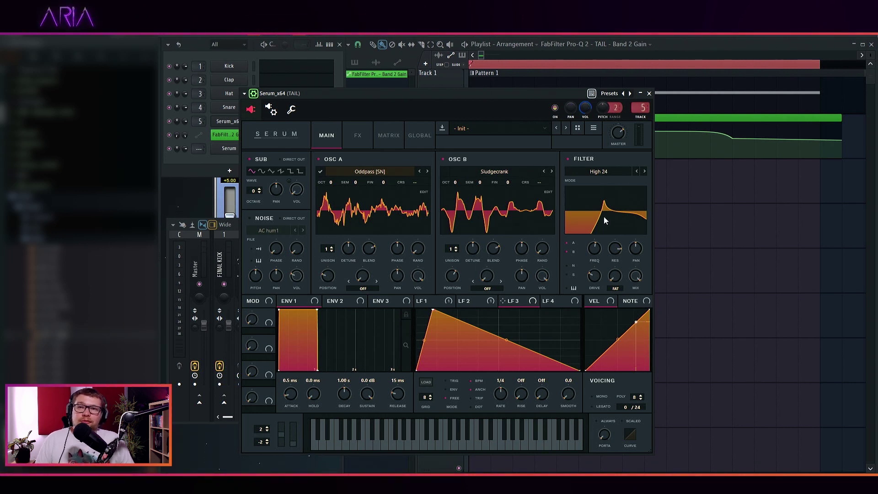
double_click(460, 354)
drag(460, 355, 456, 373)
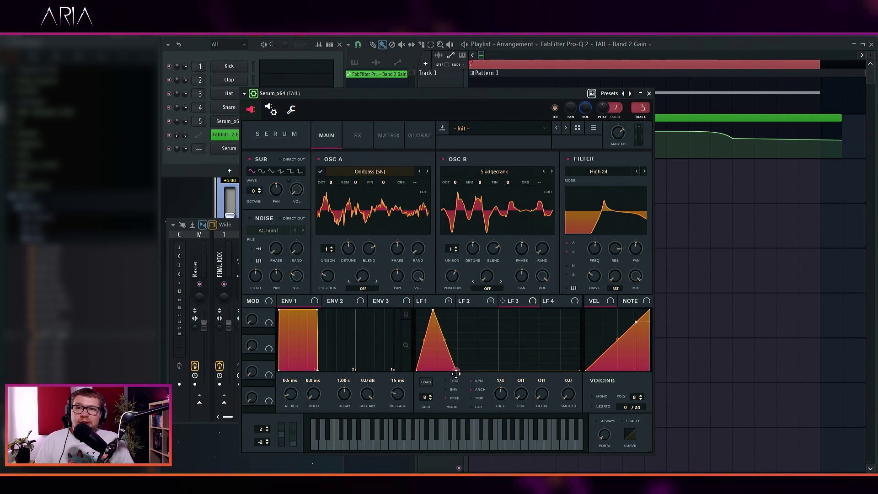
drag(503, 302, 584, 258)
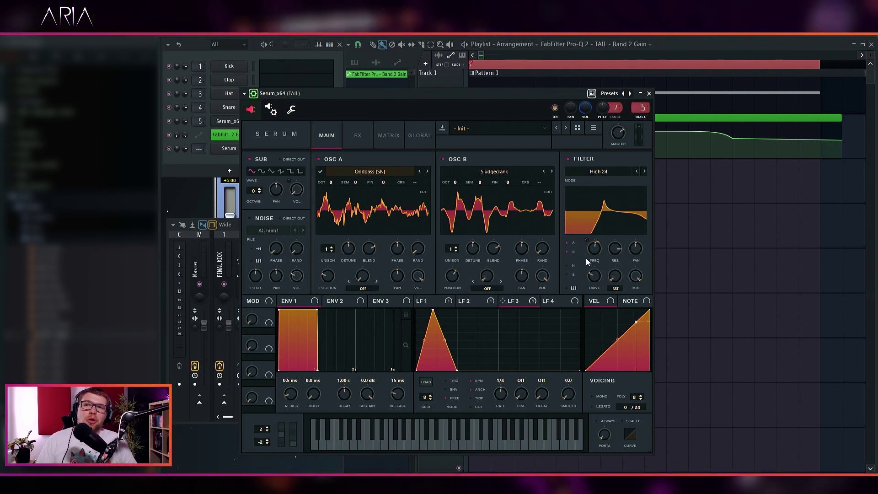
Audition the kick with LFO 3 modulating the High 24 filter's cutoff.
click(196, 173)
key(space)
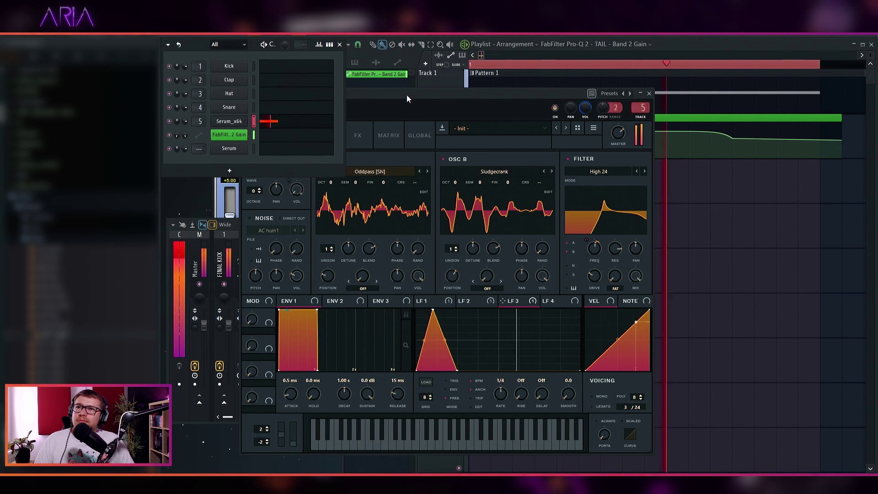
key(space)
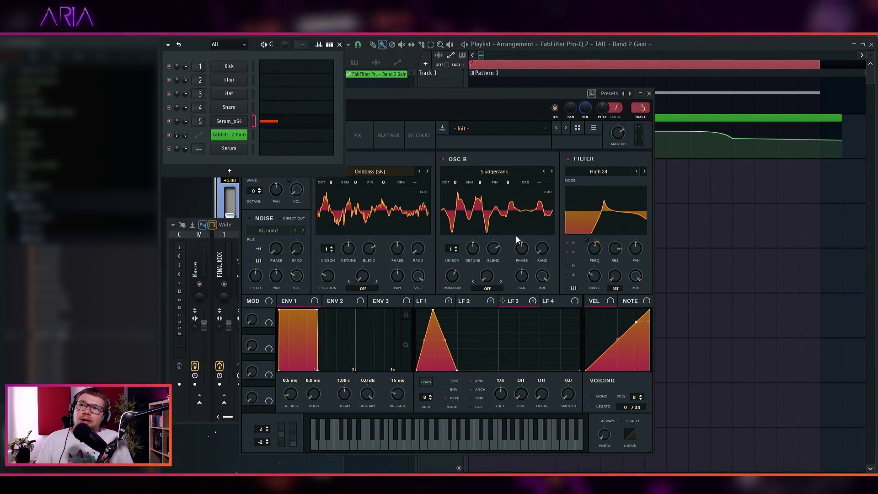
Set OSC A's phase to 177 and confirm OSC B's phase at 180.
drag(402, 97, 442, 104)
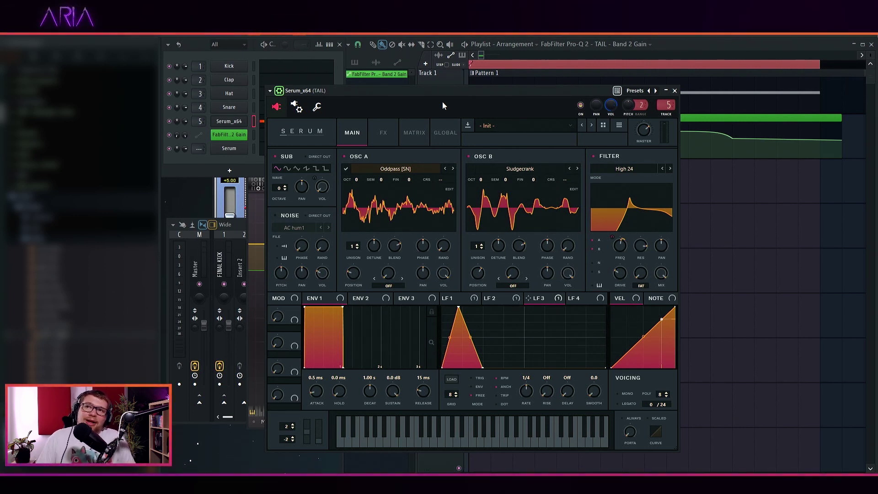
click(423, 247)
double_click(423, 247)
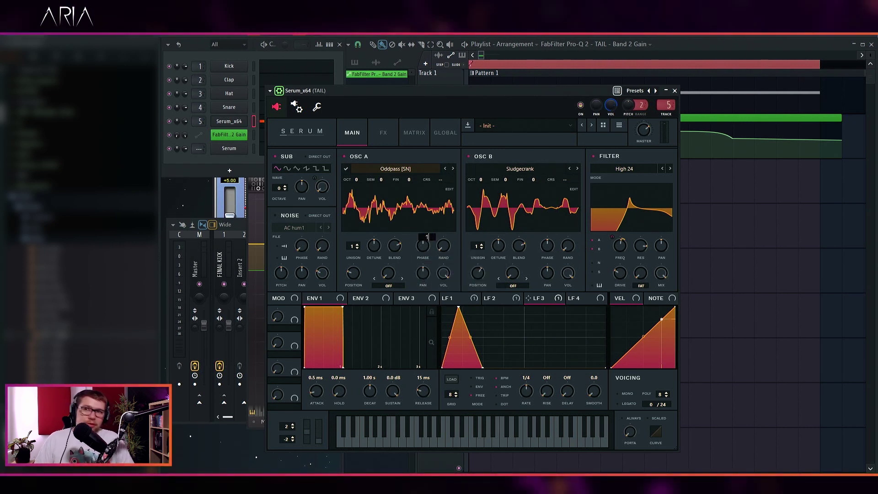
text(177)
key(Return)
double_click(552, 246)
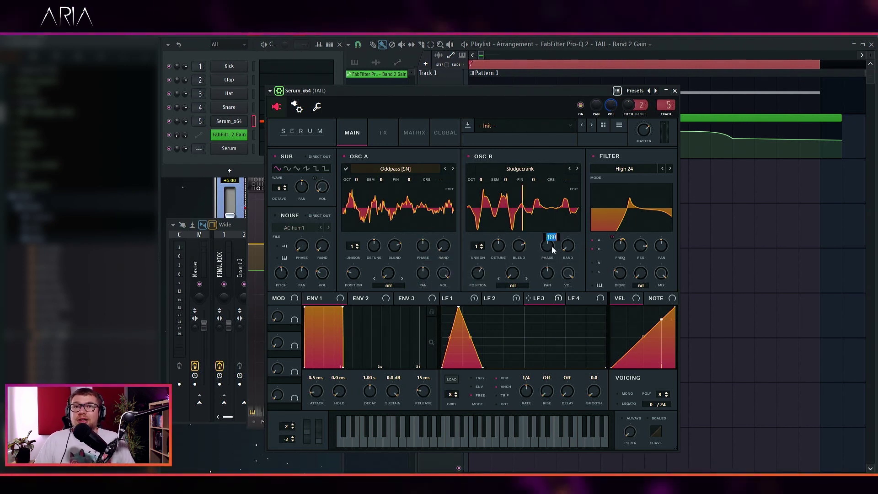
key(Return)
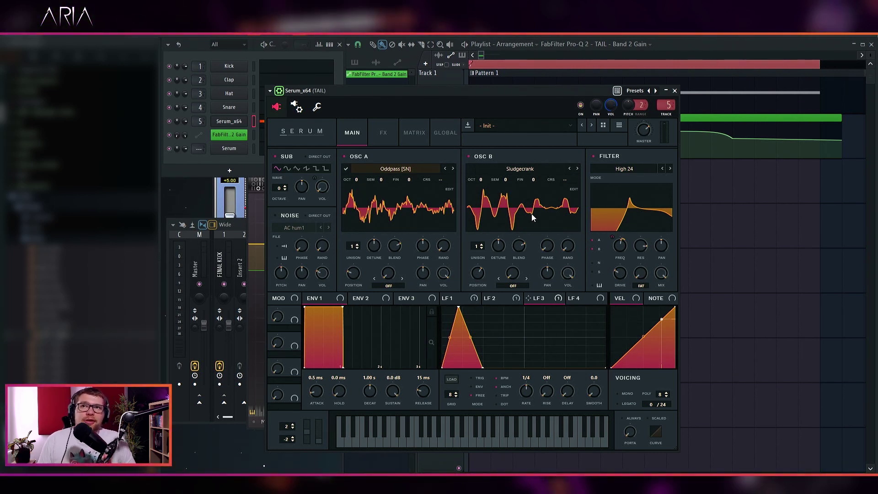
Audition the kick with the entered oscillator phase values.
click(202, 169)
key(space)
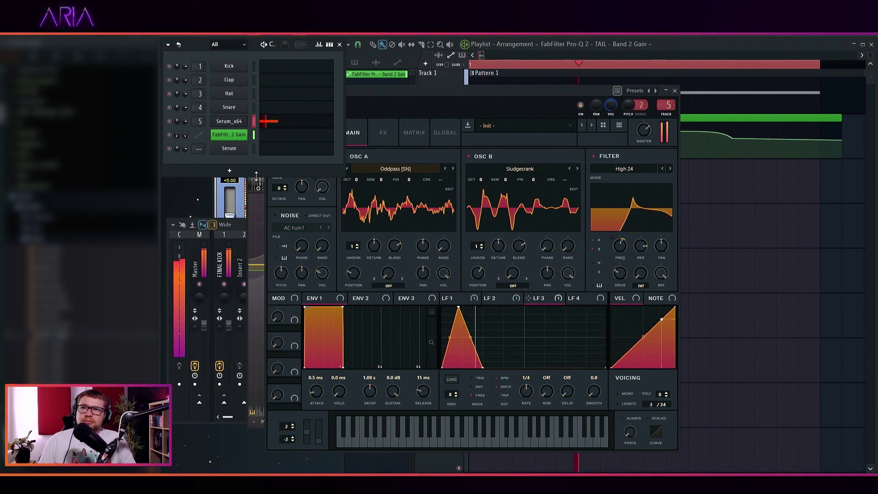
key(space)
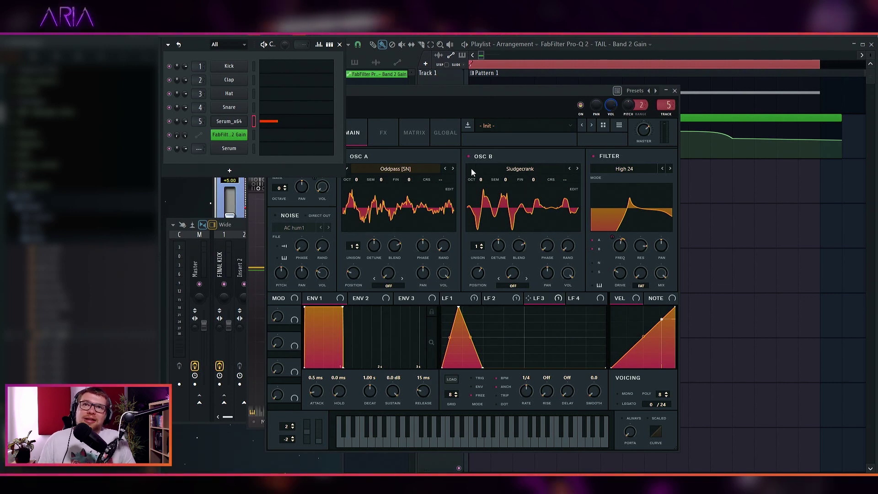
Add Edison to the TAIL mixer track and place it between Oxford Inflator Native and FabFilter Pro-Q 2.
click(666, 105)
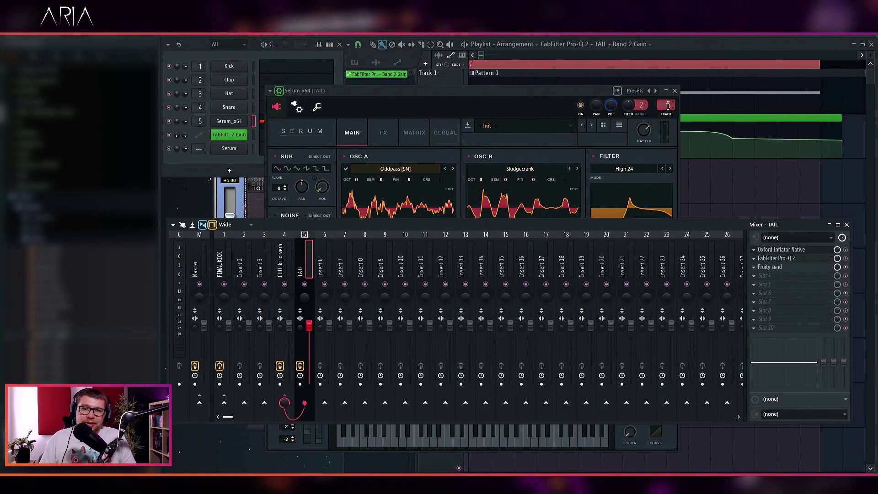
click(756, 282)
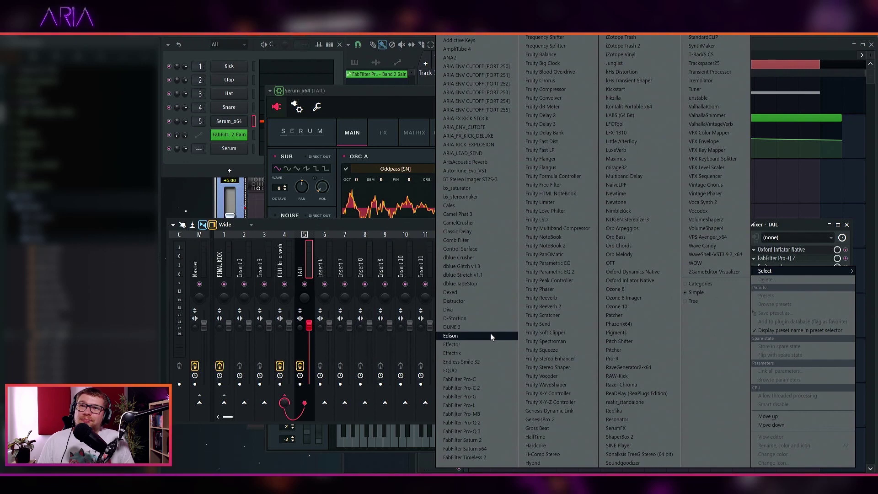
click(765, 298)
drag(794, 281, 794, 262)
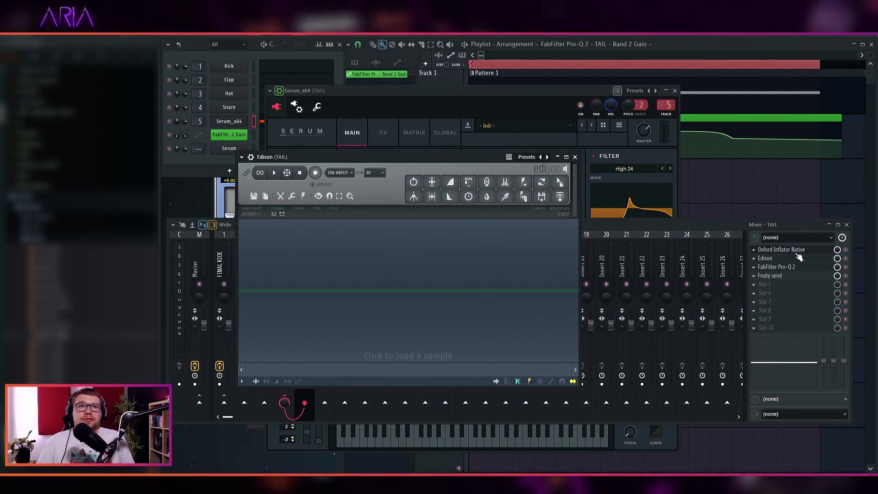
Set Edison to record on play and extend the playlist's time selection to half a bar.
click(339, 174)
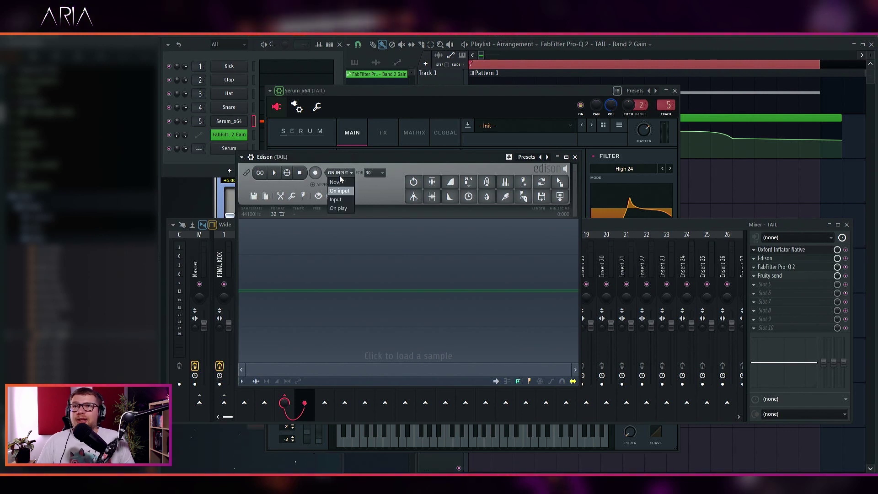
click(340, 208)
click(758, 182)
scroll(584, 174, down, 4)
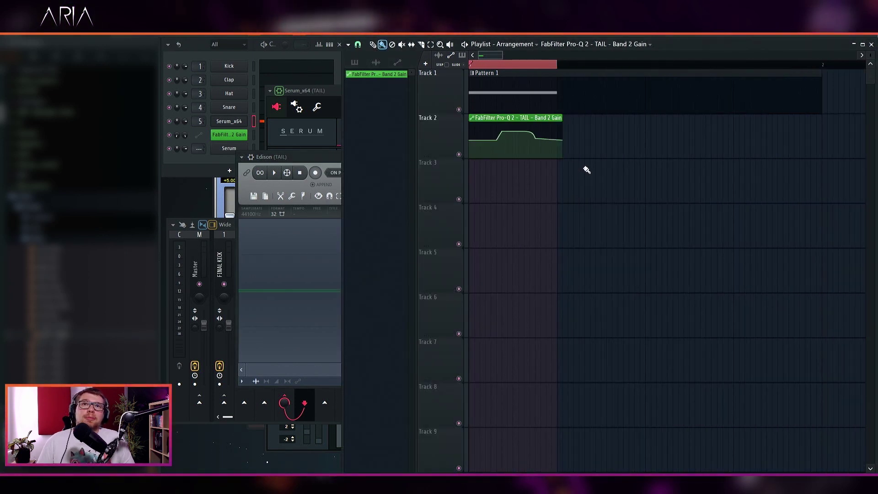
drag(645, 66, 419, 71)
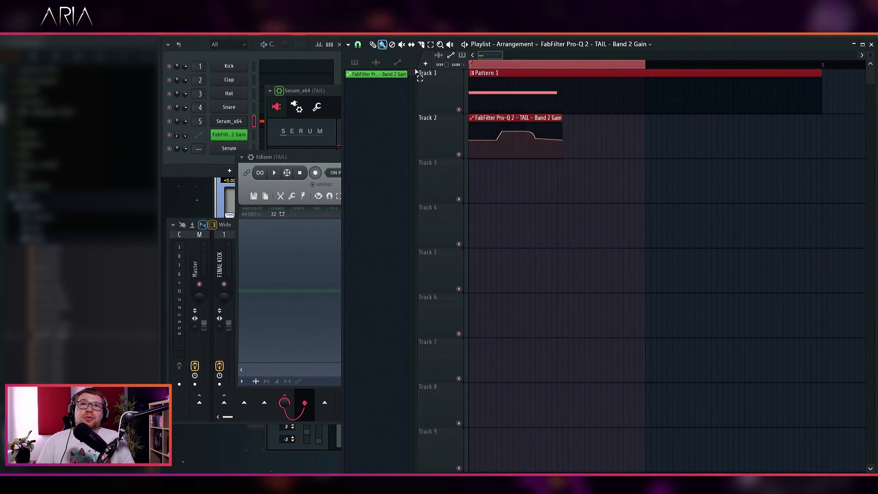
Record a few repeats of the looping kick tail in Edison, then stop the recording.
click(309, 154)
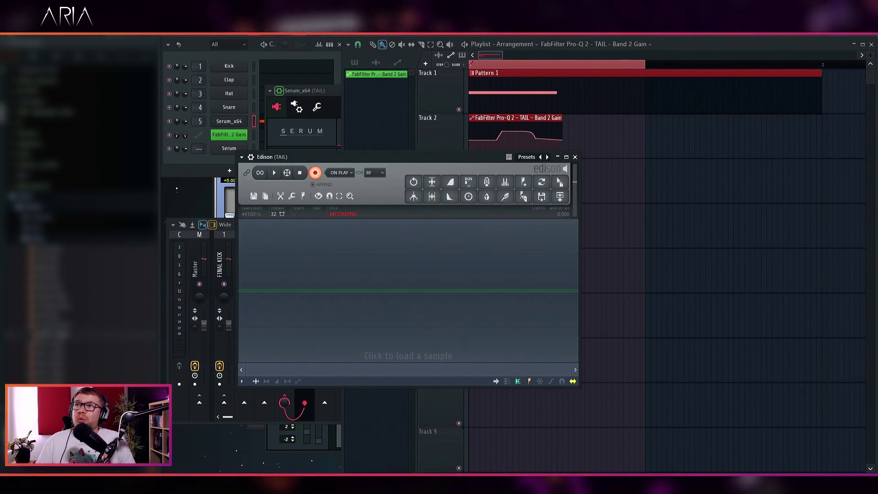
key(space)
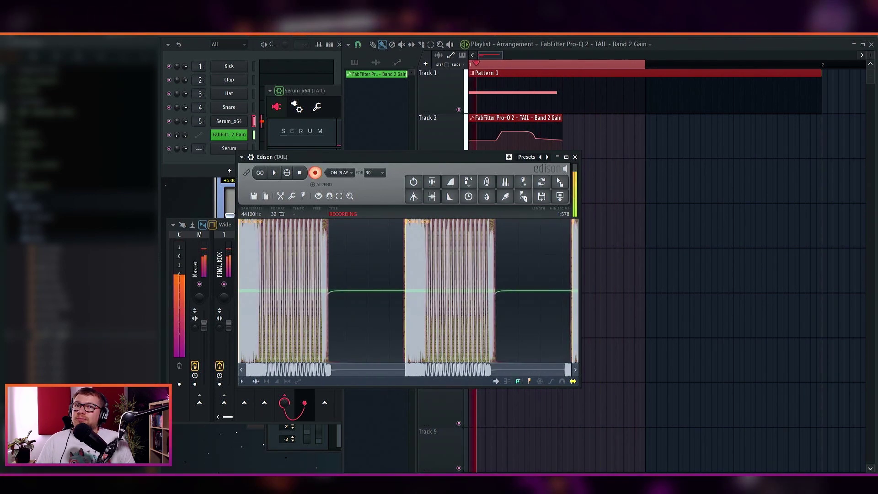
click(300, 173)
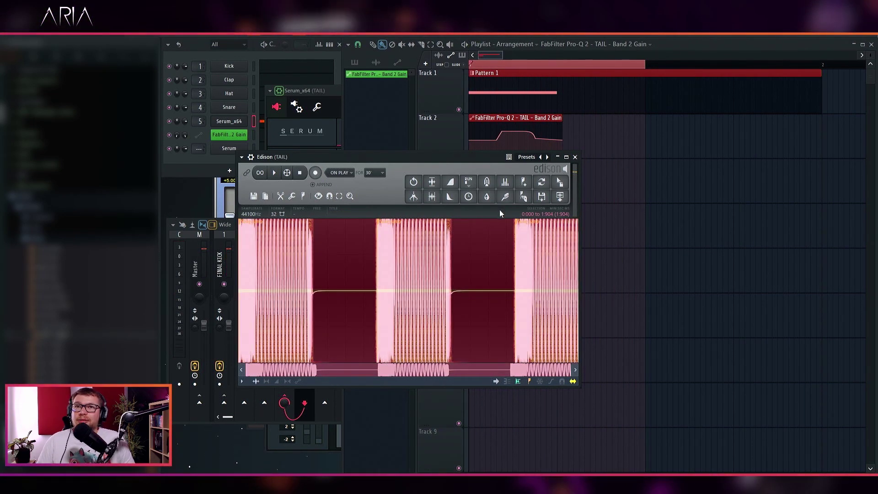
Delete the incomplete third kick from the recording and cut the first kick down to its dense opening portion.
double_click(520, 224)
key(Delete)
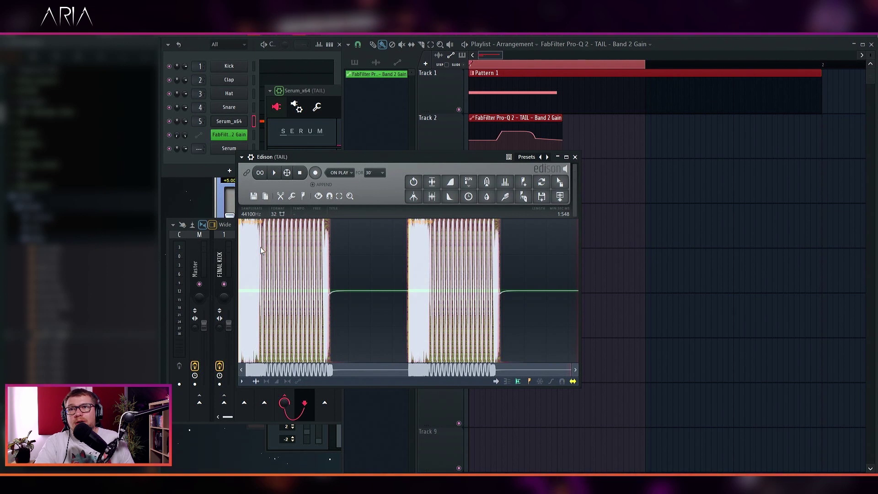
drag(262, 247, 340, 252)
key(Delete)
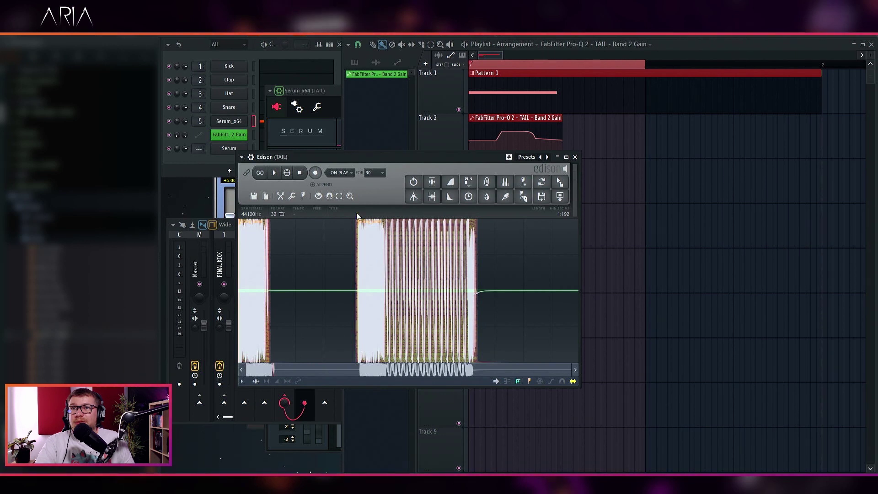
Delete the second kick and part of the trailing silence, shortening the recording to about 0.53 s.
double_click(378, 231)
drag(378, 227, 501, 267)
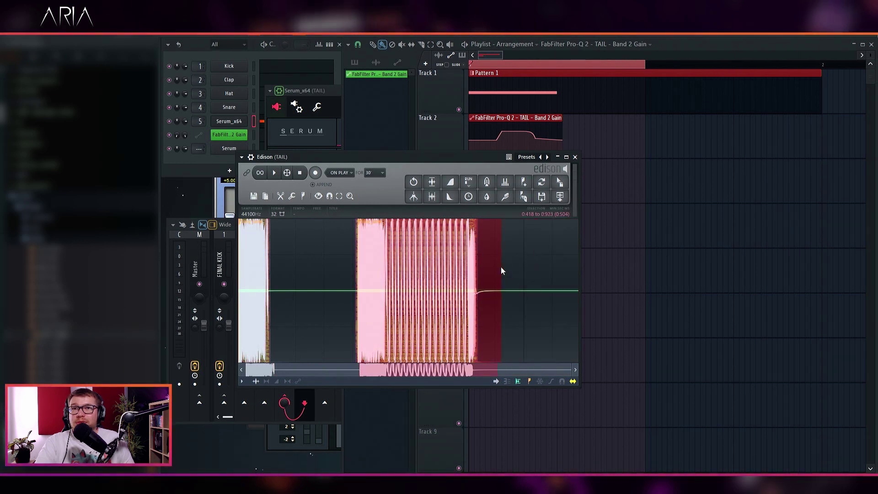
key(Delete)
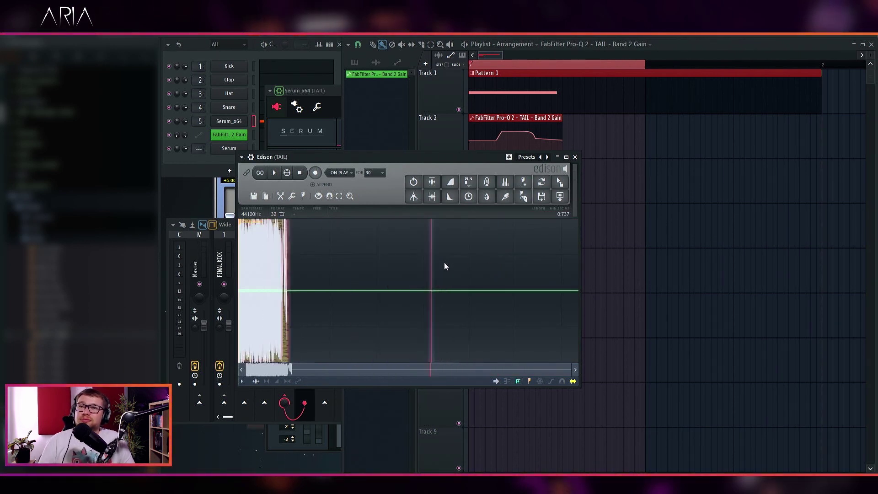
drag(469, 273, 421, 276)
click(429, 273)
Apply Blur with its preset settings to the entire recording and place the resulting noise at the start of playlist Track 3.
key(ctrl+a)
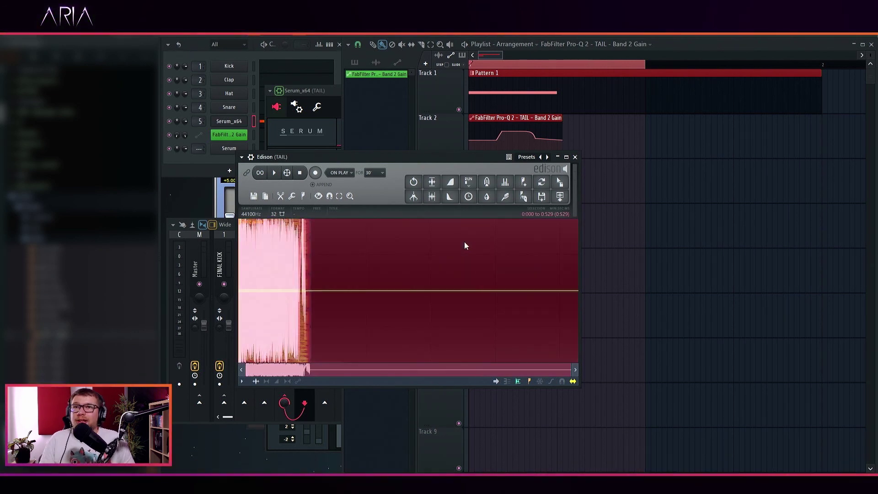
click(486, 197)
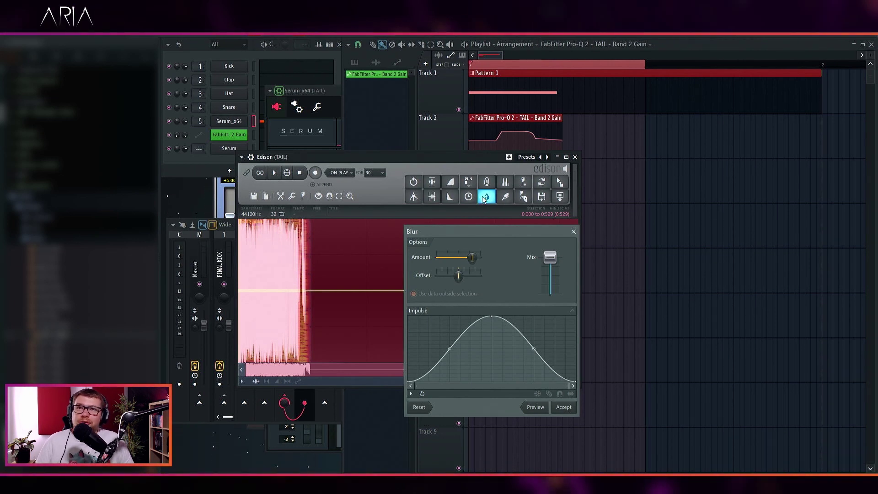
click(566, 411)
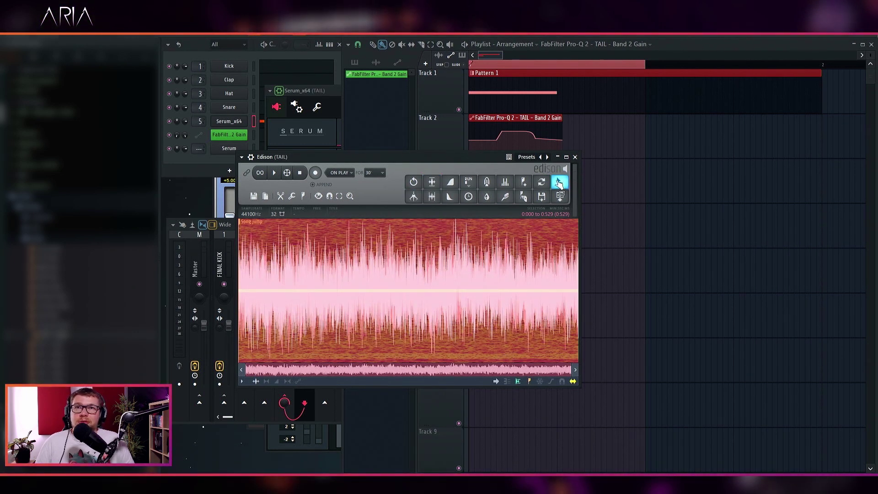
drag(560, 182, 508, 191)
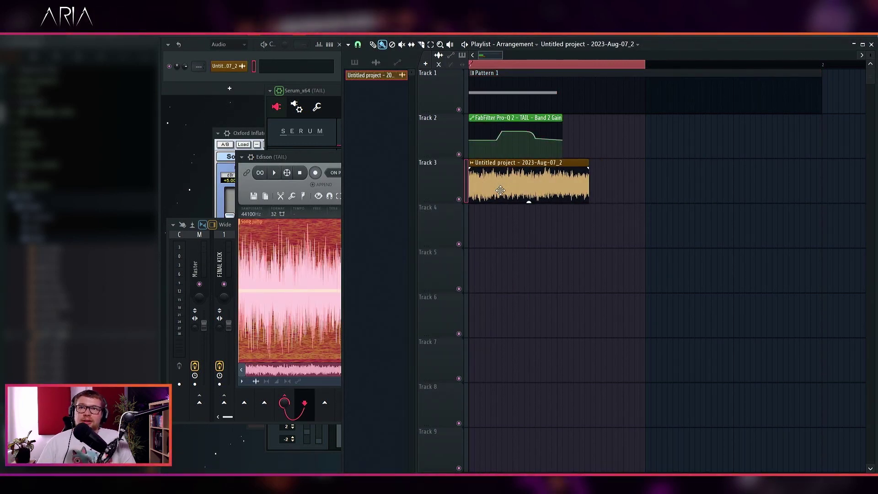
Route the noise clip to mixer track 6 and rename that track TAIL NOISE.
double_click(501, 184)
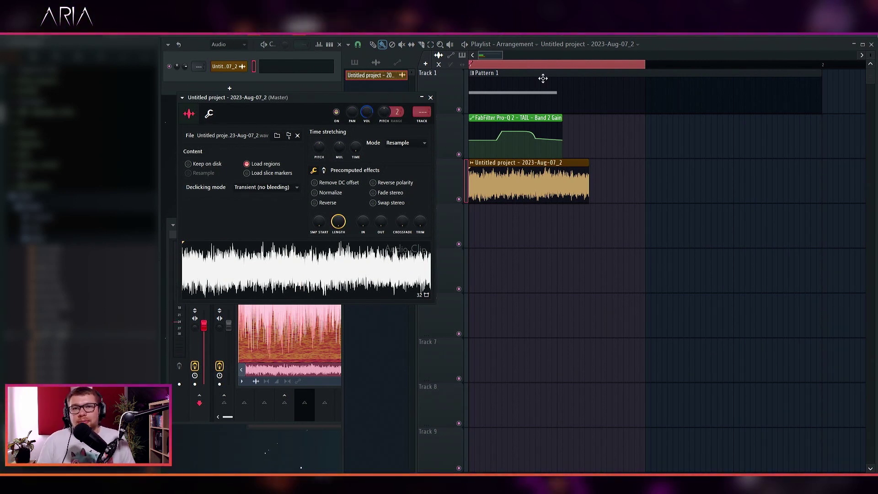
click(424, 120)
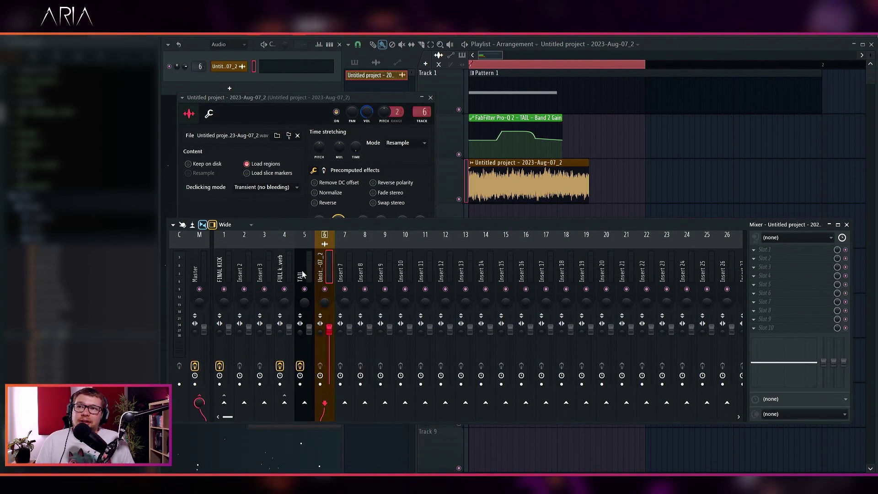
double_click(335, 276)
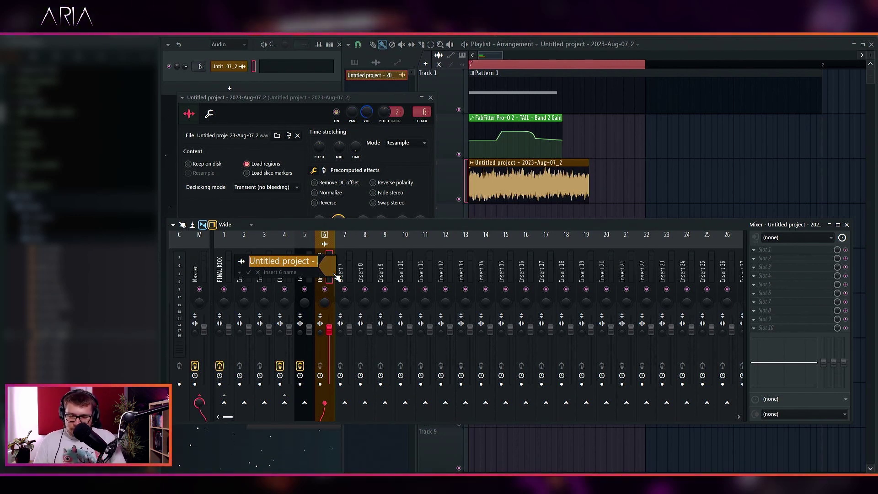
text(TAIL NOISE)
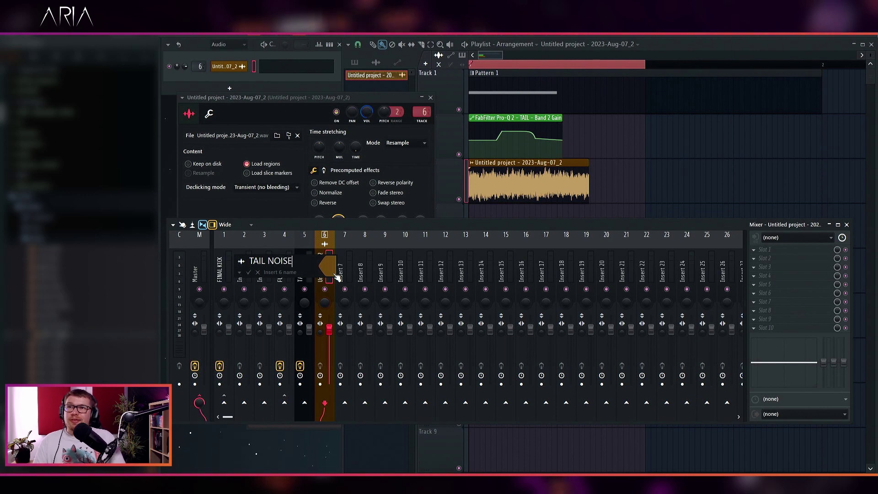
key(Return)
Add FabFilter Pro-Q 2 to the first effect slot of the TAIL NOISE mixer track.
click(751, 248)
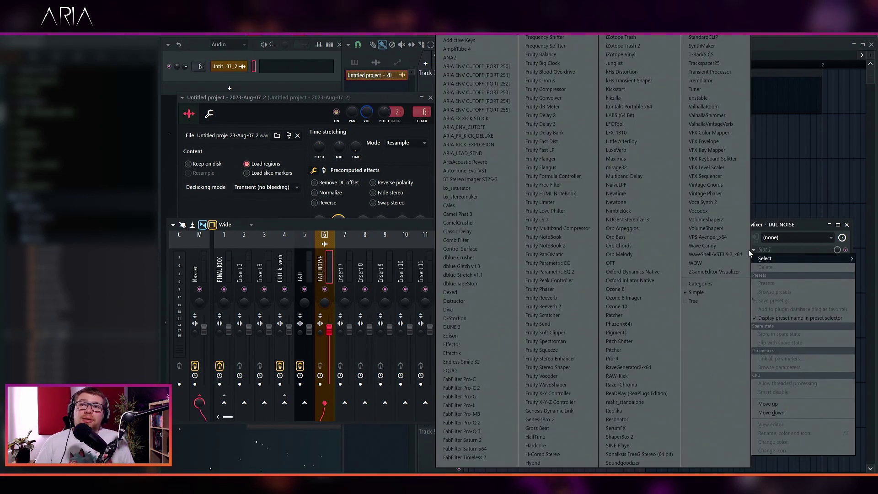
click(494, 418)
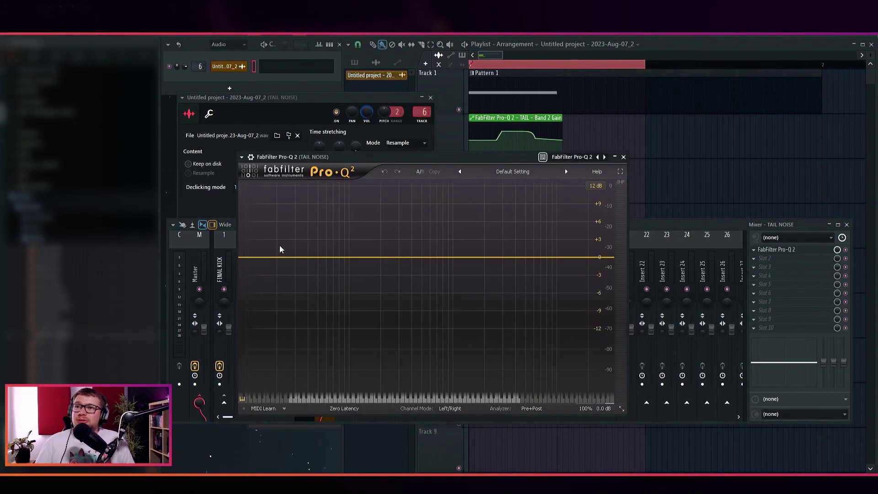
Low-cut the TAIL NOISE track at about 1227 Hz in the EQ and route the track only to mixer track 4.
drag(259, 258, 463, 258)
key(space)
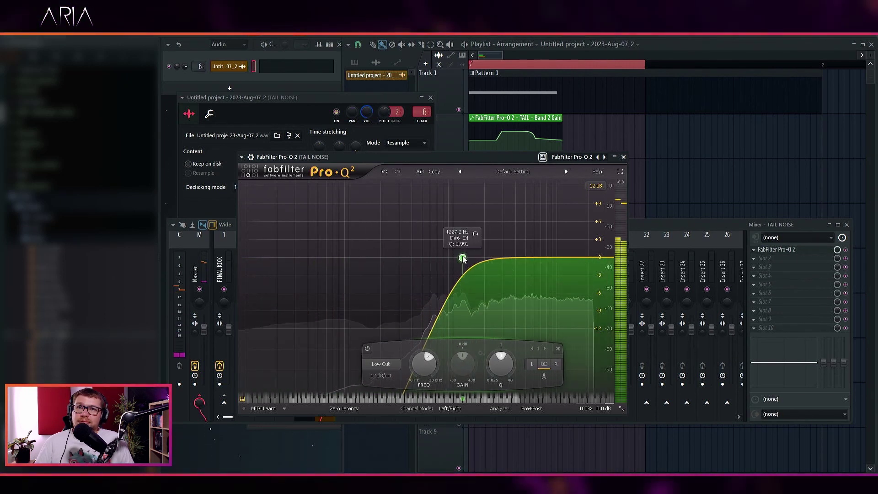
click(624, 157)
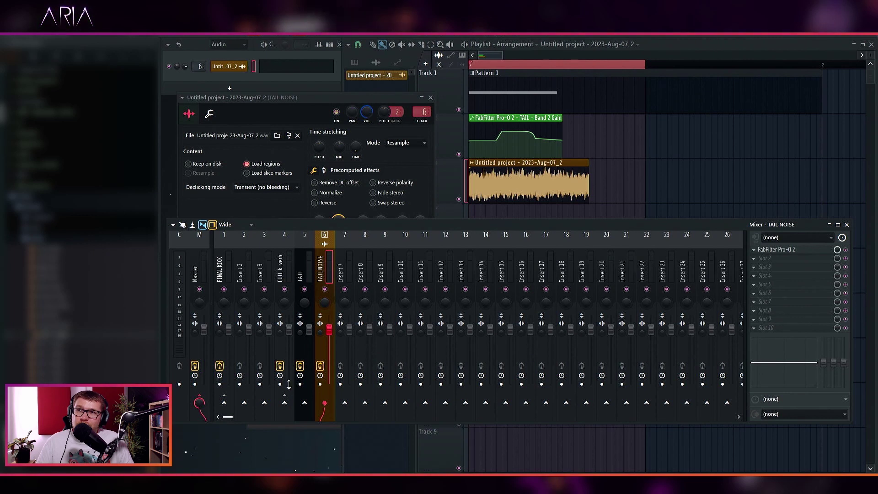
right_click(285, 403)
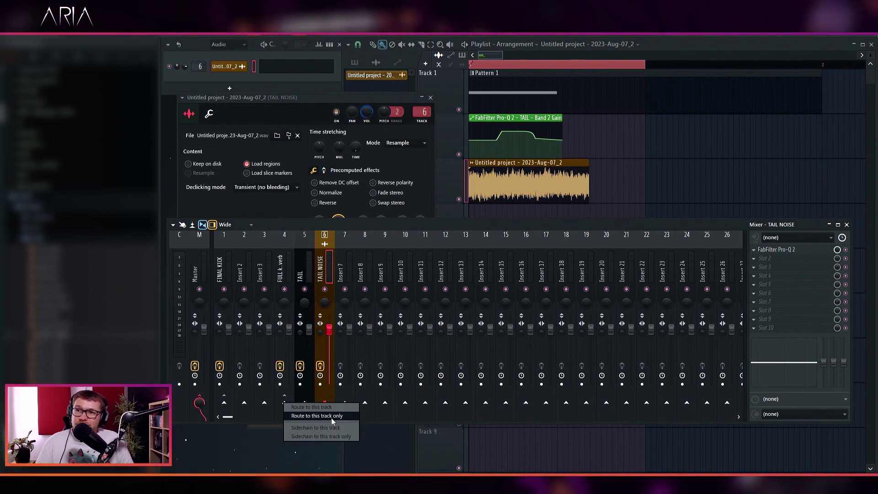
click(333, 416)
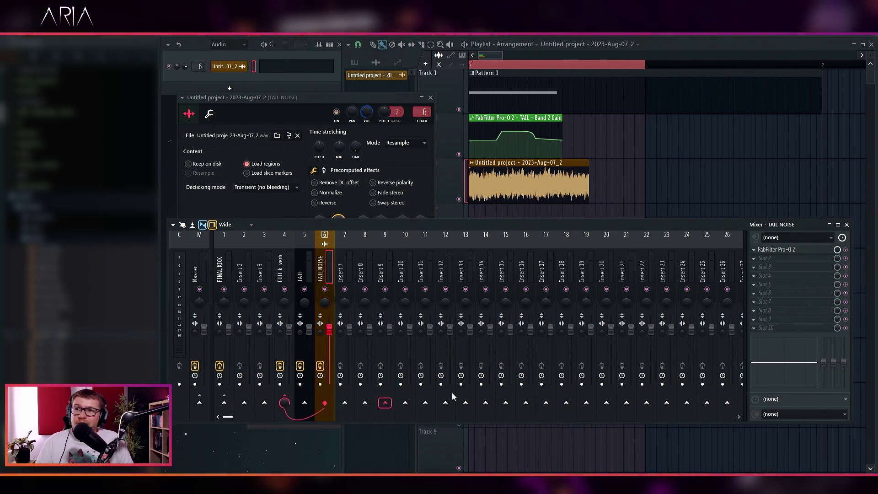
Shorten the playlist time selection to the end of the Pattern 1 note and create a volume automation clip for the noise clip.
click(675, 174)
scroll(446, 182, up, 5)
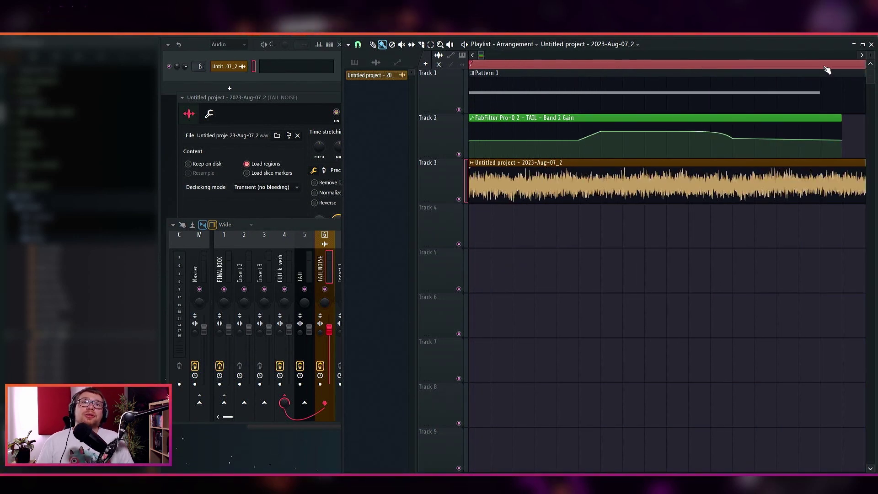
key(ctrl+a)
click(571, 264)
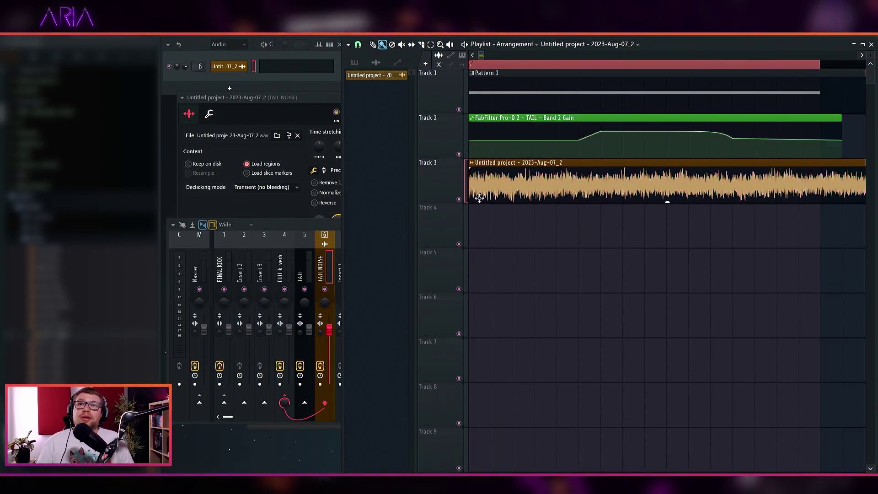
click(472, 162)
mouse_move(571, 237)
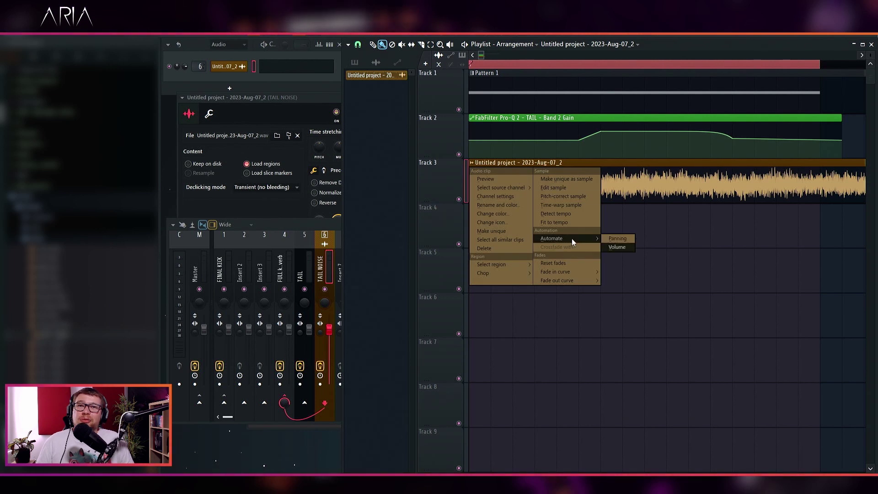
click(621, 245)
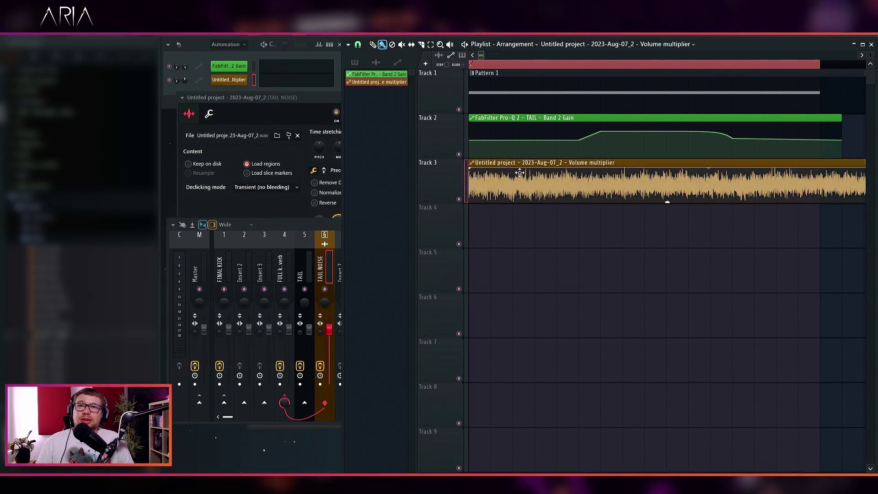
Shape the noise volume automation on Track 4 with a drop to zero and a smooth curved rise back to full level.
drag(572, 239, 582, 257)
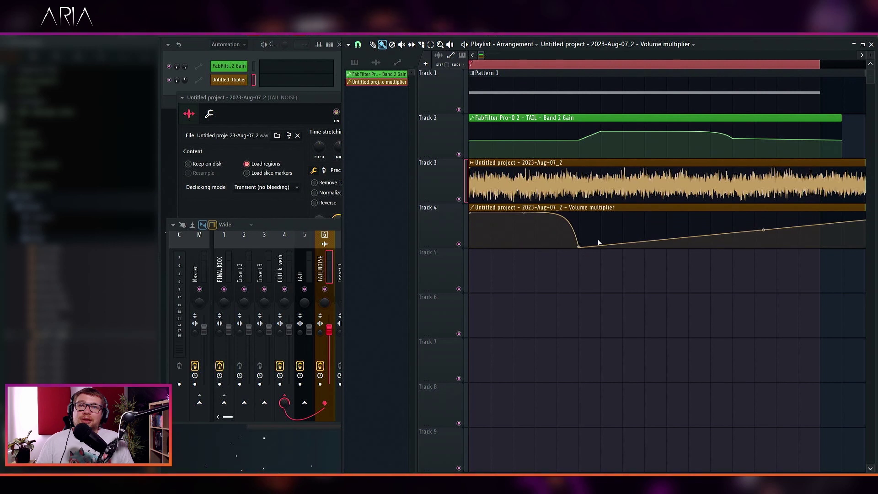
right_click(667, 235)
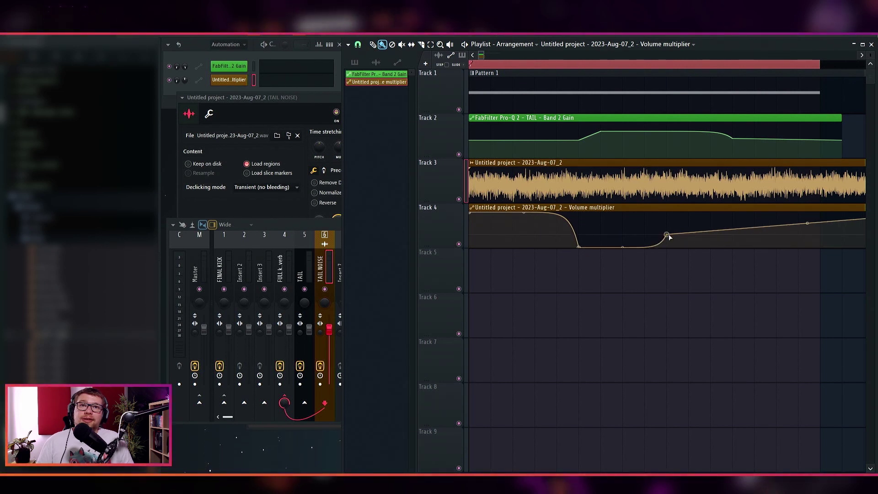
drag(807, 223, 820, 212)
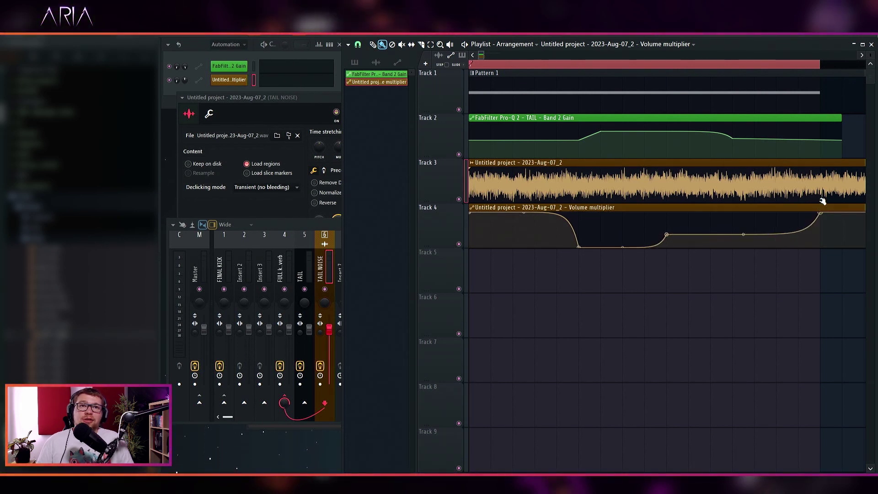
right_click(743, 232)
drag(743, 231, 743, 213)
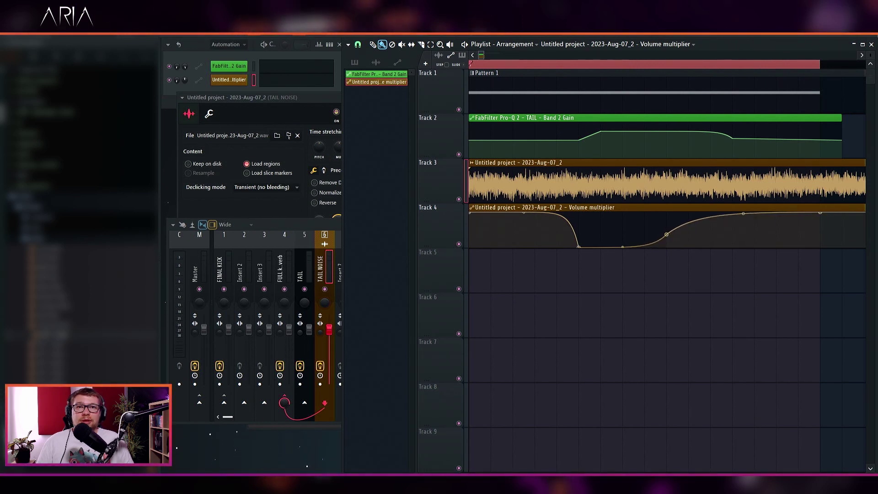
Lower the noise volume automation's starting point to zero for a silent start, and play the arrangement.
right_click(471, 215)
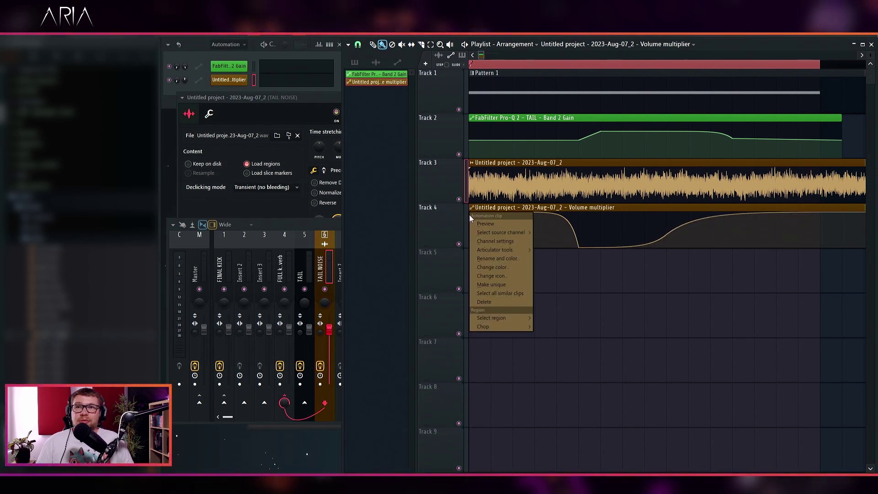
click(487, 210)
drag(472, 214, 438, 286)
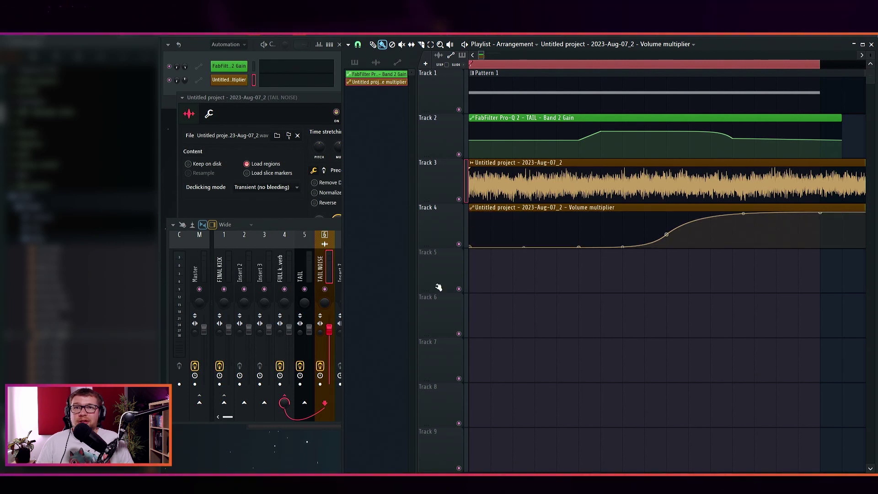
scroll(627, 278, down, 2)
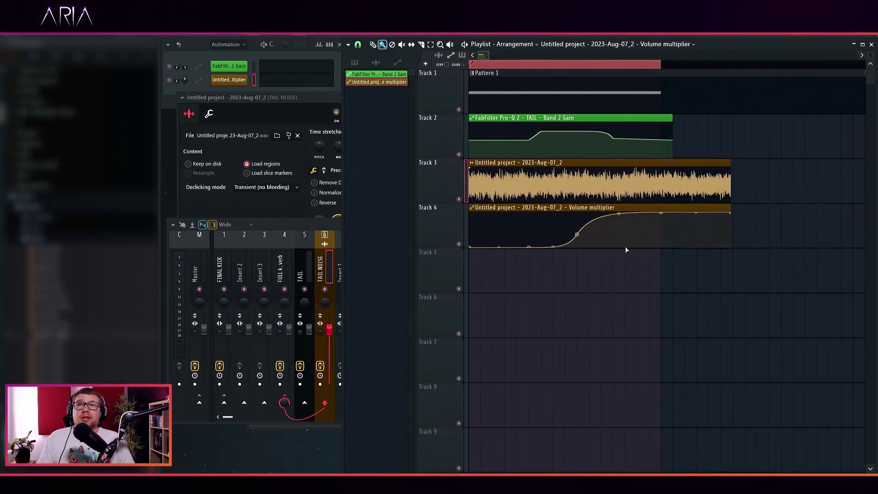
key(space)
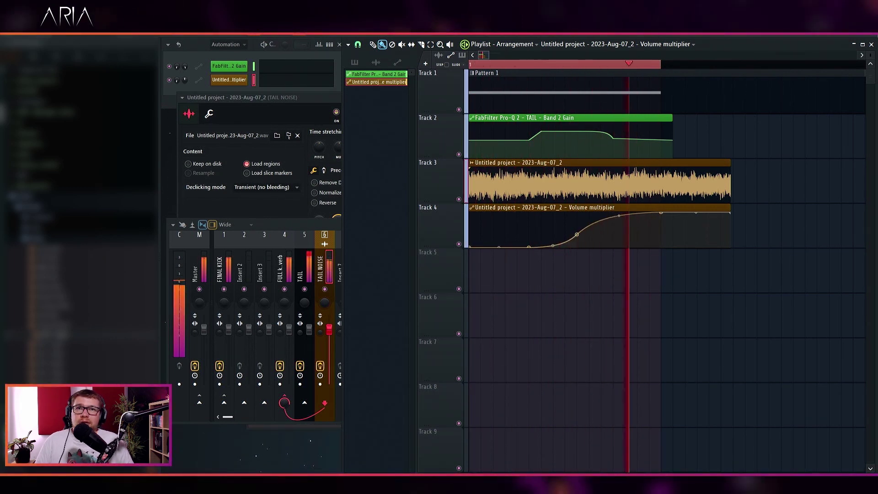
key(space)
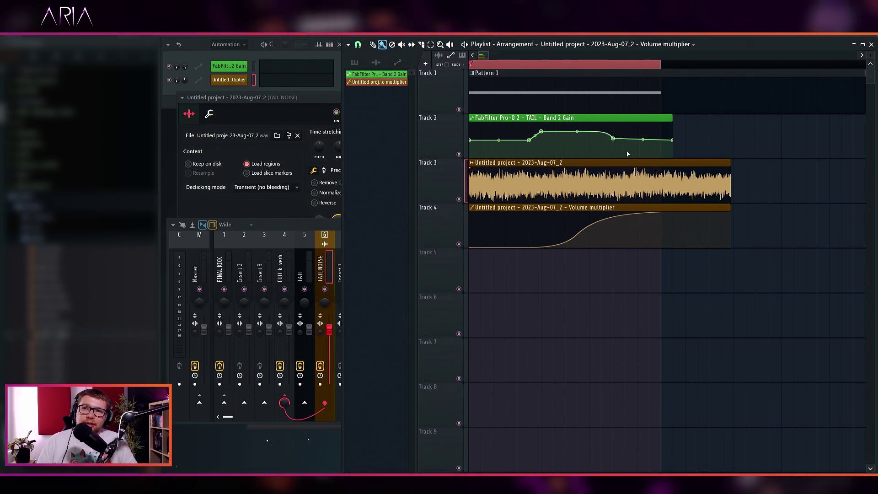
Insert an empty playlist track above the noise clip and create an automation clip for the Dry level of the TAIL track's Fruity send.
click(224, 56)
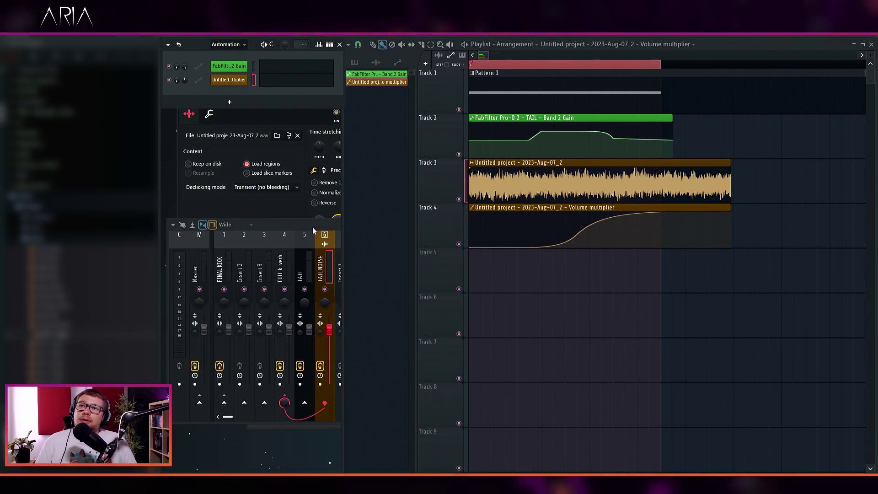
drag(341, 253, 851, 253)
click(300, 275)
click(768, 276)
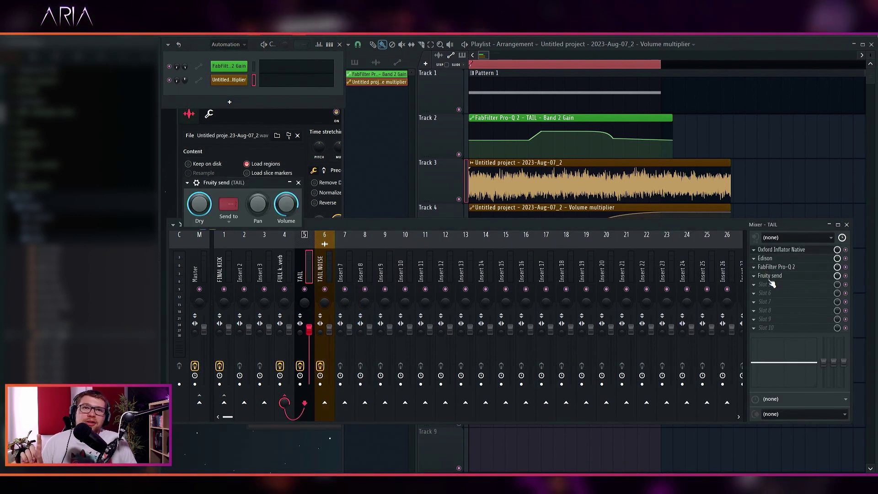
right_click(441, 164)
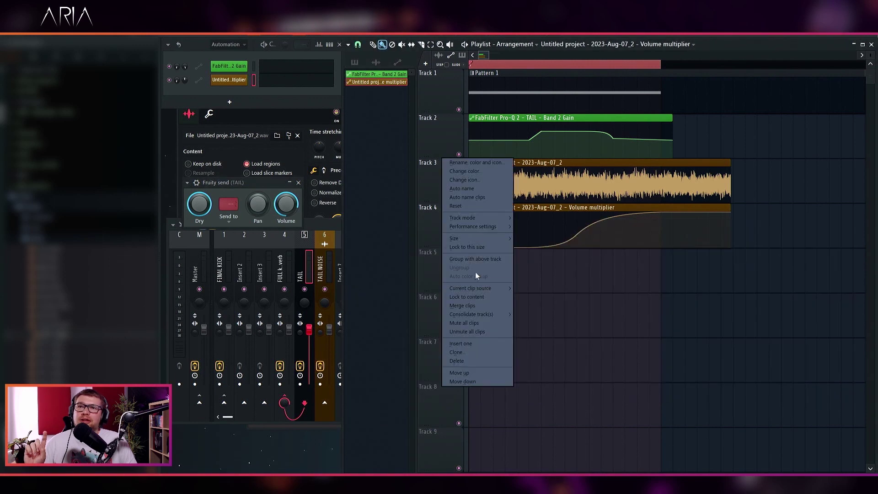
click(471, 345)
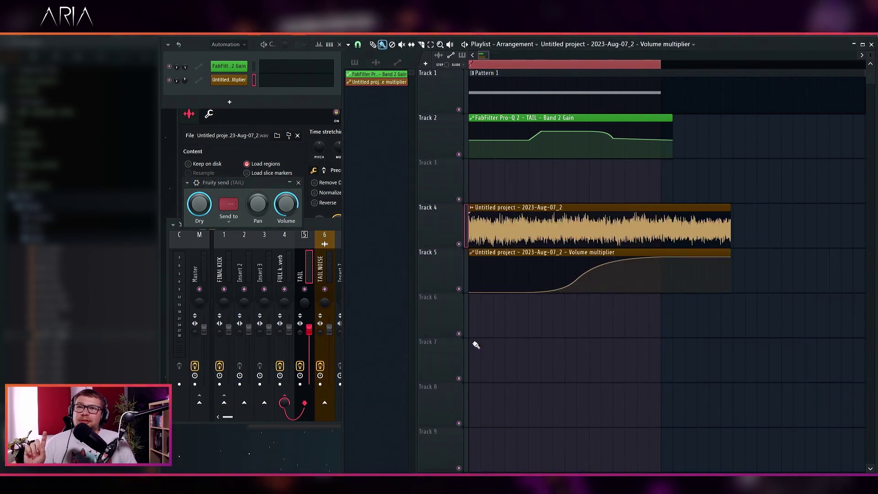
right_click(201, 202)
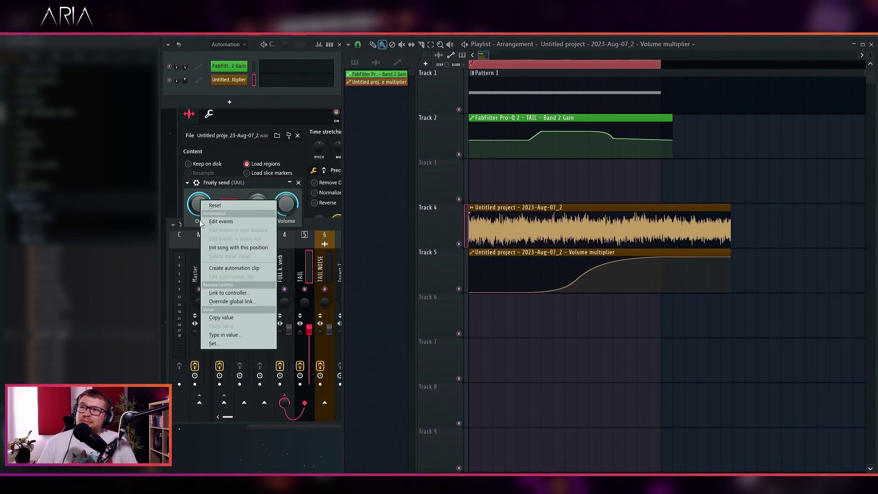
click(234, 268)
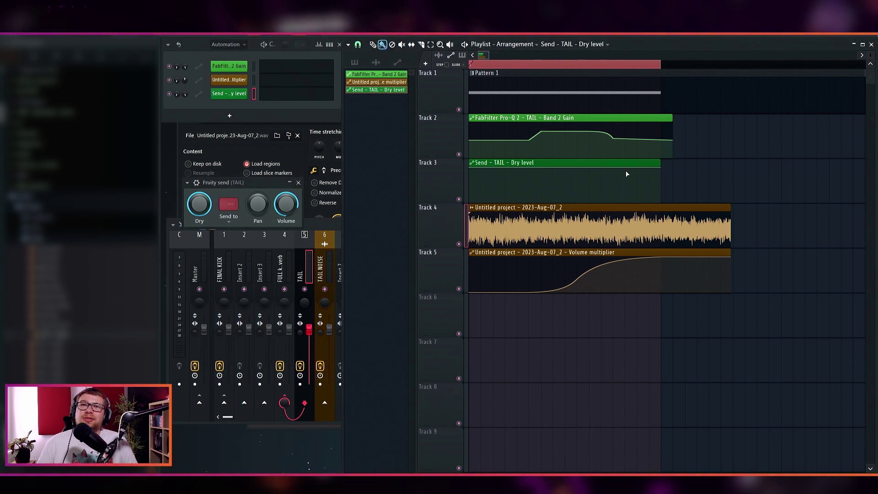
Shape the TAIL Dry level automation to start at zero and rise steeply to full after the punch section, and audition the loop.
scroll(490, 180, up, 2)
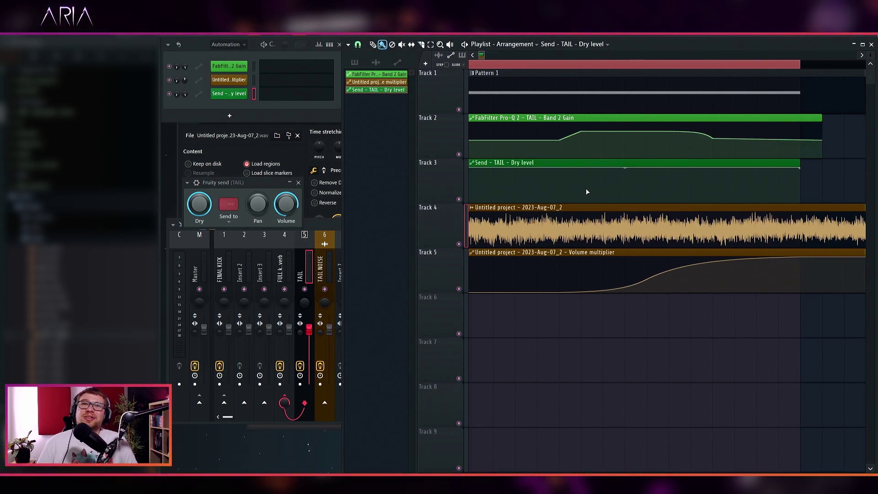
drag(584, 167, 577, 201)
scroll(481, 176, down, 2)
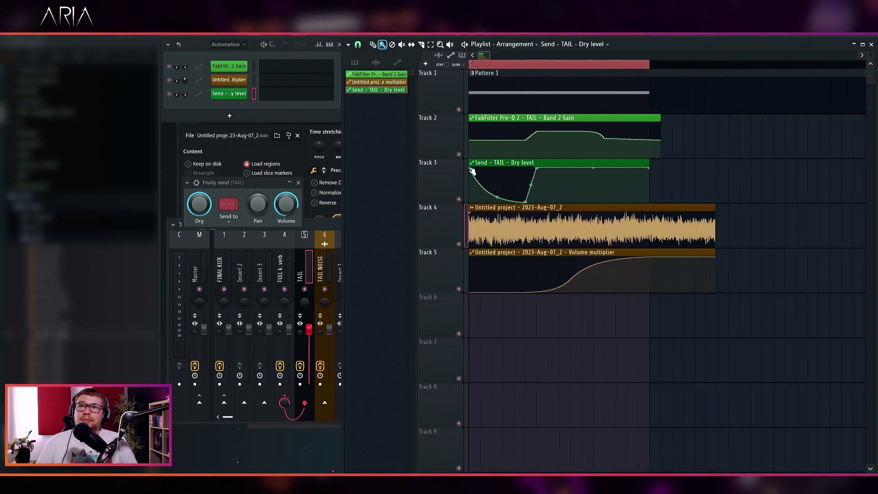
drag(472, 170, 471, 204)
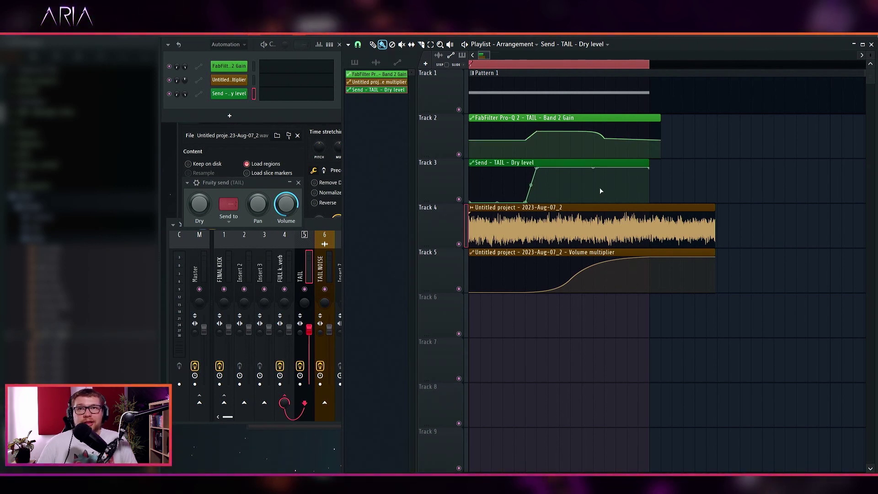
key(space)
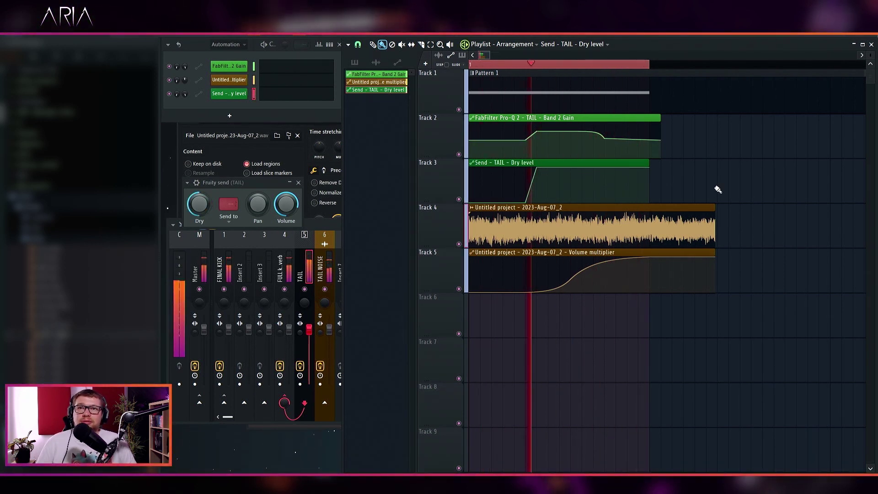
key(space)
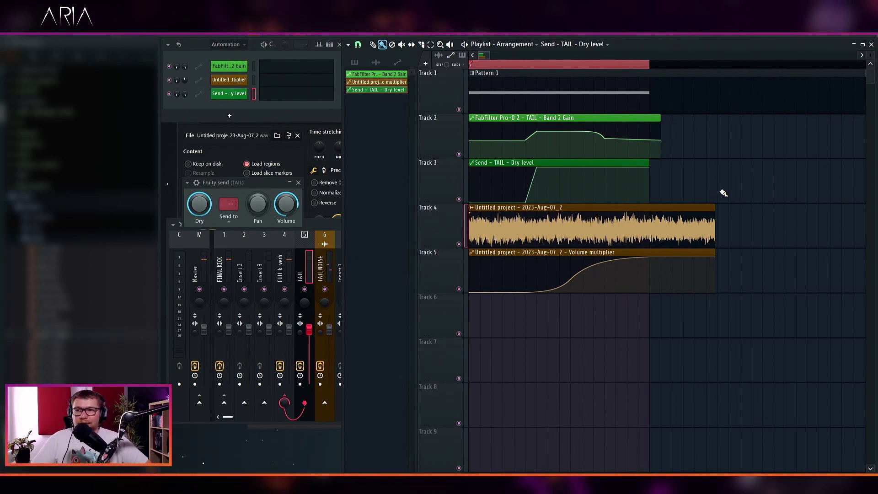
key(space)
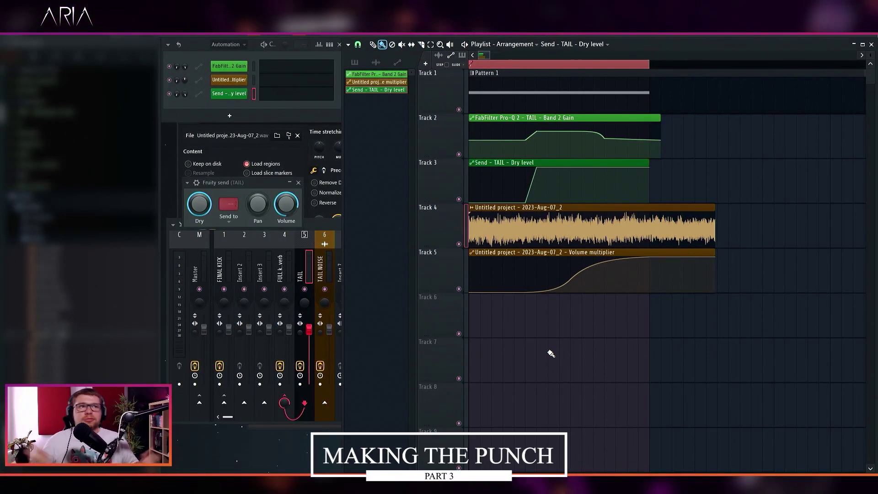
Display all channels, clone the Serum_x64 channel and assign the clone to free mixer track 7.
click(238, 44)
click(229, 60)
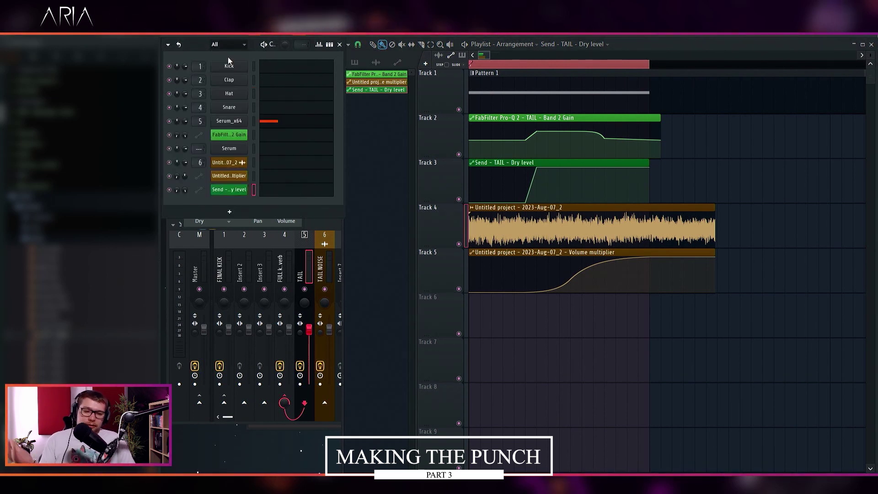
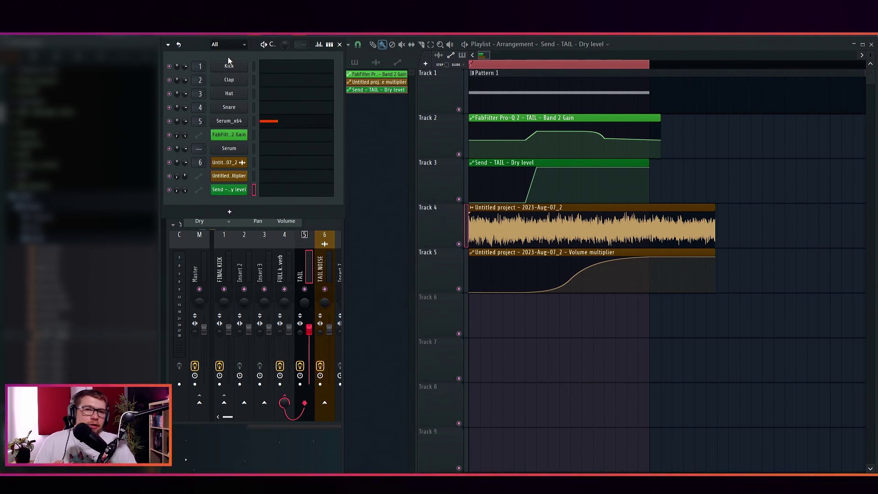
right_click(242, 122)
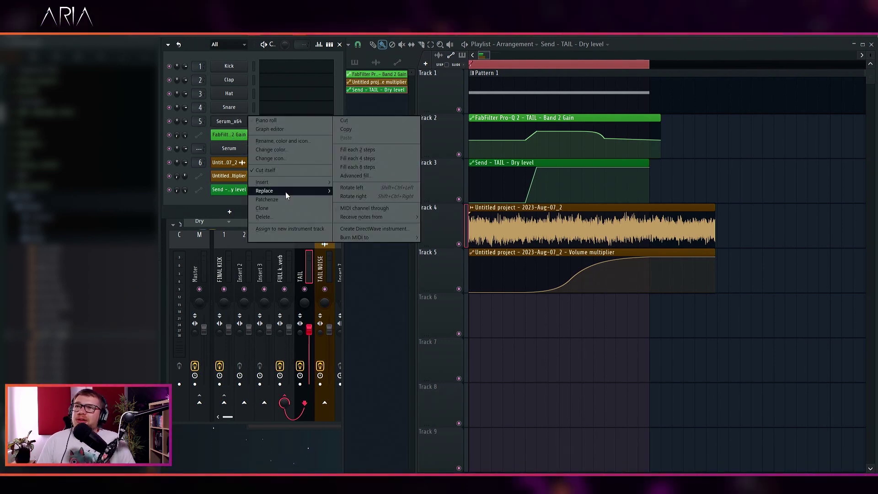
click(280, 206)
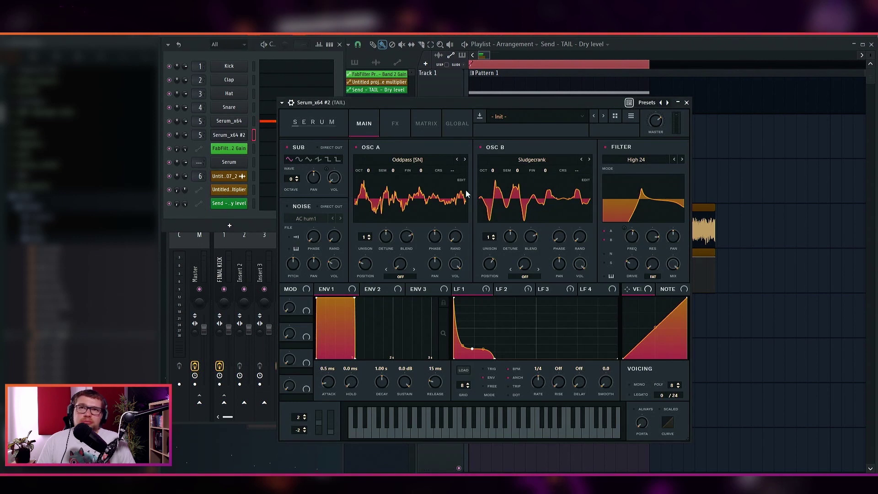
click(291, 103)
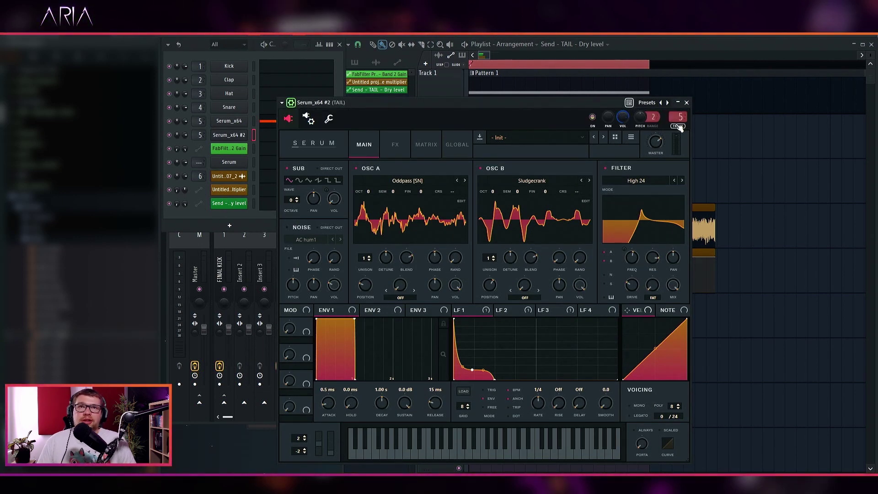
key(ctrl+l)
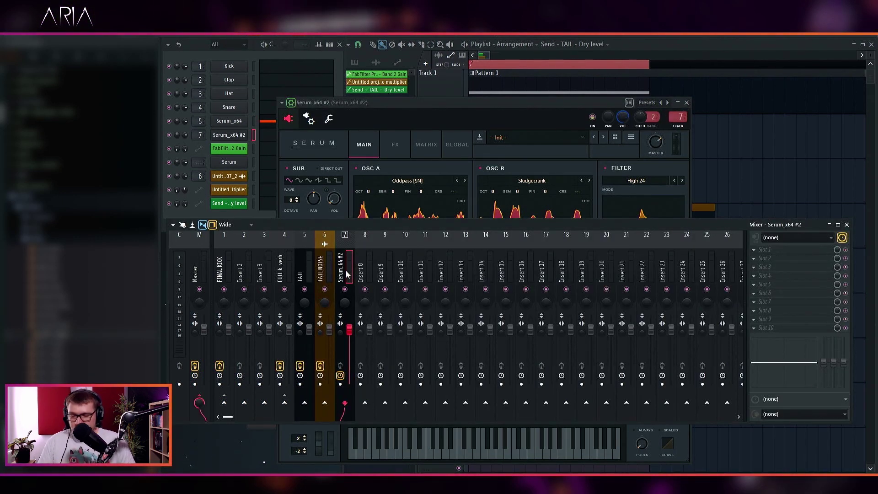
Rename mixer track 7 as PUNCH TONAL and route it only to Insert 10.
double_click(346, 273)
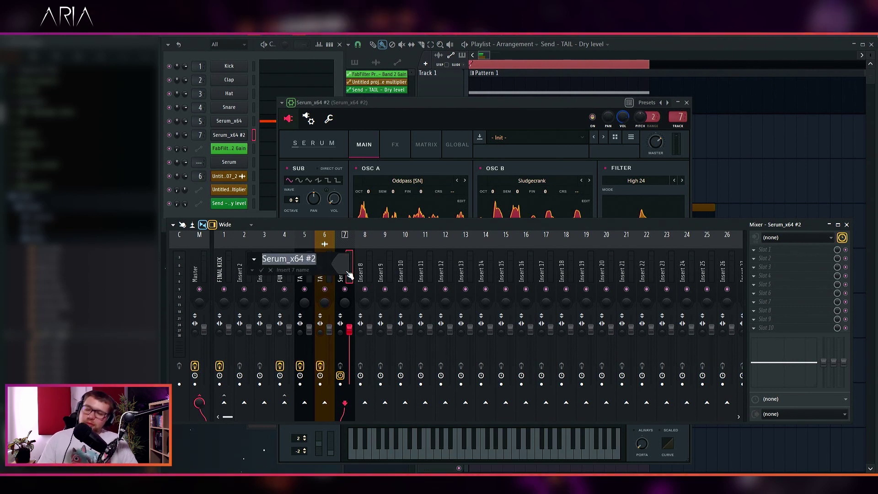
text(PUNCH TONAL)
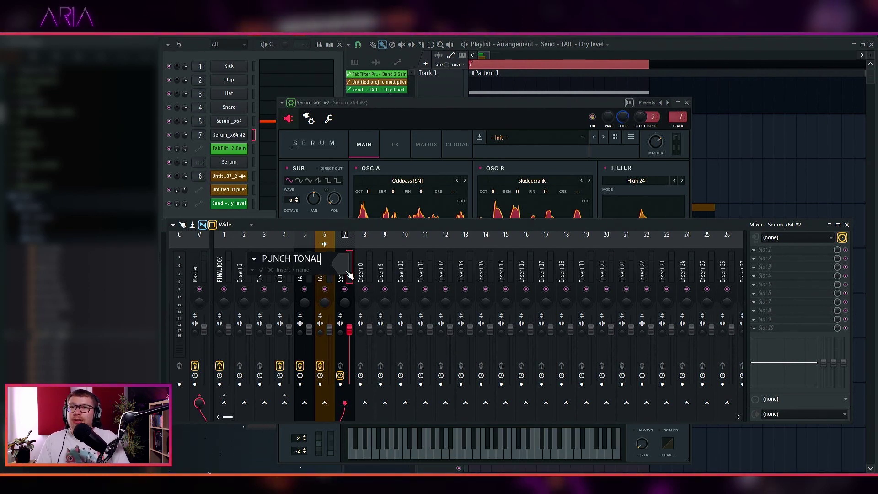
key(Return)
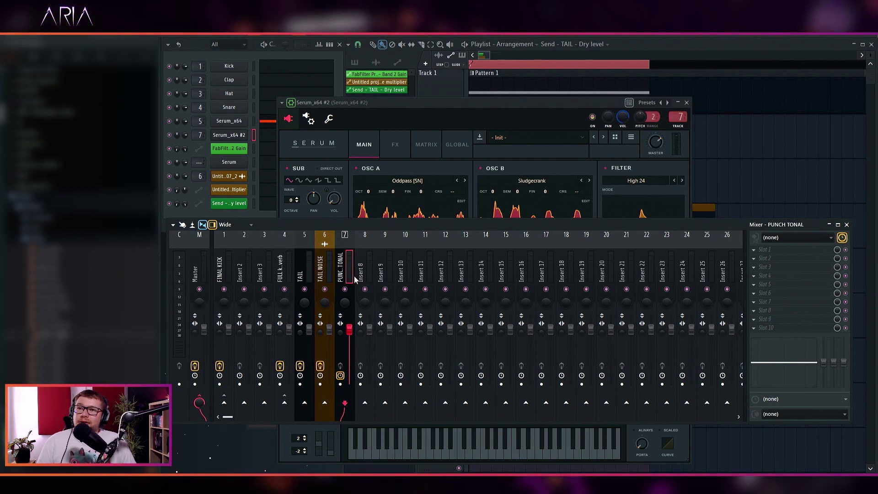
right_click(405, 402)
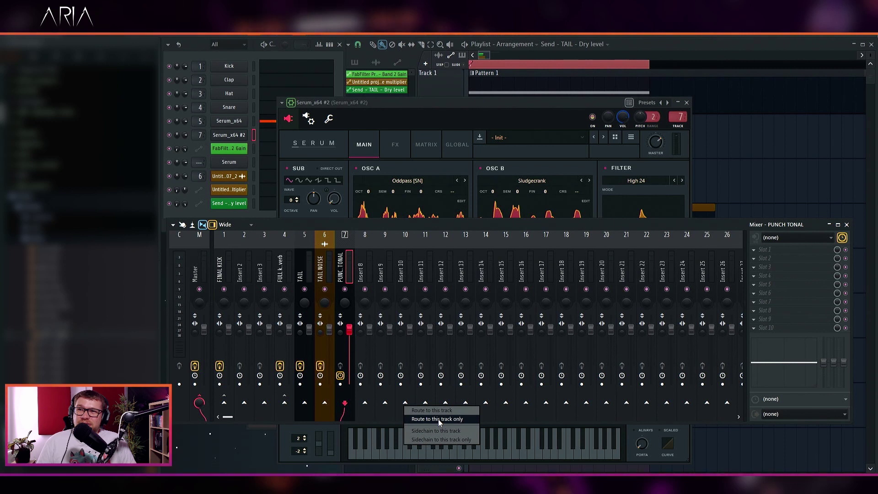
click(438, 418)
Route Insert 10 only to the FULL k. verb track on mixer track 4.
click(403, 274)
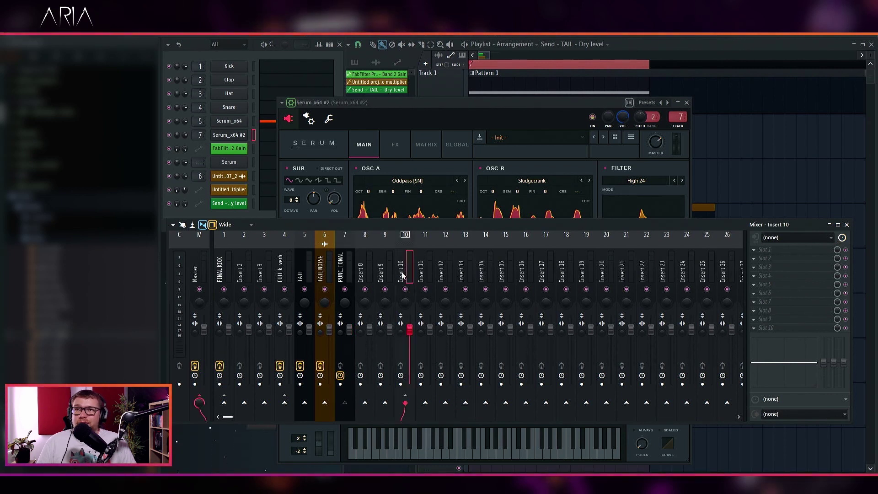
right_click(285, 403)
click(317, 418)
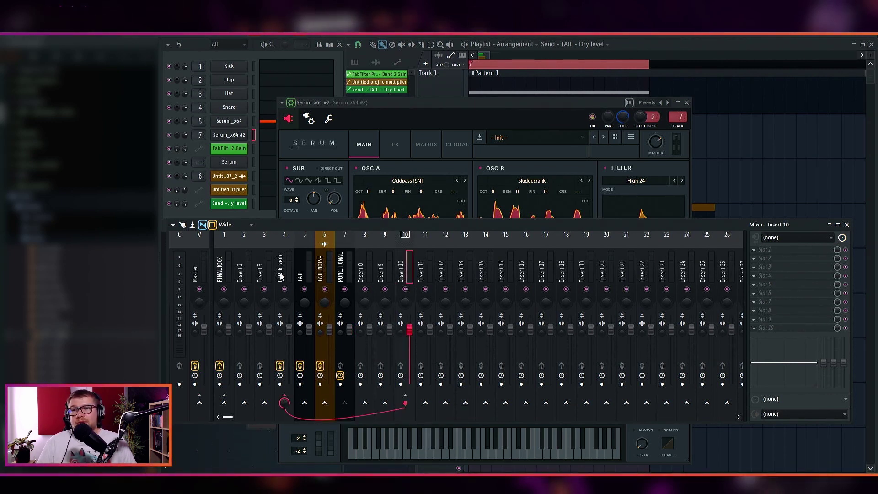
Check the mixer routing of PUNCH TONAL, Insert 10 and the neighbouring tracks.
click(351, 271)
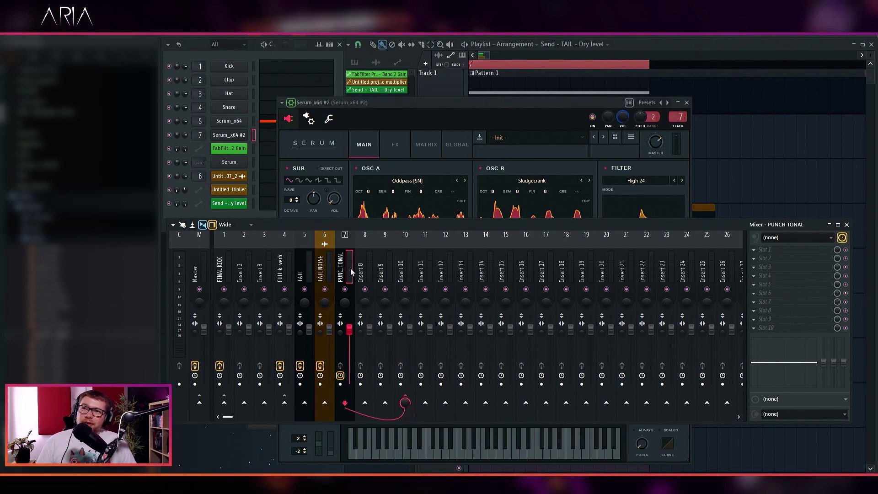
click(397, 269)
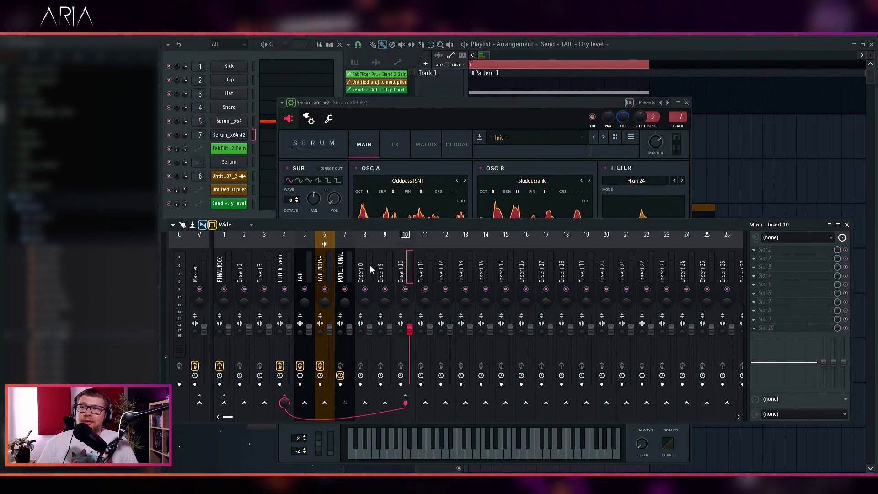
click(355, 266)
click(378, 267)
click(349, 264)
click(372, 266)
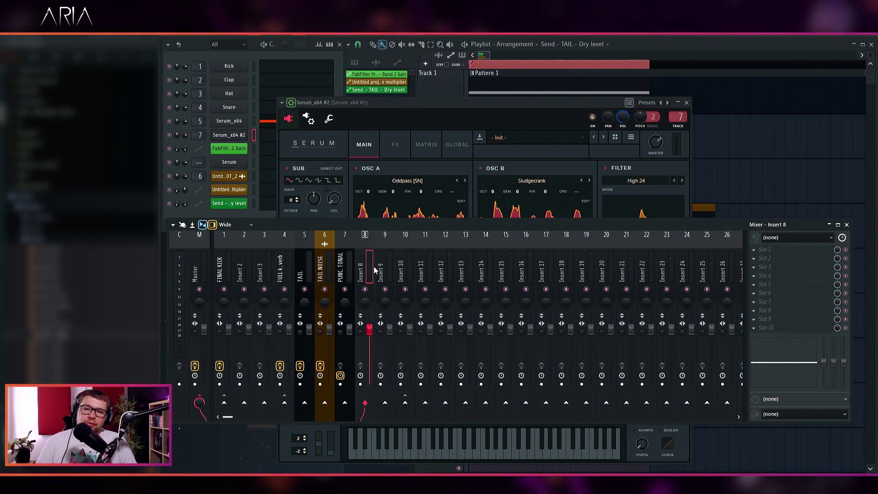
click(351, 267)
click(382, 268)
click(401, 271)
click(380, 267)
click(361, 267)
click(350, 267)
click(307, 269)
click(333, 274)
Load FabFilter Pro-Q 2 on the PUNCH TONAL track and add a 48 dB/oct low cut at about 196 Hz.
click(351, 273)
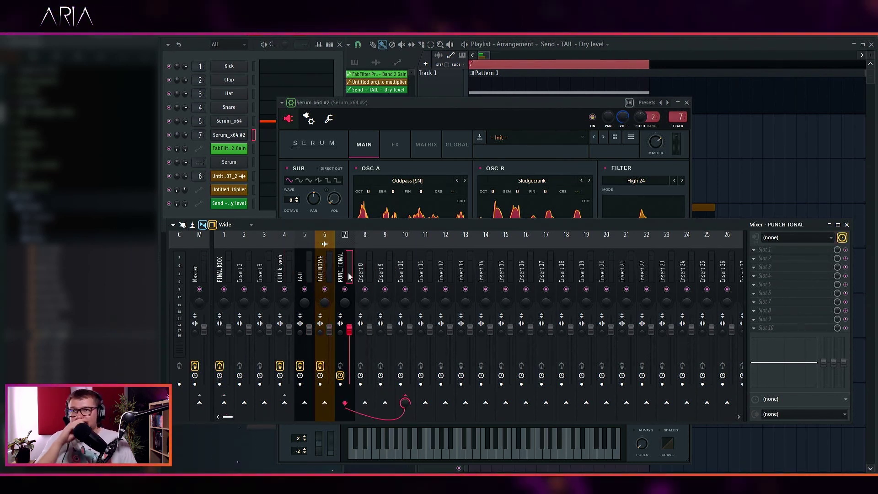
click(754, 253)
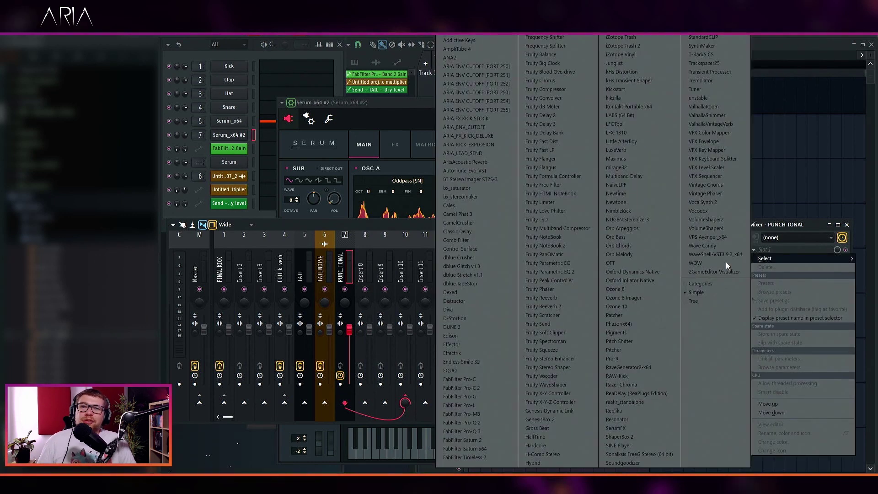
click(490, 421)
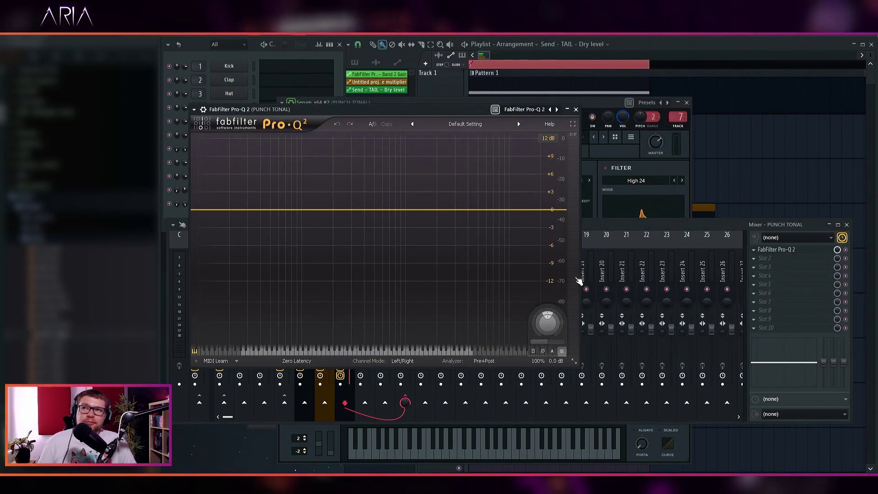
double_click(202, 210)
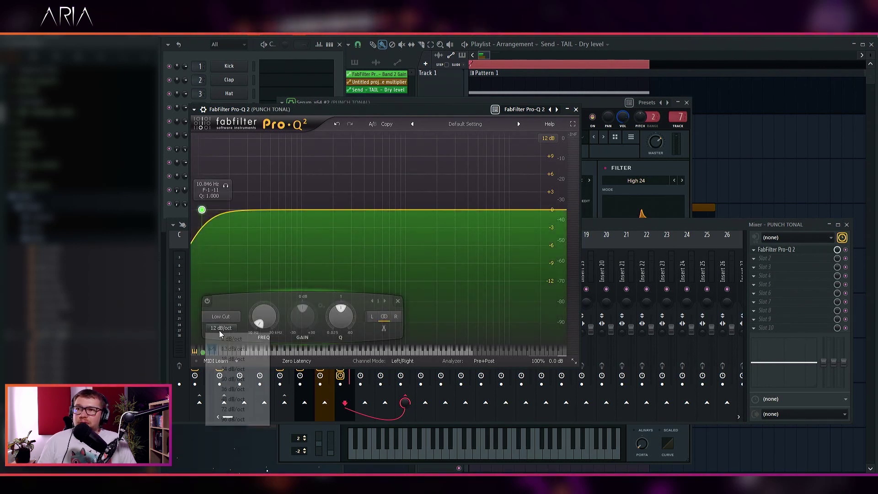
click(219, 329)
click(231, 417)
scroll(265, 311, up, 2)
drag(268, 307, 276, 278)
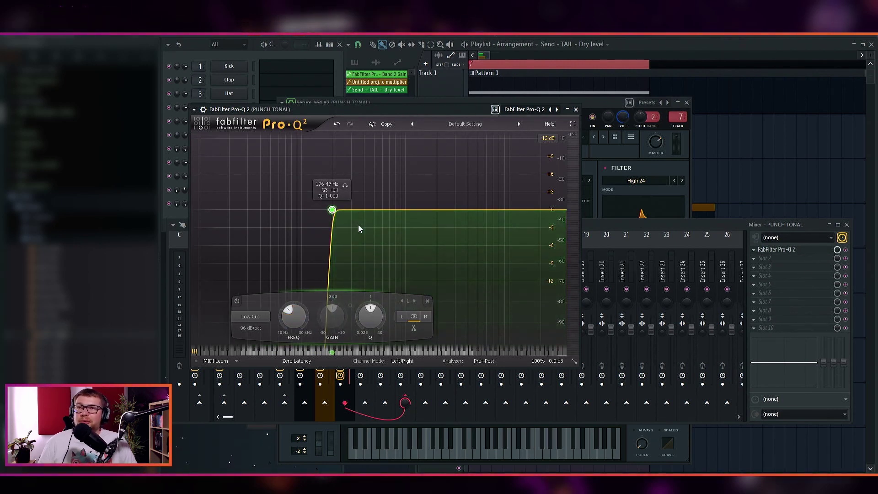
click(251, 328)
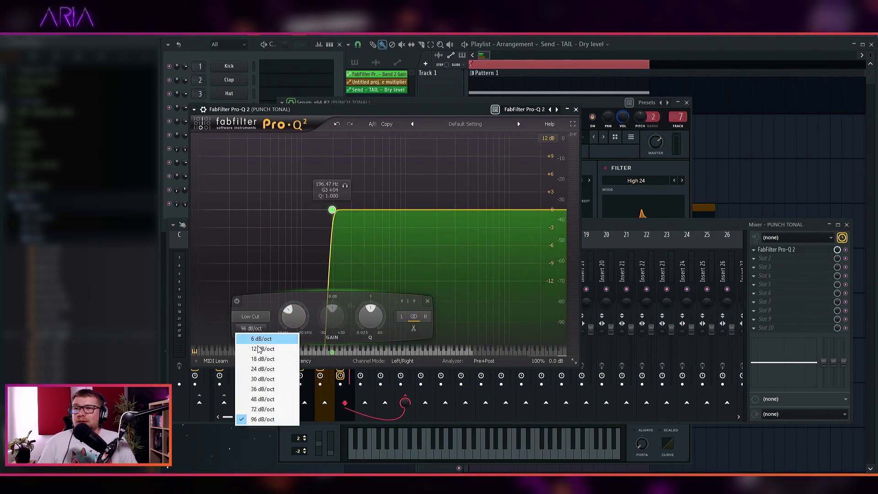
click(265, 398)
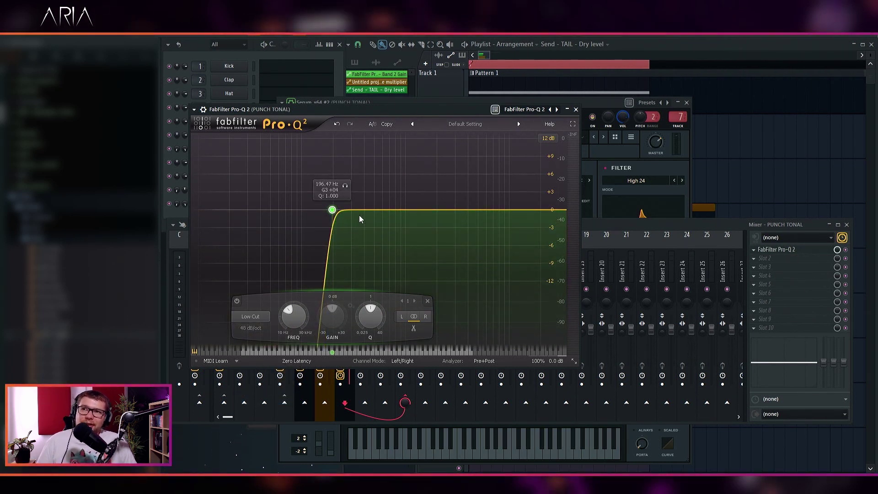
Add a second low cut at about 427 Hz and apply it only to the side signal in Mid/Side channel mode.
double_click(367, 211)
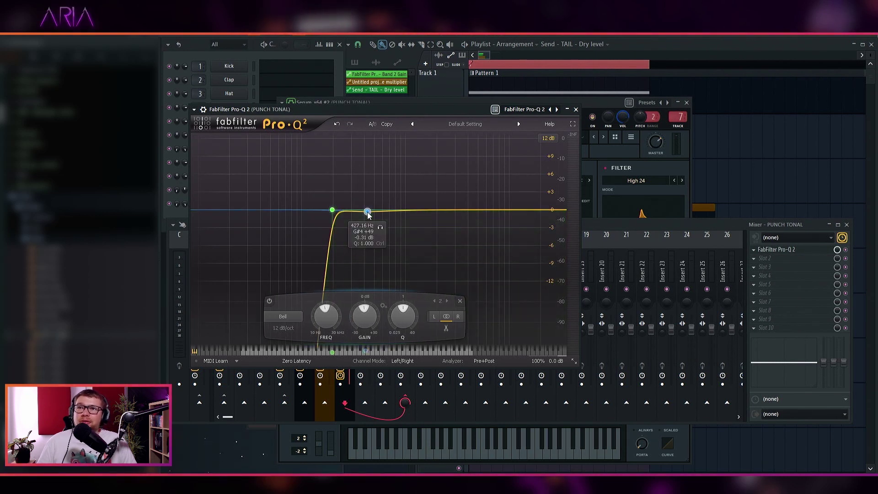
click(291, 316)
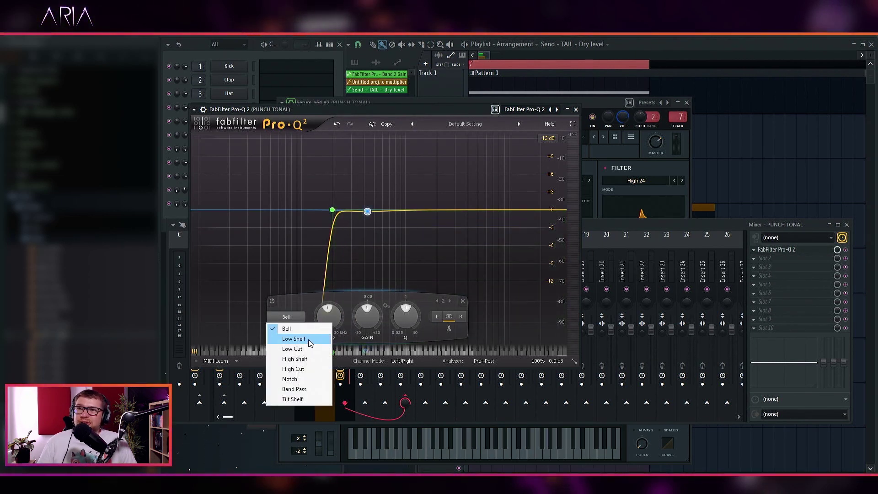
click(307, 349)
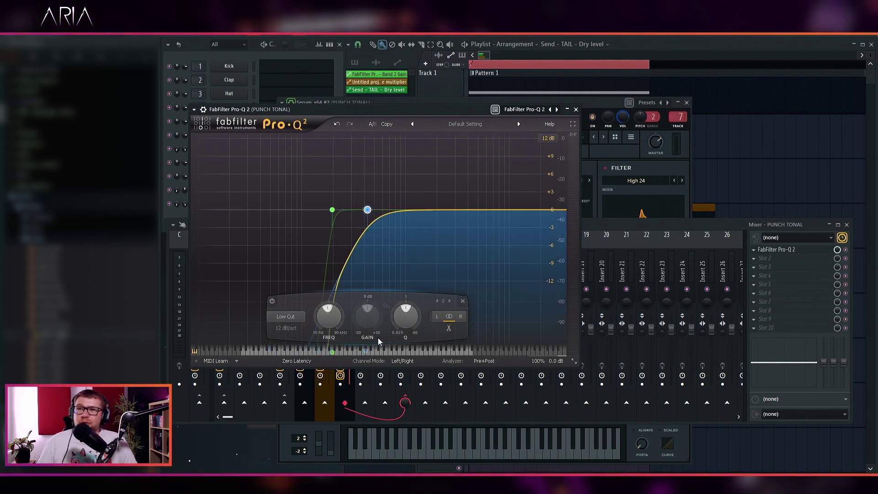
click(402, 361)
click(406, 383)
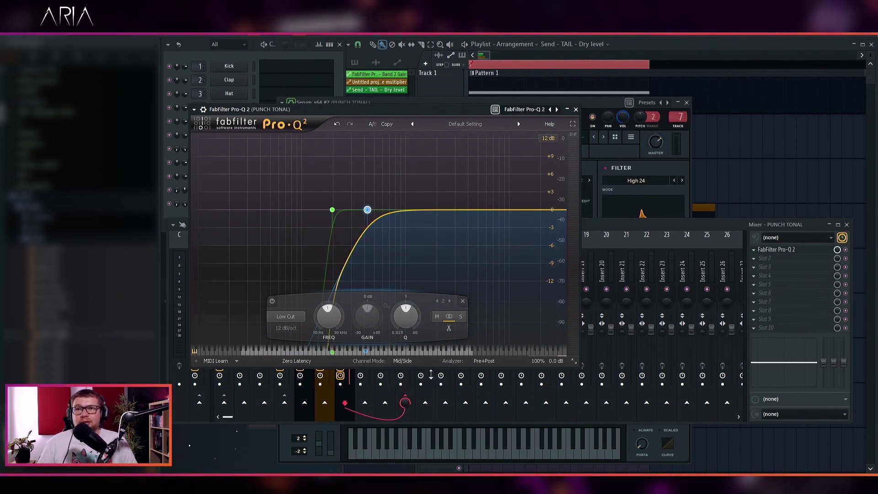
click(461, 320)
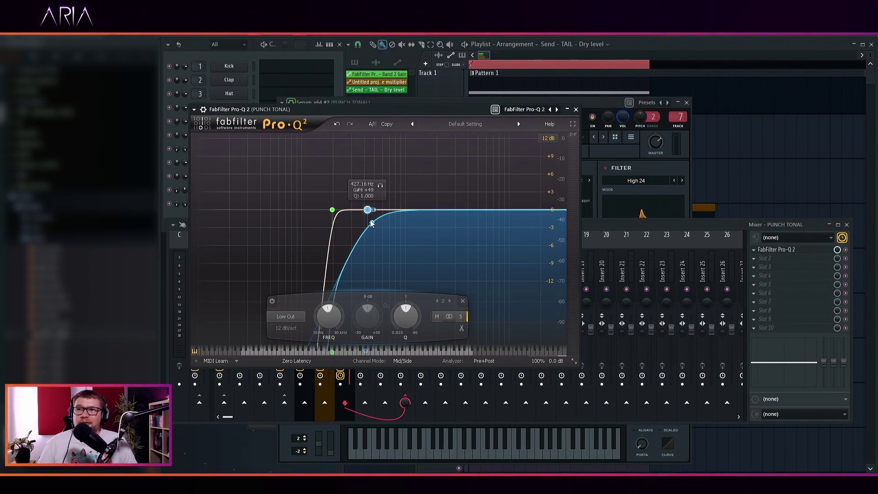
Set the side low cut's slope to 48 dB/oct and lower its frequency to just above the first low cut.
click(287, 327)
click(297, 399)
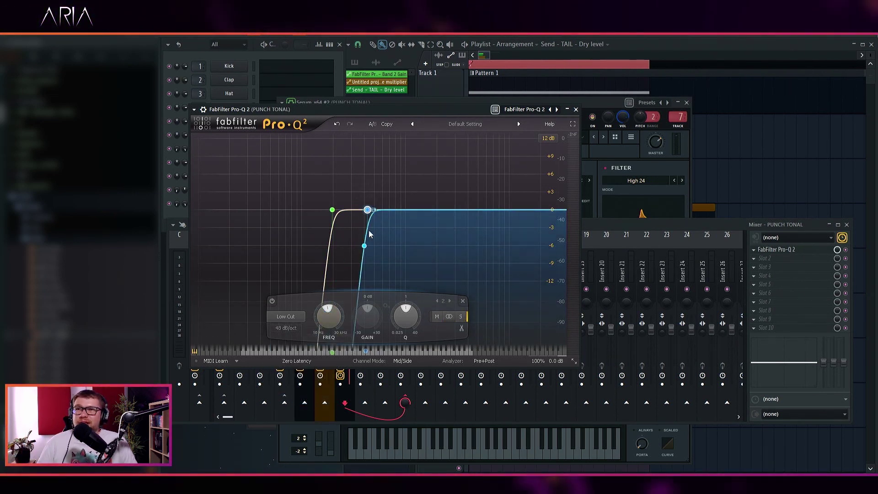
drag(367, 210, 321, 328)
scroll(306, 323, down, 3)
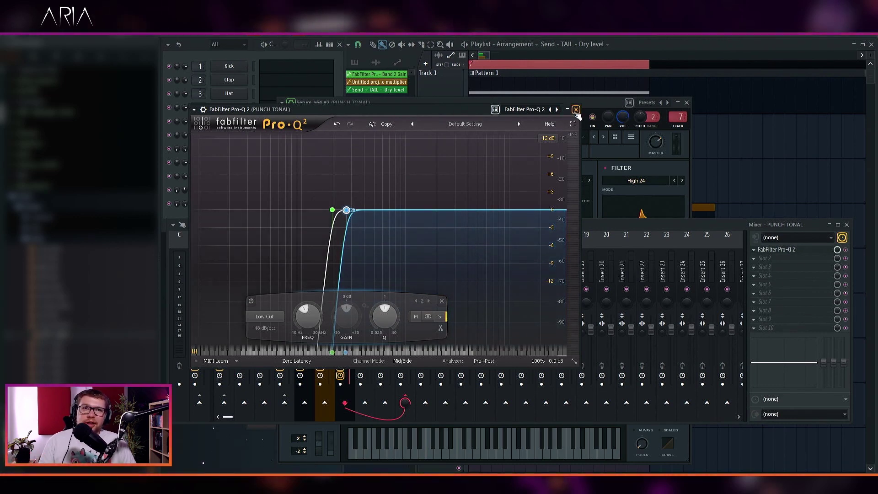
click(576, 110)
Load Fruity send in slot 2 of PUNCH TONAL and create an automation clip for its Dry level.
click(759, 258)
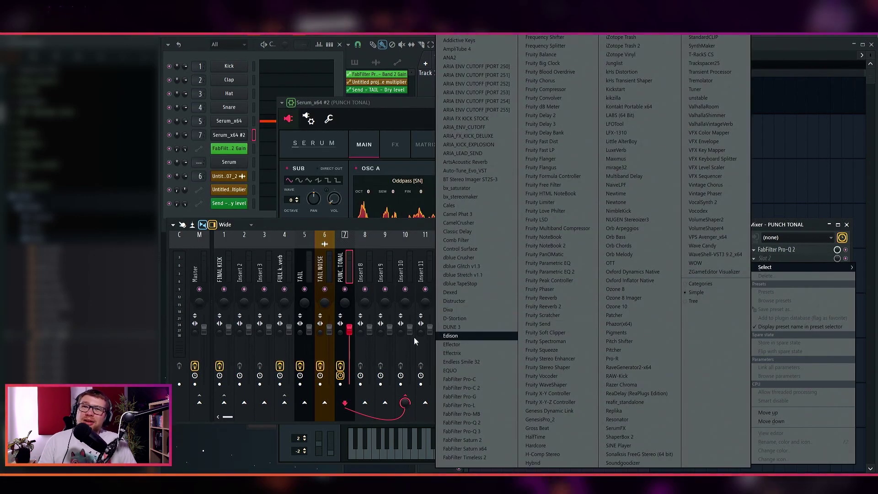
click(549, 324)
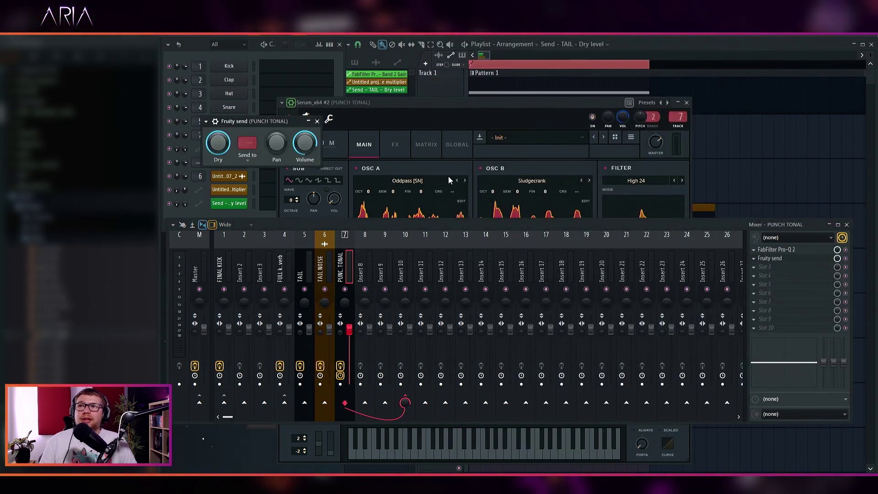
right_click(226, 148)
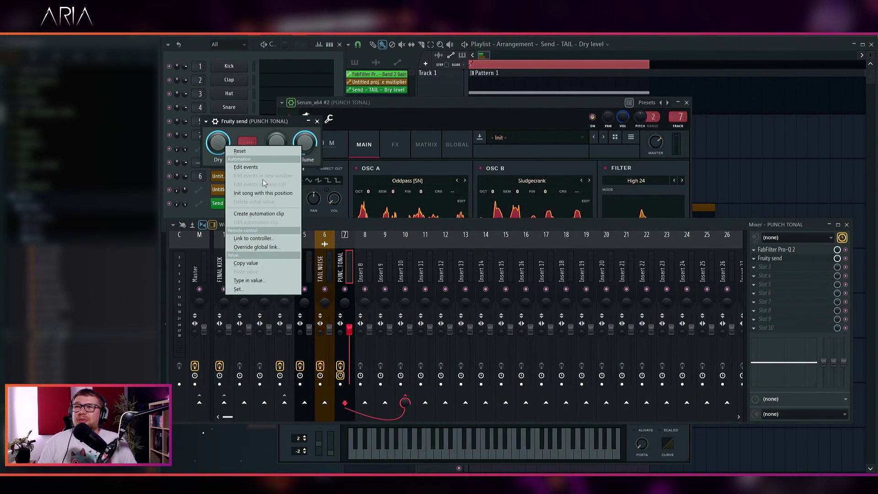
click(262, 213)
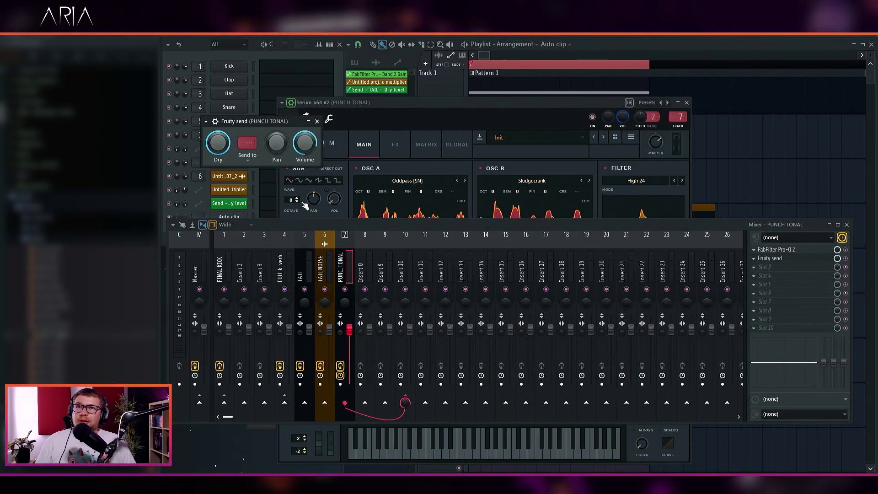
Shape the PUNCH TONAL Dry level automation to drop from full to zero where the TAIL level rises, and compare both curves.
key(F5)
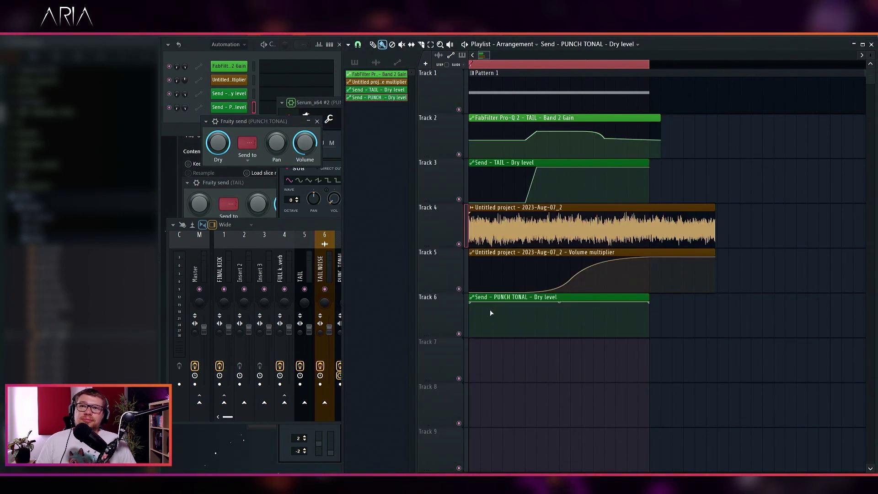
scroll(490, 309, up, 3)
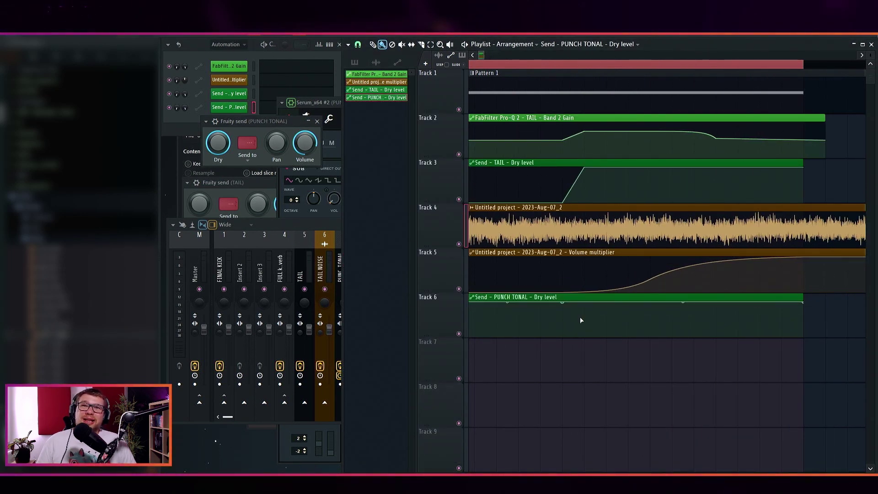
drag(581, 320, 580, 350)
drag(803, 304, 800, 352)
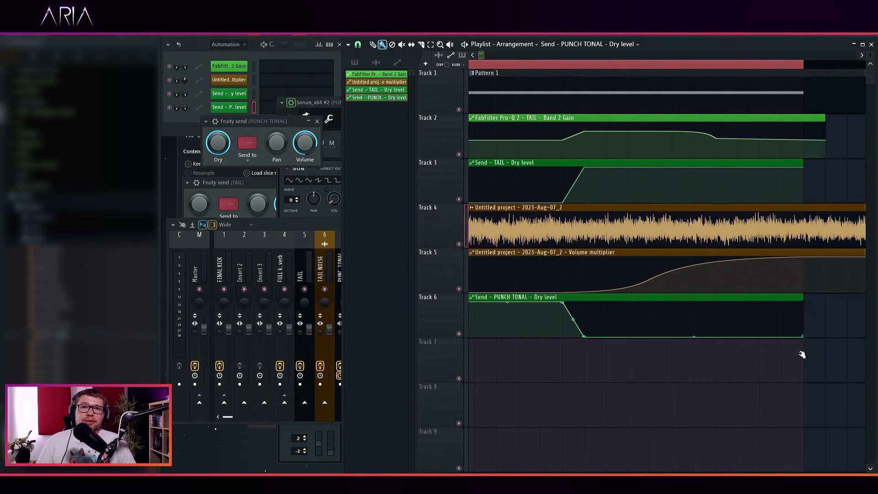
scroll(687, 290, down, 2)
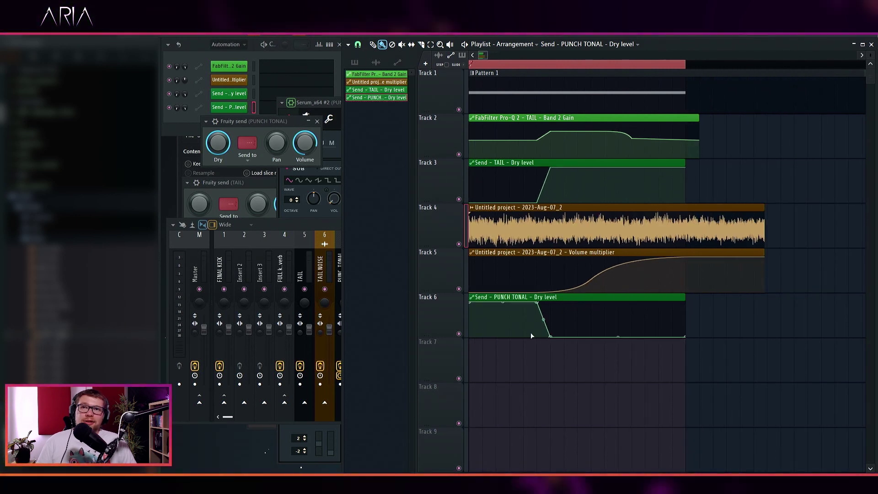
drag(518, 165, 484, 316)
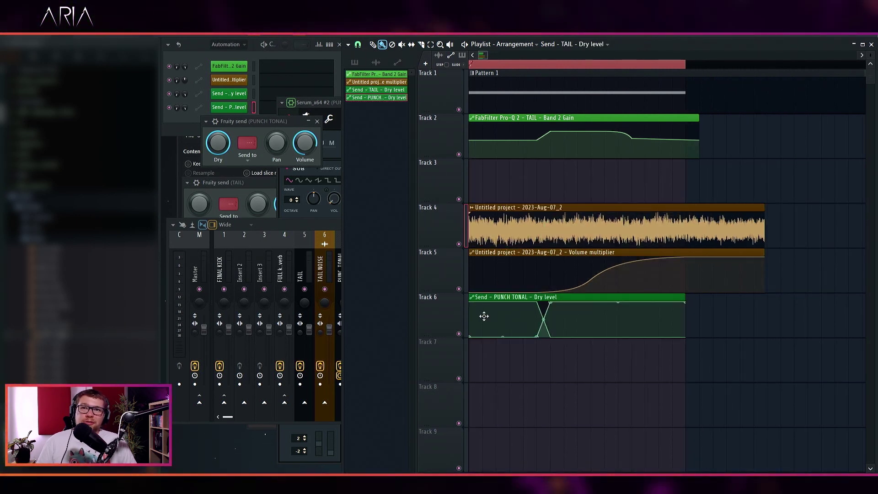
key(ctrl+z)
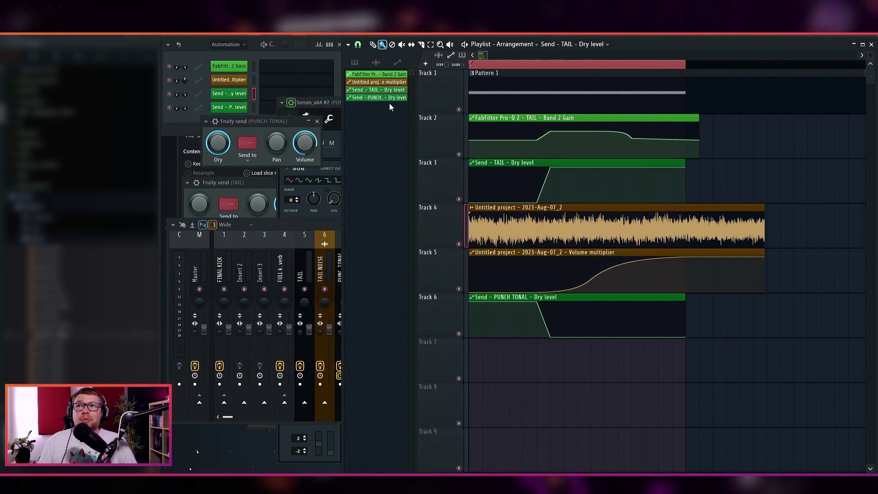
Show all channels in the channel rack and create a new empty Pattern 2.
click(262, 56)
click(238, 45)
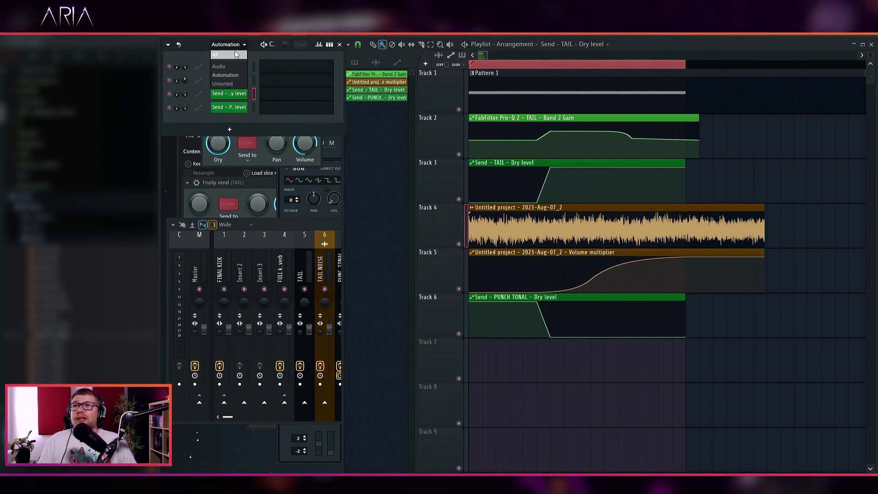
click(229, 54)
key(F4)
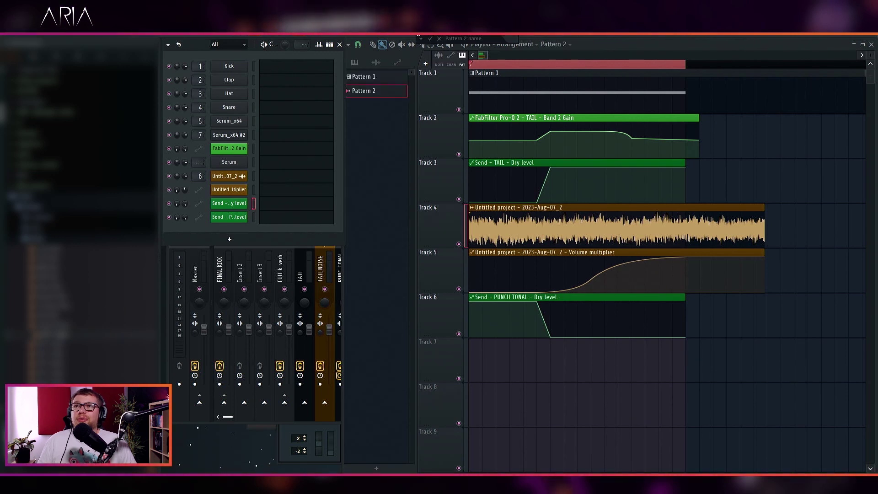
key(Return)
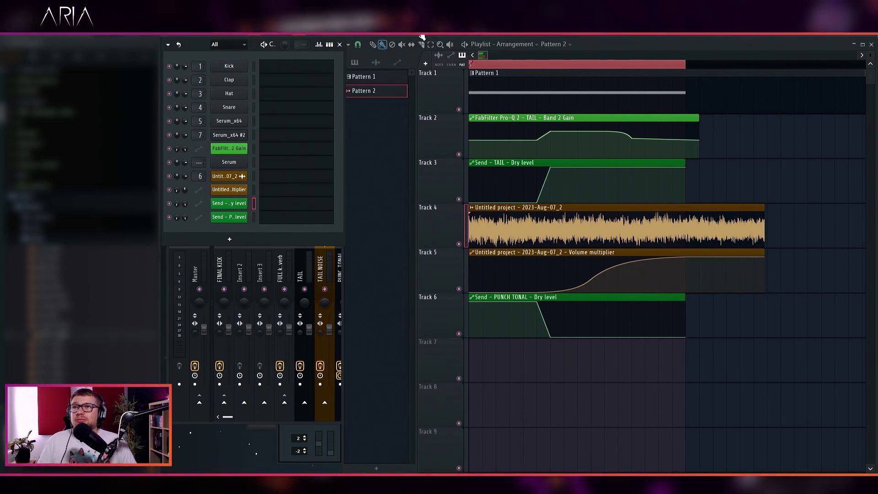
Add a G2 note for Serum_x64 #2 in Pattern 2 and return to the playlist.
click(270, 136)
click(333, 337)
click(785, 303)
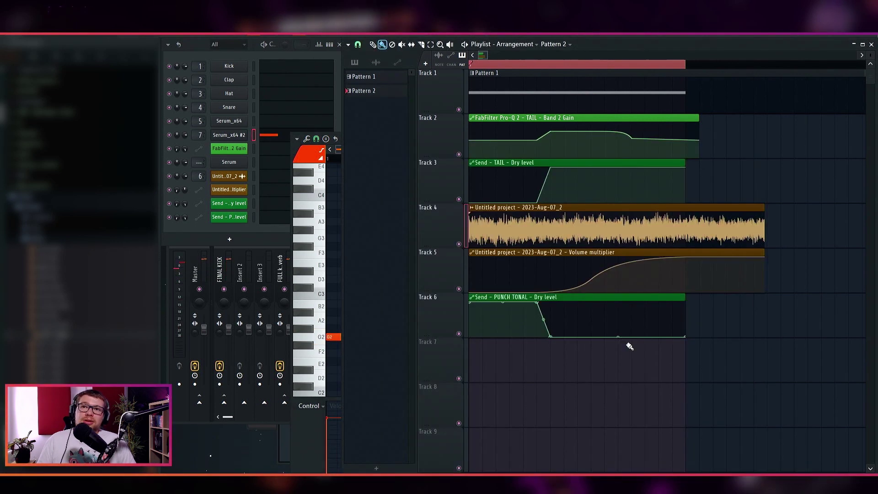
Place Pattern 2 at the start of Track 7 and play the arrangement.
click(551, 361)
drag(551, 362, 415, 369)
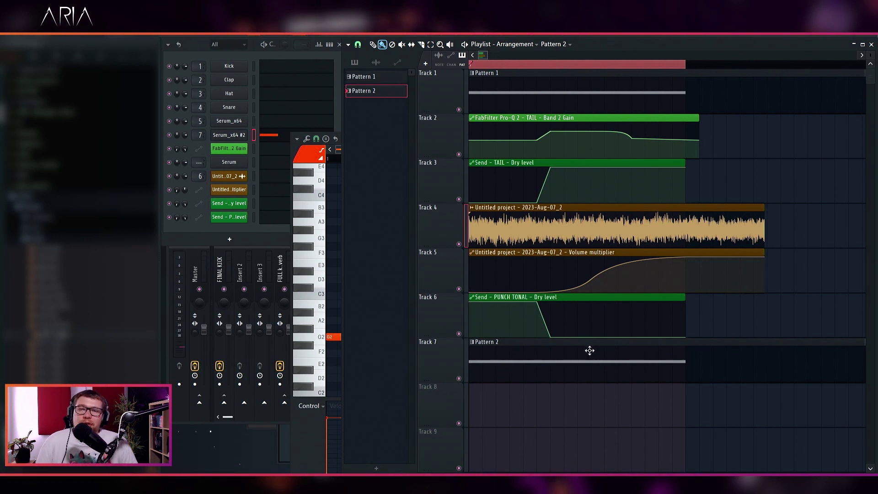
scroll(534, 396, down, 1)
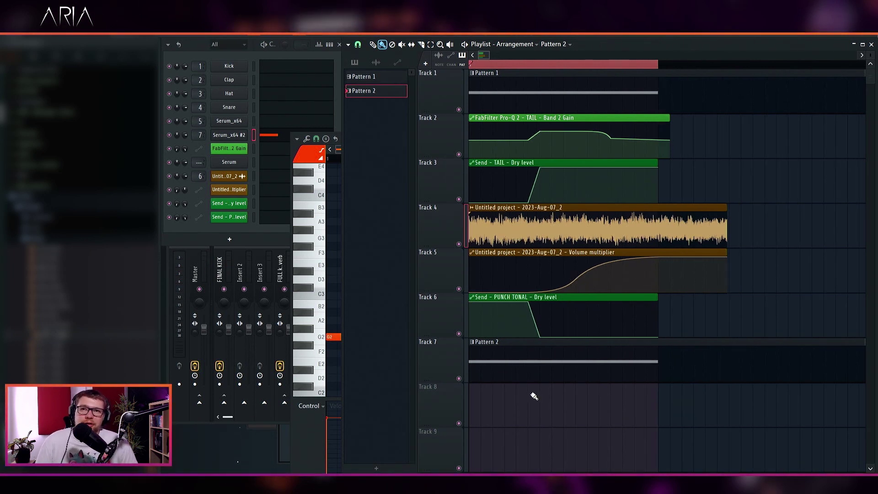
key(space)
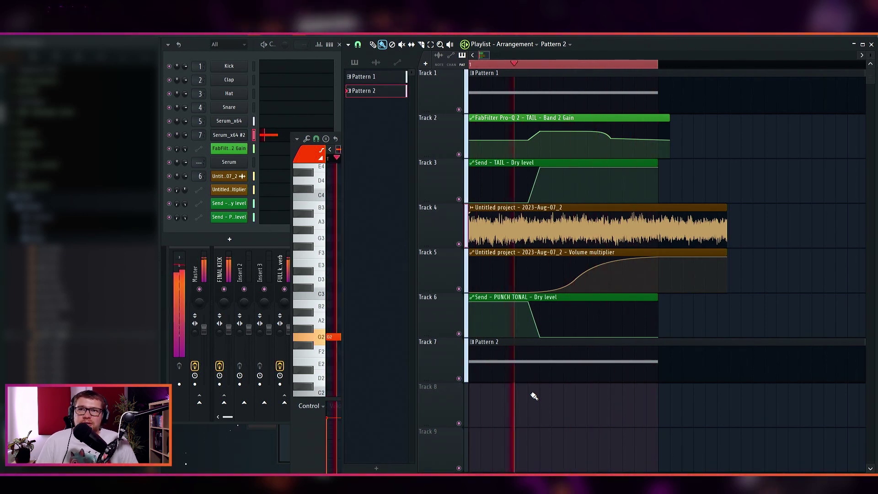
key(space)
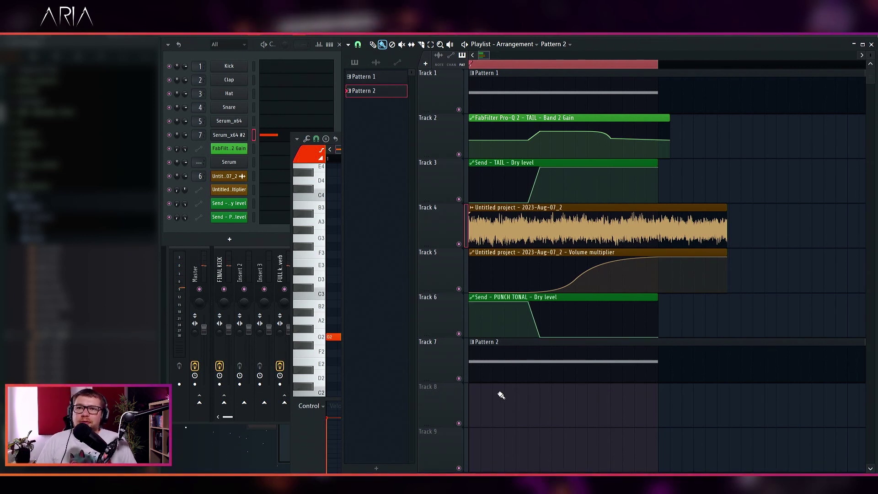
Reshape the start of the PUNCH TONAL Dry level automation into a short curved rise from zero and play it back.
scroll(448, 349, up, 2)
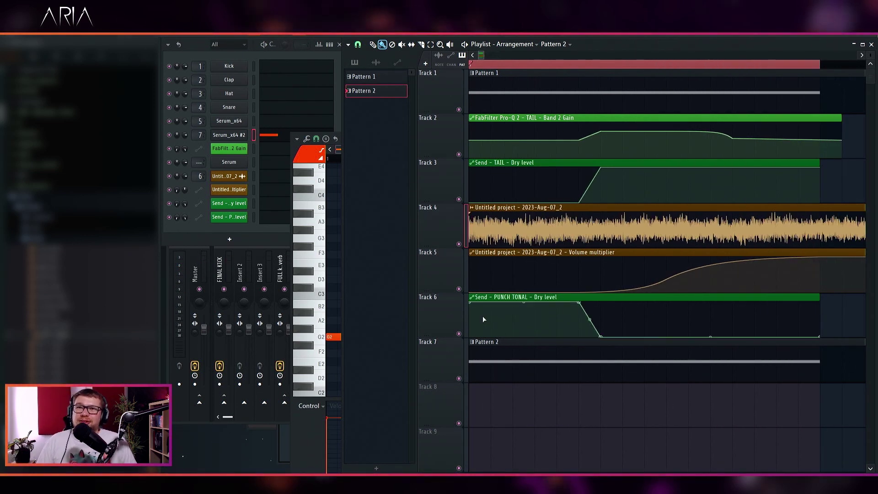
drag(470, 302, 463, 337)
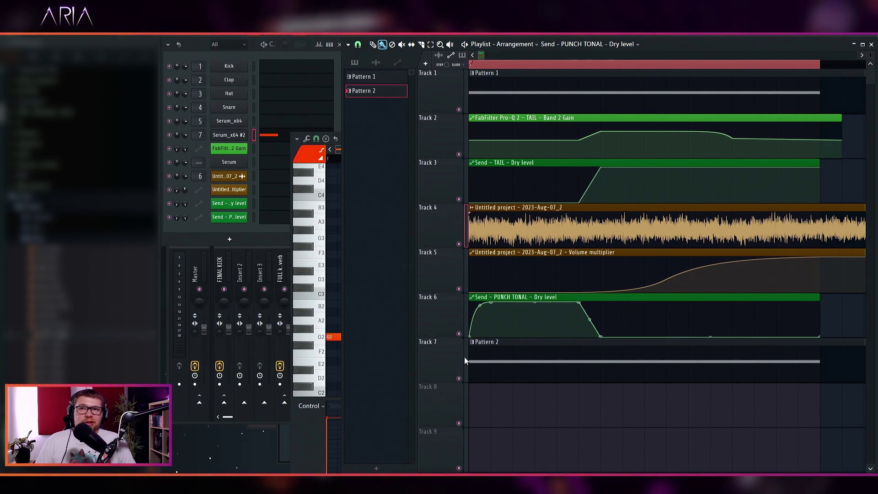
scroll(536, 328, down, 2)
key(space)
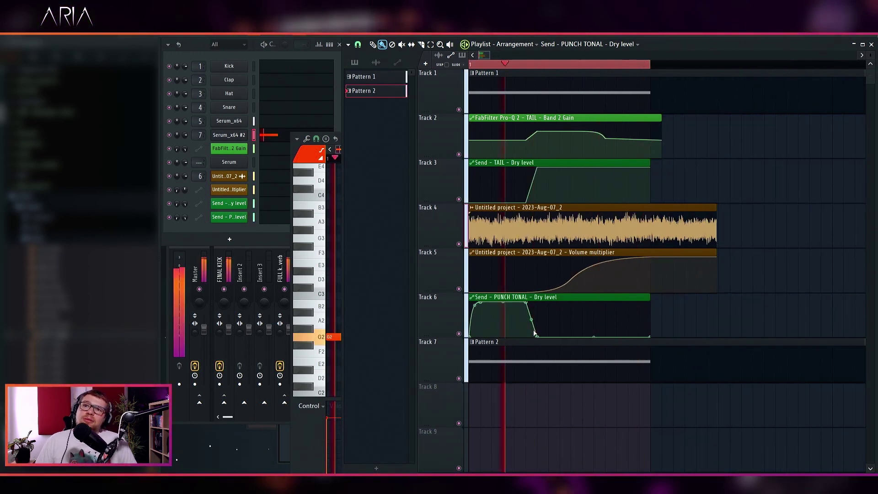
key(space)
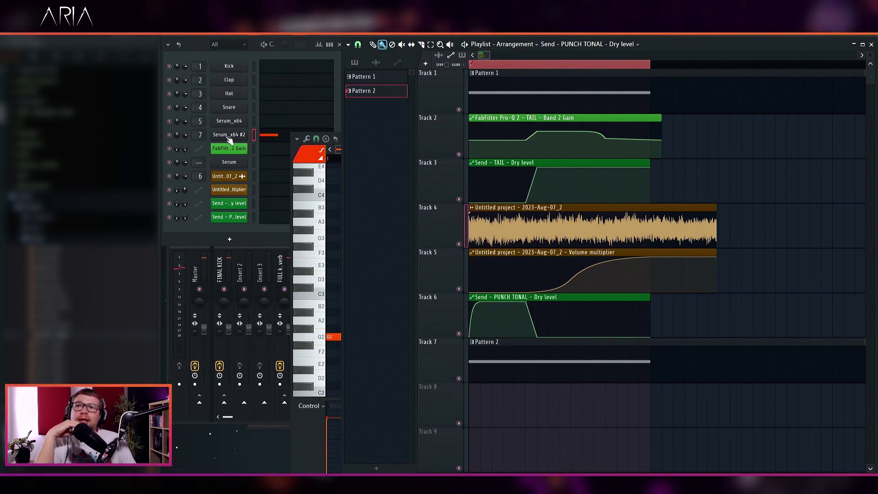
Open Serum_x64 #2 and load the Spectral wavetable Reesey Mess 4 [SL] into oscillator A.
click(230, 137)
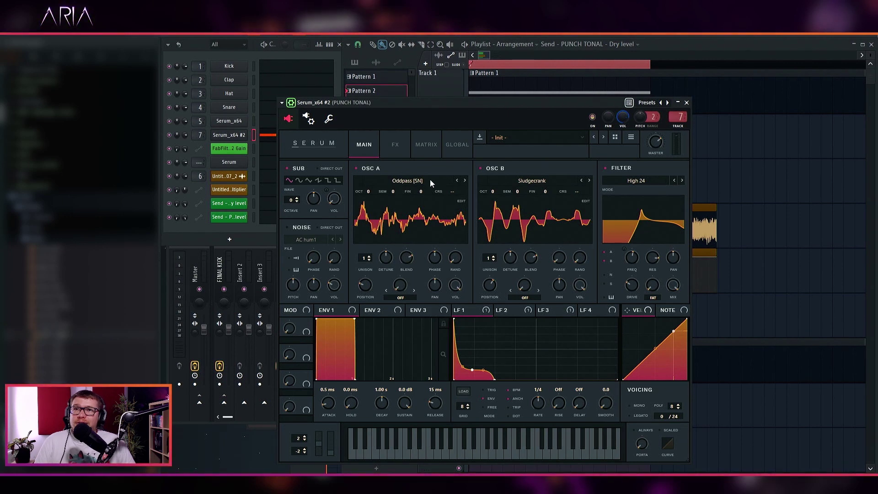
click(404, 182)
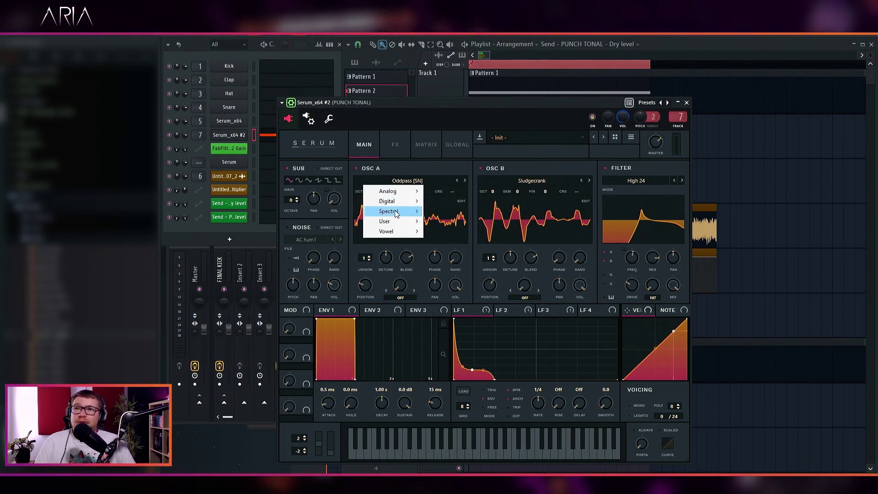
mouse_move(396, 212)
click(459, 396)
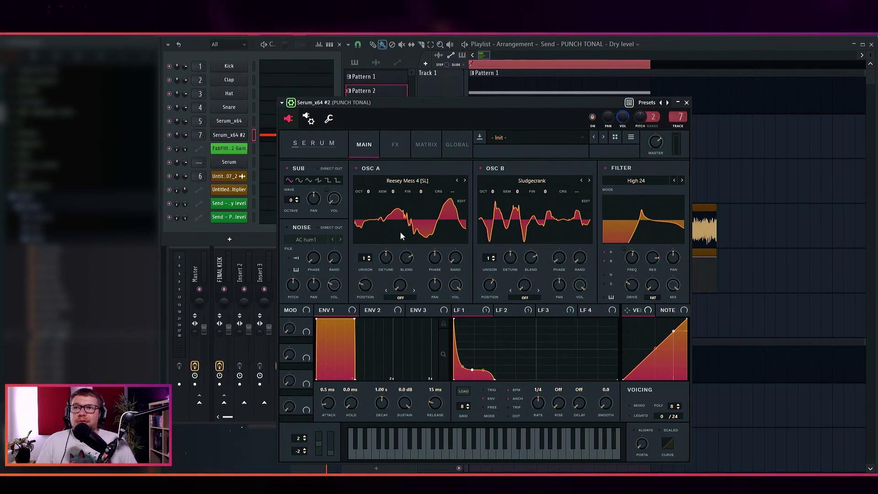
Adjust oscillator A's wavetable position and phase, and shift oscillator B's wavetable position.
drag(362, 291, 395, 262)
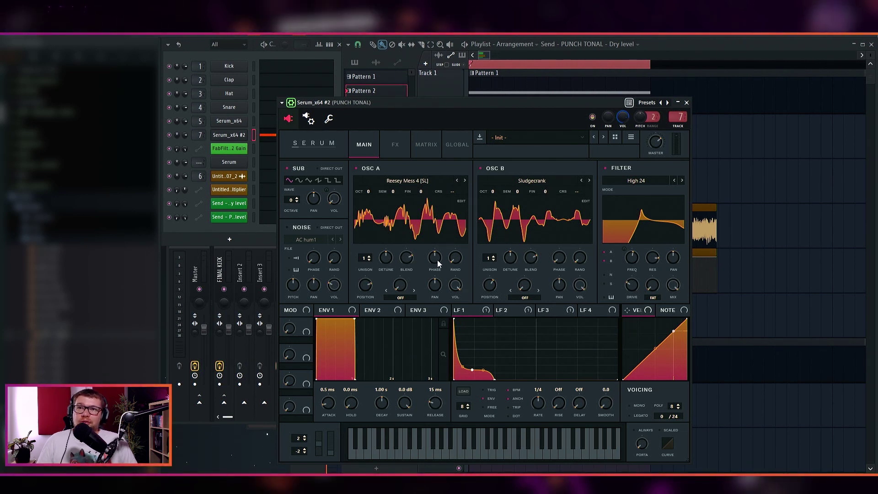
drag(437, 260, 449, 228)
drag(434, 279, 424, 268)
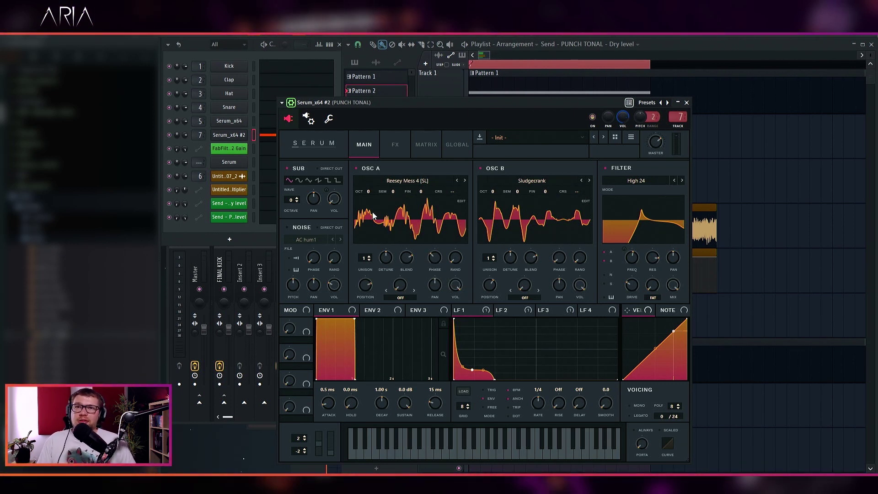
mouse_move(548, 233)
mouse_down()
mouse_move(576, 227)
mouse_move(589, 196)
mouse_up()
drag(490, 278, 498, 273)
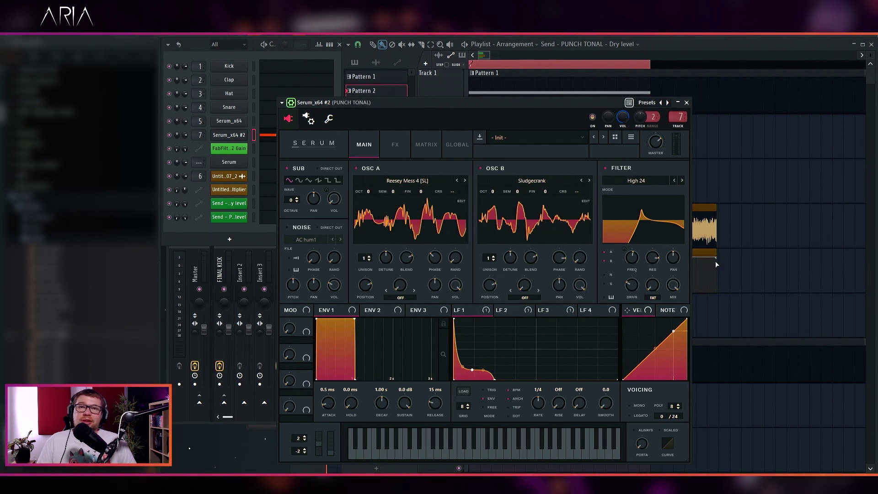
Set the High 24 filter's frequency to 740 Hz, raise its resonance, and play the arrangement.
double_click(634, 260)
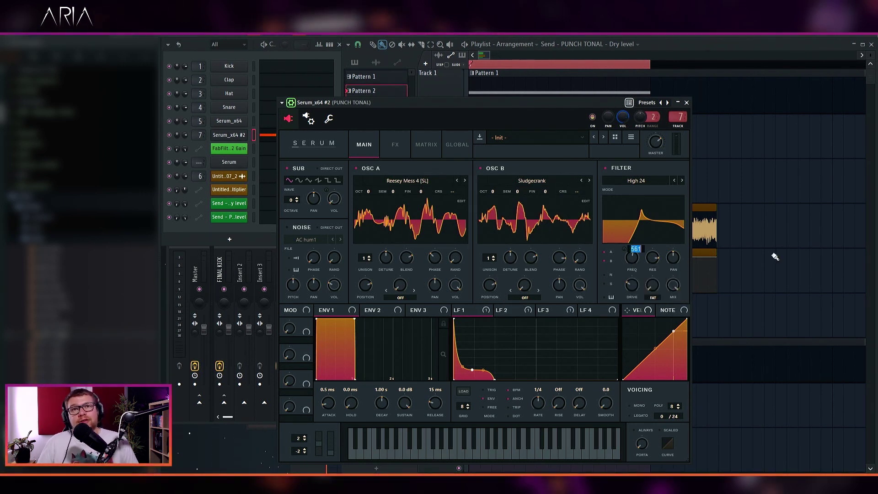
text(740)
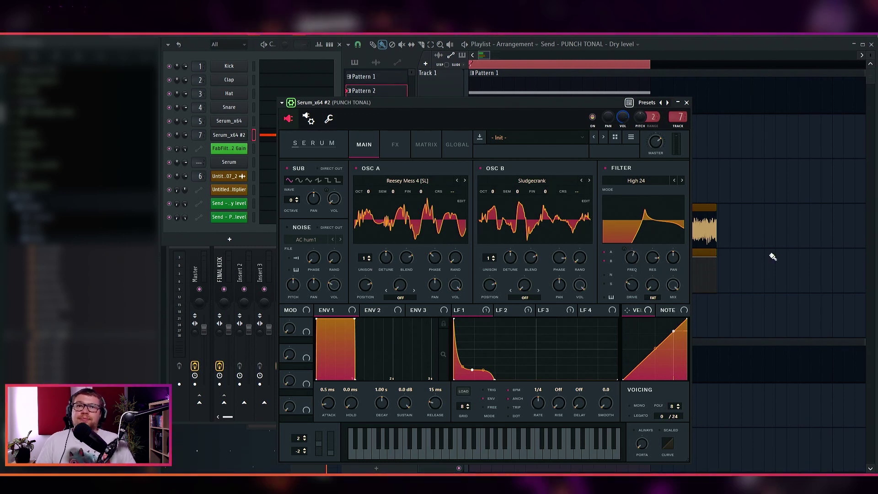
drag(653, 259, 653, 254)
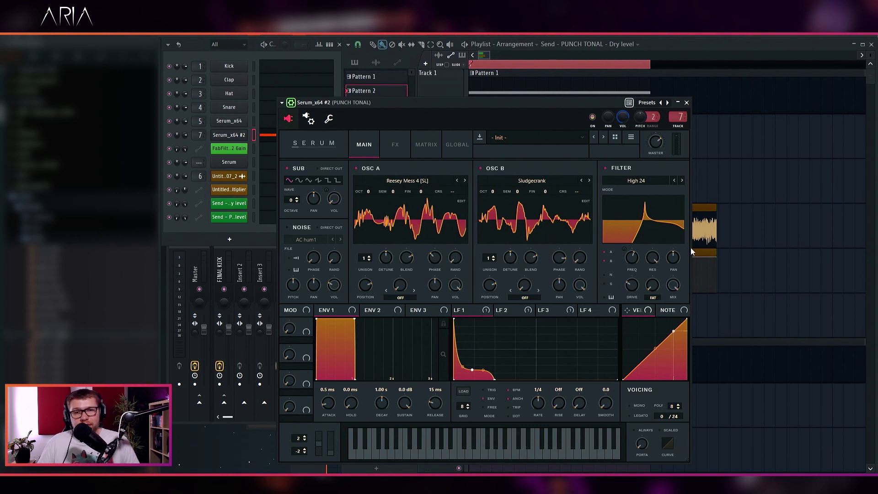
click(195, 238)
key(space)
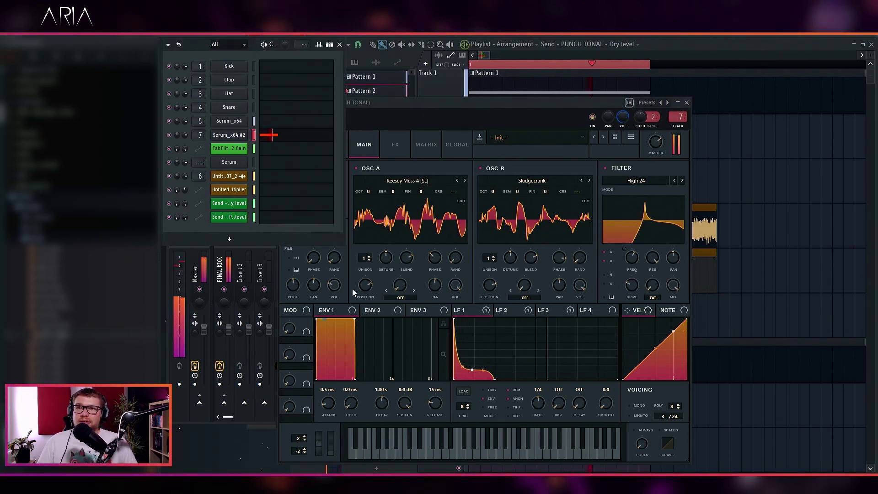
key(space)
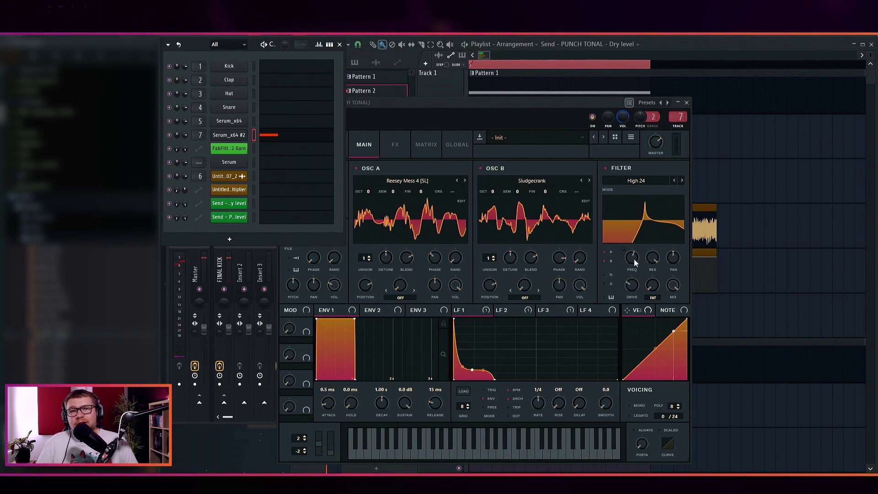
Remove all modulators from the filter frequency and check the shapes of LFO 2 and LFO 3.
right_click(632, 258)
click(676, 283)
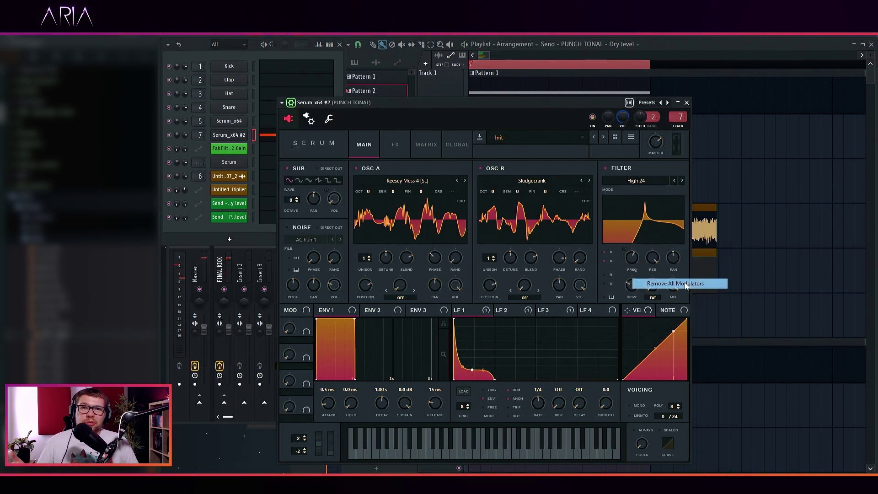
click(502, 310)
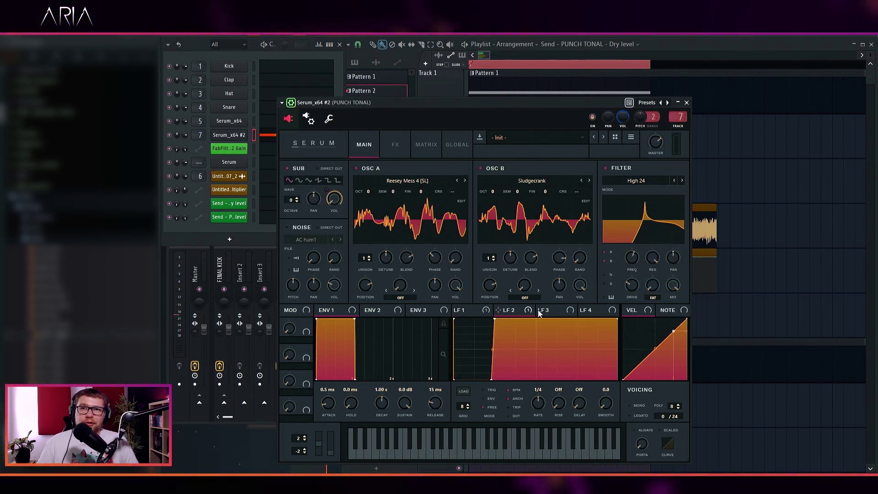
click(555, 311)
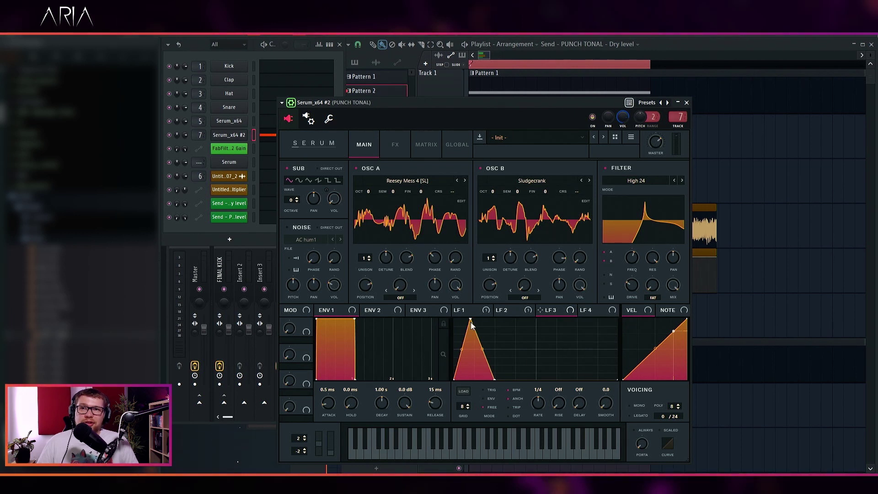
Shift oscillator A's wavetable position and switch off the sub oscillator while the arrangement plays.
click(206, 234)
key(space)
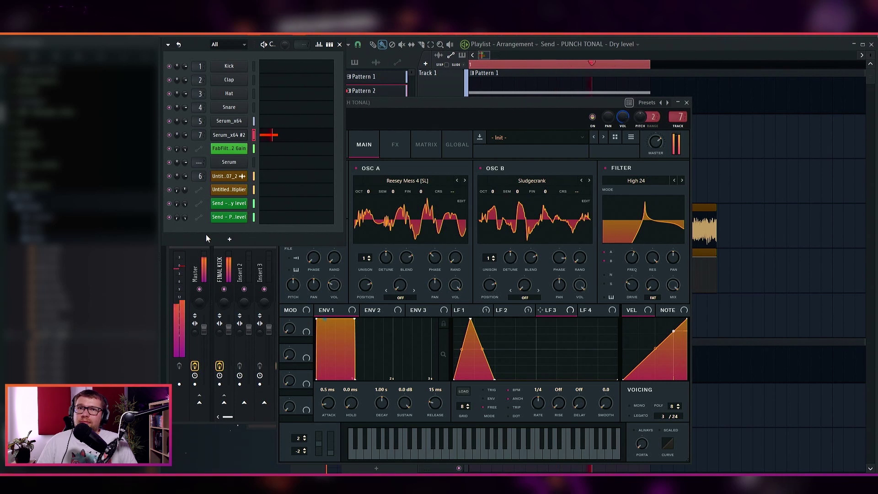
mouse_move(363, 292)
mouse_down()
mouse_move(360, 317)
mouse_move(371, 307)
mouse_up()
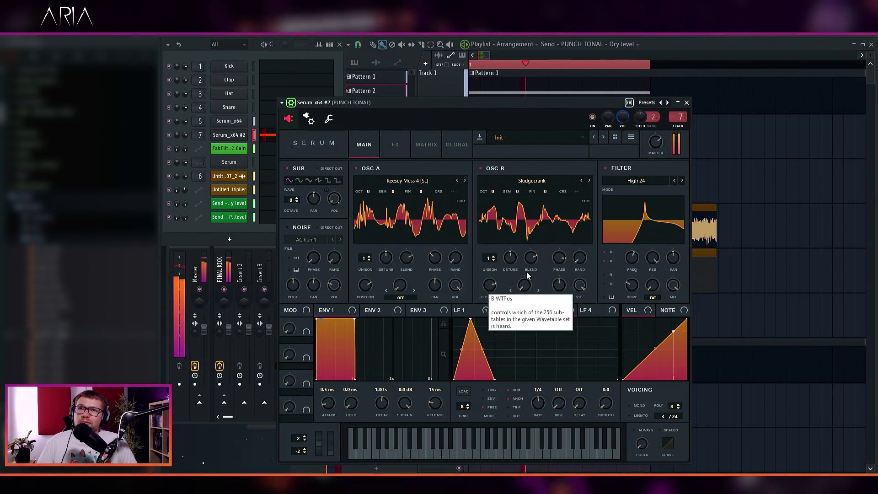
click(288, 169)
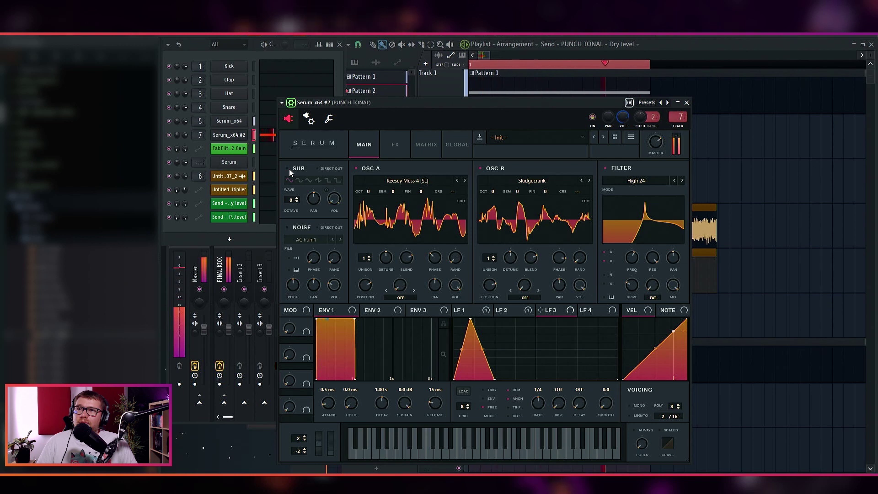
click(193, 230)
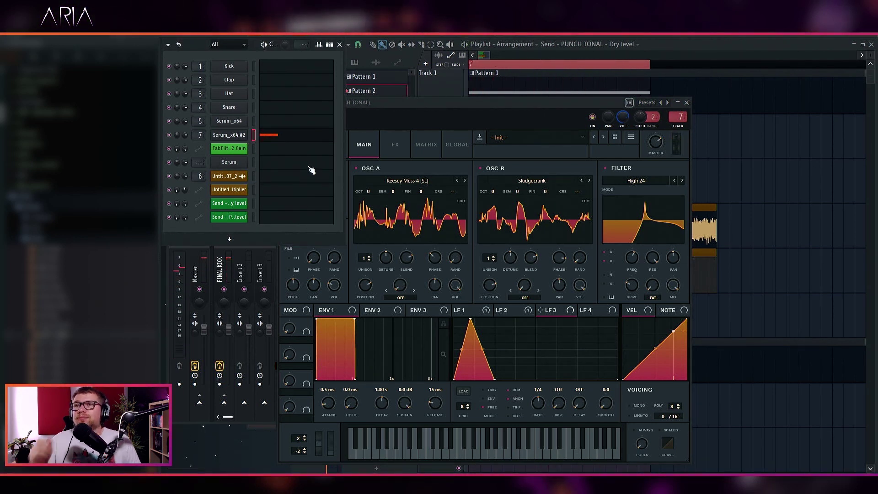
Move oscillator A's wavetable position to a smoother waveform and audition the full arrangement.
click(382, 138)
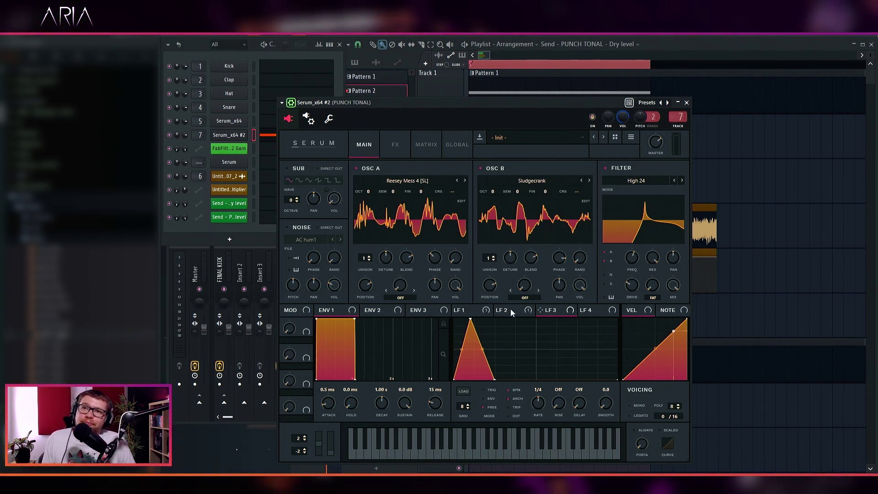
key(space)
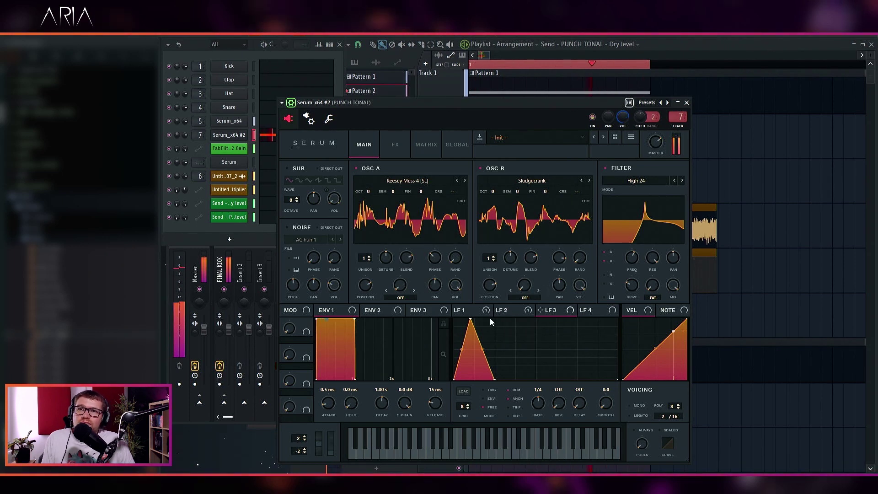
click(237, 122)
key(space)
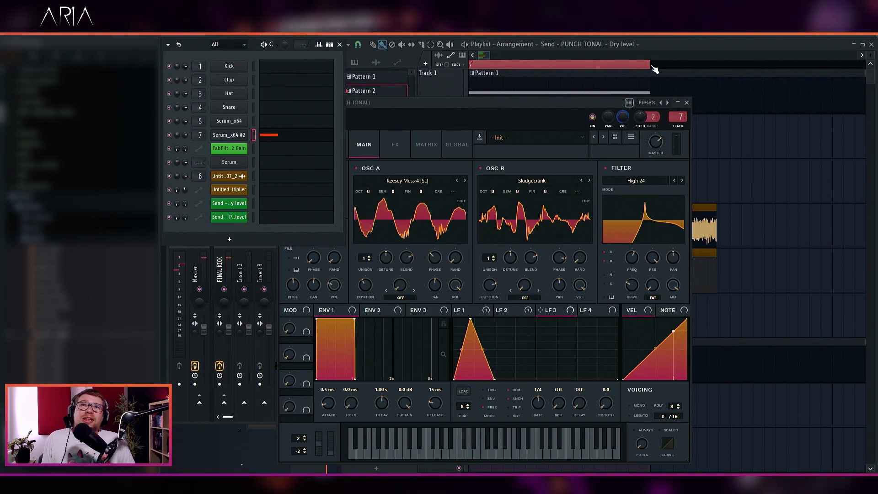
click(665, 45)
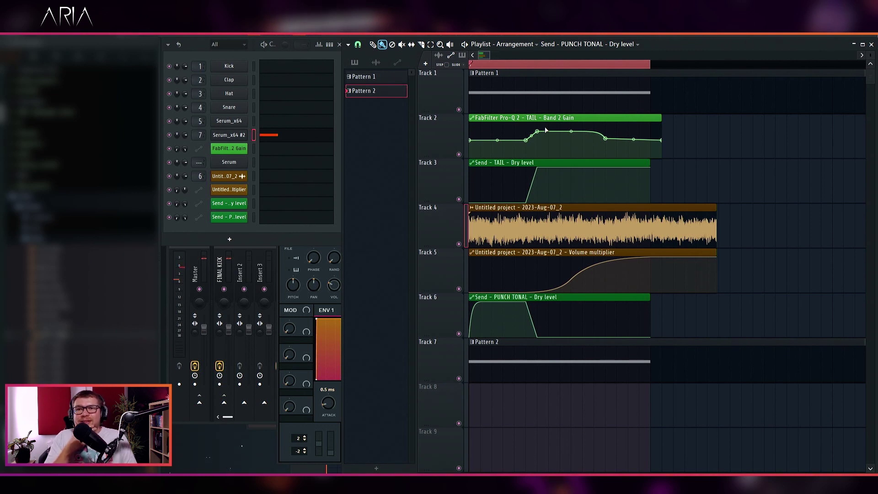
key(space)
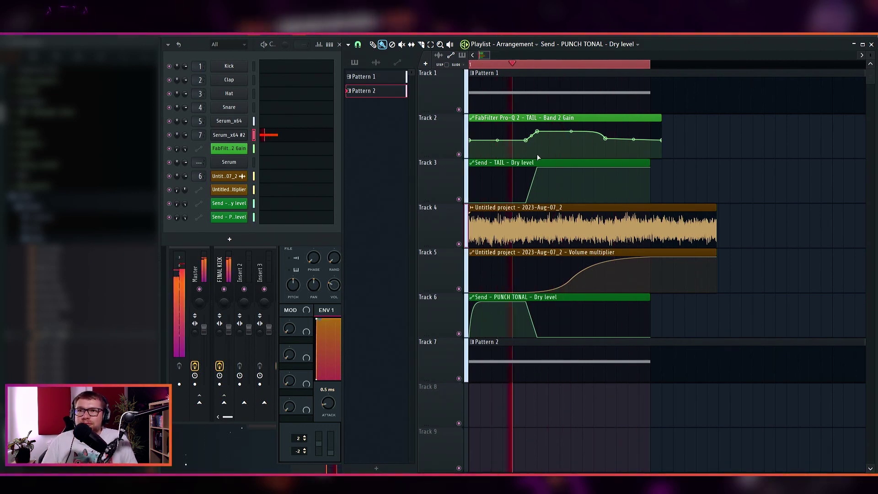
key(space)
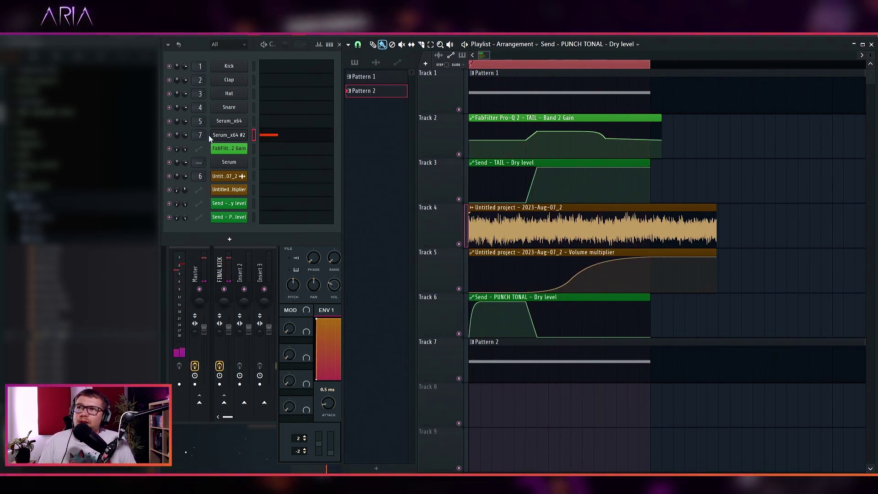
Open the effect plugin selection for slot 3 of the PUNCH TONAL mixer track.
key(F9)
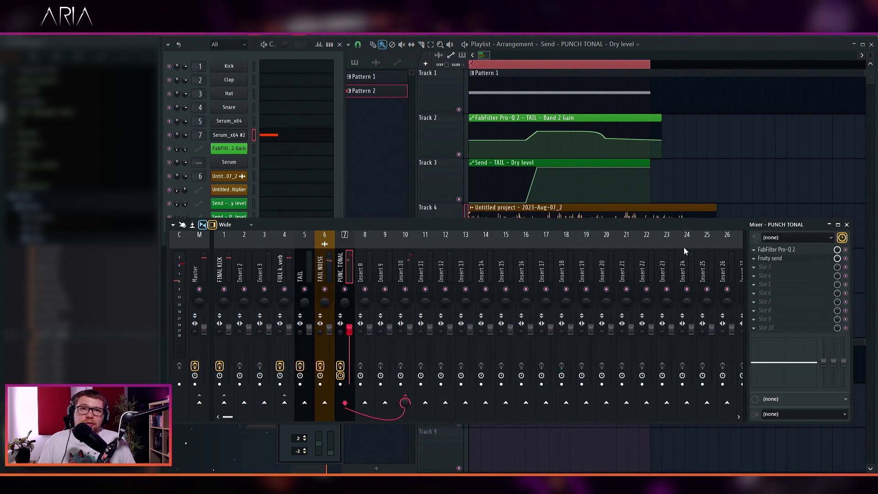
click(754, 268)
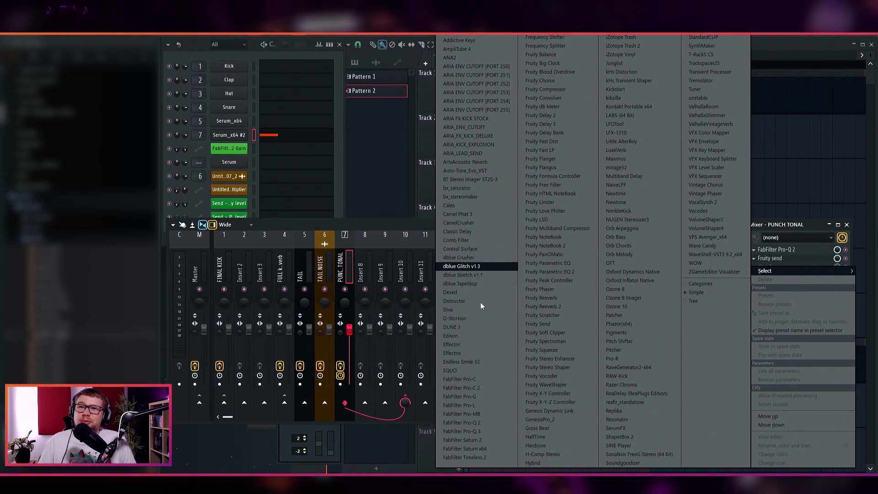
Load Edison in the PUNCH TONAL track's third effect slot and extend the playlist loop range well past the pattern notes.
click(469, 339)
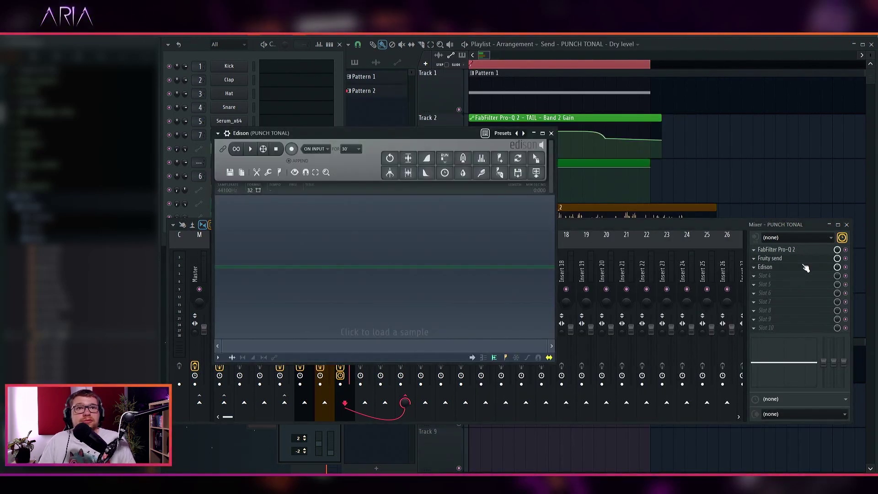
click(784, 172)
click(719, 65)
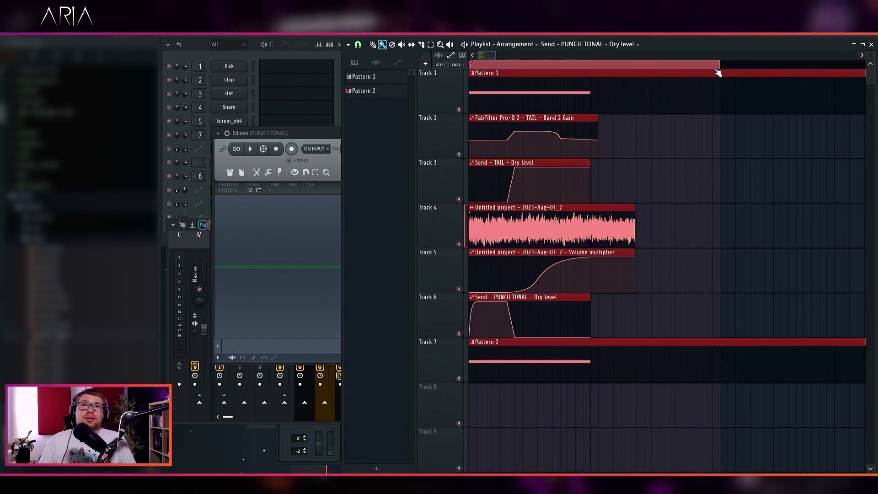
drag(717, 73, 712, 68)
Record the PUNCH TONAL sound in Edison with recording set to On play, and delete everything after the first pass.
click(305, 149)
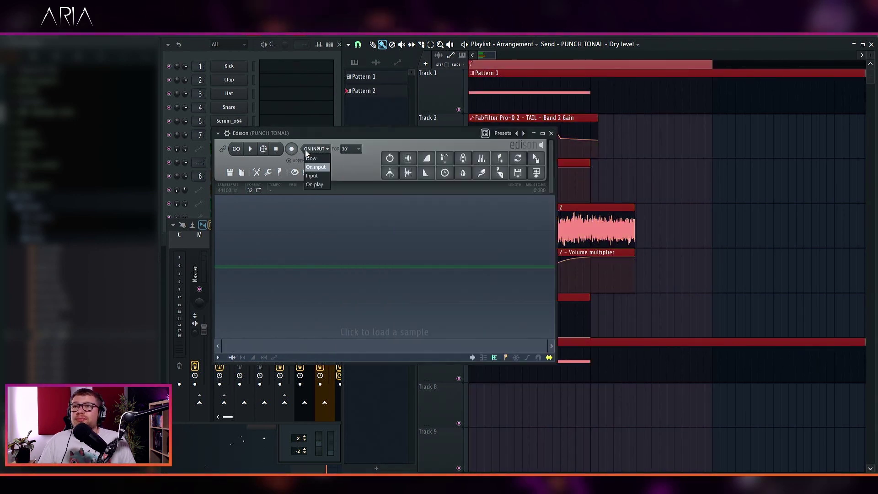
click(325, 185)
click(292, 149)
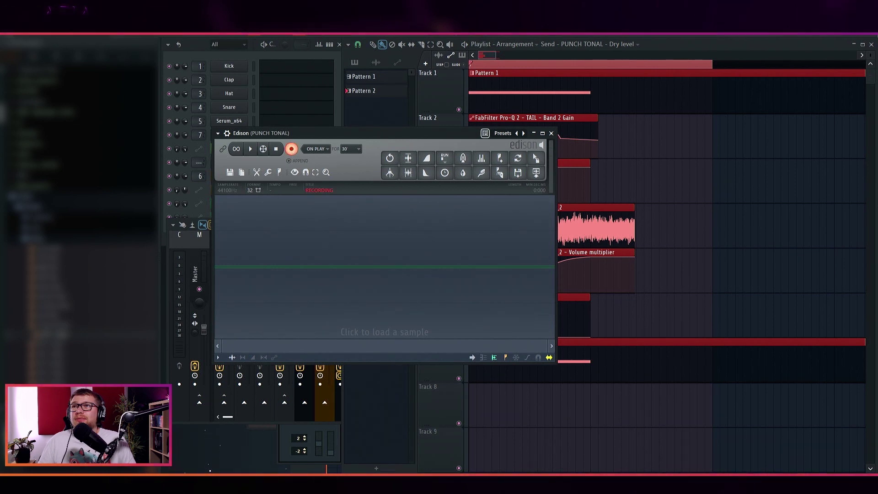
key(space)
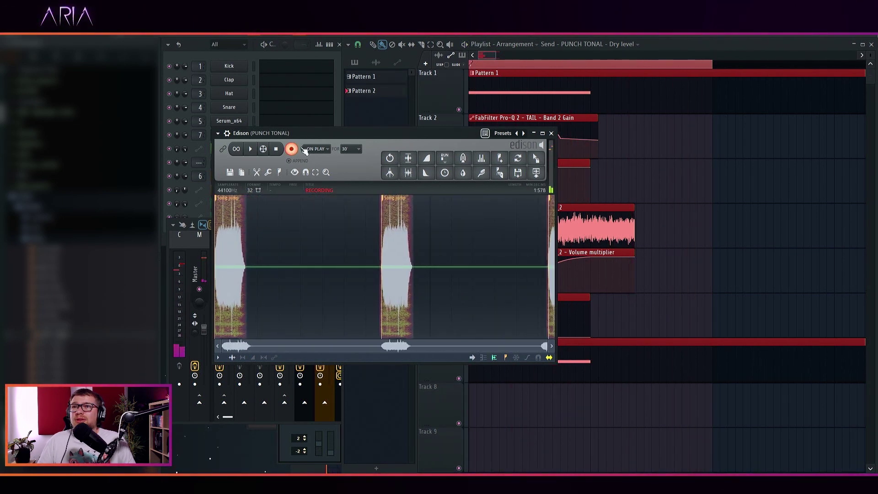
click(278, 149)
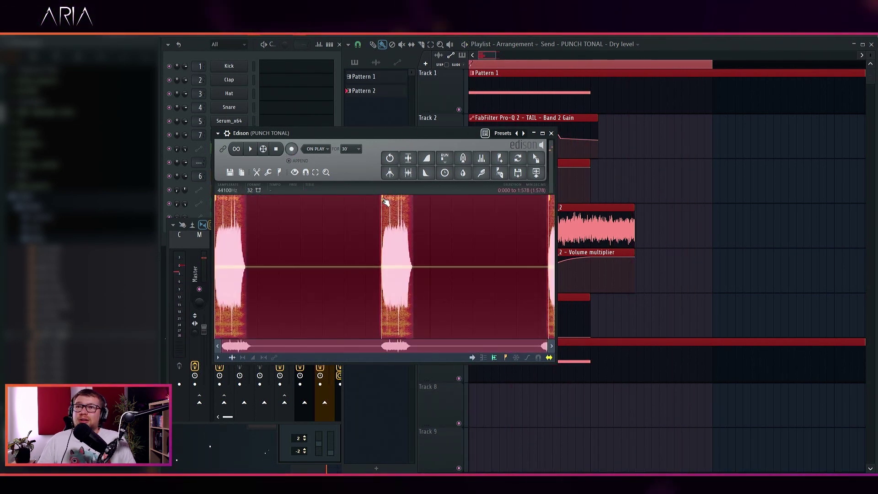
click(384, 199)
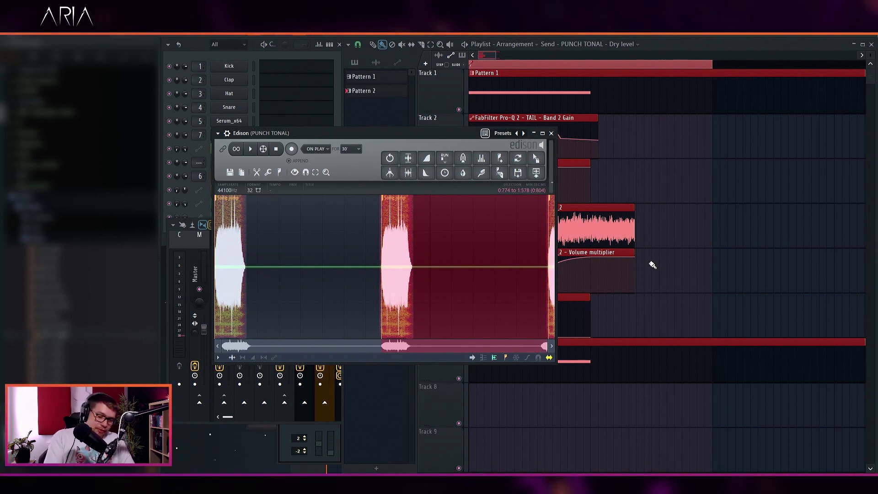
key(Delete)
Blur and normalize the recording in Edison, and place the result at the start of playlist Track 8.
click(463, 172)
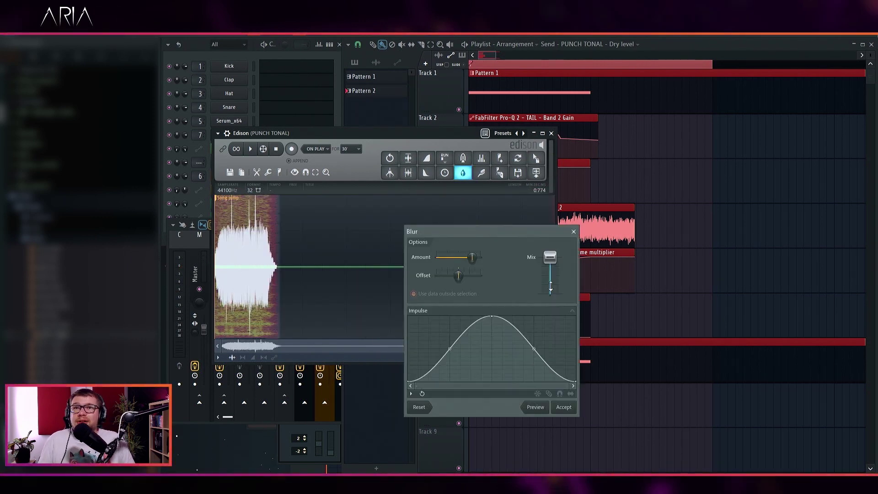
click(564, 407)
click(407, 158)
drag(535, 158, 481, 405)
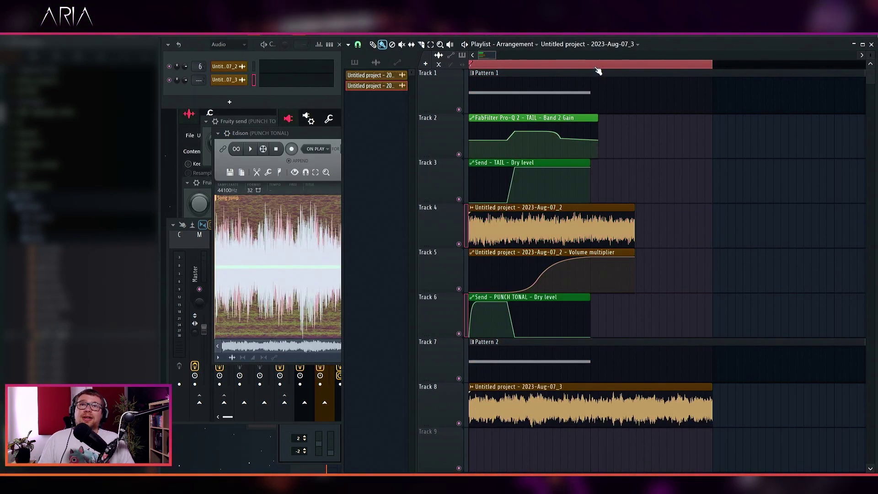
Shorten the loop range to the end of the Pattern 2 notes and route the Track 8 audio clip to mixer track 8.
key(ctrl+a)
scroll(482, 298, down, 5)
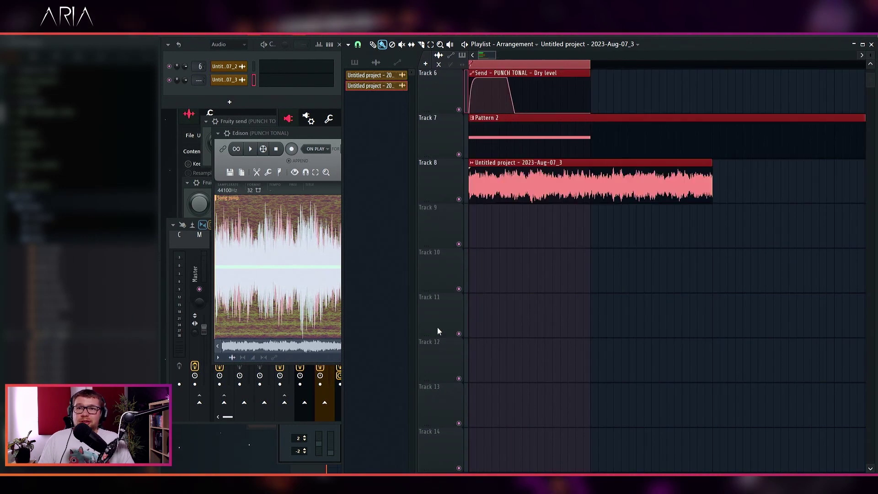
scroll(467, 255, up, 3)
double_click(520, 186)
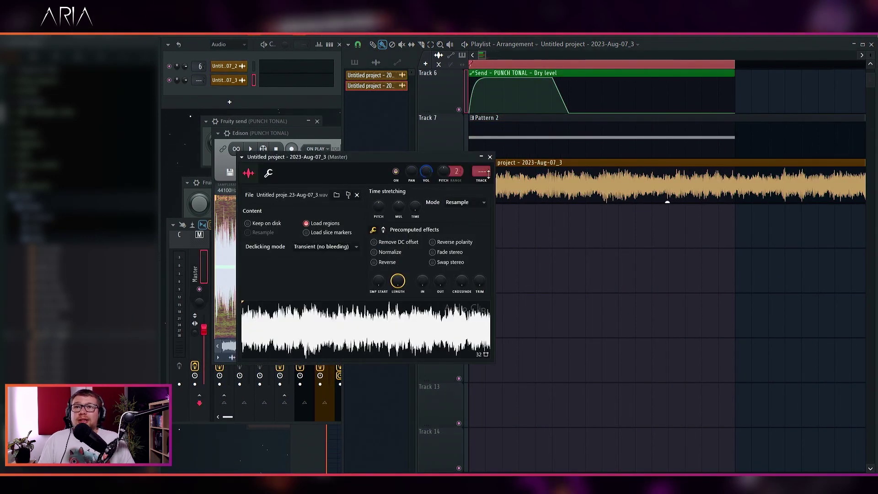
click(481, 172)
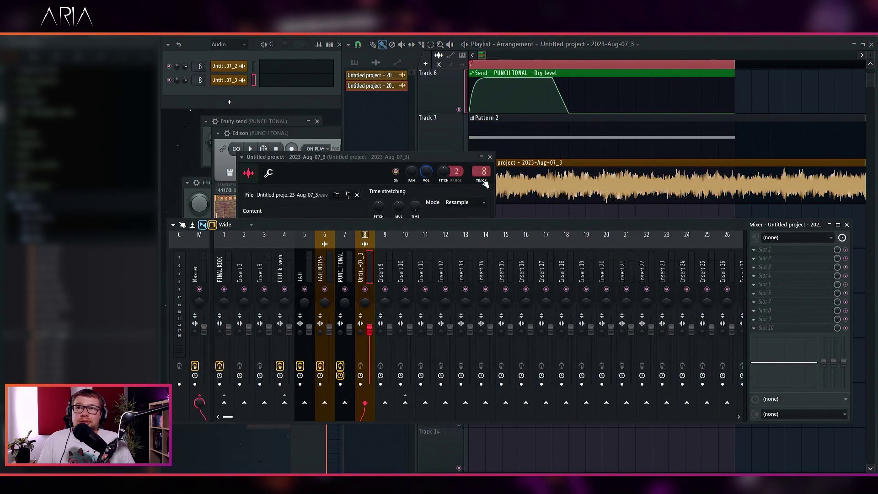
Rename mixer track 8 as TONAL VERB and move it to mixer position 11.
double_click(371, 274)
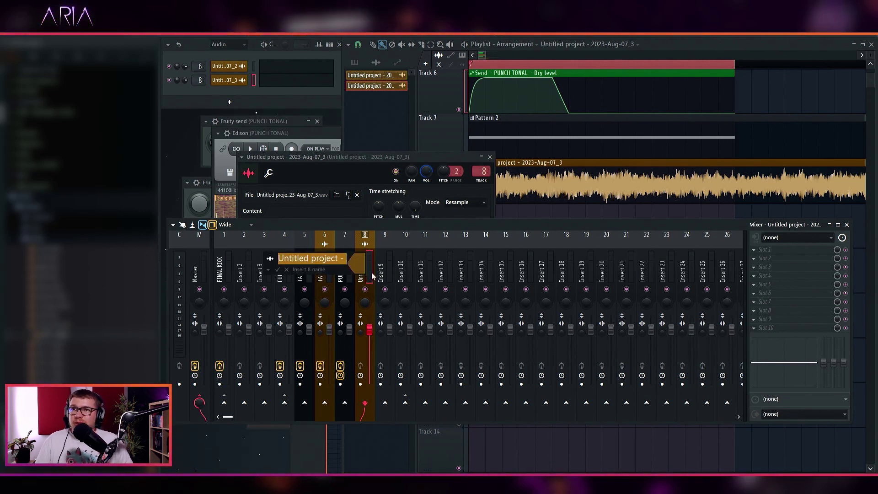
text(TONAL VERB)
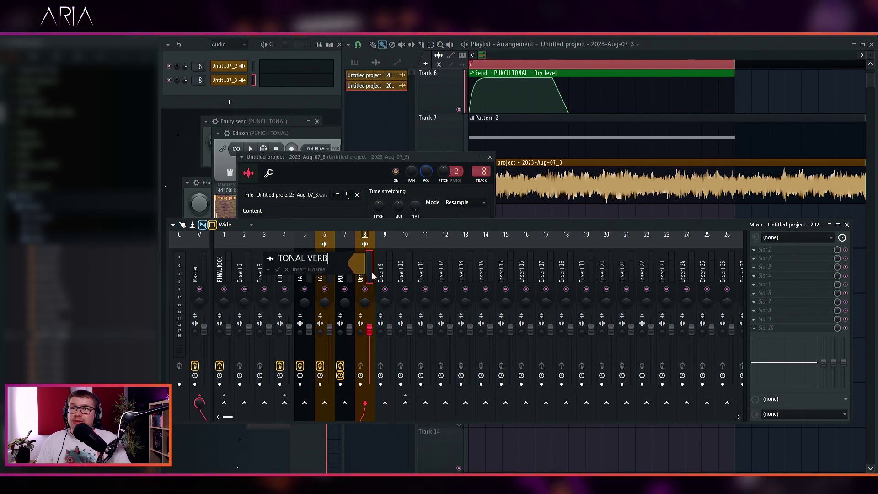
key(Return)
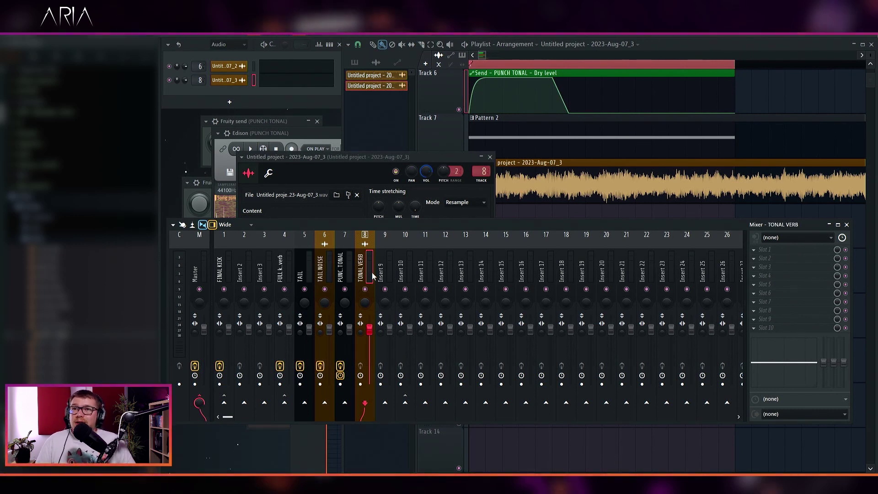
scroll(372, 272, down, 2)
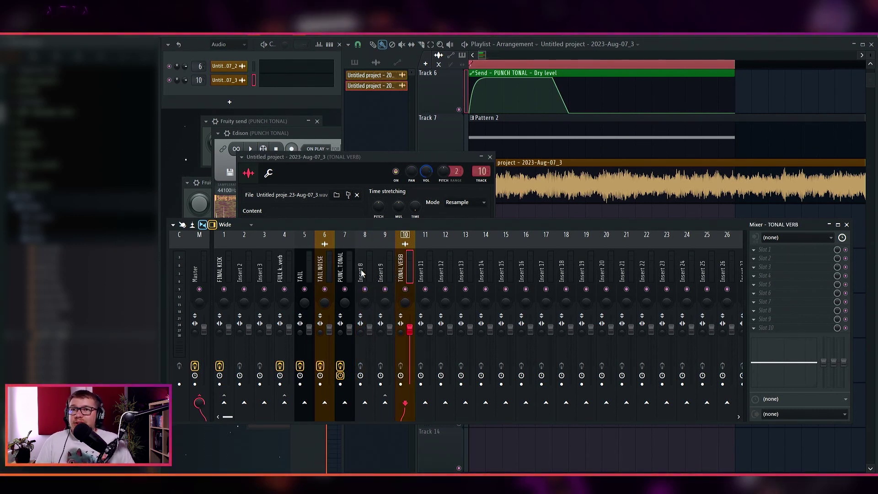
scroll(361, 273, down, 1)
Move the empty insert that receives PUNCH TONAL's output from mixer position 9 to 10.
click(344, 267)
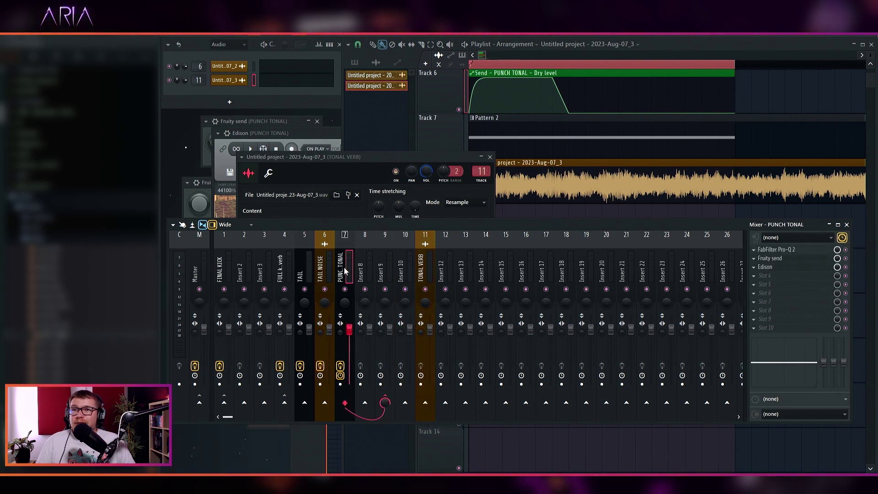
click(400, 272)
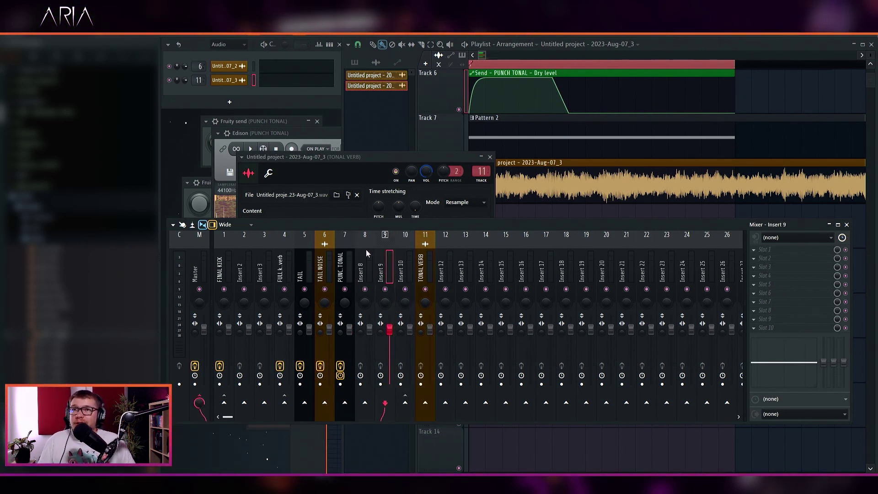
click(350, 257)
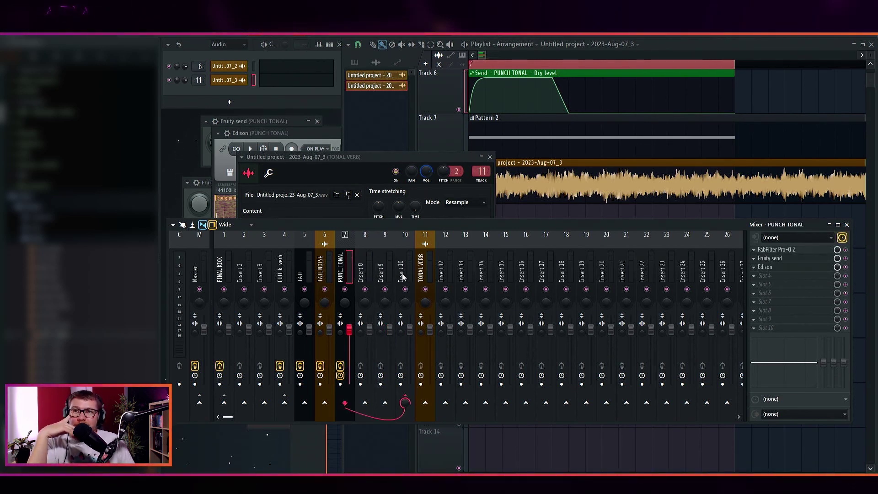
Route TONAL VERB only to the full kick reverb on mixer track 4, and add a send to FINAL KICK.
click(422, 271)
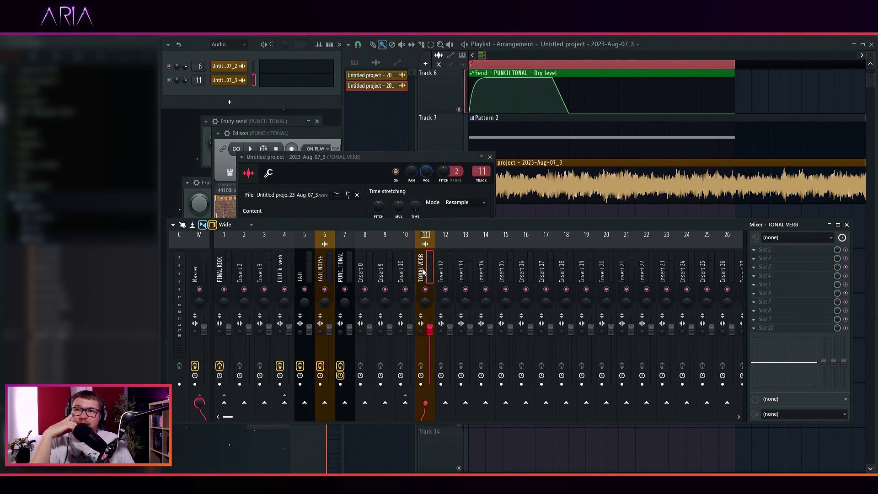
right_click(284, 403)
click(300, 417)
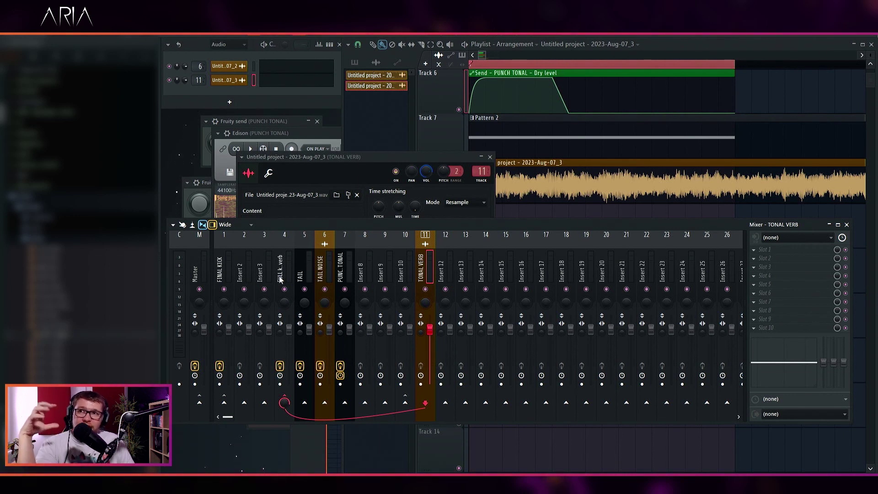
click(224, 403)
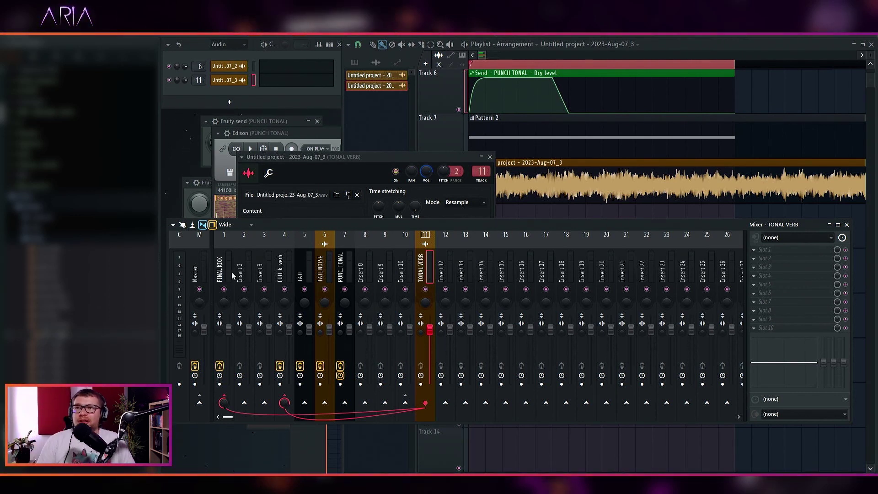
Play back the arrangement to hear the tonal reverb layer with the kick.
click(593, 455)
key(space)
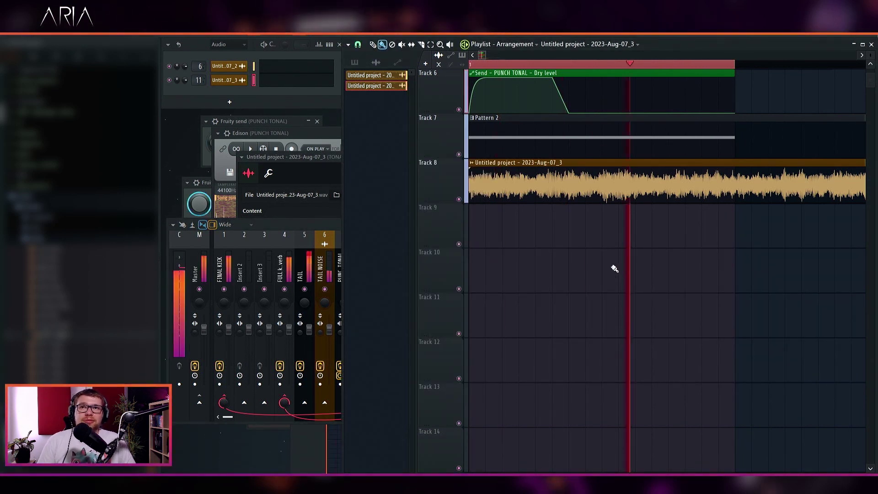
key(space)
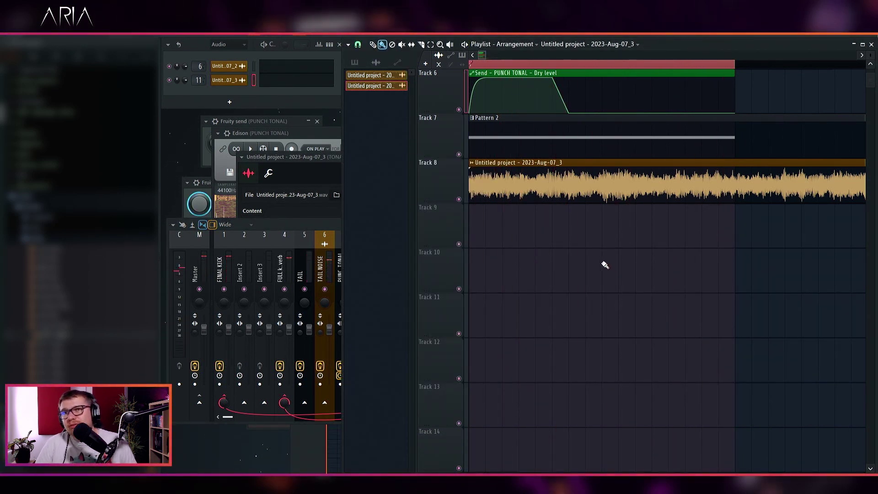
Create a volume automation clip for the Track 8 audio clip and place it on Track 9.
right_click(472, 168)
mouse_move(564, 240)
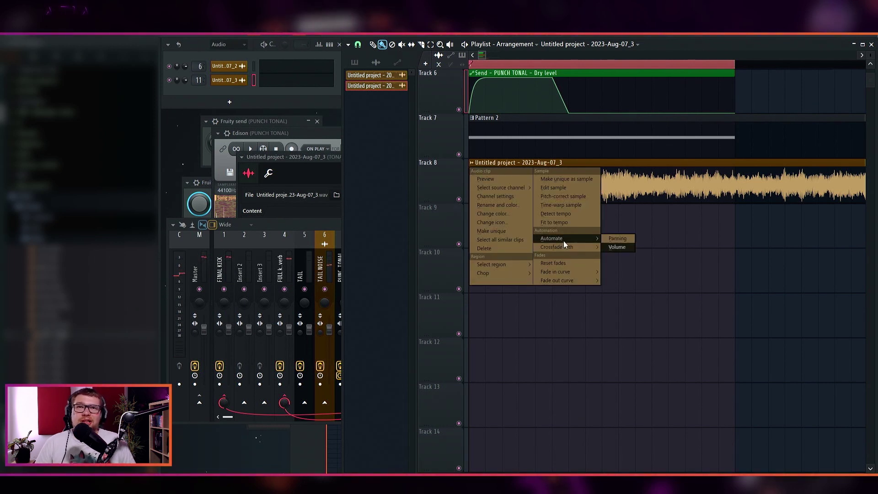
click(626, 247)
drag(527, 176, 515, 231)
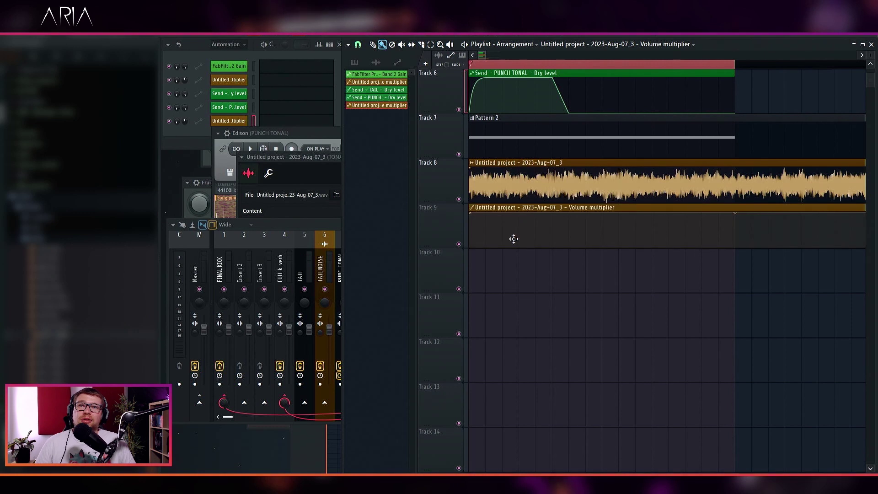
Shape the Track 9 volume automation to stay at zero through the punch and rise linearly to full at the loop end, and audition it.
right_click(568, 247)
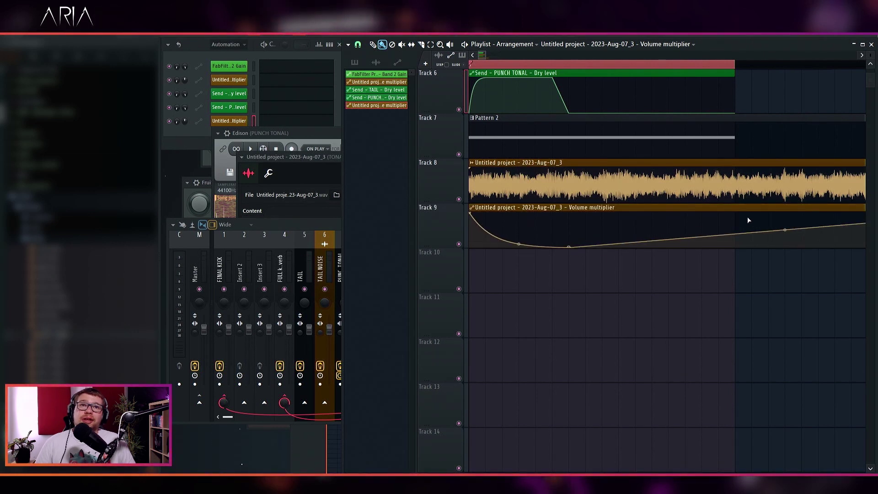
drag(653, 217, 600, 221)
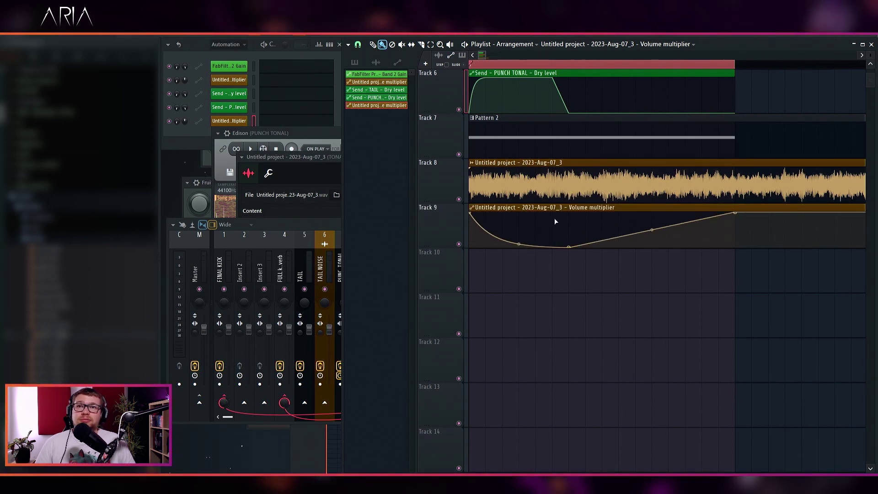
drag(472, 215, 475, 251)
key(space)
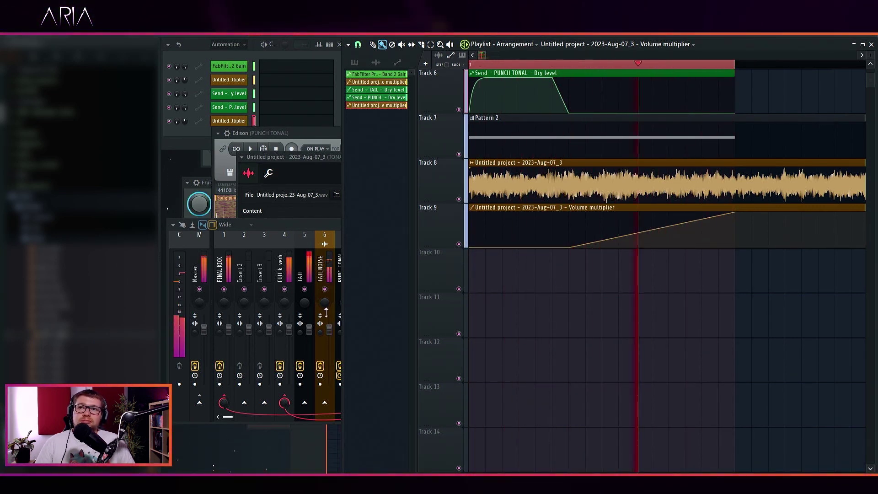
click(306, 224)
key(space)
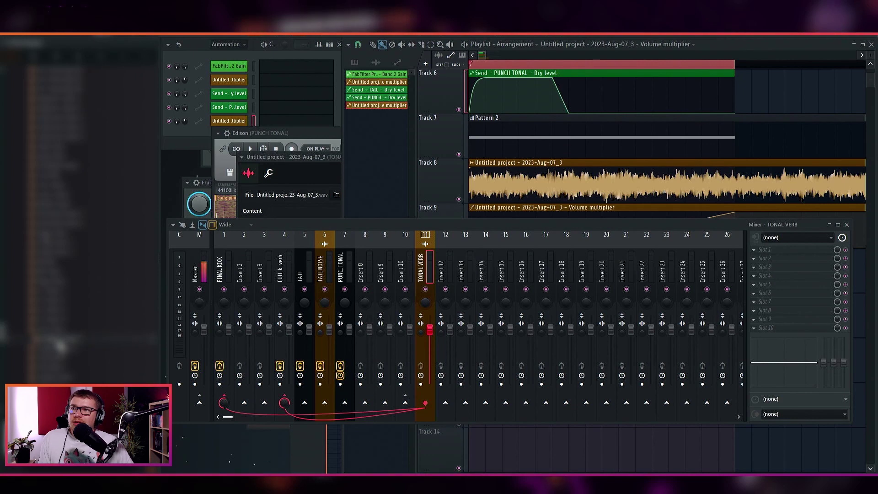
Place the Smigen Snare 1 sample at the start of Track 10 and open its clip settings.
drag(505, 445, 470, 269)
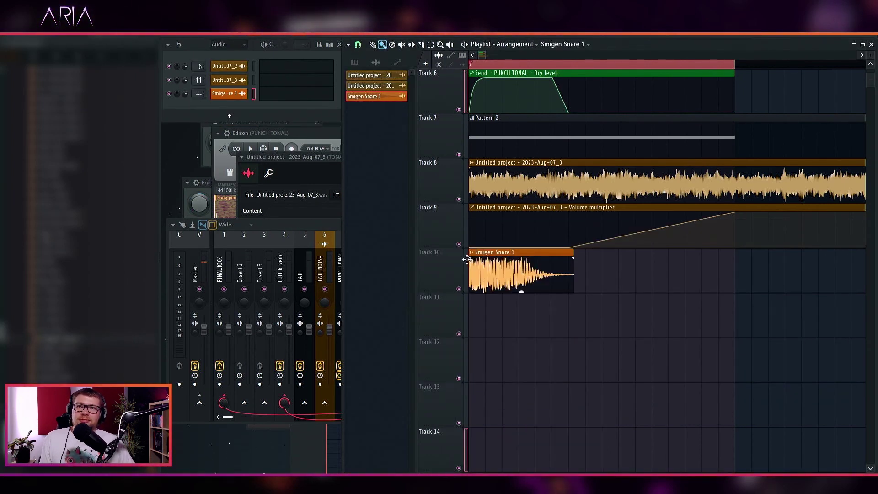
double_click(501, 278)
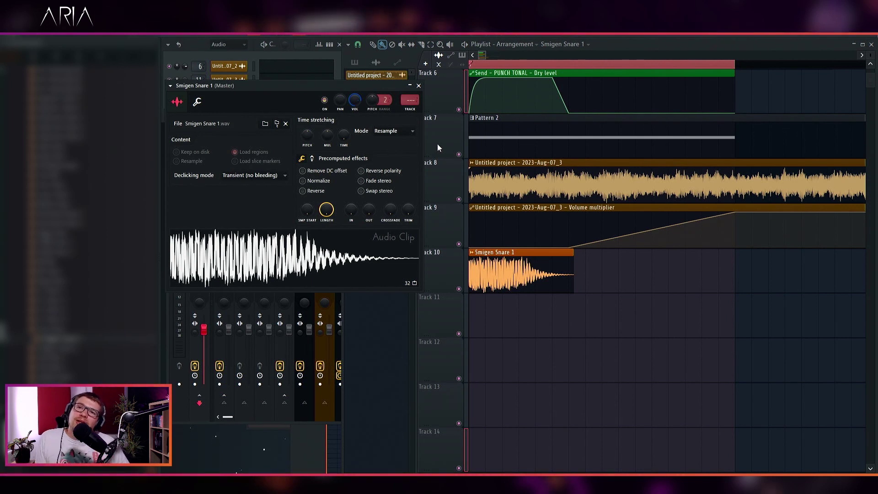
Set a short loop range at the arrangement's start and shorten the Smigen Snare 1 clip using fade-out and trim.
click(491, 67)
key(ctrl+a)
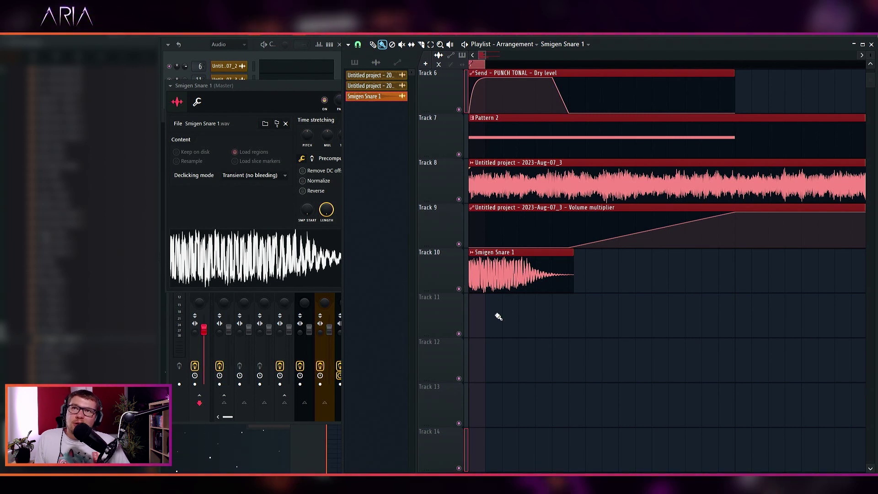
click(321, 204)
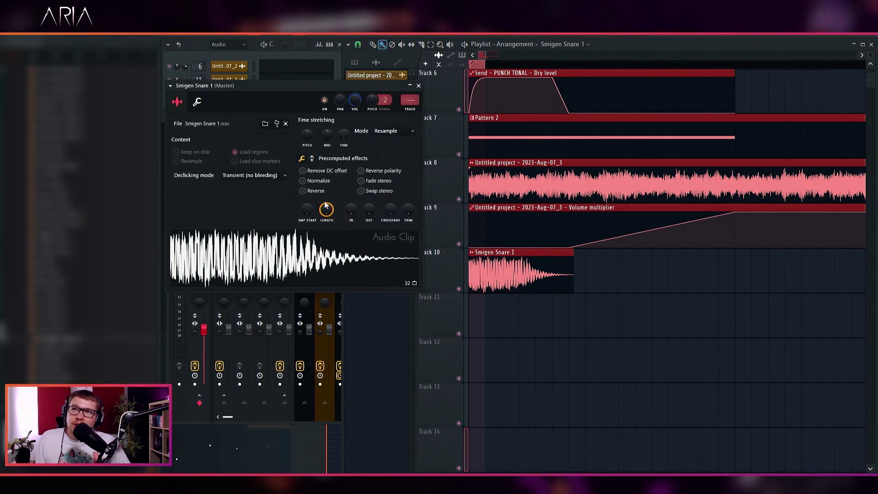
drag(404, 212, 385, 182)
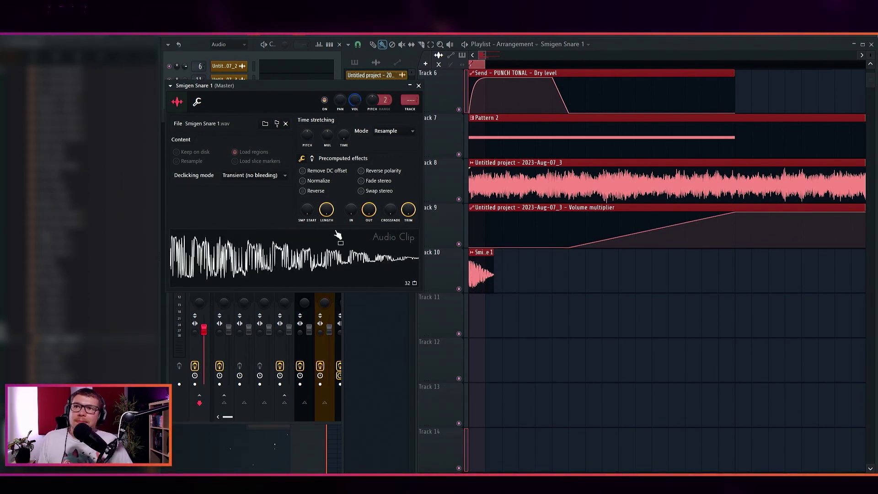
Shorten the Smigen Snare 1 sample with its precomputed length so the clip fits the short loop range, and preview it.
drag(328, 212, 328, 234)
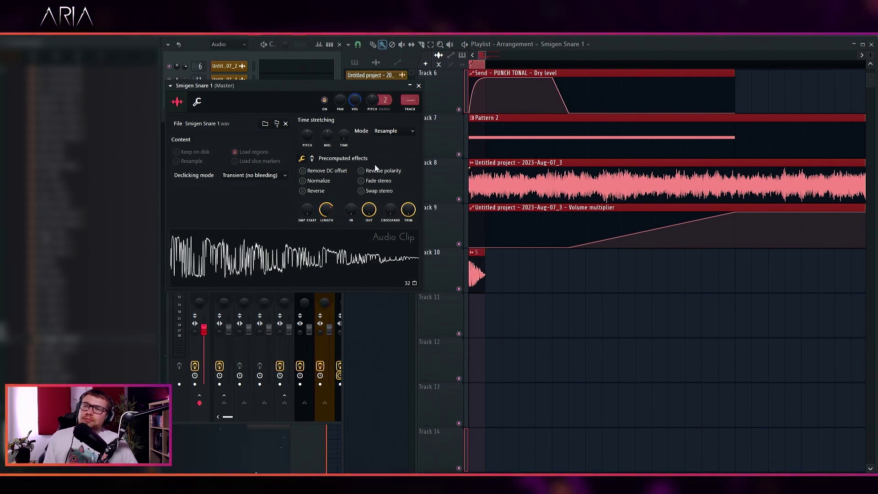
click(253, 269)
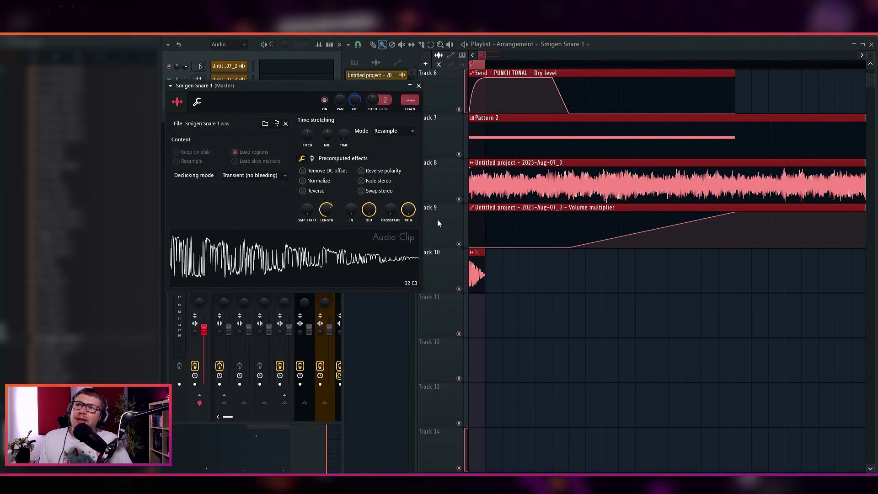
Enable clipping in the Smigen Snare 1 precomputed effects, raise its time-stretching pitch, and preview the sample.
click(312, 158)
drag(408, 210, 408, 197)
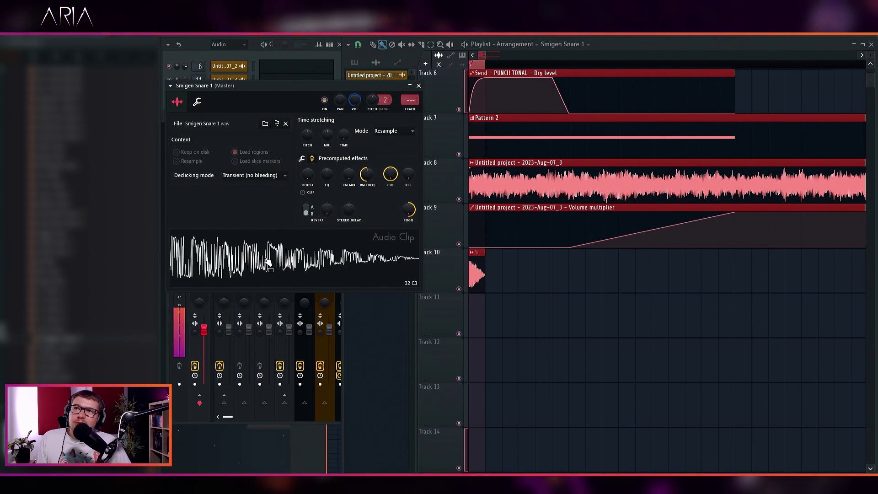
click(311, 193)
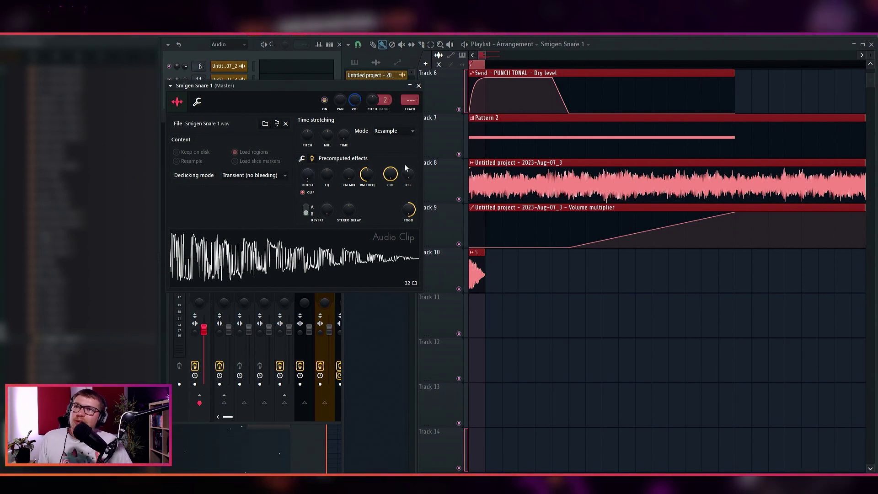
scroll(309, 140, up, 2)
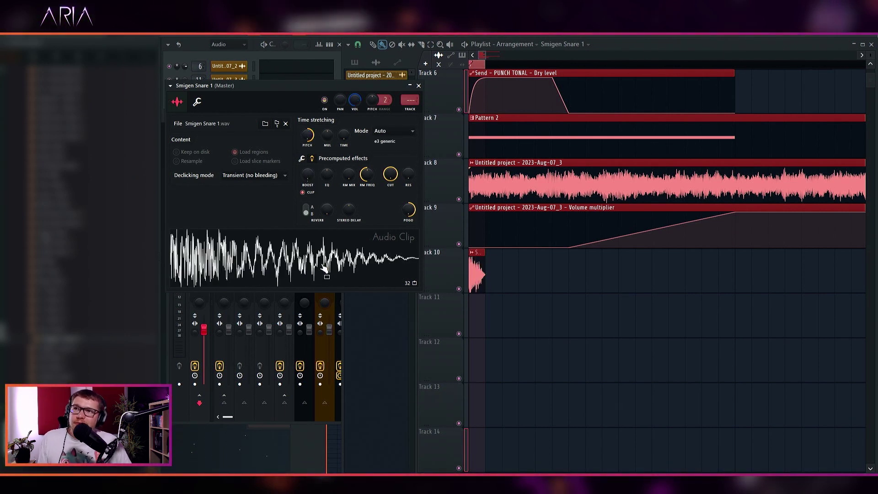
click(267, 263)
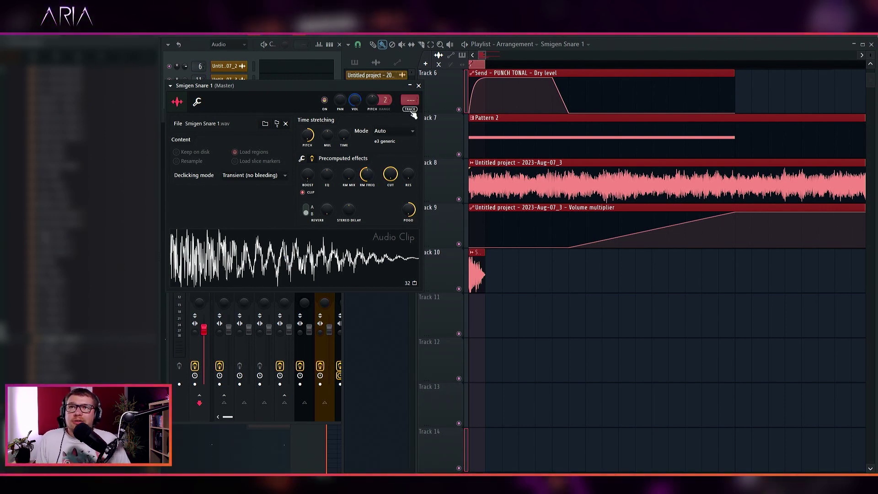
Assign the Smigen Snare 1 clip to mixer insert 8 and route that insert only to insert 10.
key(ctrl+l)
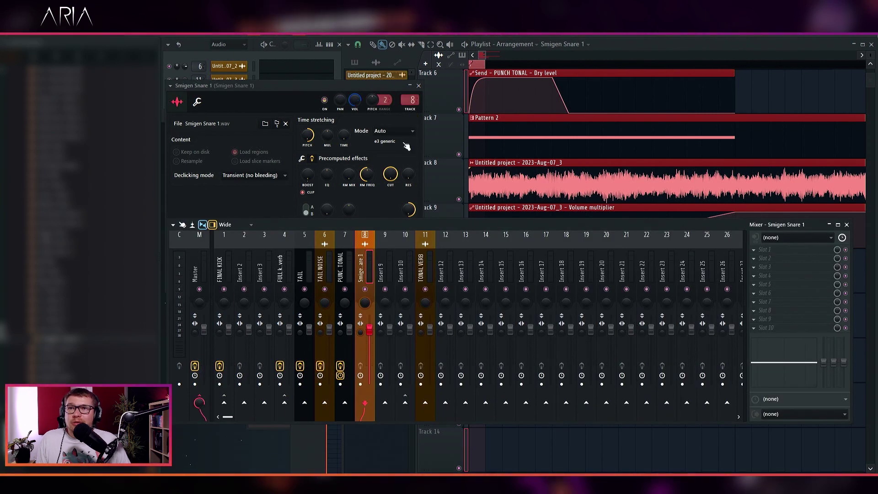
right_click(405, 404)
click(441, 418)
Rename mixer insert 10 as GLOBAL PUNCH and insert 8 as TRANSIENT.
click(407, 276)
double_click(406, 278)
text(GLOBAL PUNCH)
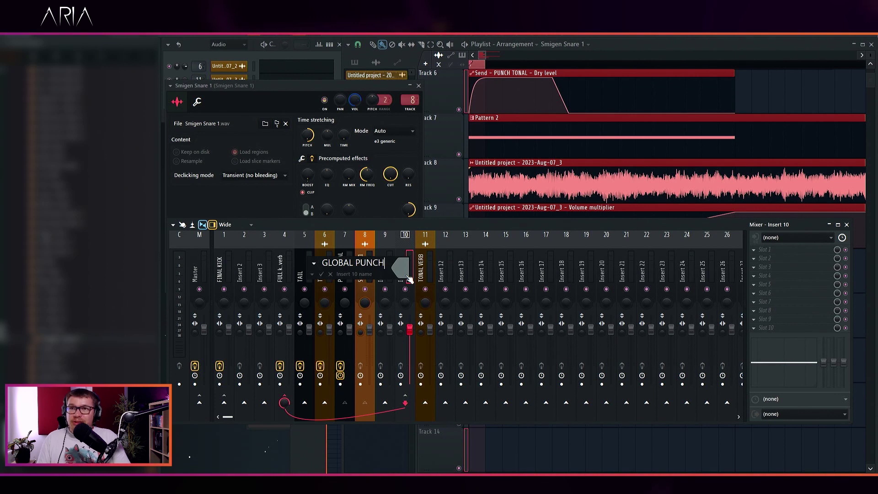
key(Return)
click(370, 267)
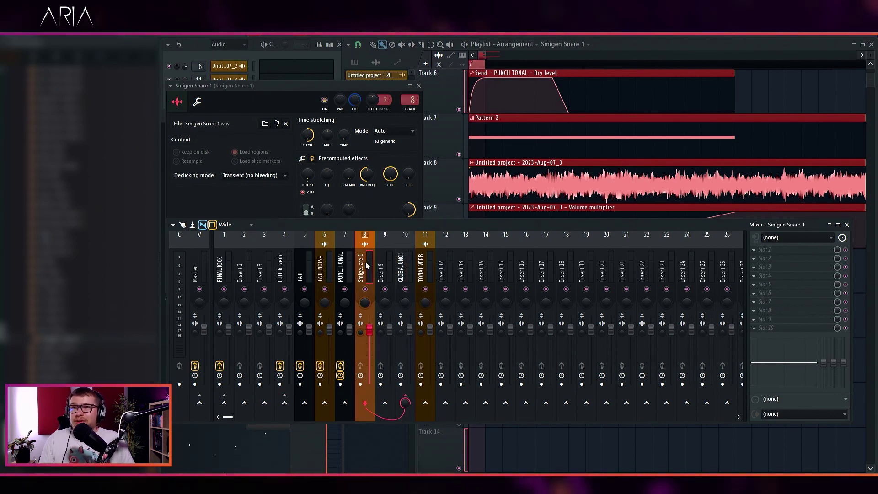
double_click(370, 267)
text(TRANSIENT)
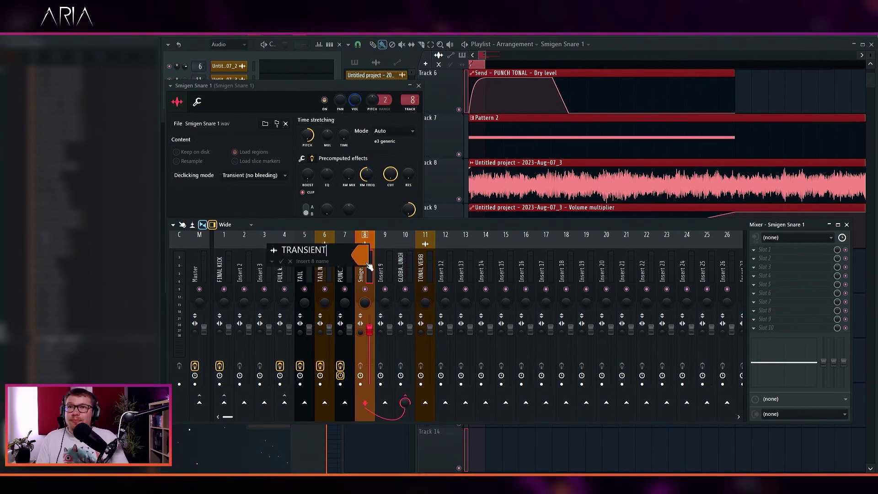
key(Return)
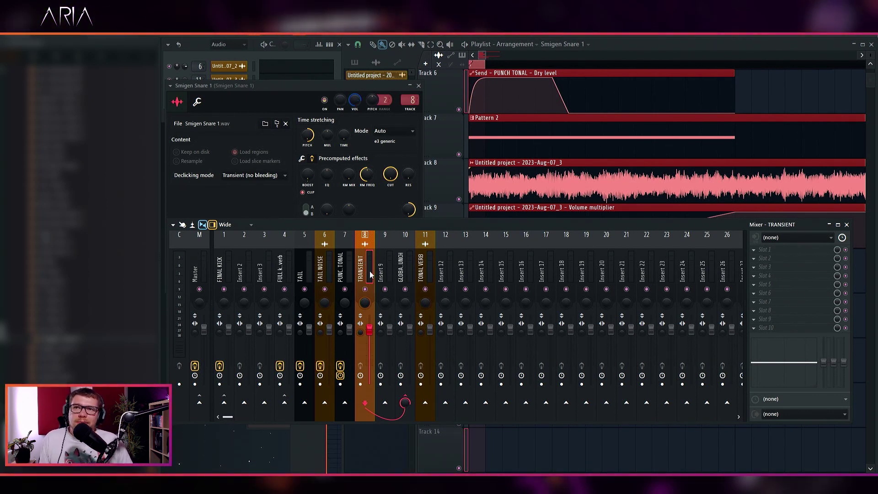
Add FabFilter Pro-Q 2 to the TRANSIENT insert with a 48 dB/oct low cut at about 192 Hz.
click(759, 250)
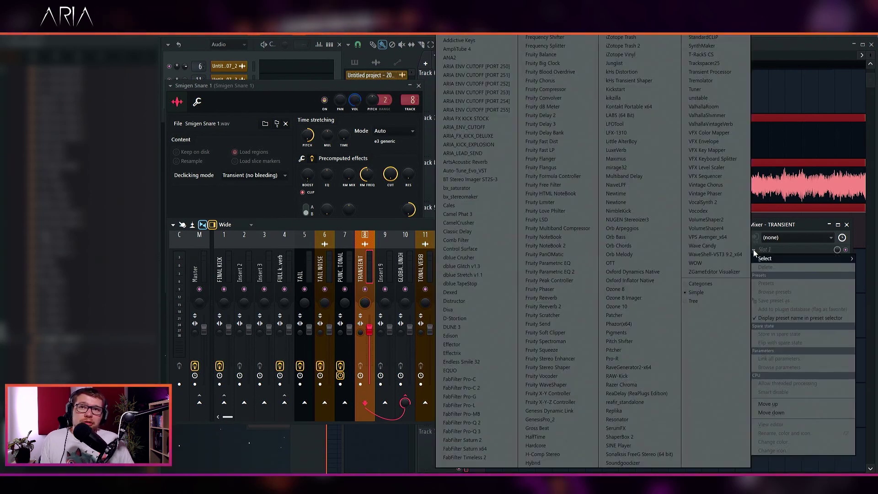
click(498, 422)
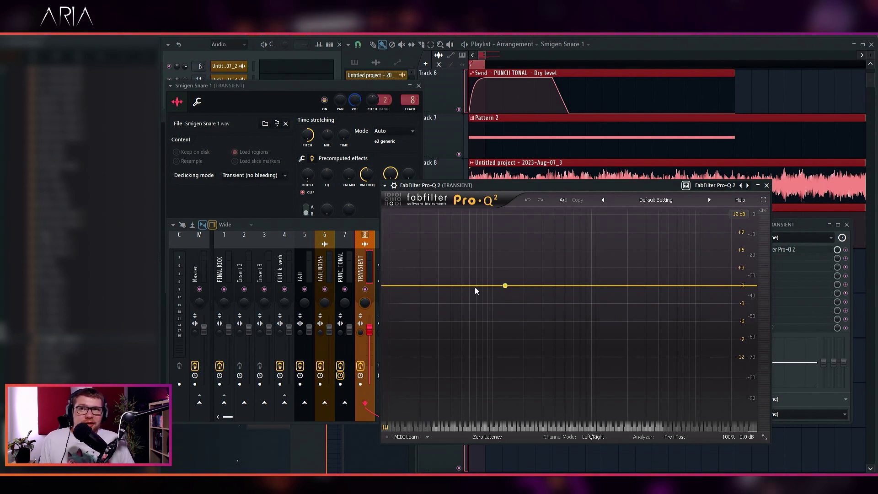
click(395, 286)
click(412, 404)
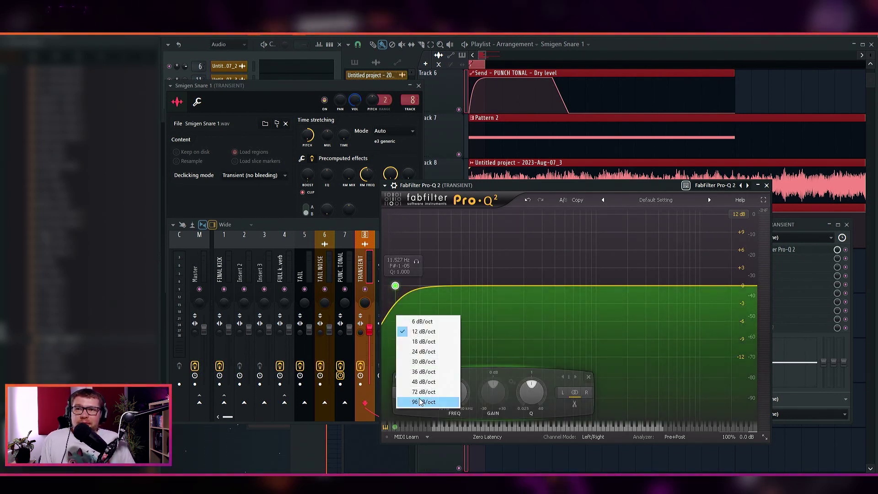
click(422, 387)
drag(395, 286, 522, 286)
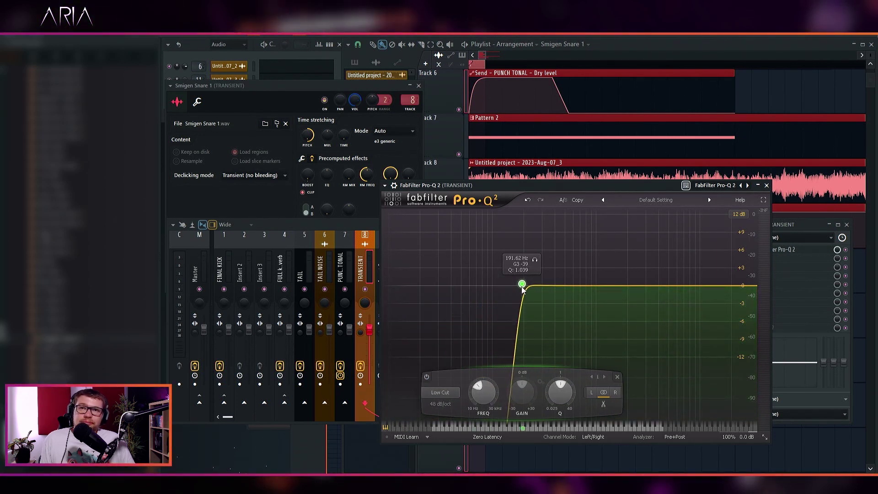
Add a narrow bell boost of about 16 dB with a 36 dB/oct slope above the low cut, using the 30 dB display range.
drag(584, 287, 587, 243)
drag(592, 396, 600, 376)
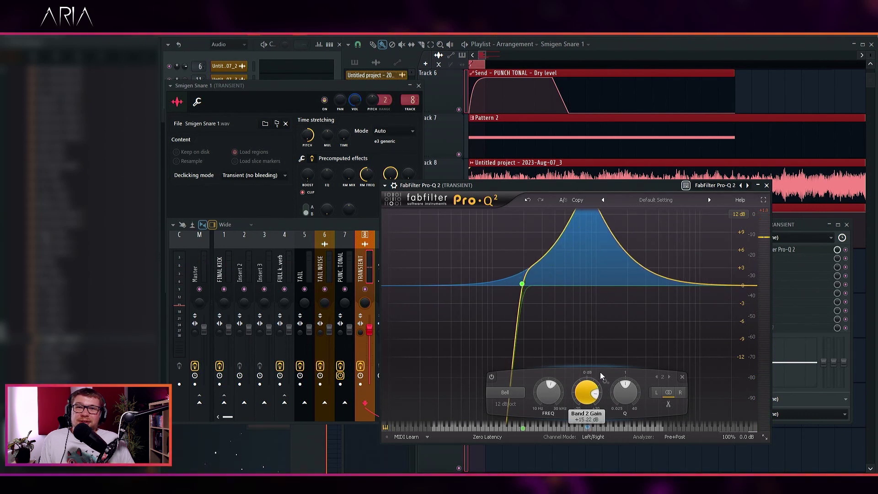
click(739, 213)
click(750, 255)
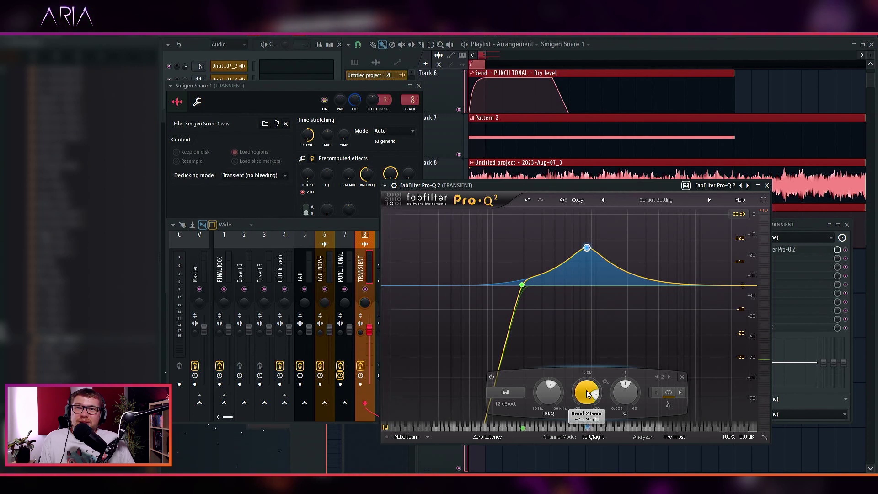
click(506, 403)
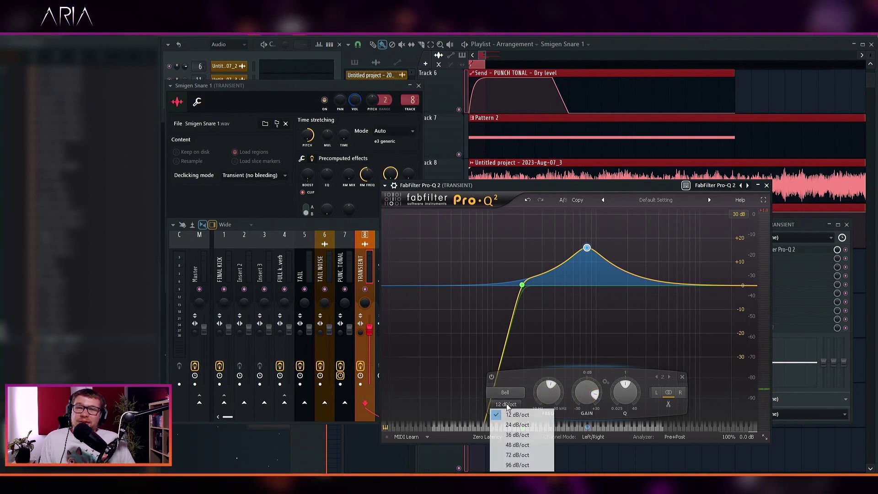
click(518, 435)
drag(625, 392, 635, 373)
Add a bell cut of about 28 dB near 318 Hz and another bell cut of about 7 dB near 10.7 kHz.
mouse_move(534, 301)
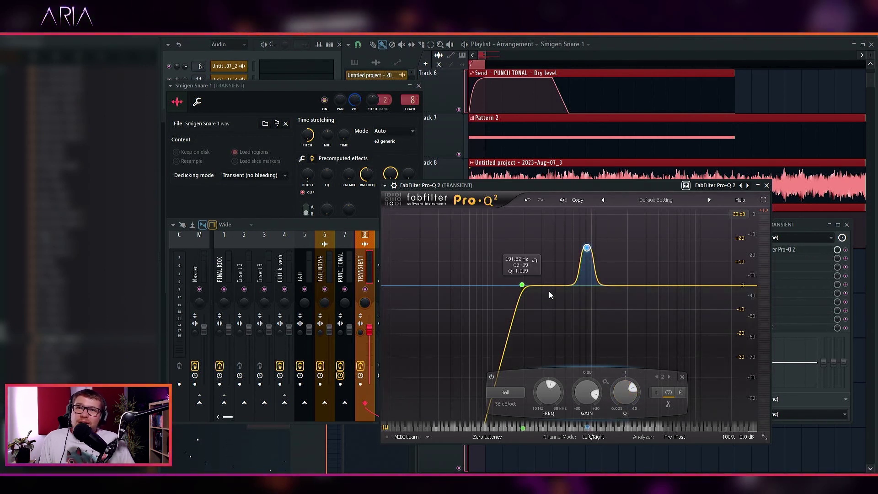
drag(550, 292, 545, 356)
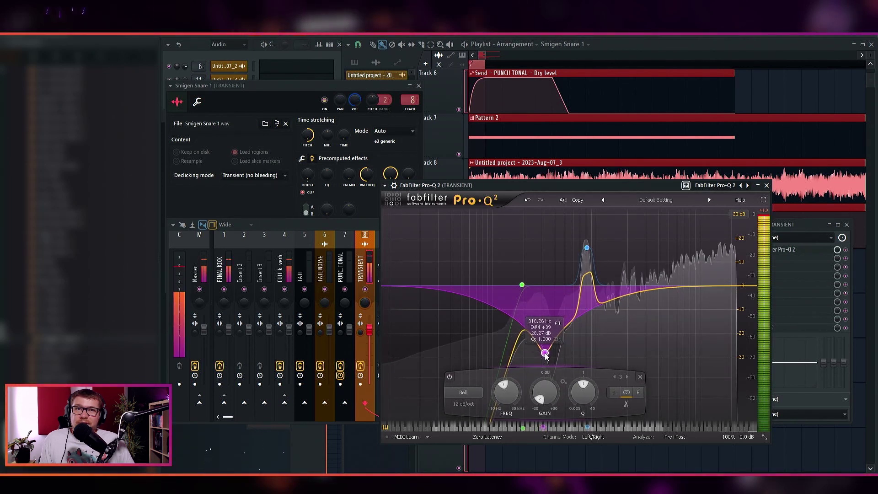
click(705, 288)
drag(705, 289, 703, 302)
click(564, 393)
click(579, 391)
click(580, 390)
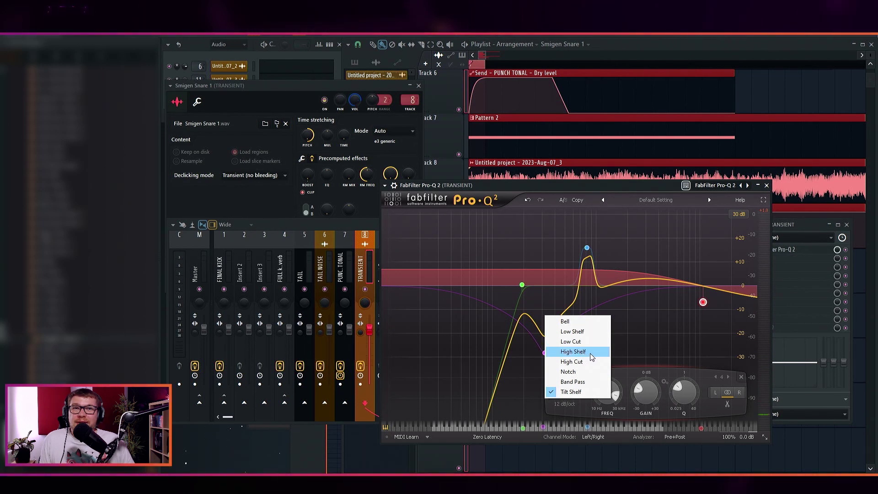
click(565, 321)
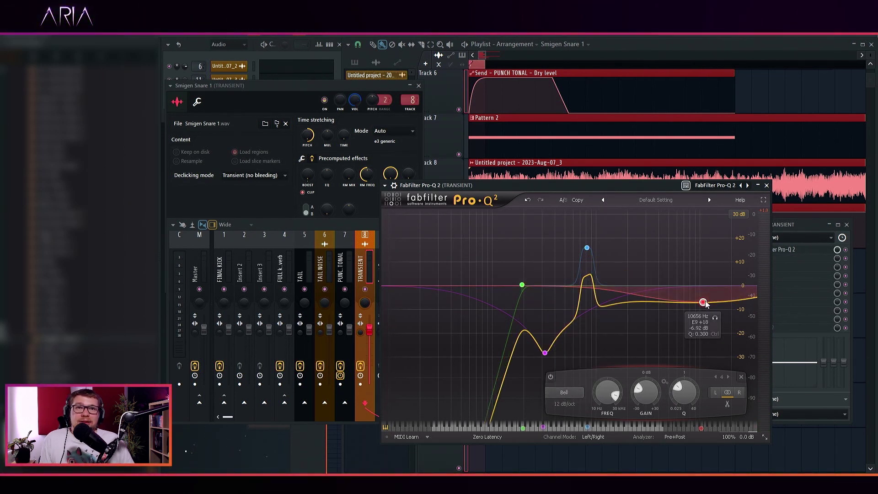
Move the high bell cut slightly higher, narrow it with a 48 dB/oct slope, and set its gain to -3.75 dB during playback.
drag(703, 302, 717, 301)
scroll(718, 301, up, 3)
drag(684, 392, 700, 378)
click(565, 404)
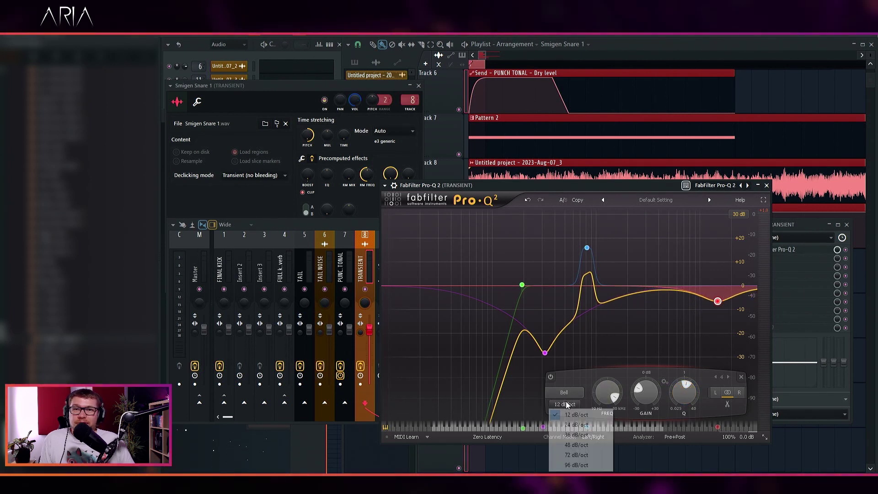
click(577, 445)
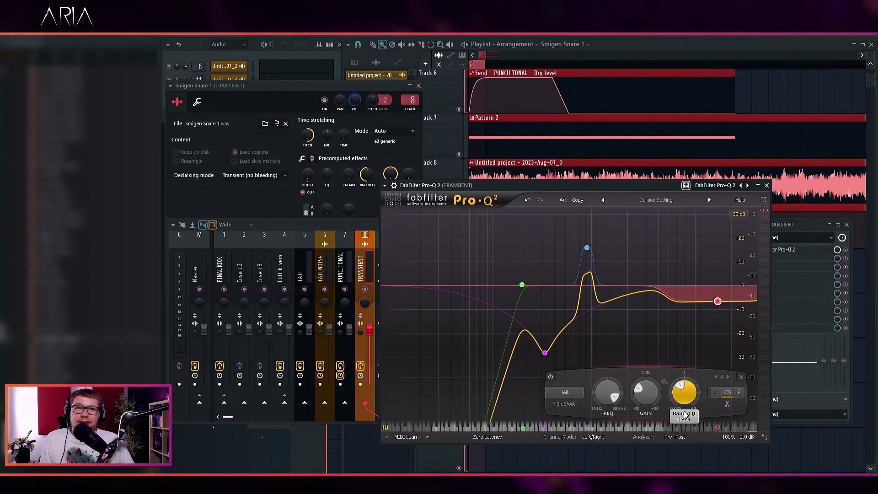
scroll(657, 388, up, 2)
key(space)
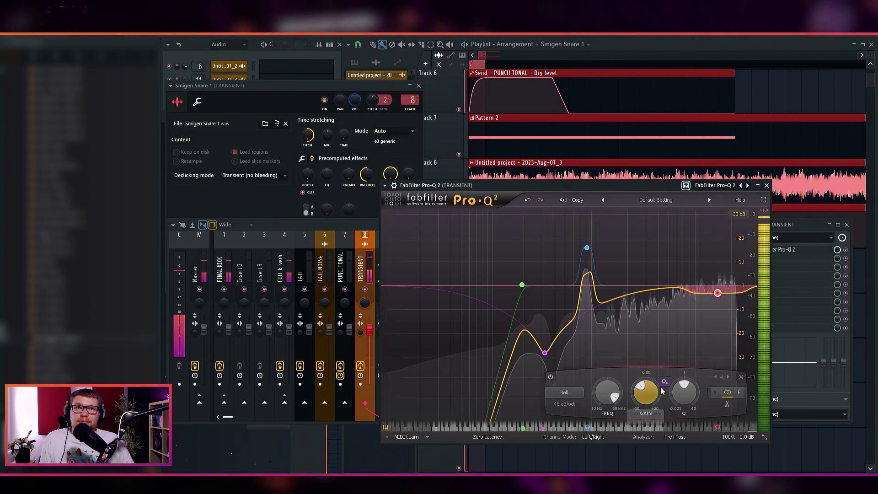
scroll(651, 398, up, 1)
scroll(650, 401, up, 2)
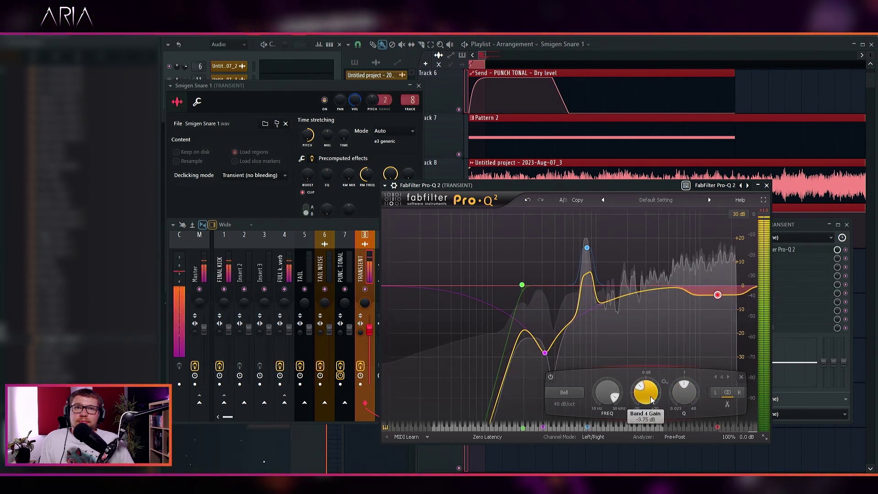
scroll(653, 396, up, 1)
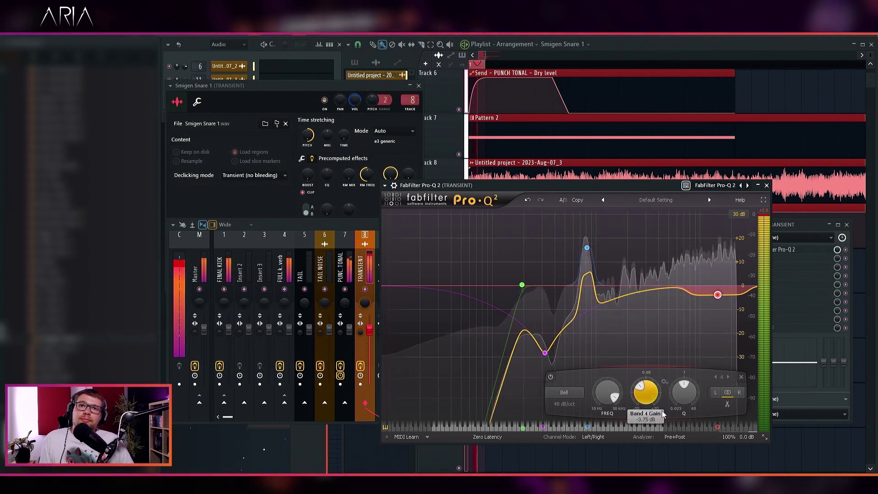
Extend the playlist loop range to the end of the Pattern 2 clip and audition the full layered kick.
click(615, 459)
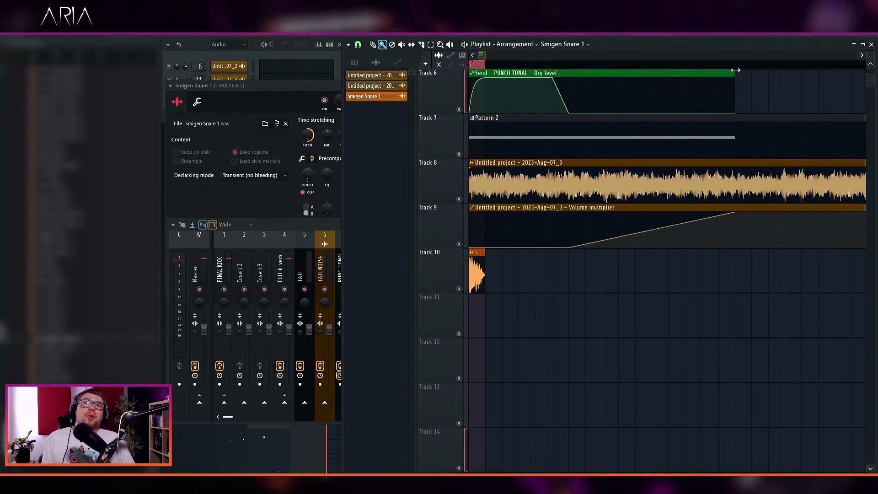
drag(735, 64, 399, 118)
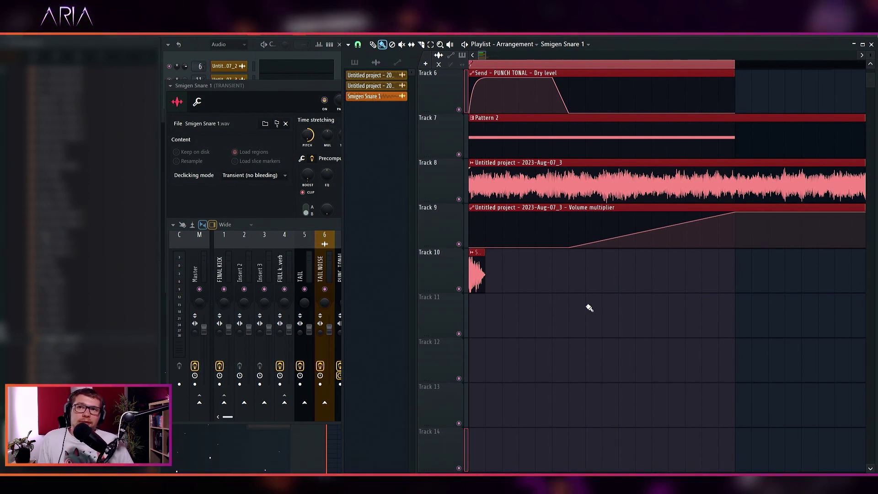
key(space)
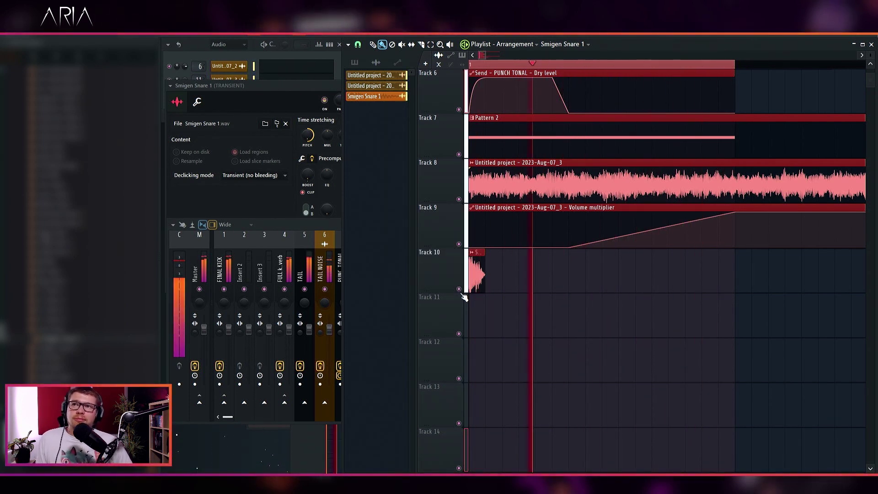
key(space)
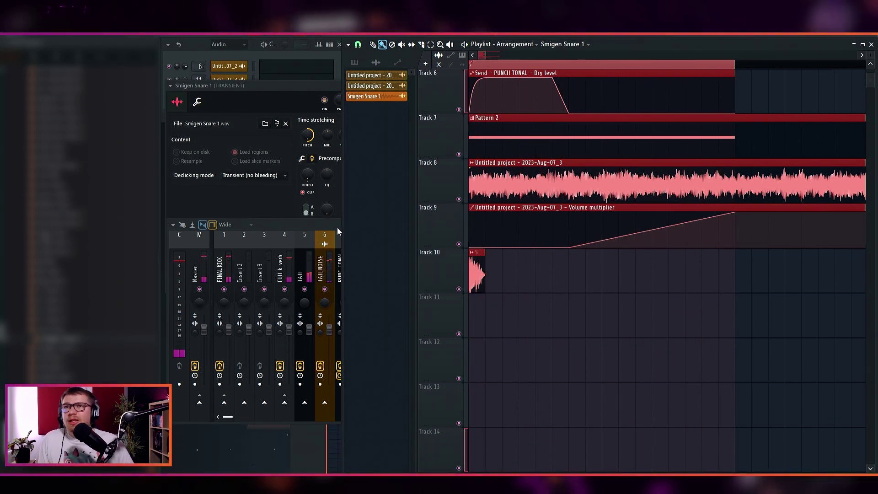
Place the FPC 1 Kick sample from the browser on Track 11, just after the snare clip.
click(338, 231)
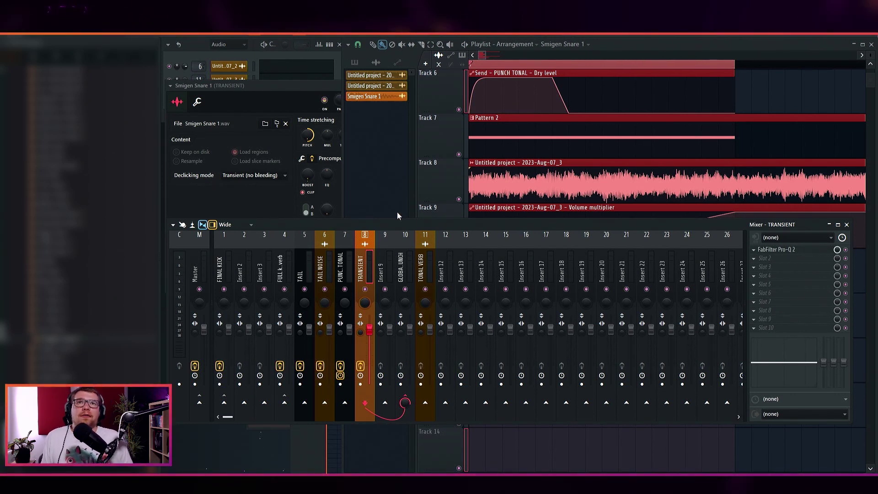
click(786, 108)
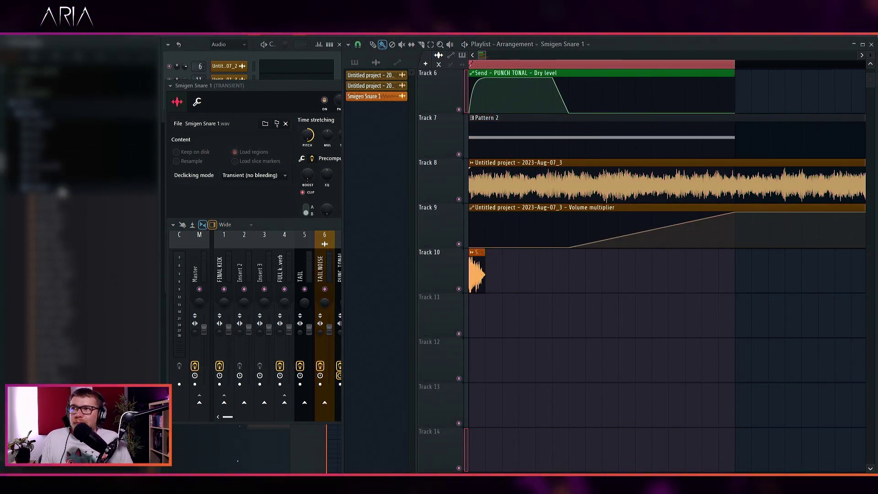
scroll(63, 192, down, 3)
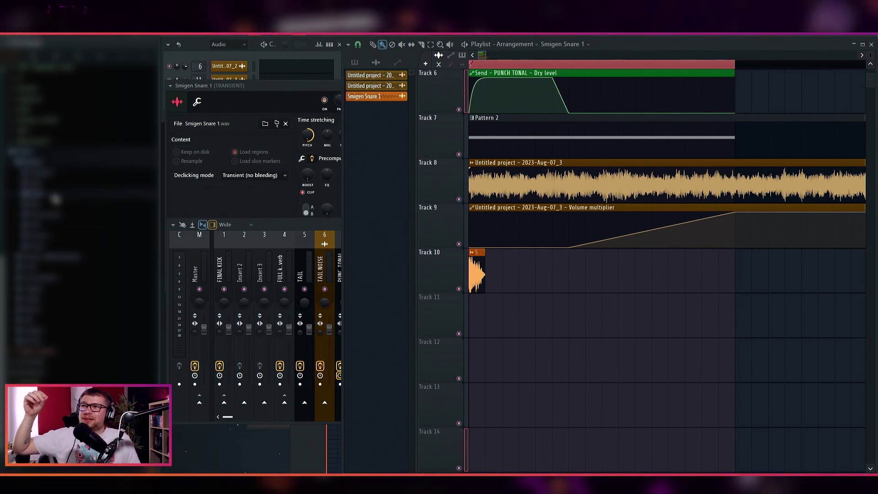
click(58, 194)
drag(63, 296, 493, 338)
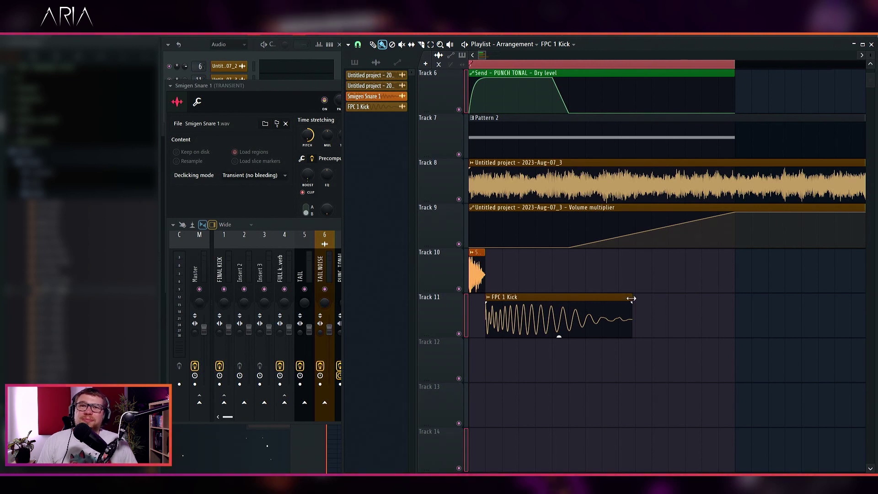
Trim the FPC 1 Kick clip to run from the snare's end to the PUNCH TONAL fade's end, and add a fade-in and fade-out.
scroll(475, 323, up, 2)
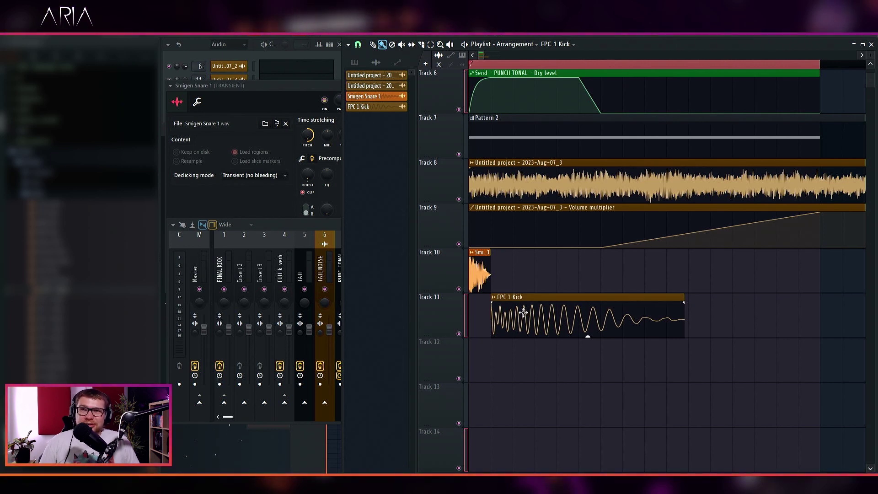
drag(525, 311, 521, 312)
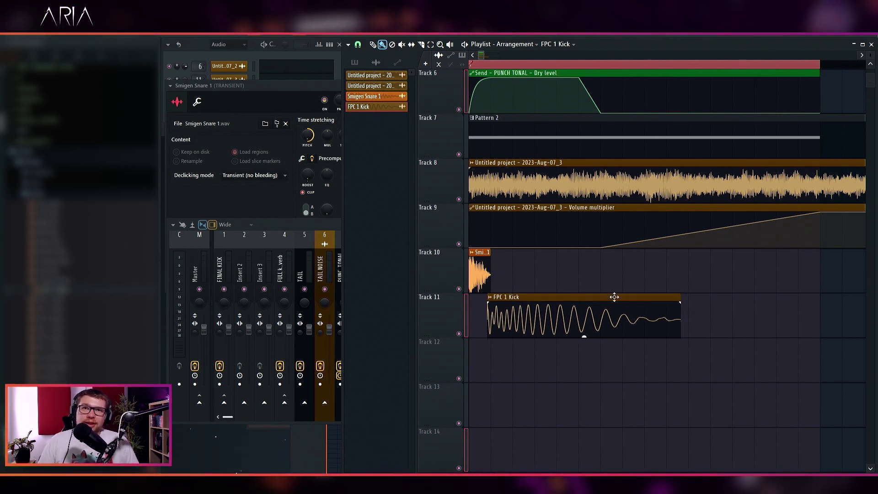
drag(678, 296, 601, 306)
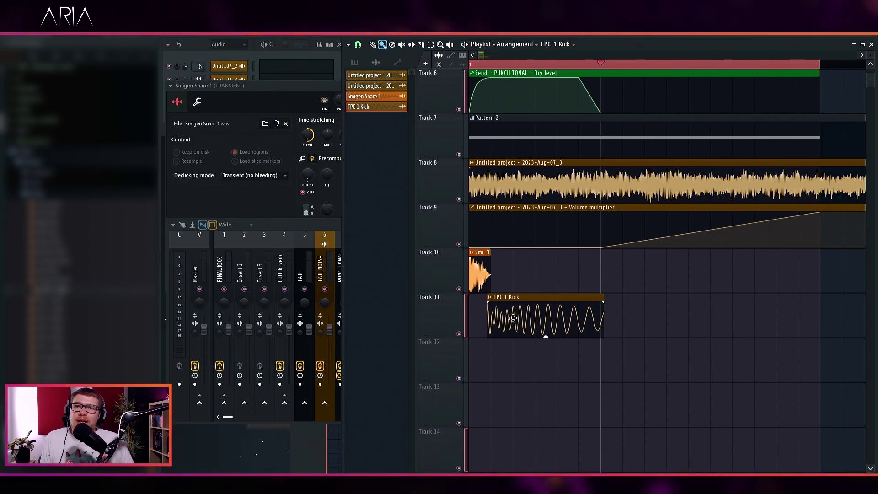
drag(485, 296, 489, 297)
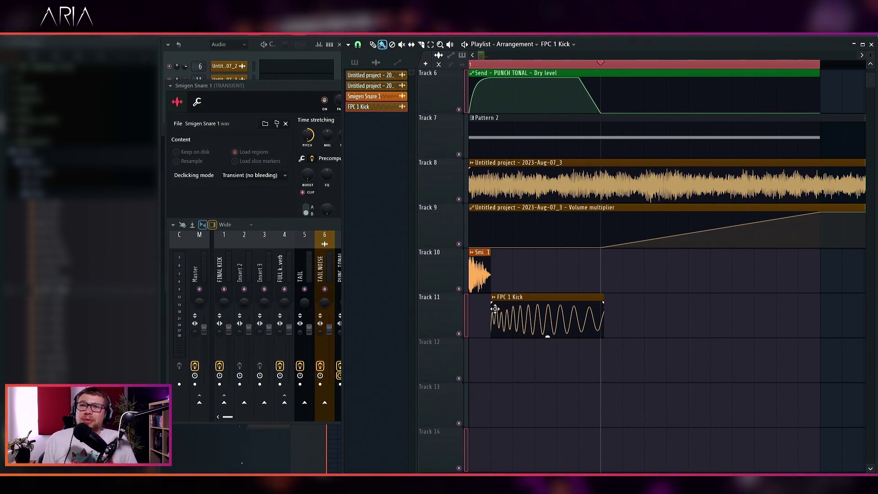
drag(494, 306, 547, 299)
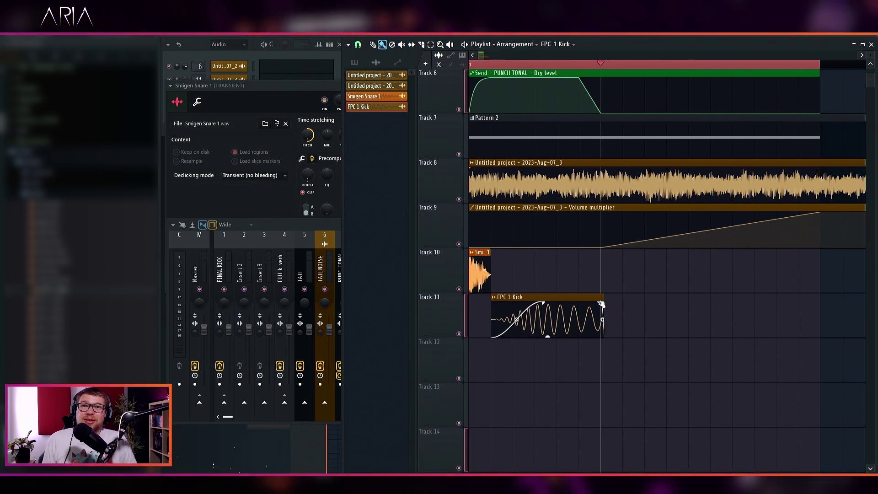
drag(580, 297, 582, 295)
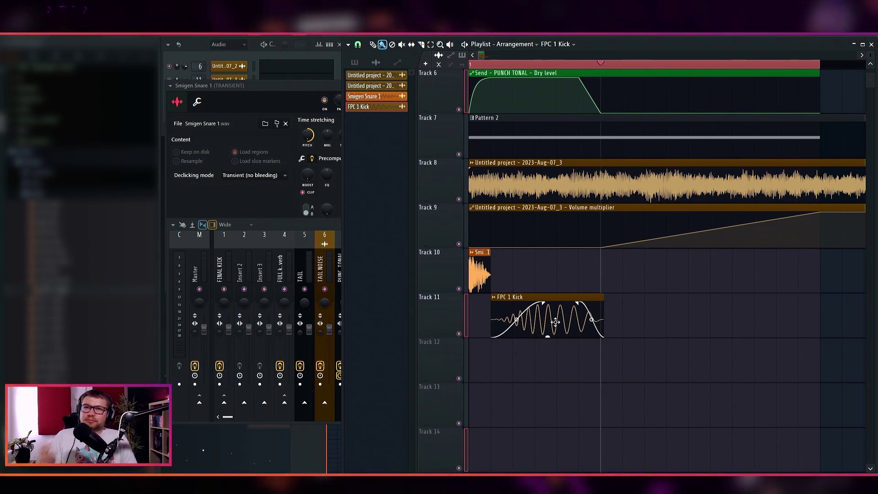
Set the FPC 1 Kick channel's pitch range to 1, raise its pitch, and extend the clip's end to meet the end of the punch fade.
double_click(555, 322)
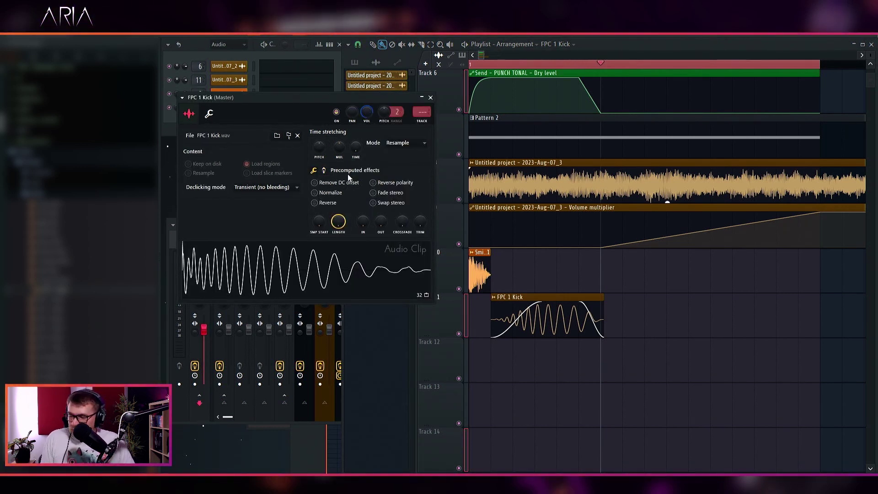
scroll(387, 113, down, 1)
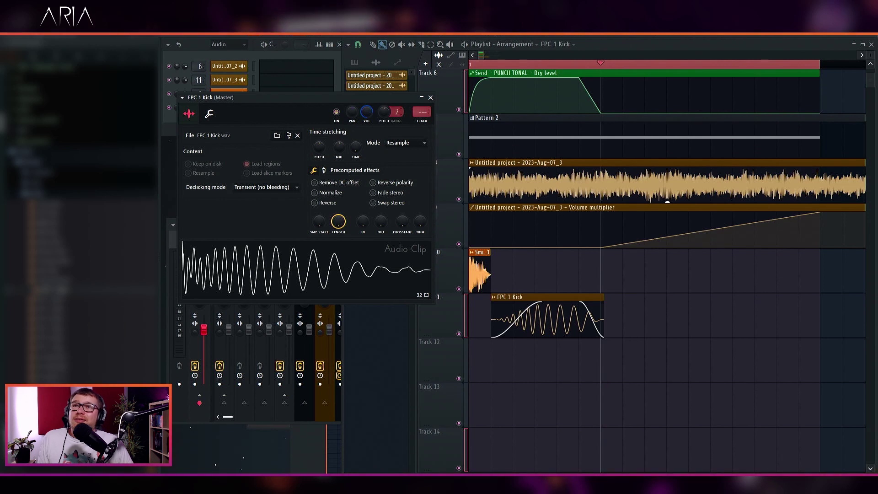
scroll(387, 113, up, 2)
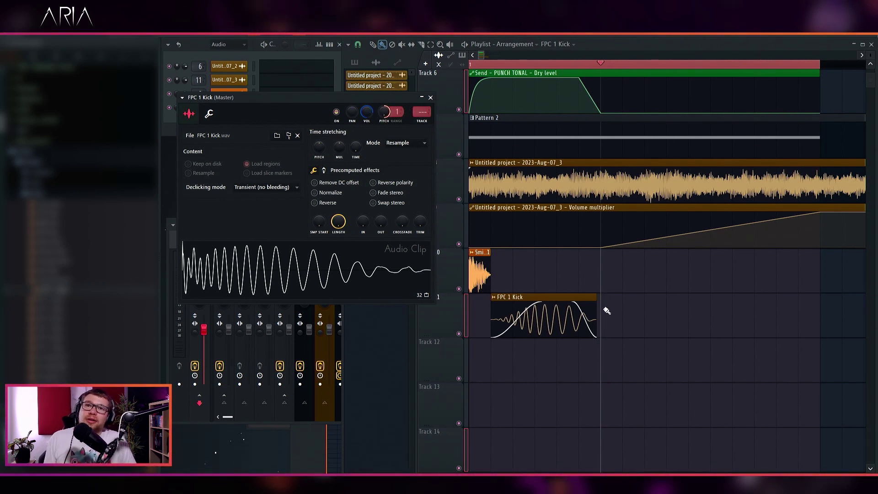
drag(596, 293, 603, 299)
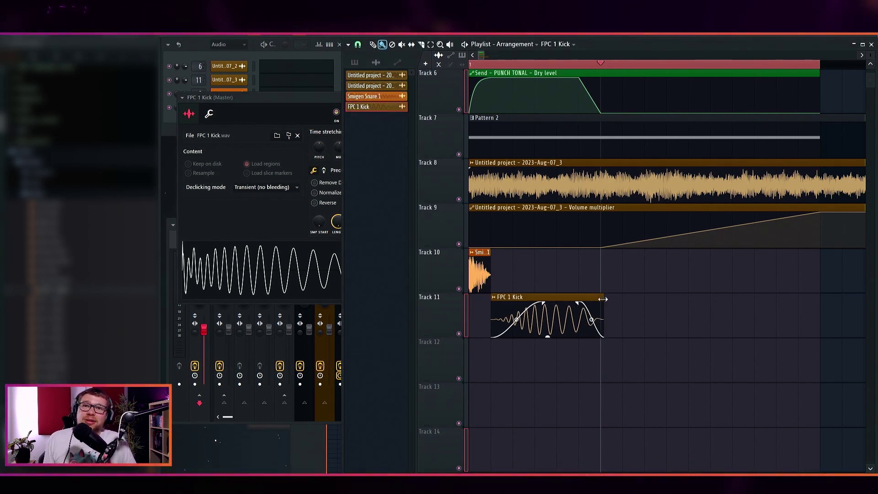
Apply a Pogo pitch bend to the FPC 1 Kick sample in its precomputed effects.
click(267, 225)
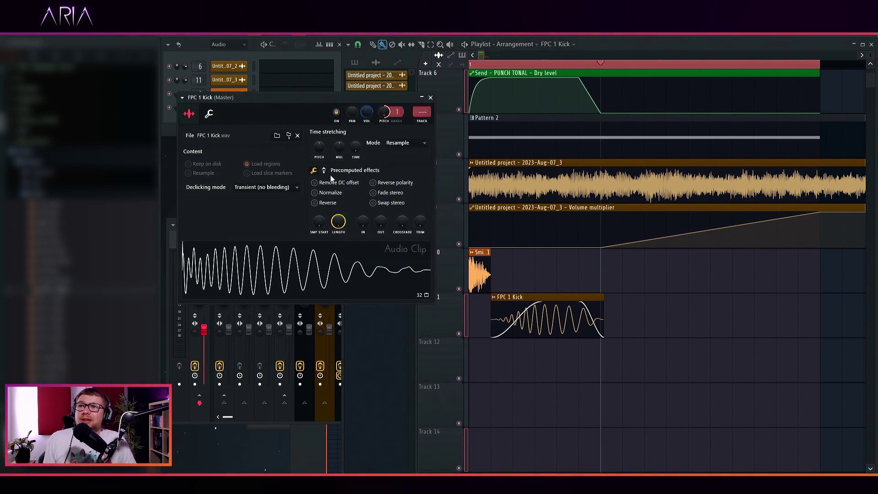
drag(419, 221, 420, 216)
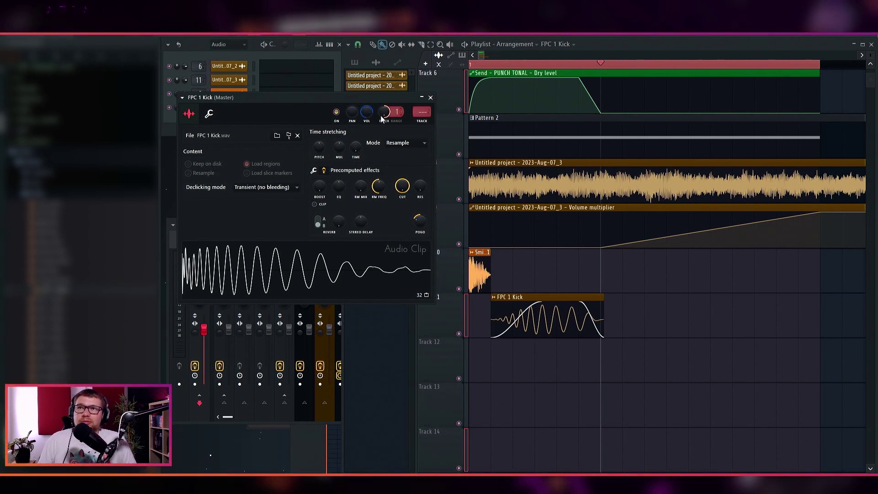
click(320, 171)
click(324, 170)
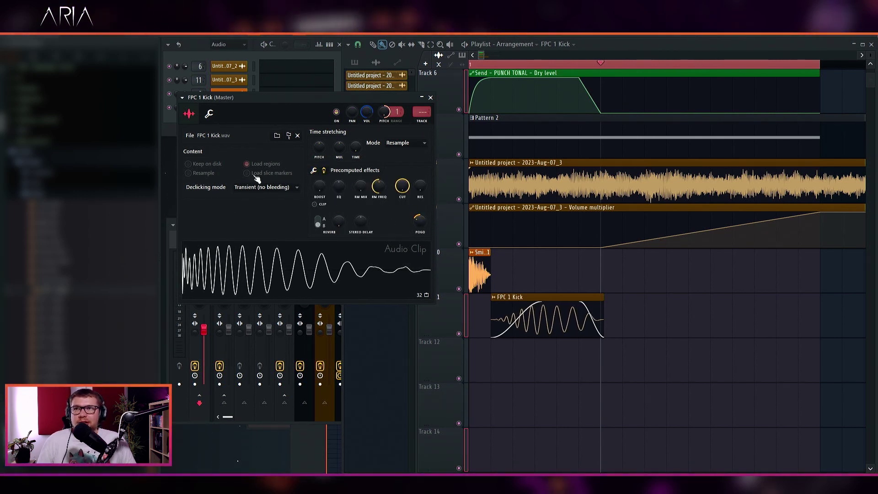
click(314, 171)
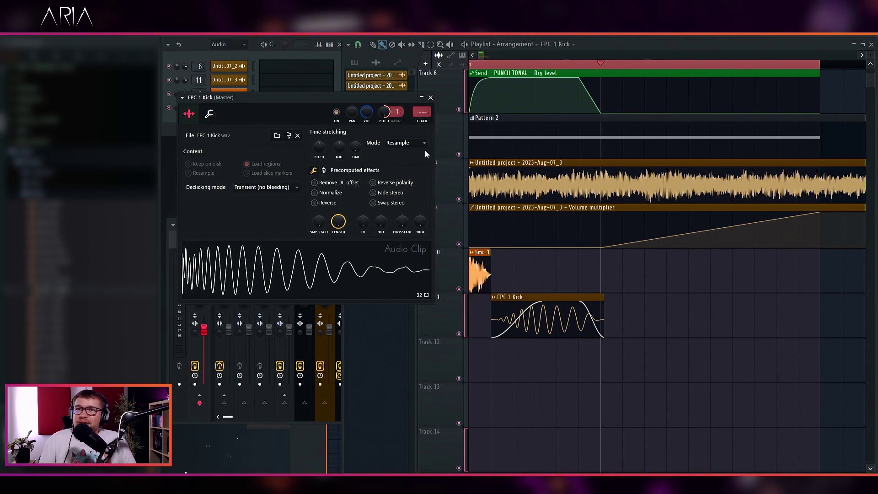
Route the FPC 1 Kick channel to mixer track 9 and rename that track "low end punch".
click(422, 120)
key(ctrl+l)
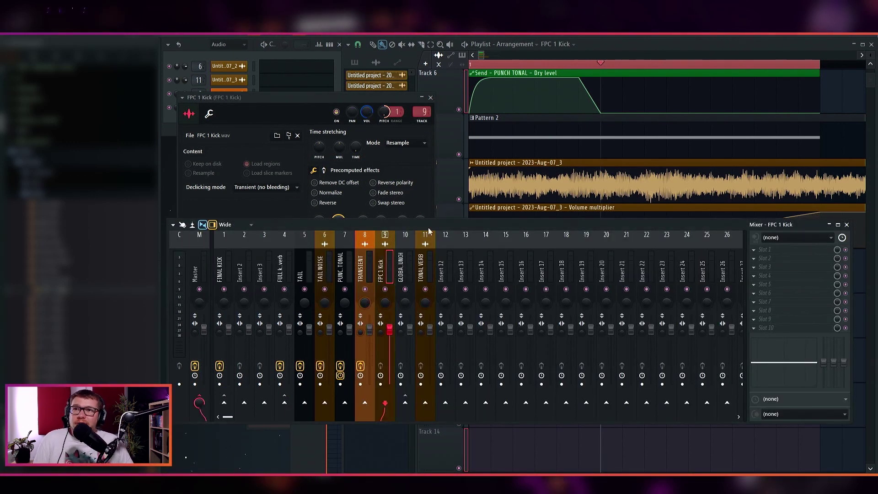
double_click(385, 273)
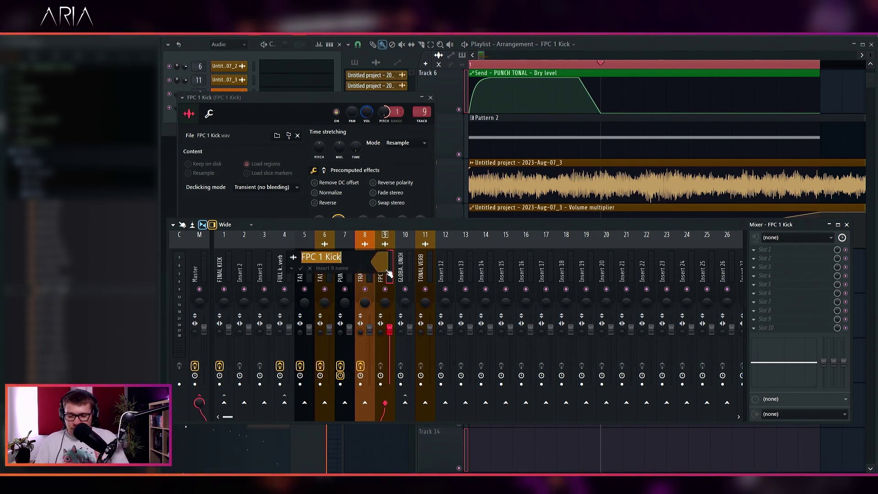
text(low end punch)
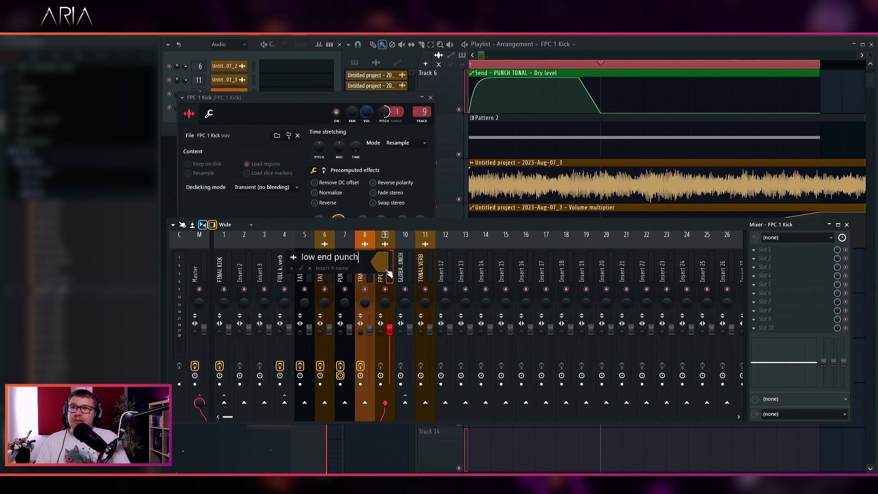
key(Return)
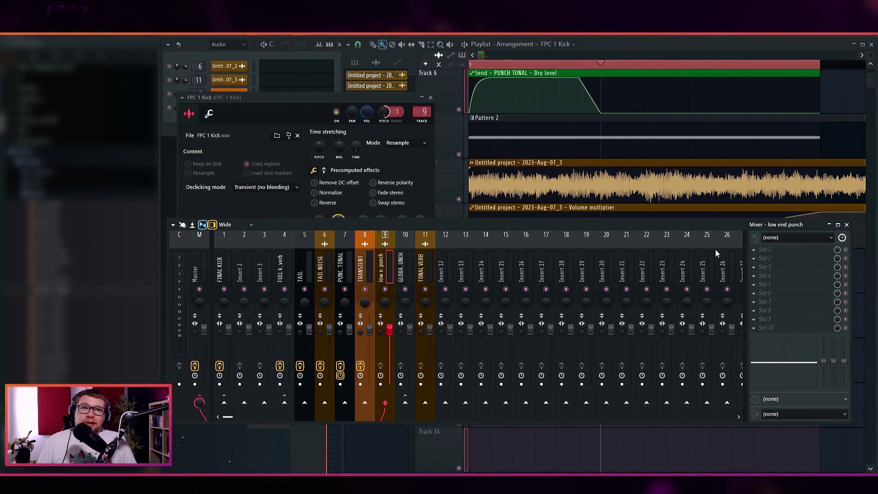
Insert Fruity Fast Dist in the first effect slot of the low end punch track, keeping its default settings.
click(757, 252)
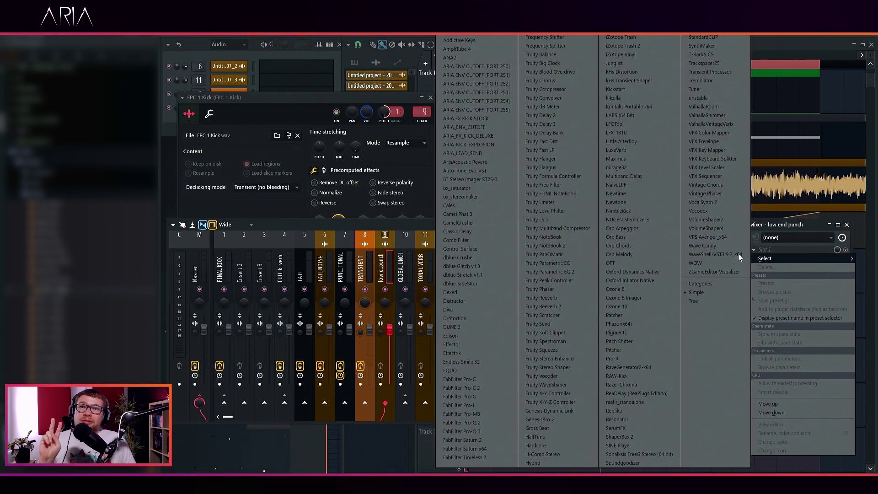
click(559, 142)
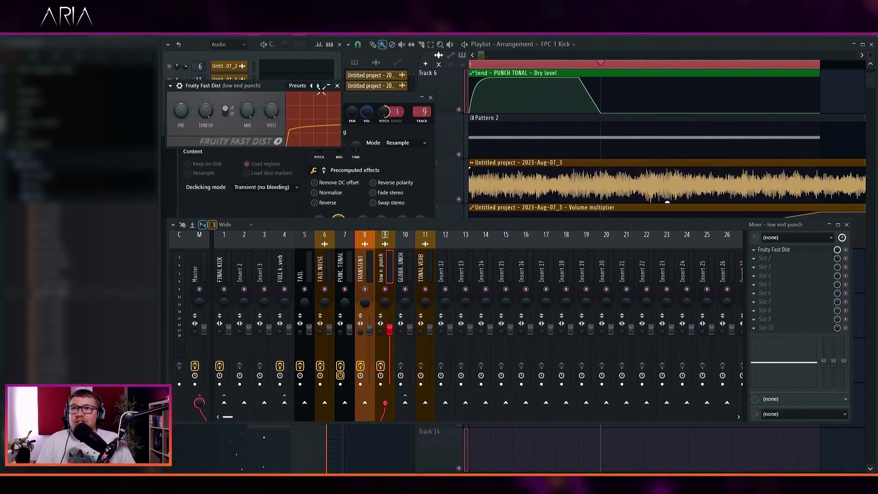
click(337, 86)
Insert FabFilter Pro-Q 2 after the distortion and add a 48 dB/oct high cut at about 100 Hz, fine-tuning it during playback.
click(763, 258)
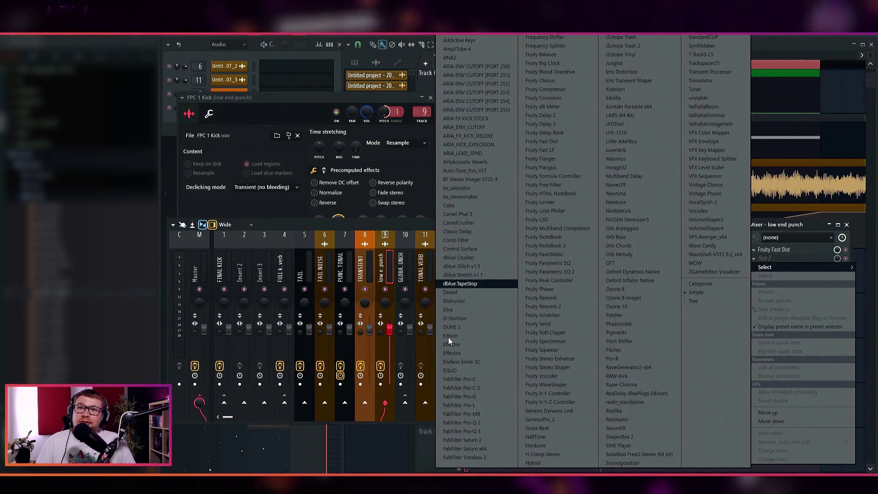
click(483, 422)
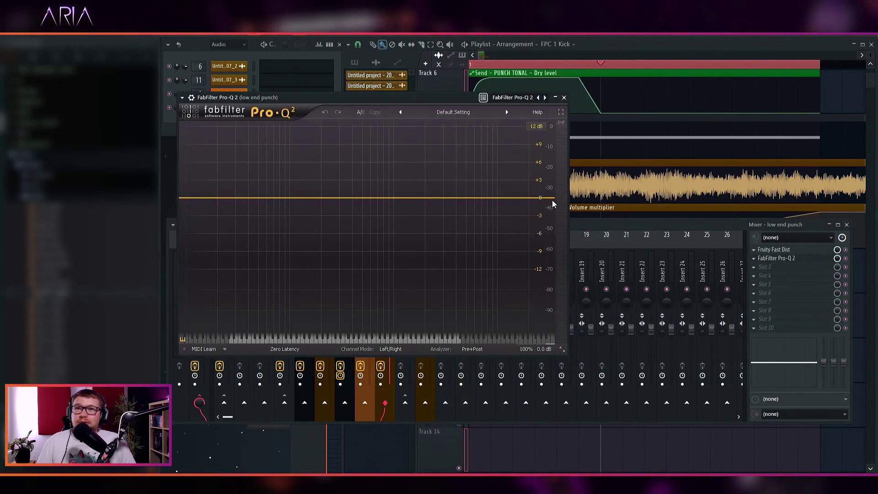
drag(549, 200, 290, 197)
click(208, 315)
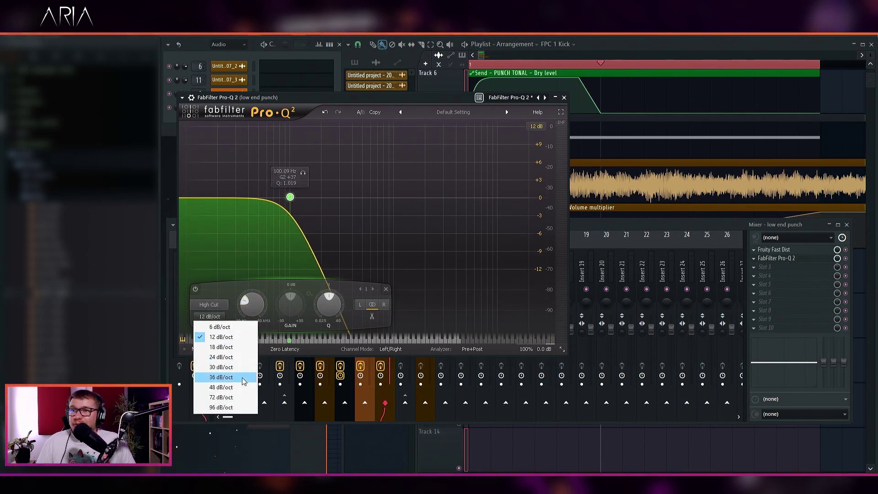
click(221, 386)
mouse_move(286, 202)
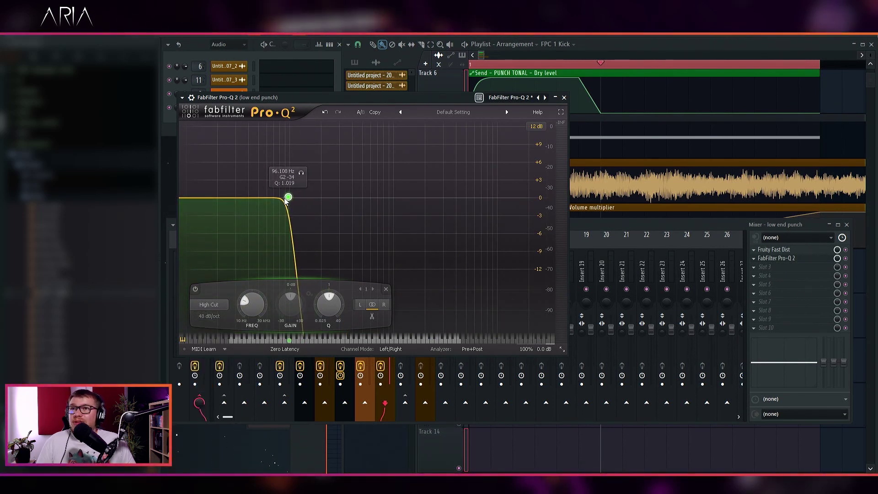
drag(286, 201, 289, 201)
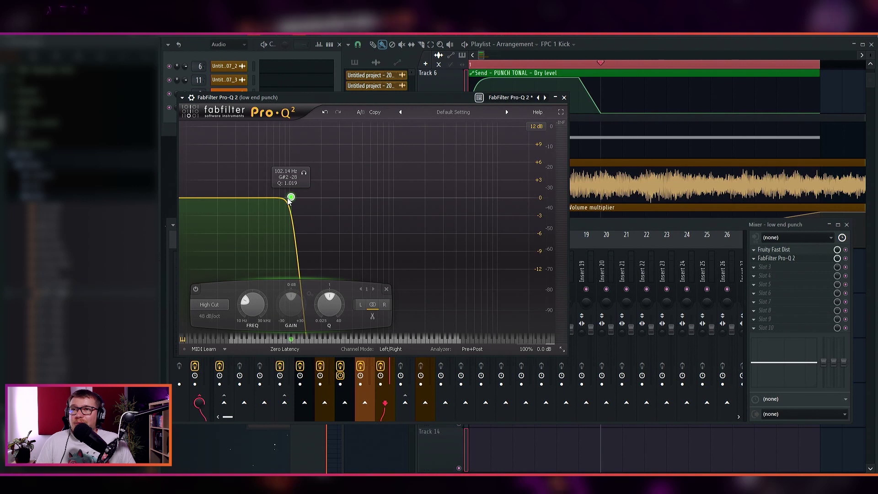
key(space)
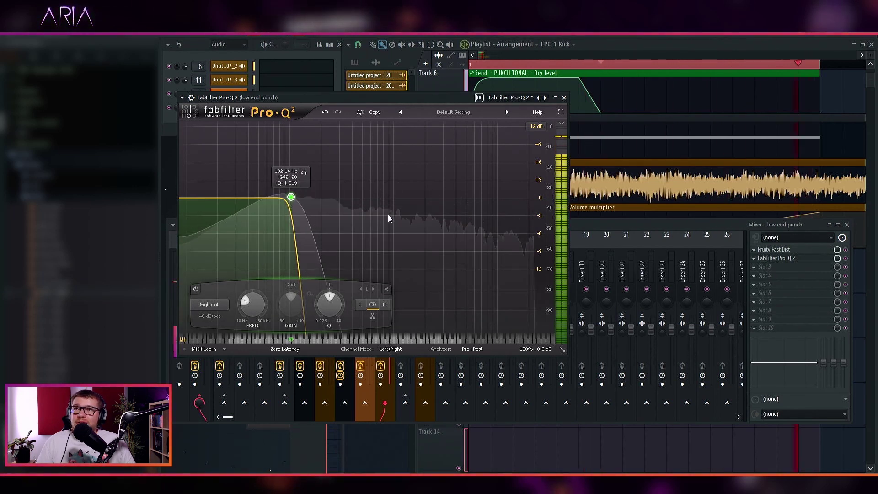
mouse_move(291, 203)
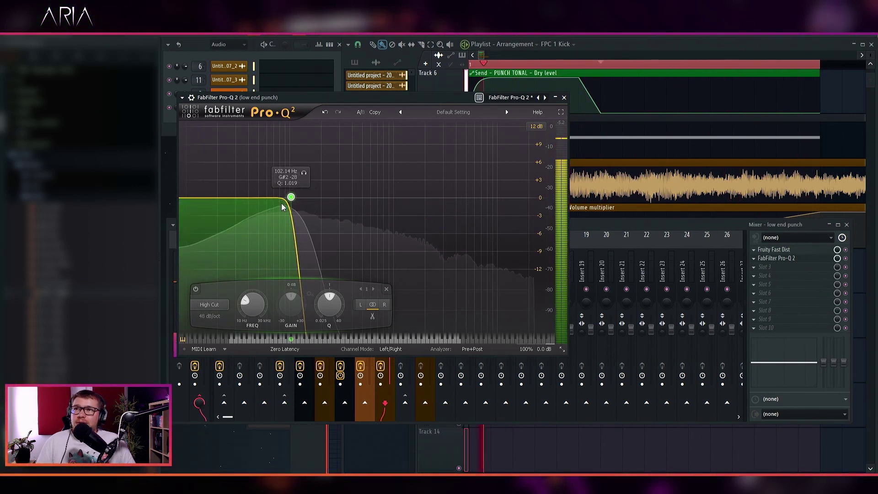
mouse_move(291, 204)
mouse_down()
mouse_move(311, 204)
mouse_move(292, 203)
mouse_up()
Add a low shelf of about -7.5 dB near 32 Hz to the low end punch EQ, and close the EQ.
double_click(218, 198)
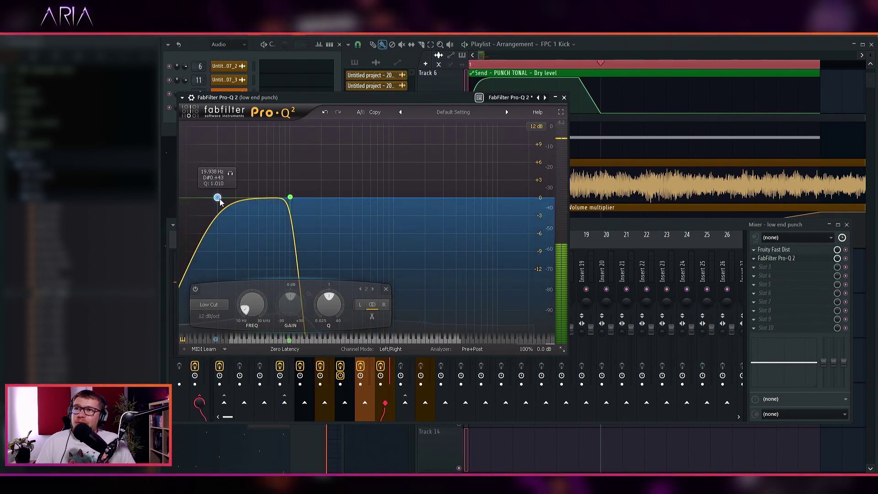
click(209, 305)
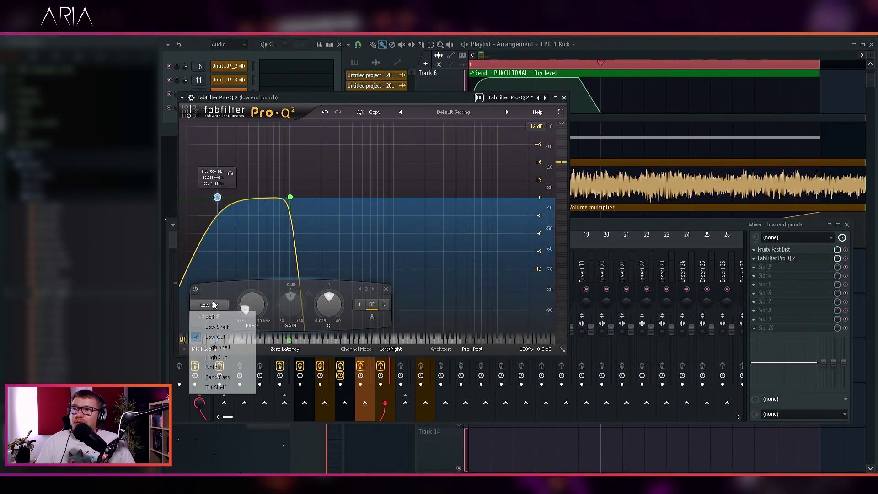
click(224, 327)
drag(218, 198, 239, 223)
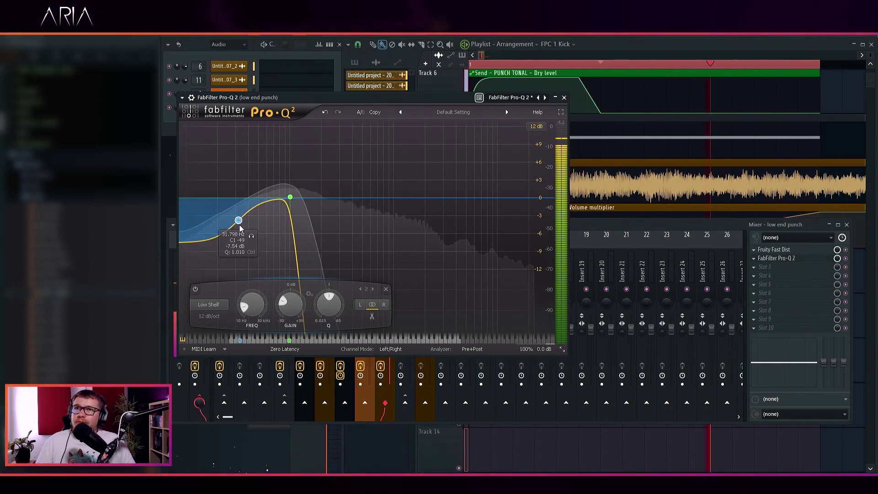
key(Escape)
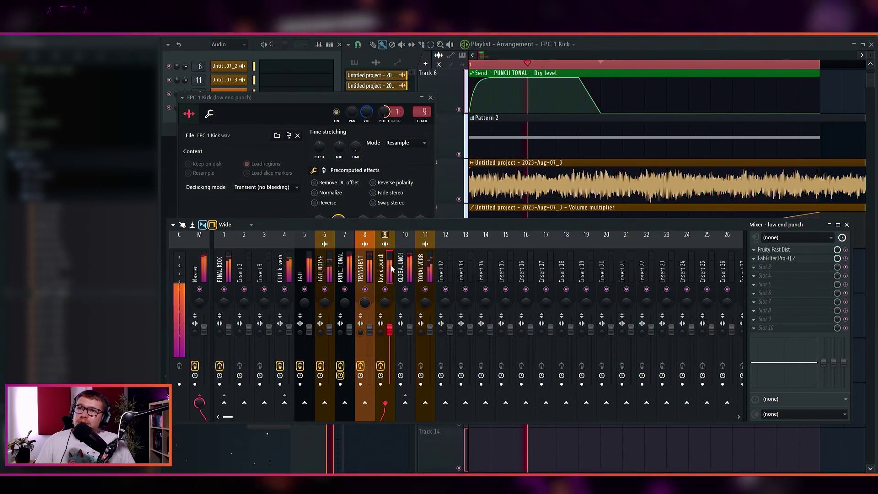
Route the low end punch track only to the GLOBAL PUNCH track, select that bus, and audition the full layered kick.
key(space)
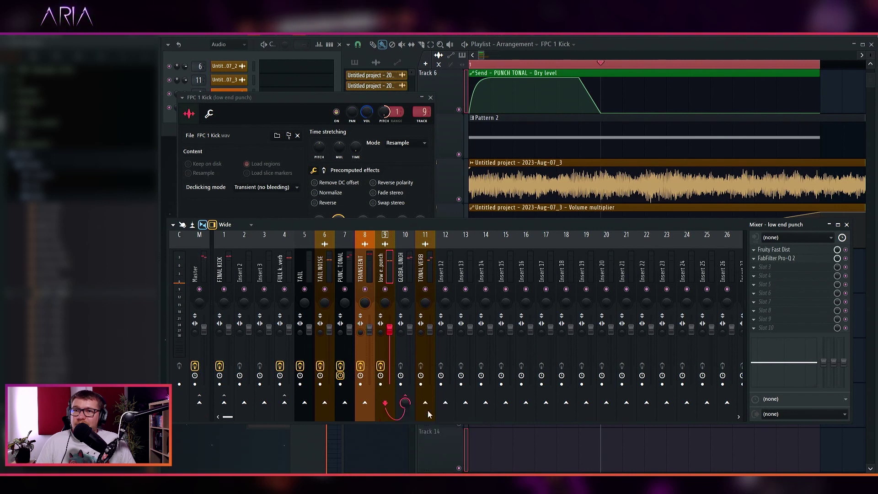
click(404, 263)
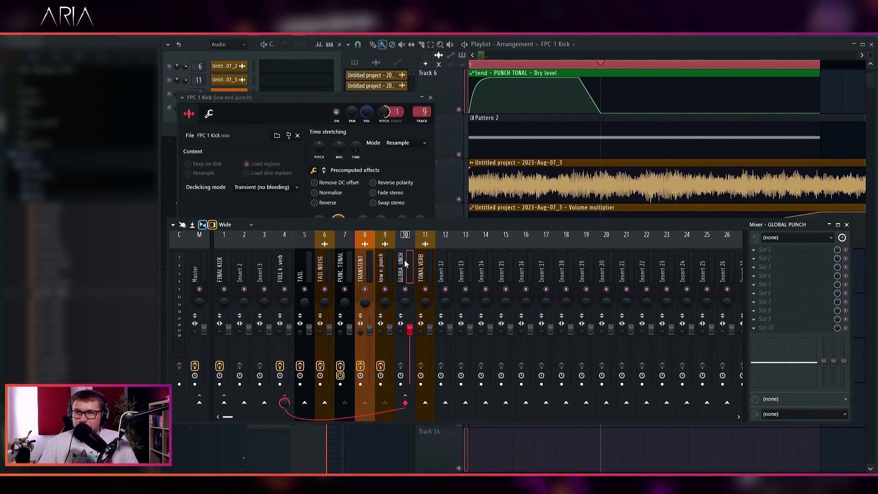
key(space)
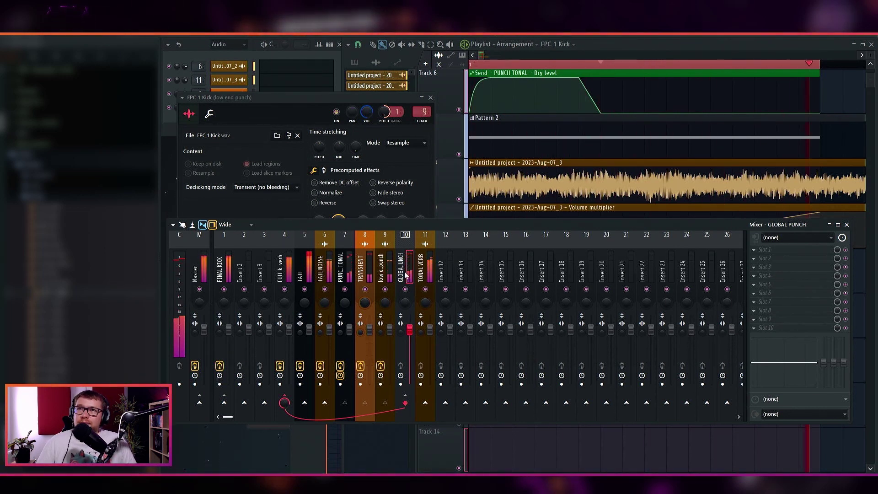
key(space)
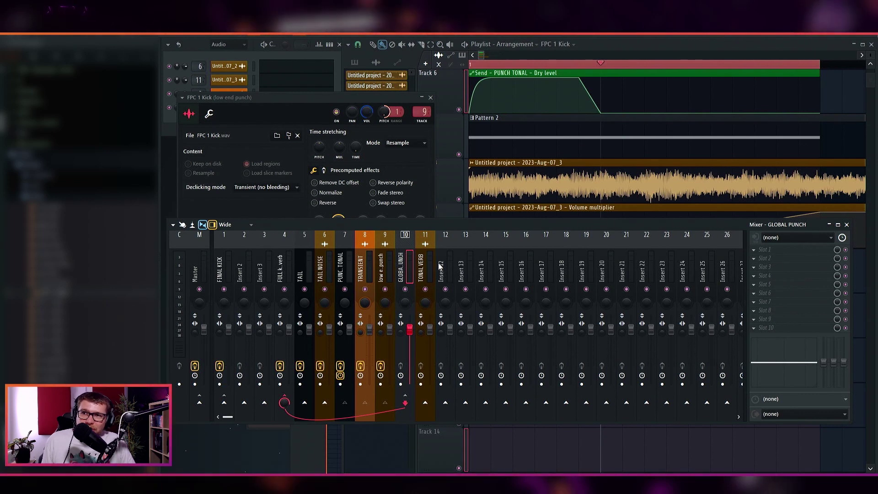
Close the open windows, select the TAIL mixer track and show all channels in the channel rack.
click(846, 224)
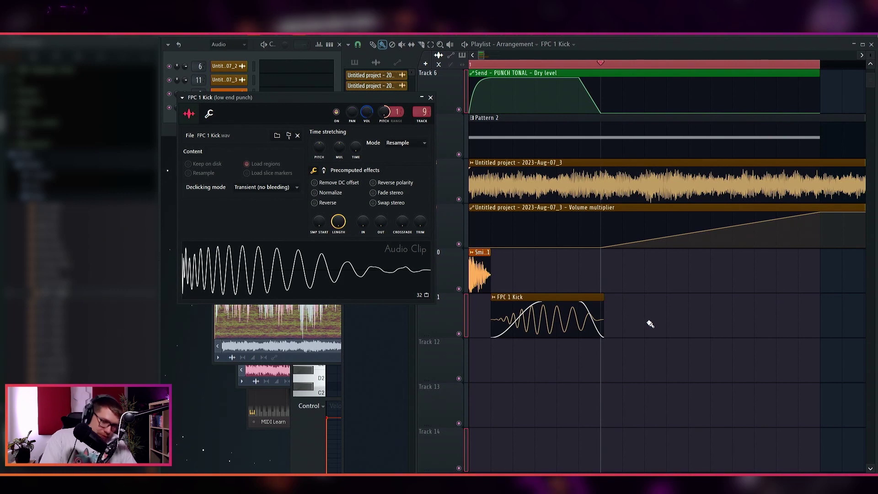
key(F12)
key(F5)
key(F6)
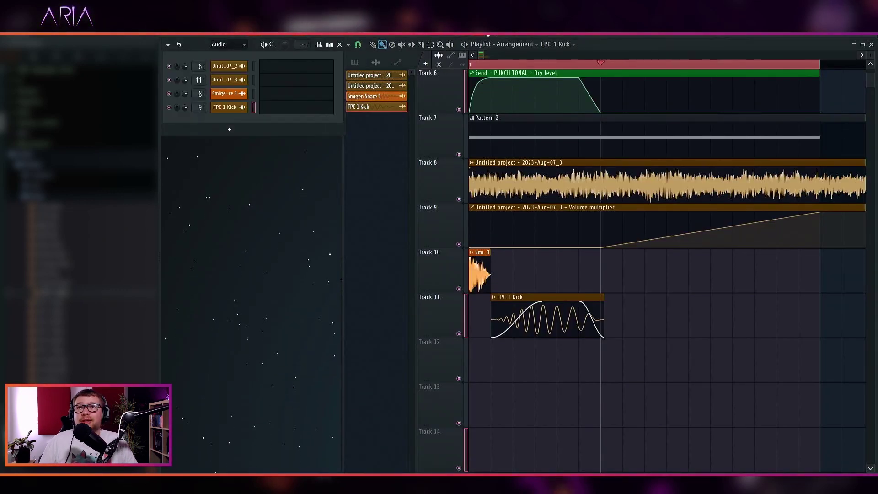
key(F9)
click(303, 265)
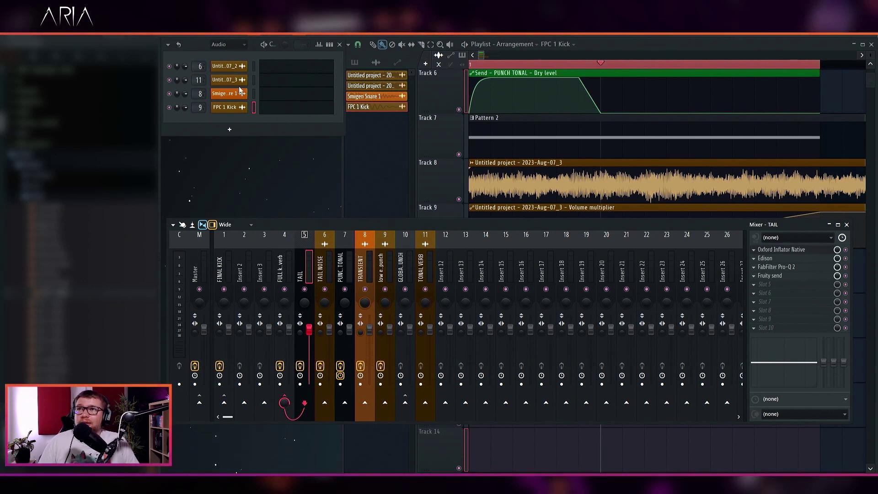
click(224, 47)
click(226, 53)
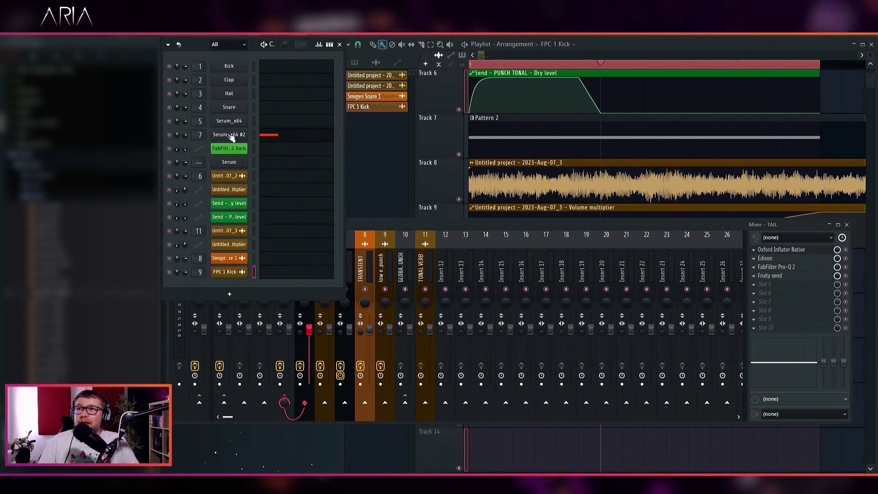
Compare the oscillator, filter and LFO settings of the Serum_x64 tail synth with the Serum_x64 #2 punch synth.
click(227, 135)
click(229, 121)
click(231, 134)
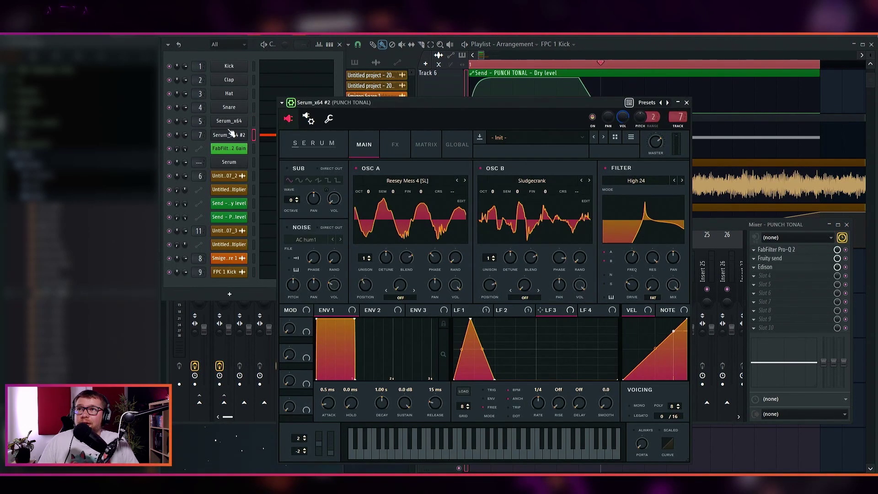
click(228, 122)
click(232, 136)
click(232, 126)
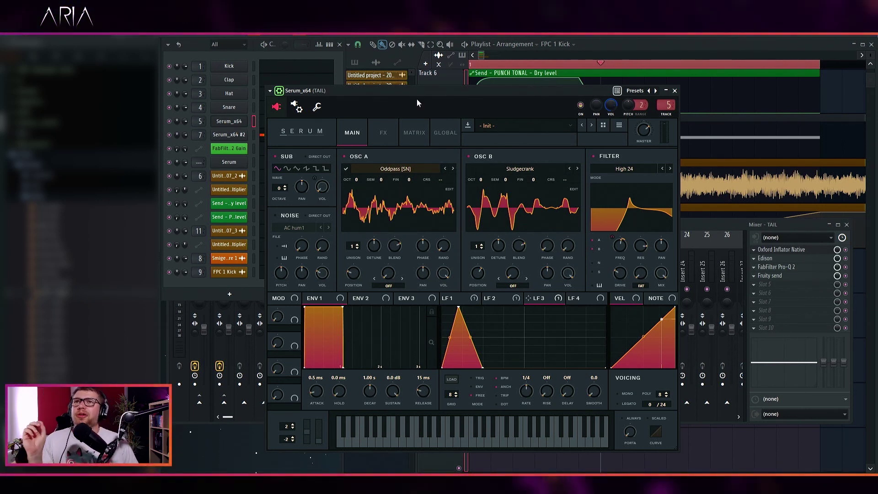
drag(427, 91, 464, 98)
click(229, 121)
click(229, 122)
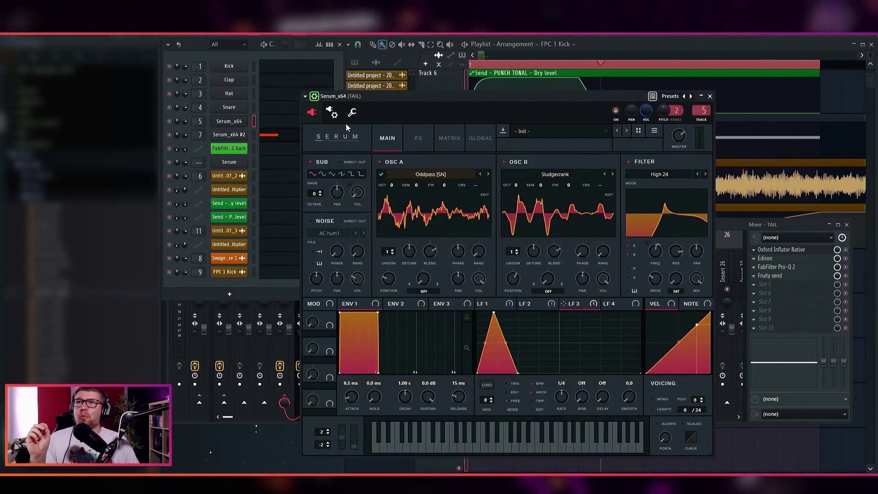
Try the tail's Serum_x64 on mixer track 12, view its LFO 2, and return it to track 5.
click(706, 122)
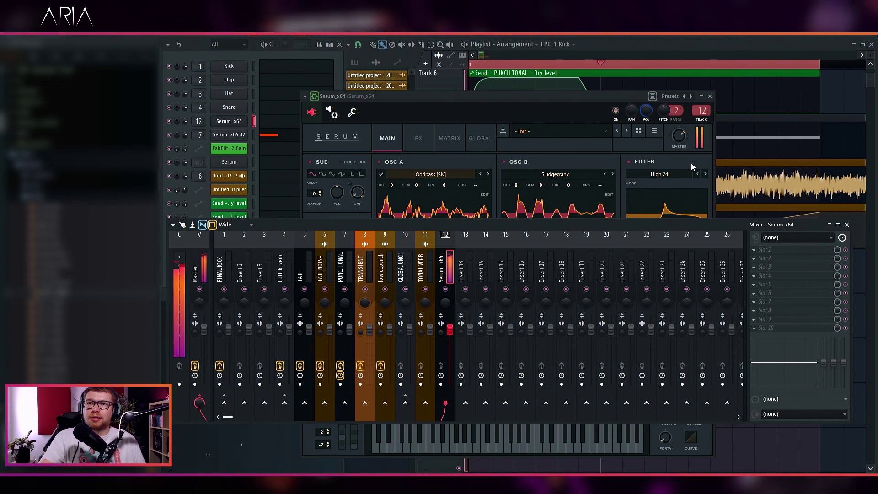
click(525, 111)
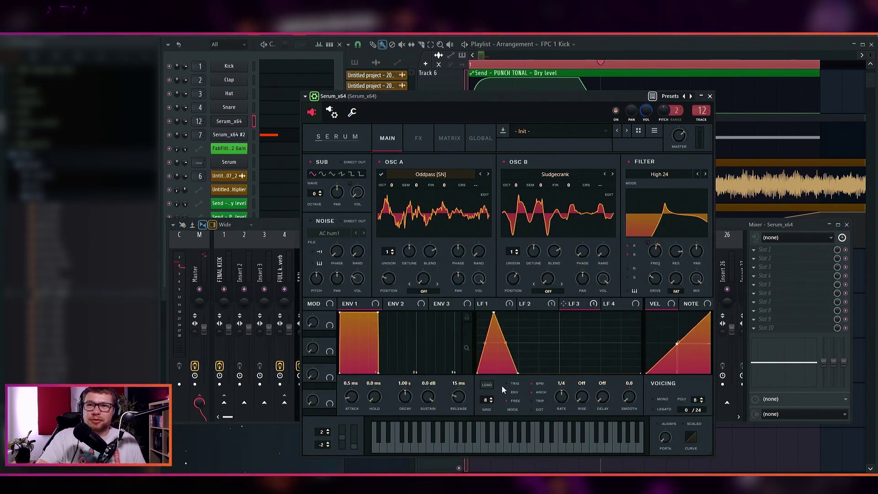
click(522, 305)
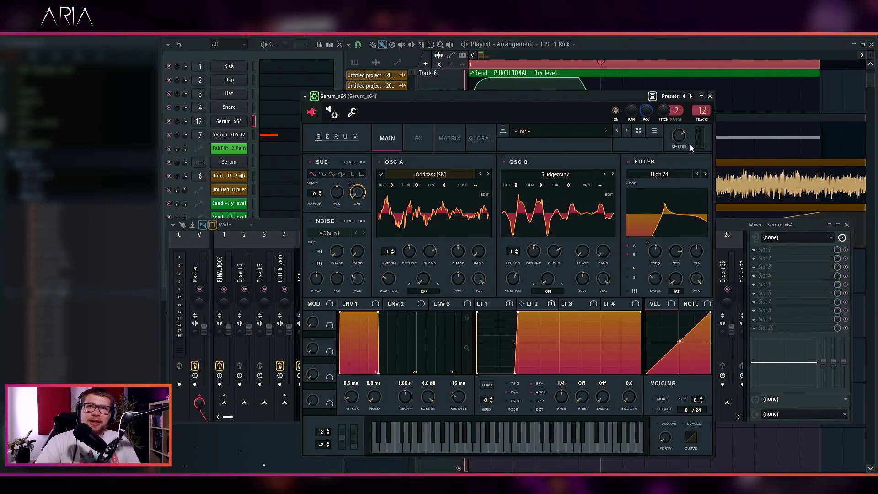
click(701, 111)
drag(700, 110, 703, 124)
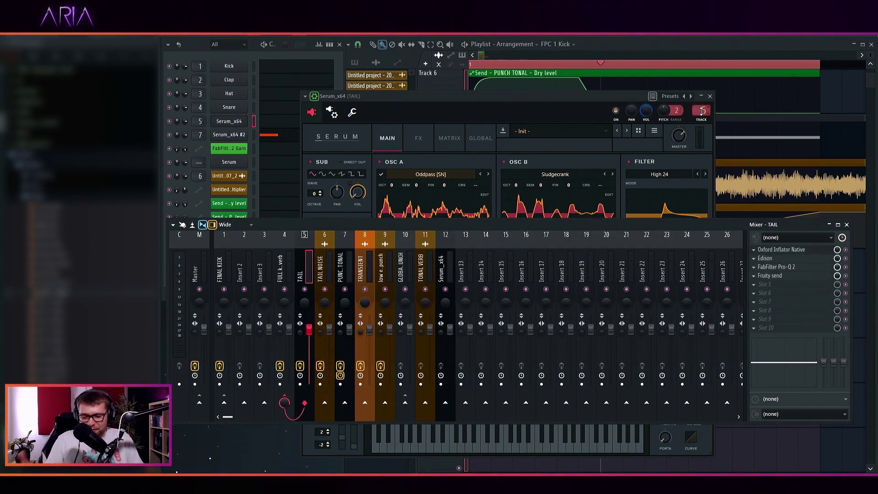
key(space)
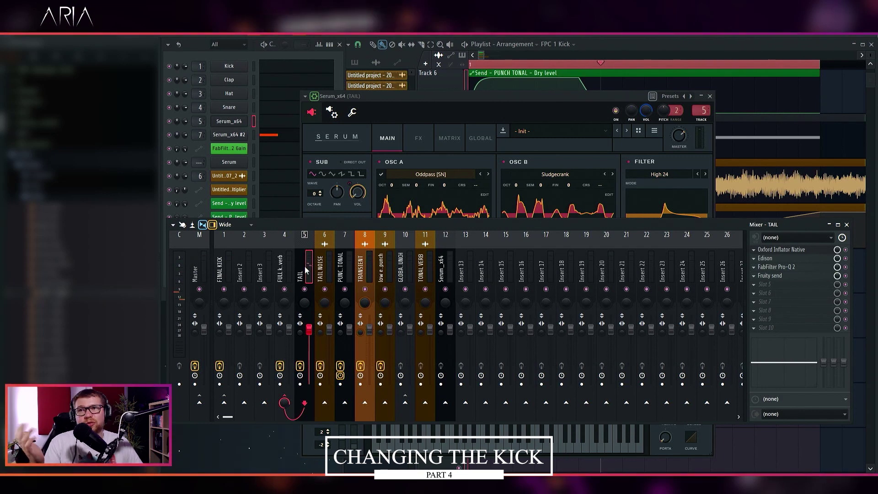
Review the tail's Serum_x64 main page once more and close its window.
click(238, 124)
click(238, 123)
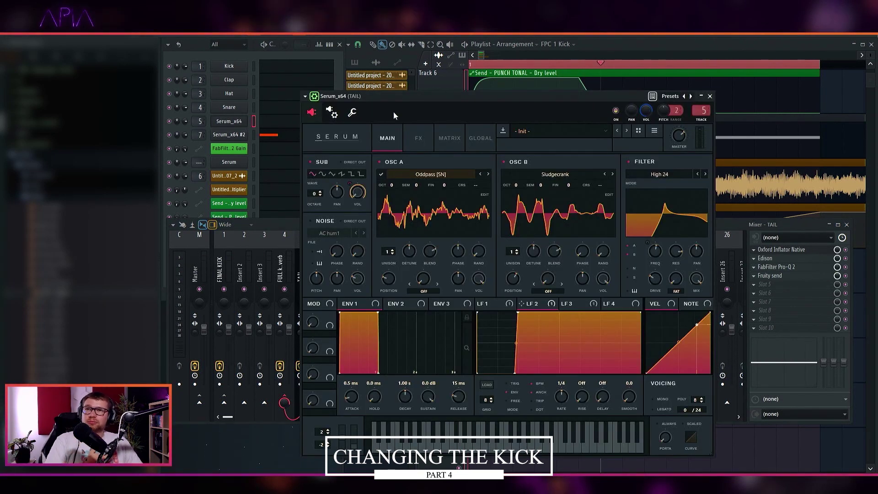
drag(448, 98, 410, 85)
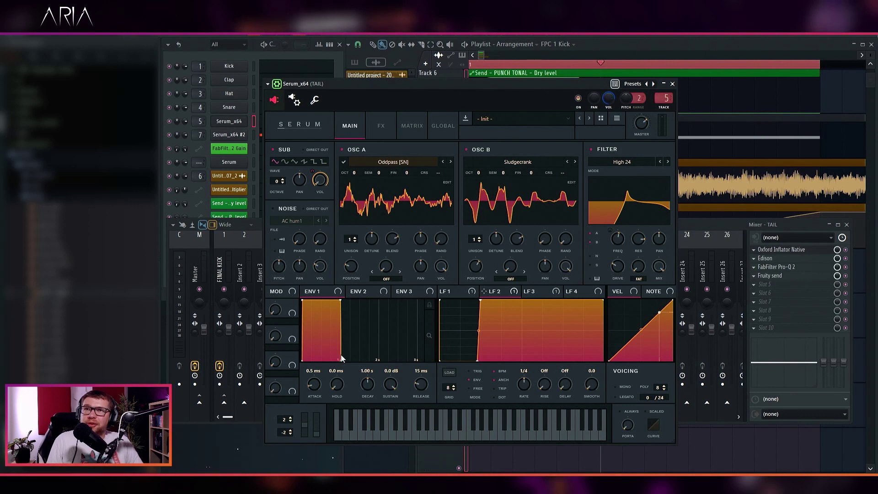
click(673, 84)
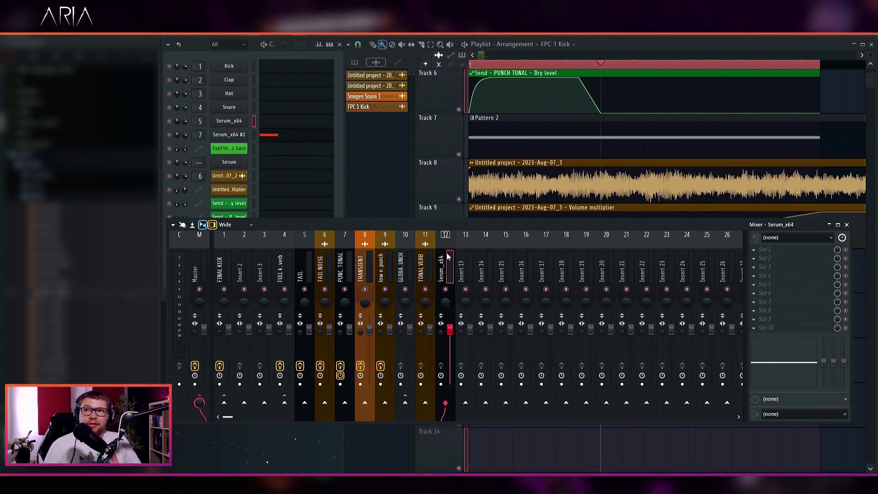
Insert SerumFX in the first effect slot of mixer track 12 and load the User preset "kick tutorial".
click(755, 253)
click(642, 424)
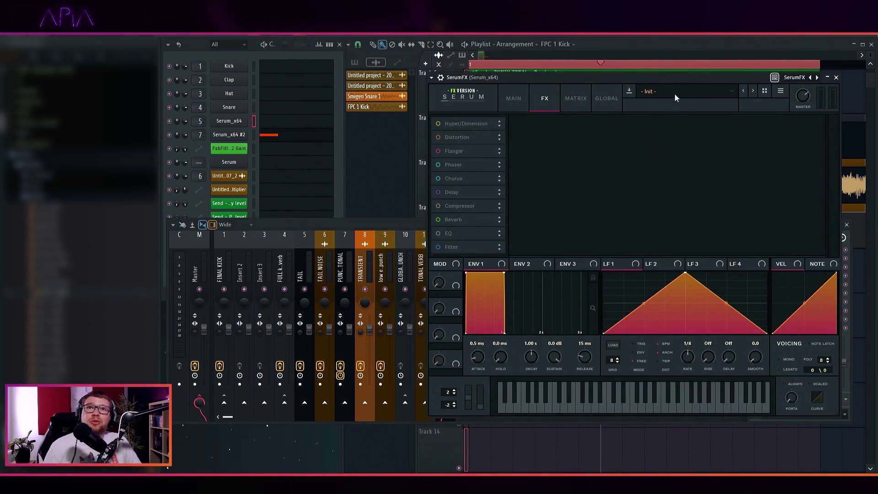
click(675, 97)
mouse_move(661, 373)
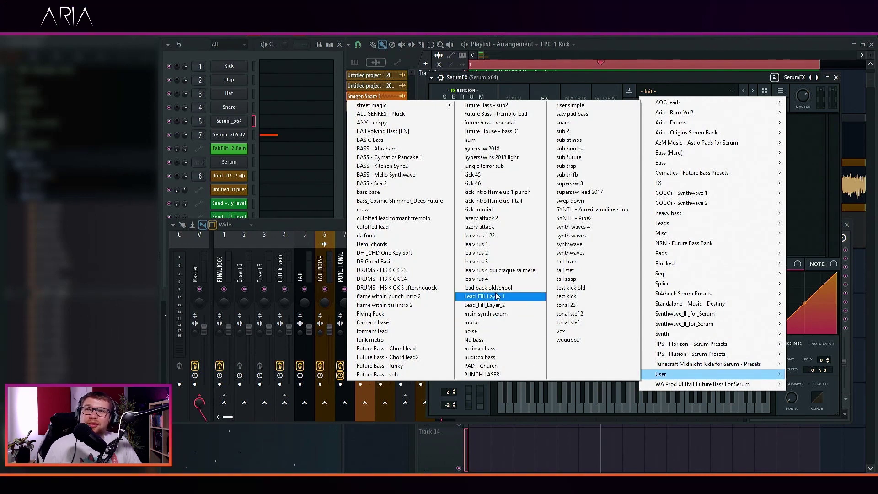
click(505, 209)
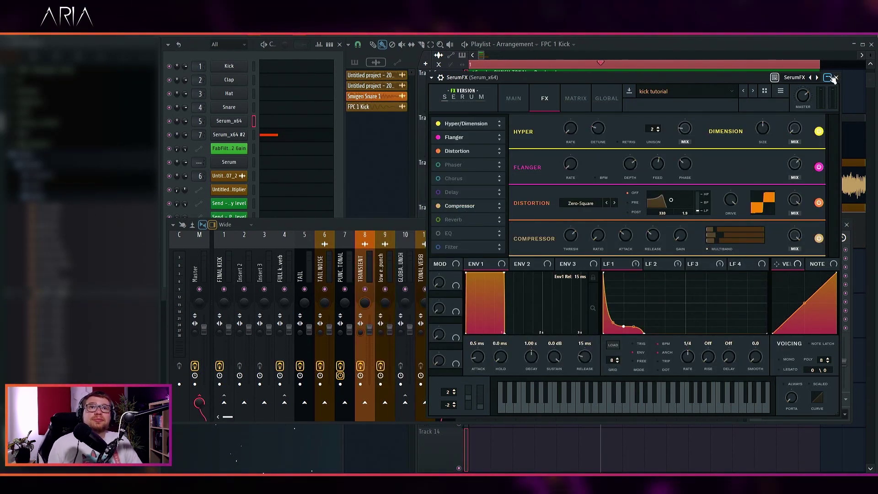
click(836, 78)
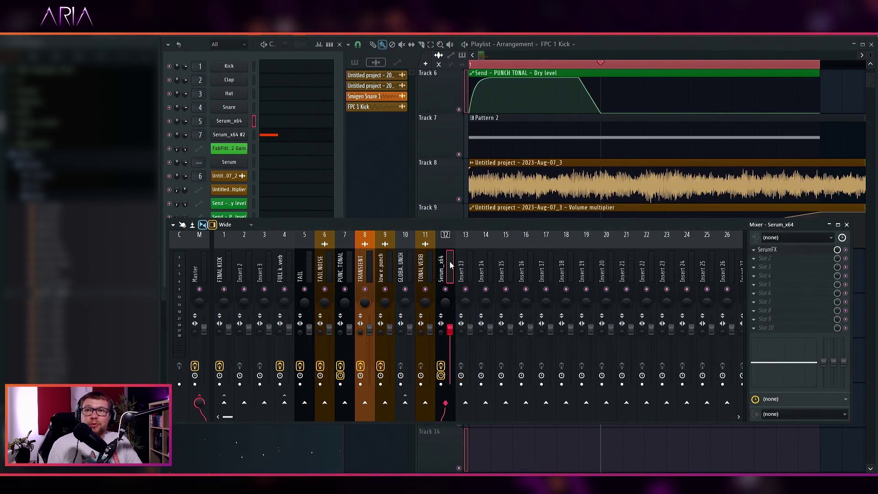
Route mixer track 12 only to the TAIL track and assign the Kick channel to mixer track 12.
right_click(306, 405)
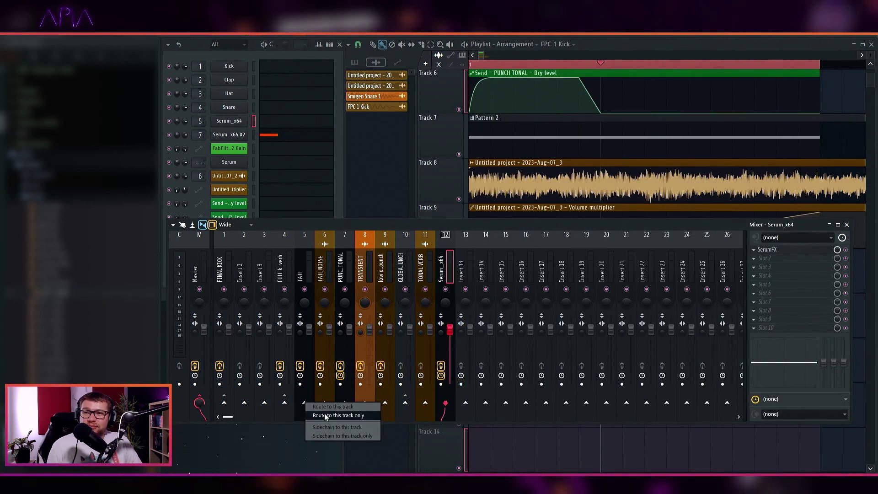
click(325, 413)
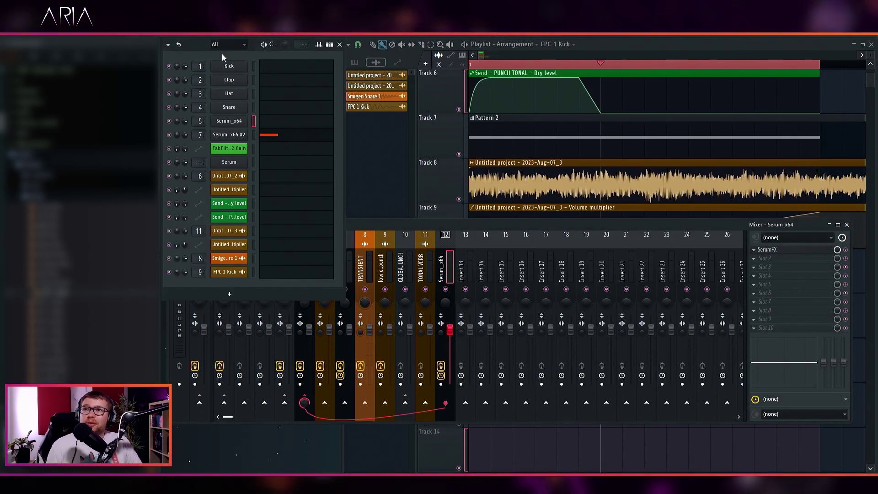
drag(200, 66, 200, 40)
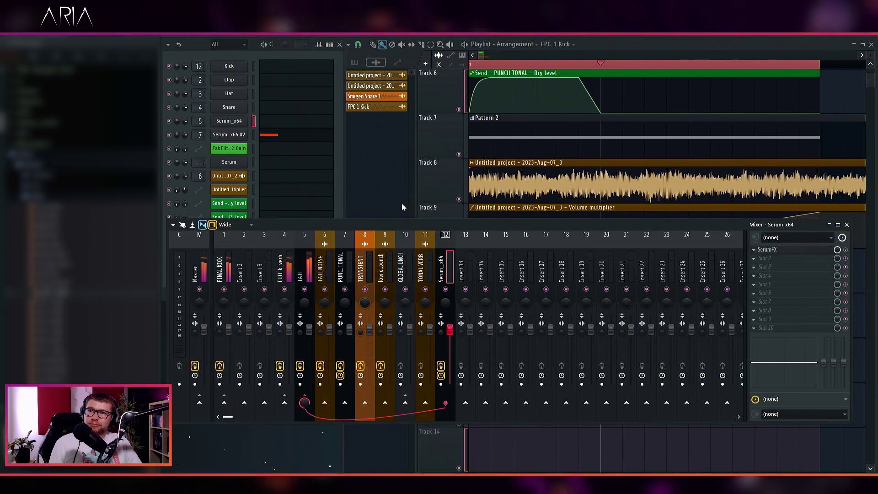
click(254, 67)
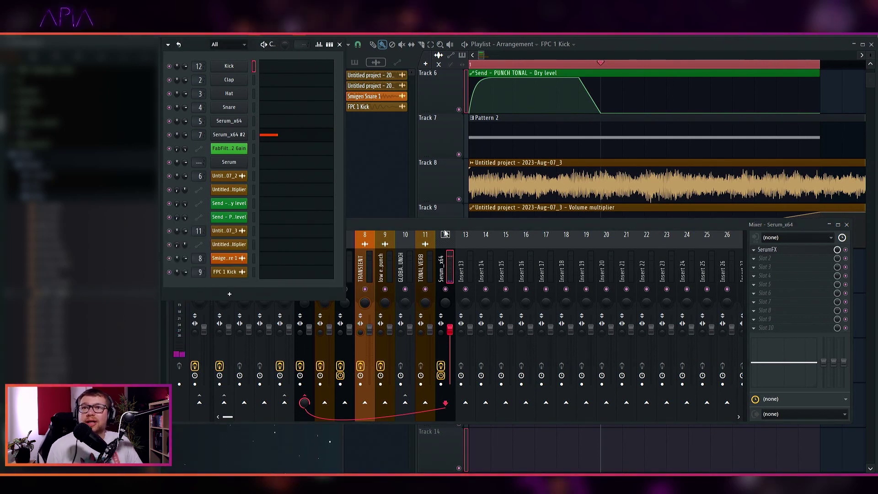
Examine the effects chain of the Serum_x64 #2 punch synth.
click(233, 138)
click(395, 144)
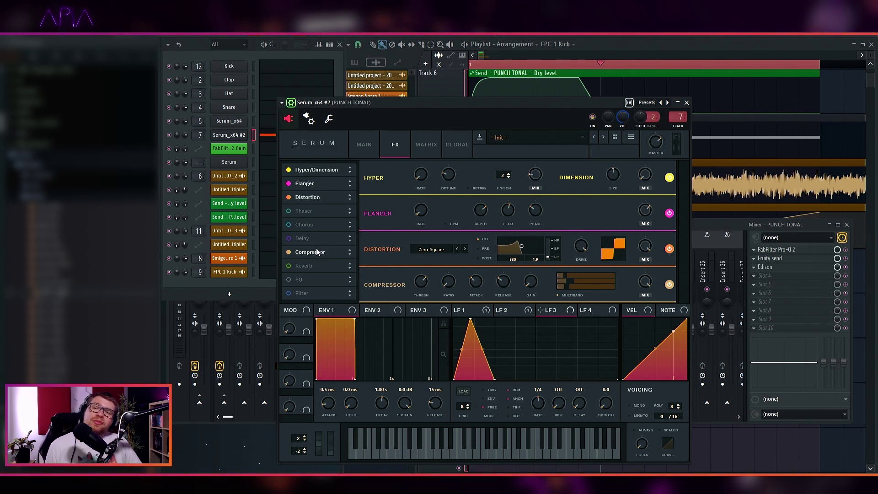
click(206, 284)
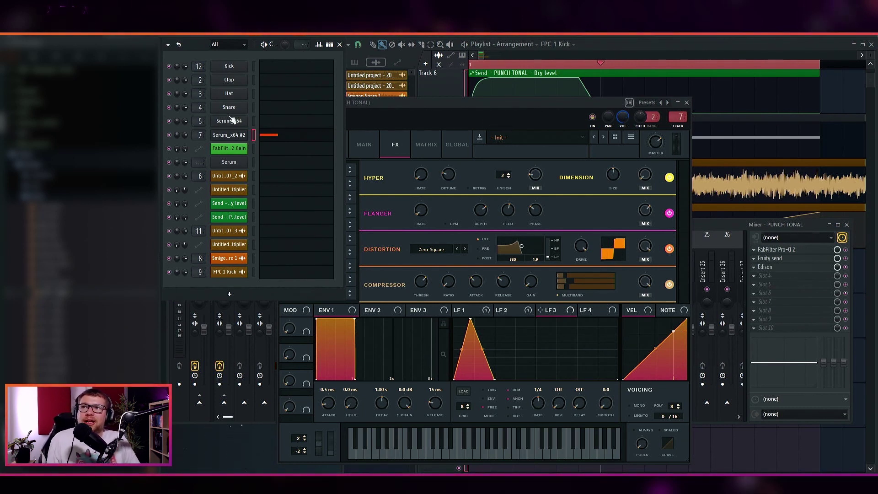
Clone the Serum_x64 tail channel and switch to Pattern 1 from the playlist.
right_click(228, 125)
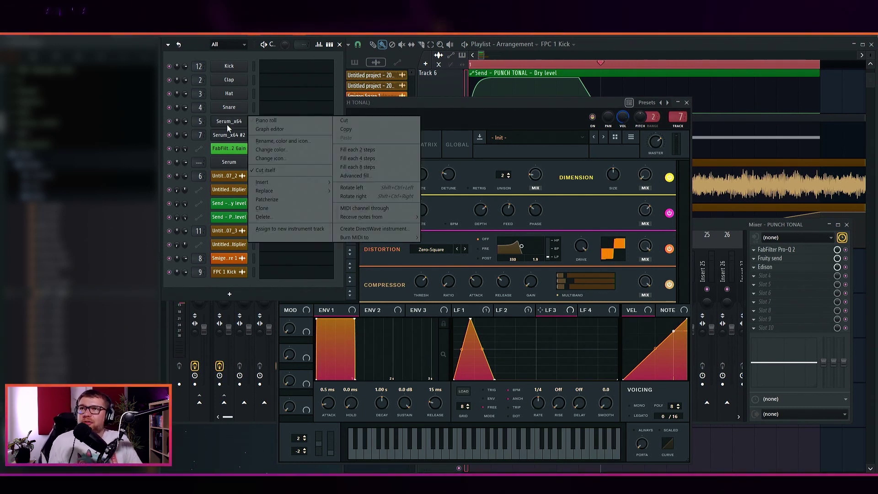
click(273, 207)
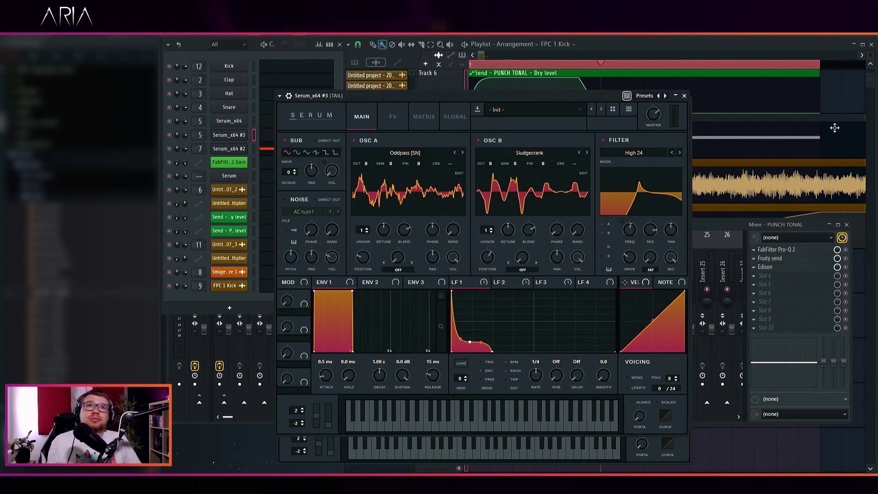
key(F4)
key(F7)
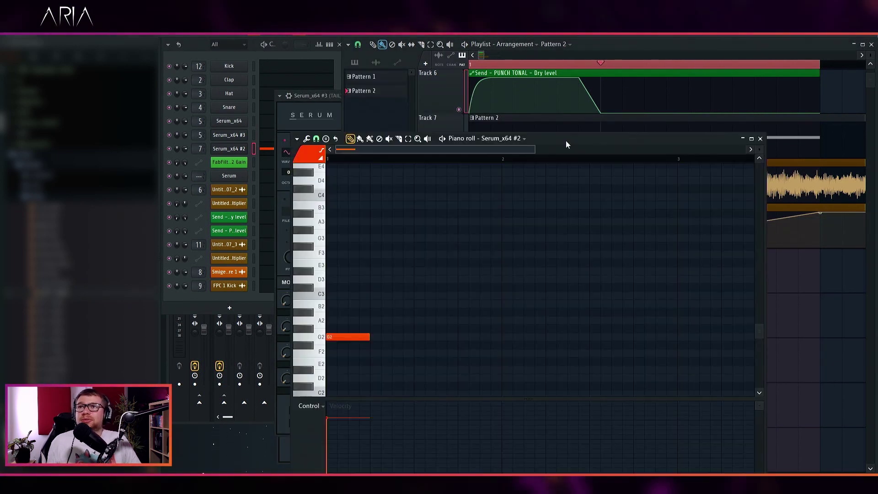
click(827, 349)
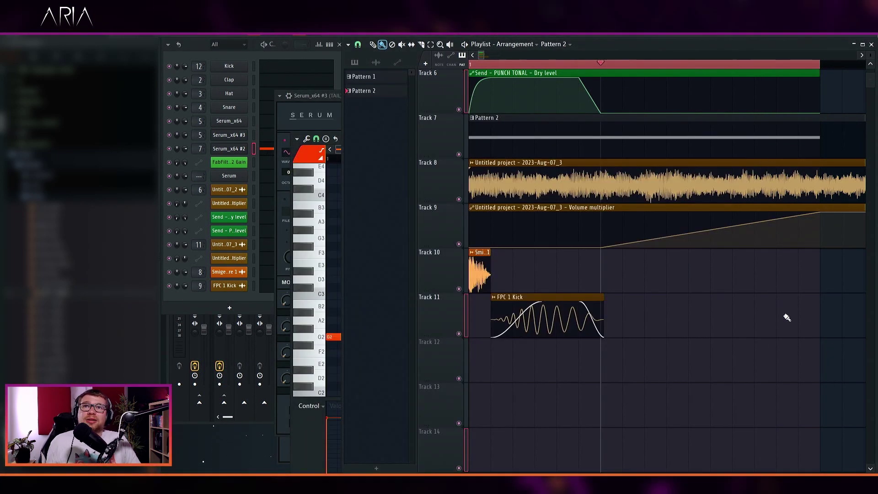
scroll(666, 251, up, 5)
double_click(514, 99)
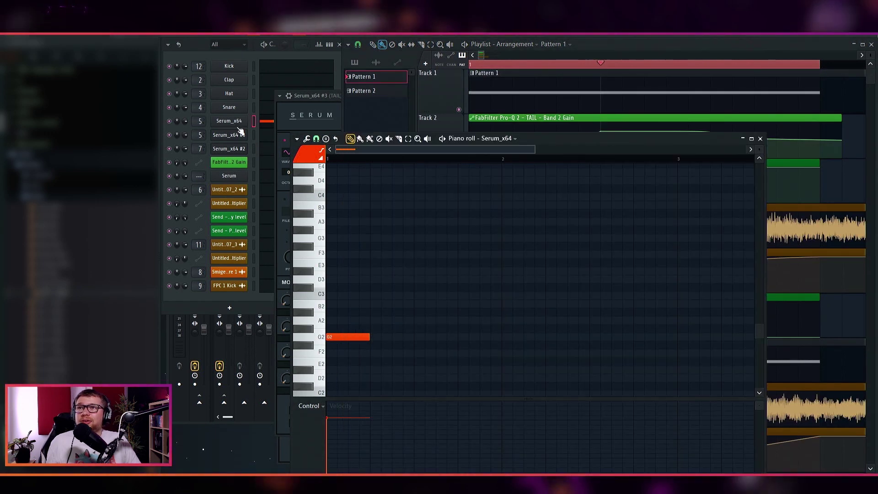
Copy the G2 note of Serum_x64 to the cloned Serum_x64 #3 channel and mute the original.
click(251, 56)
click(274, 122)
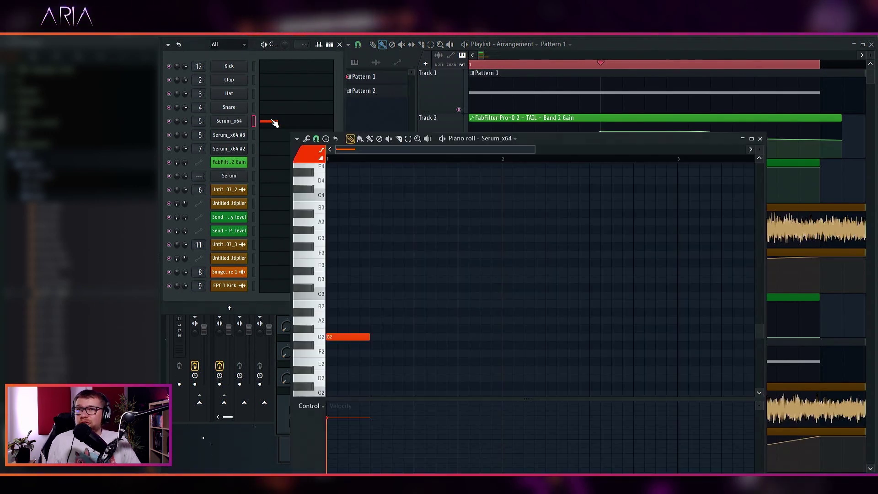
click(267, 136)
key(ctrl+v)
click(173, 130)
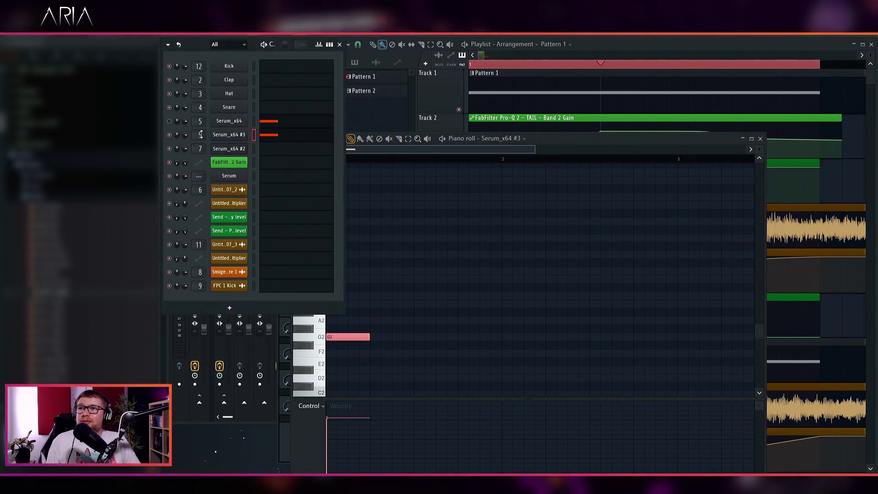
Route the Serum_x64 #3 channel to mixer track 12 and load the Bass preset BA Mute Bass Gtr [BR] into it.
key(ctrl+l)
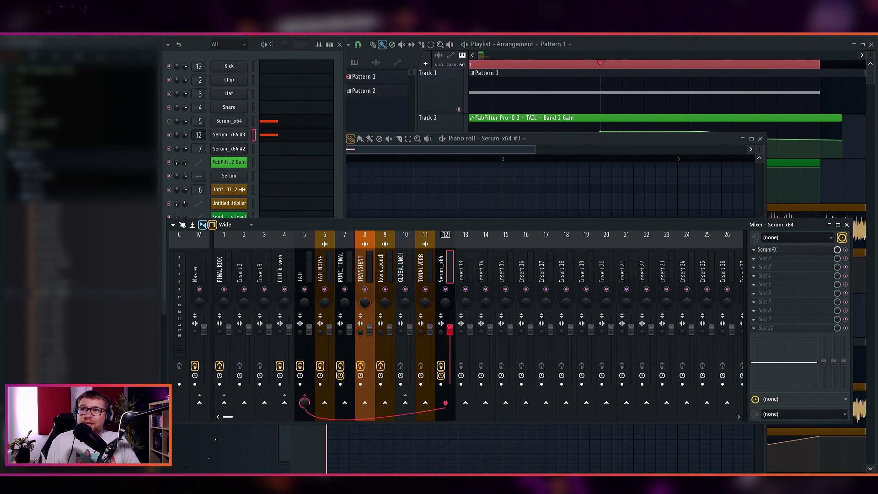
click(227, 136)
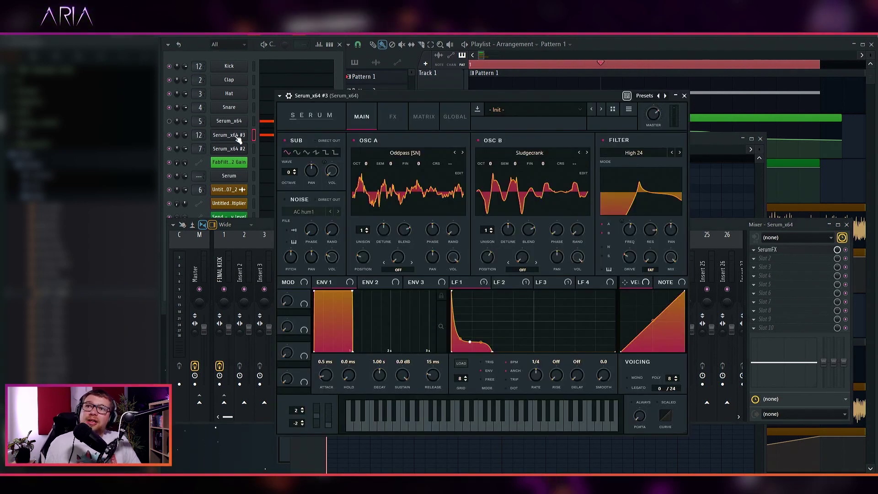
click(515, 110)
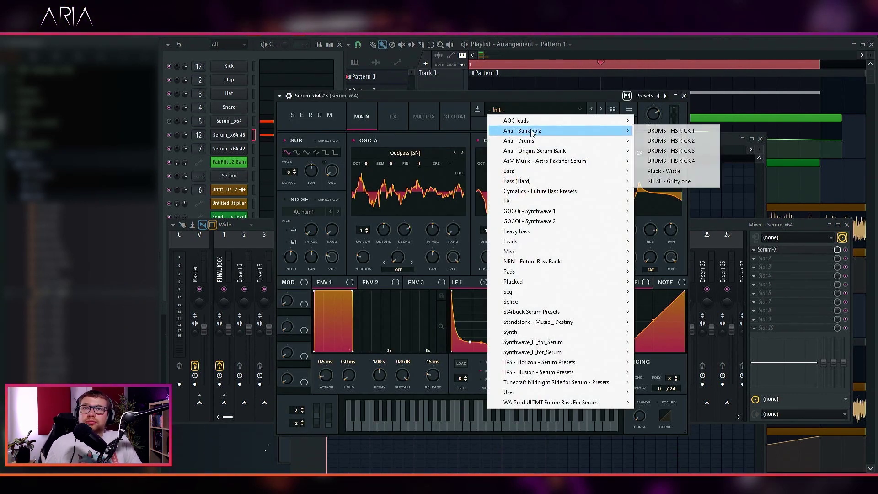
mouse_move(540, 171)
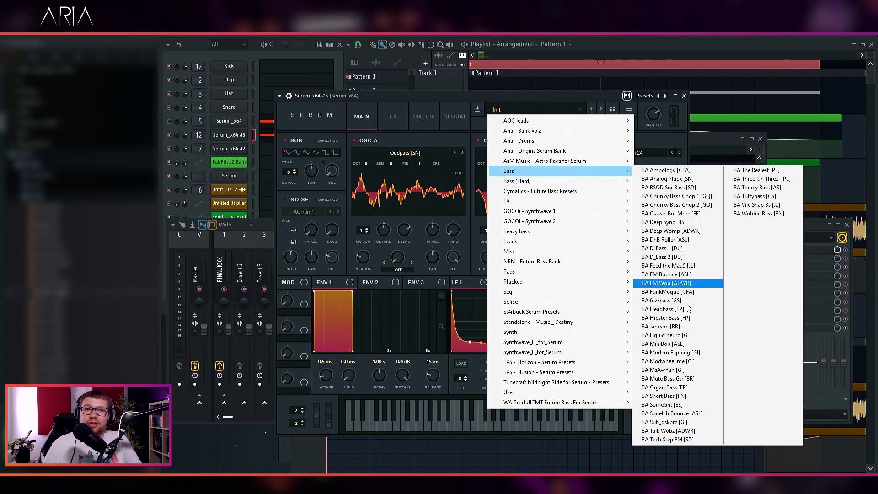
click(684, 379)
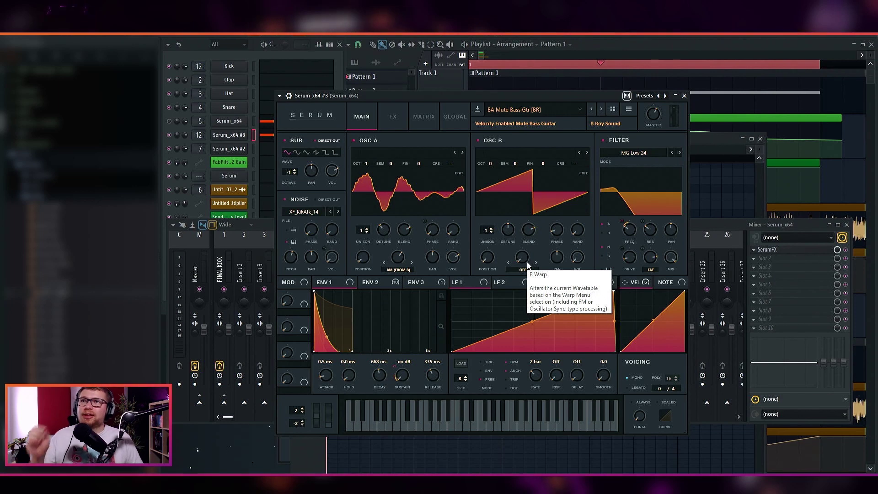
Transpose the Serum_x64 #3 note in Pattern 1 to G3.
click(269, 135)
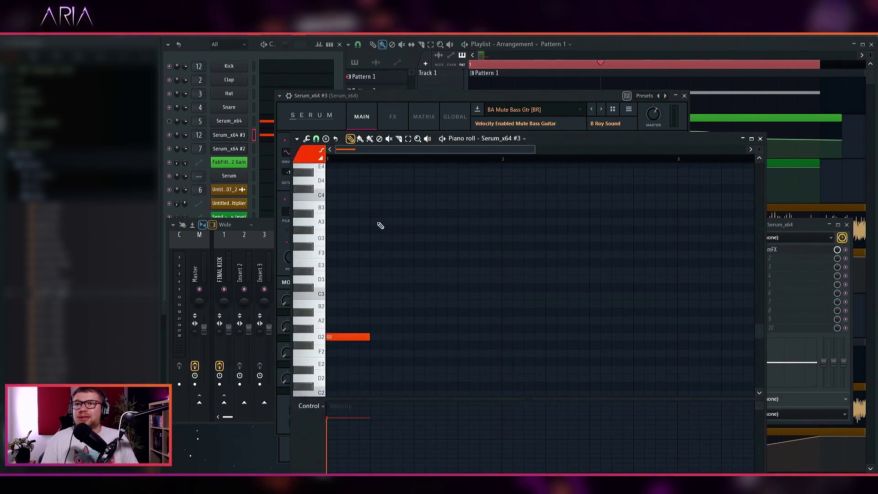
key(shift+Up)
key(shift+Up)
key(shift+Up)
key(shift+Up)
key(shift+Up)
key(shift+Up)
key(shift+Up)
key(shift+Up)
key(shift+Up)
key(shift+Up)
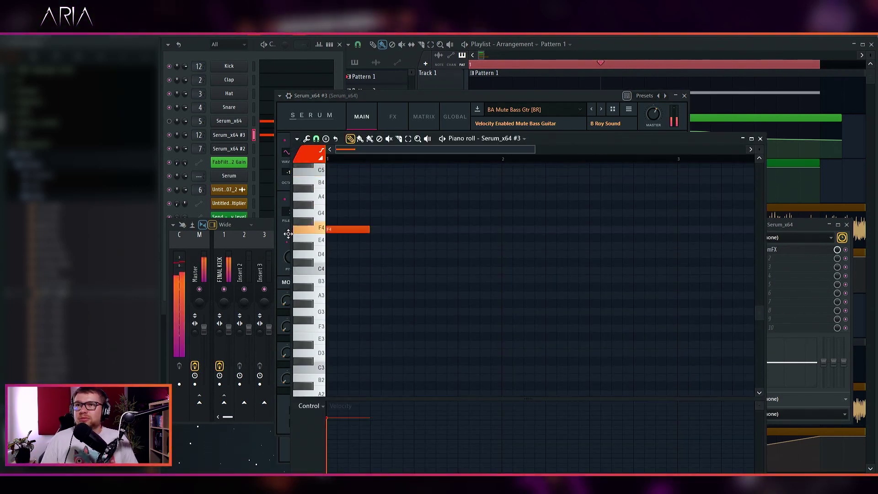
key(shift+Down)
key(shift+Down)
key(shift+Down)
key(shift+Down)
key(shift+Down)
key(shift+Down)
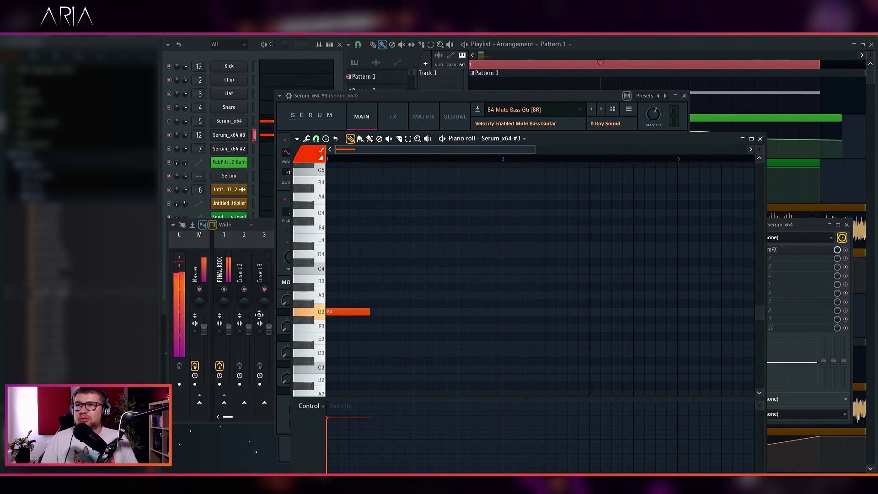
click(206, 104)
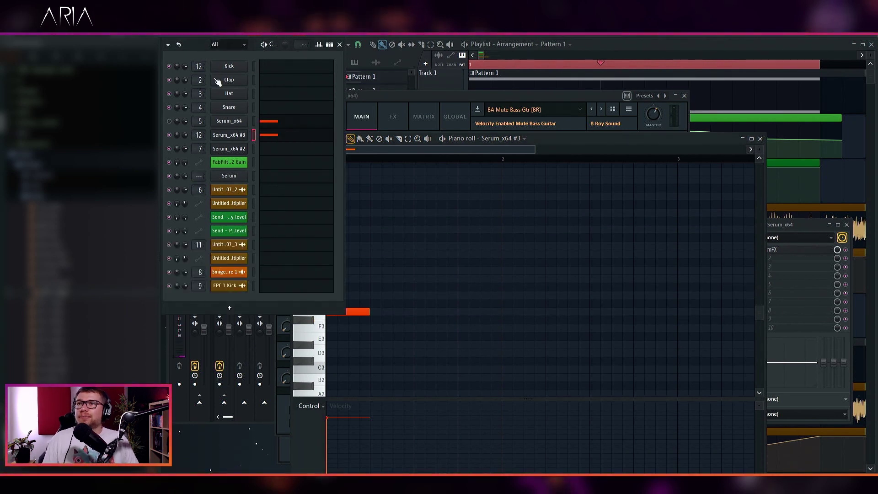
Audition Serum_x64 #3 in the arrangement and turn off the Delay in its effects rack.
click(228, 137)
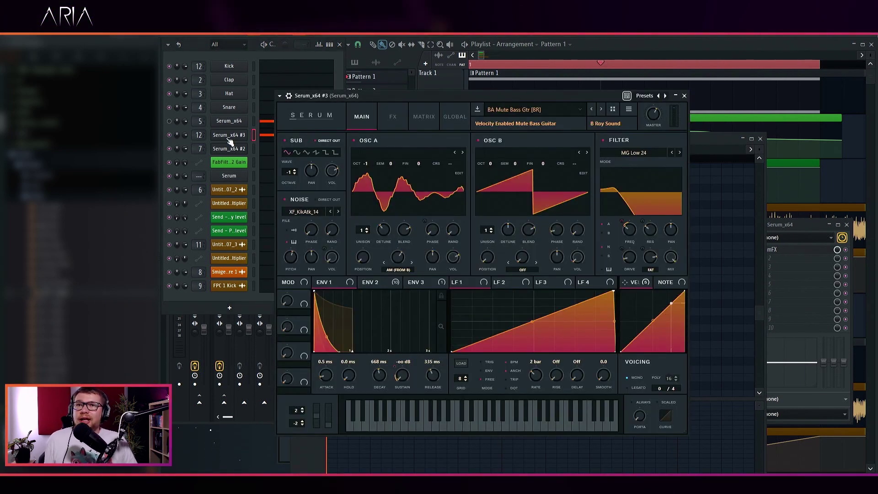
click(839, 176)
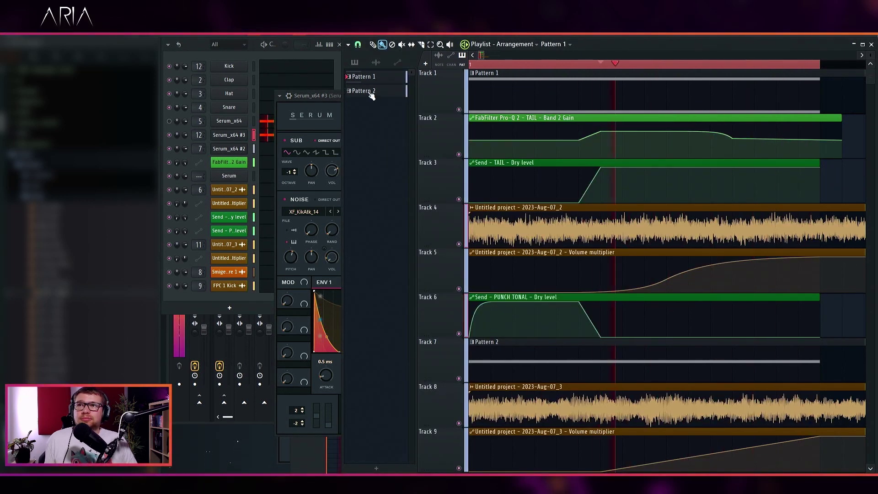
click(332, 95)
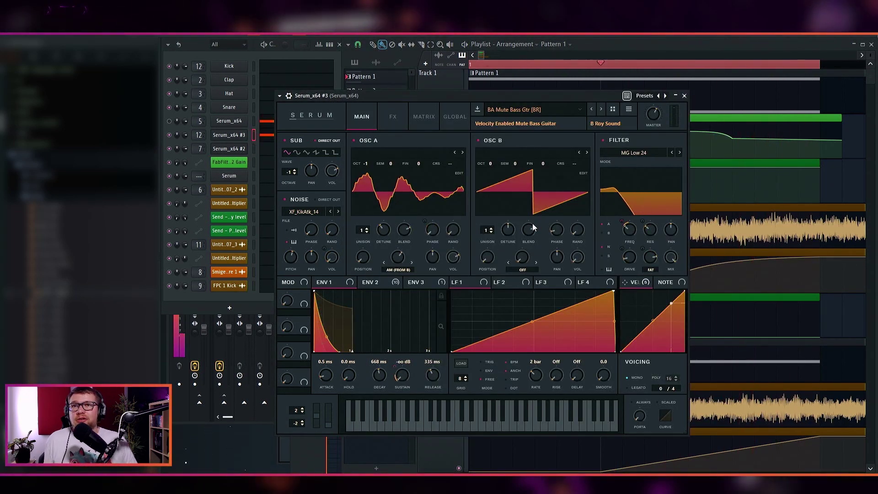
click(393, 119)
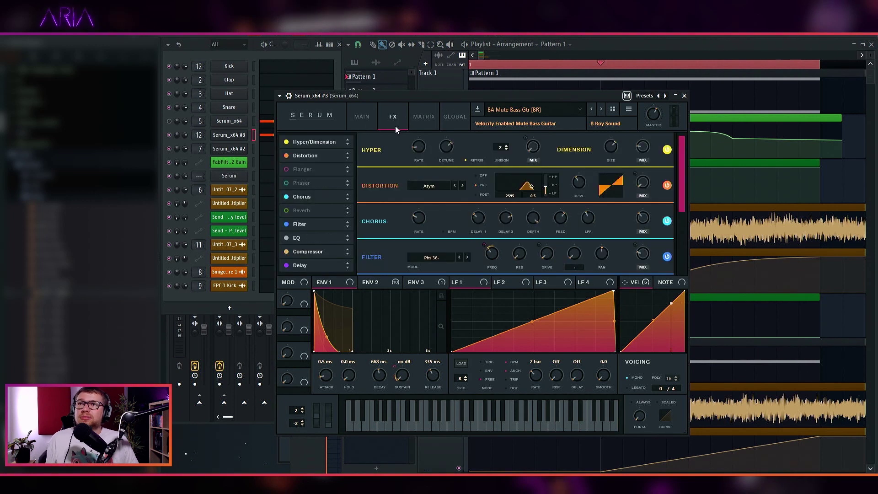
click(286, 265)
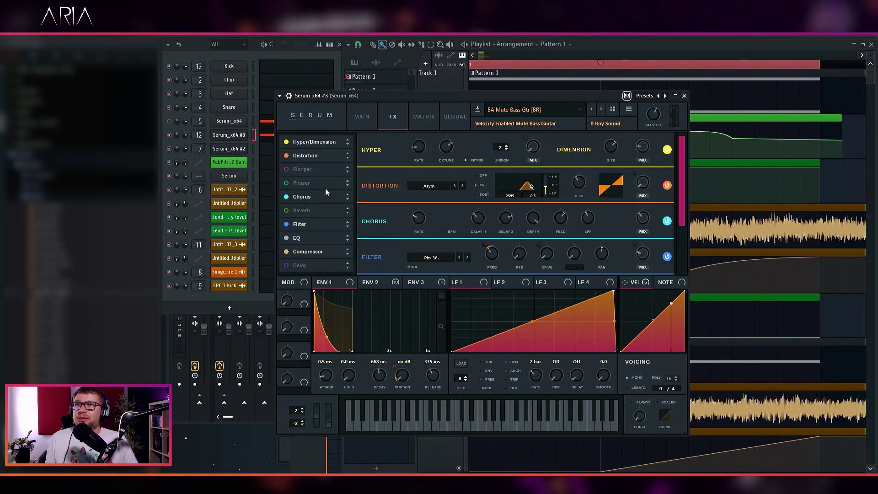
key(space)
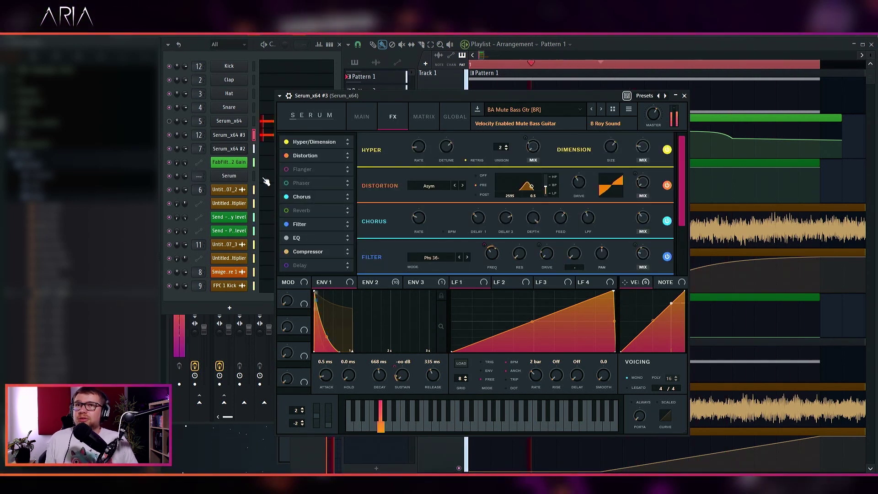
click(364, 117)
key(space)
Load the preset BA Organ Bass [FP] into Serum_x64 #3 and play the arrangement with it.
click(602, 110)
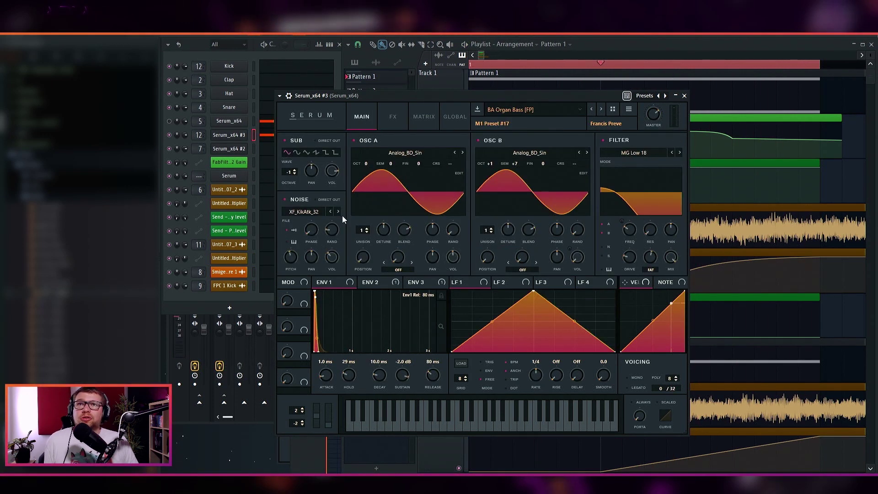
click(204, 55)
key(space)
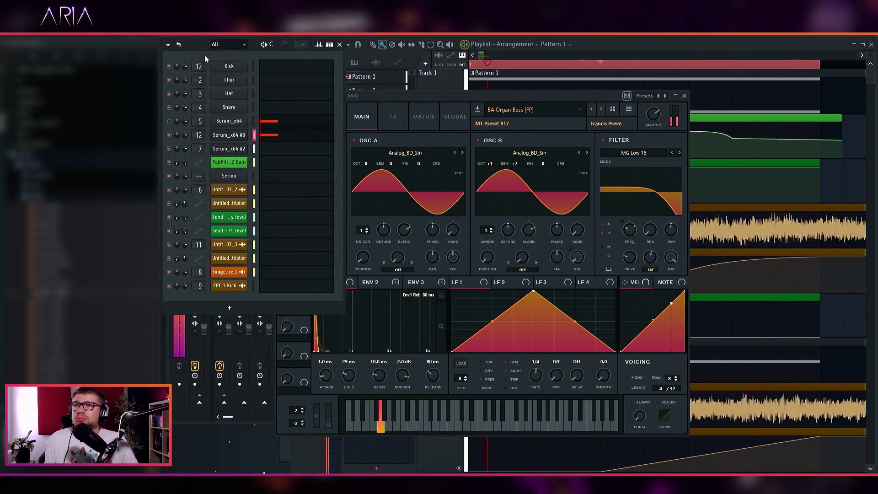
click(376, 94)
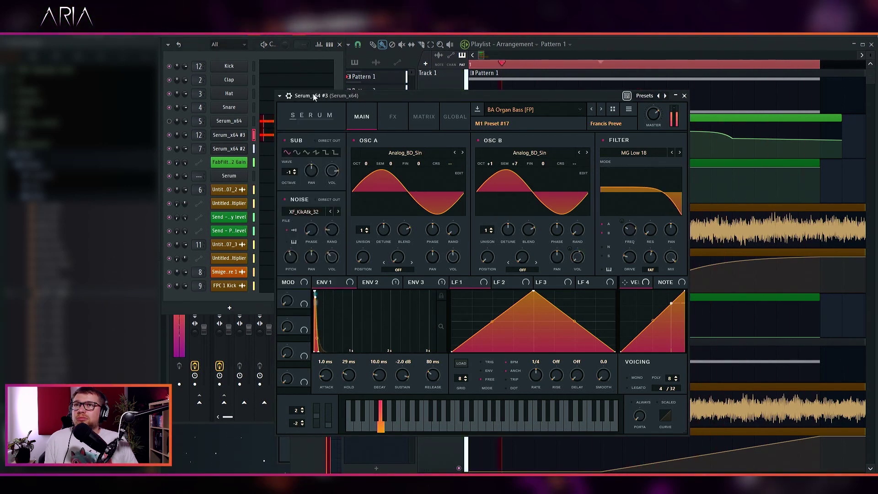
Try a different root note for Serum_x64 #3 and restore it to C5.
click(289, 95)
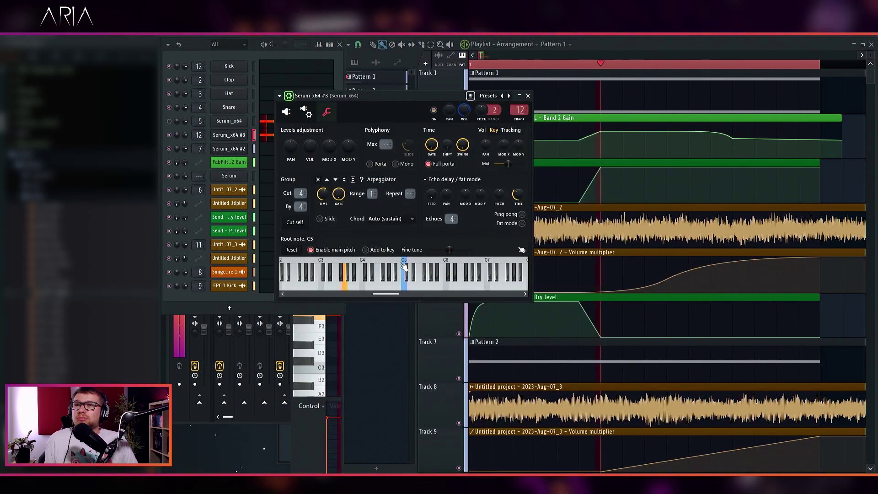
click(447, 267)
click(404, 270)
click(286, 112)
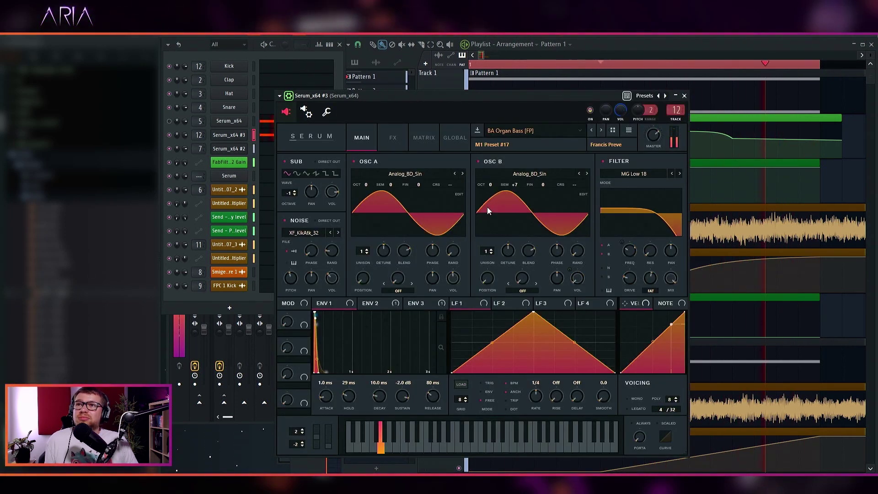
Set oscillator B of Serum_x64 #3 to octave 0 and semitone 0 and audition the result.
drag(487, 184, 490, 193)
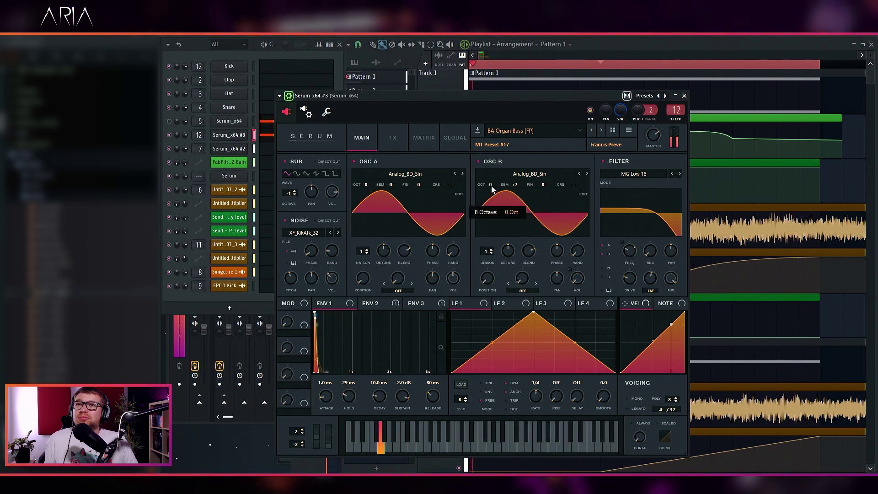
double_click(490, 184)
double_click(515, 184)
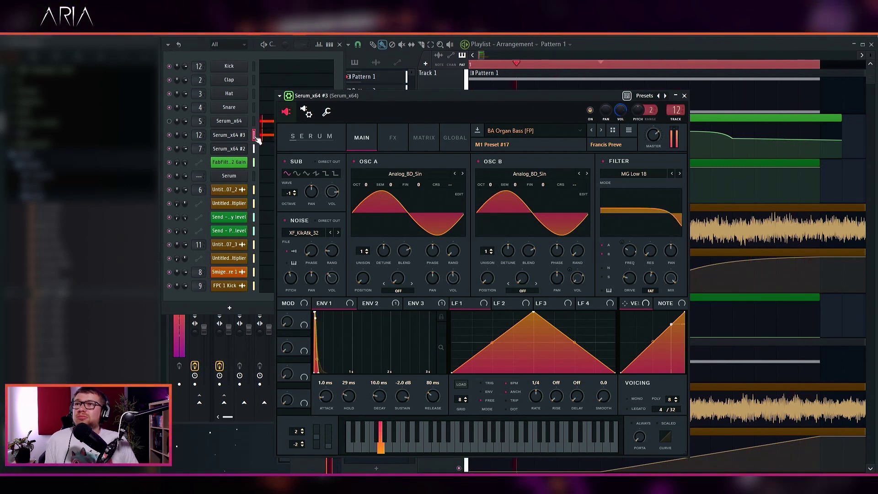
click(234, 134)
click(238, 135)
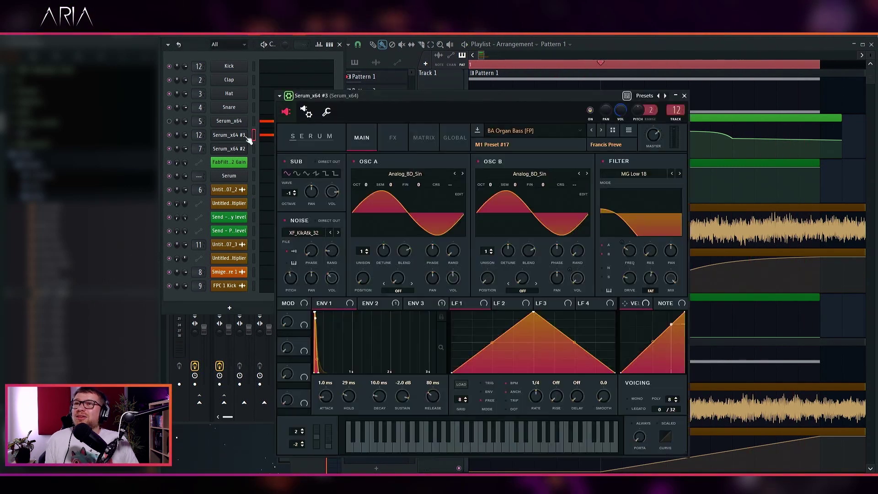
Load the preset BA Short Bass [FN], try C4 as the channel's root note, and reset it to C5.
click(600, 131)
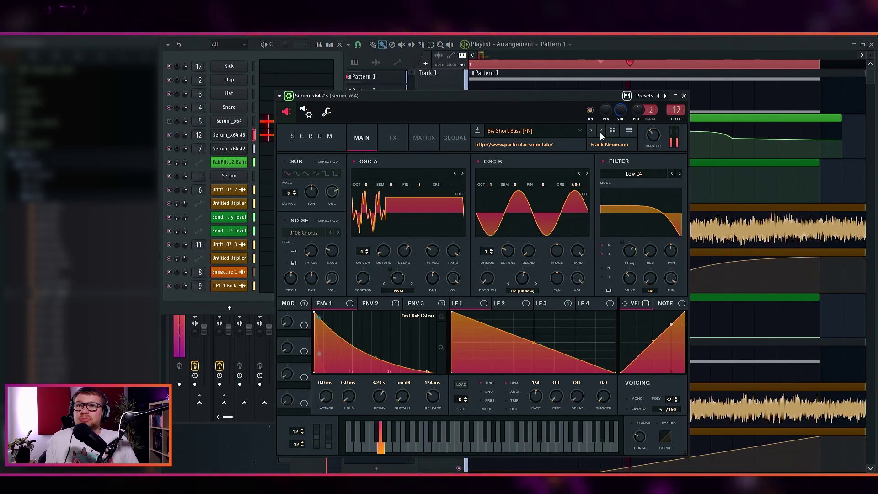
click(326, 111)
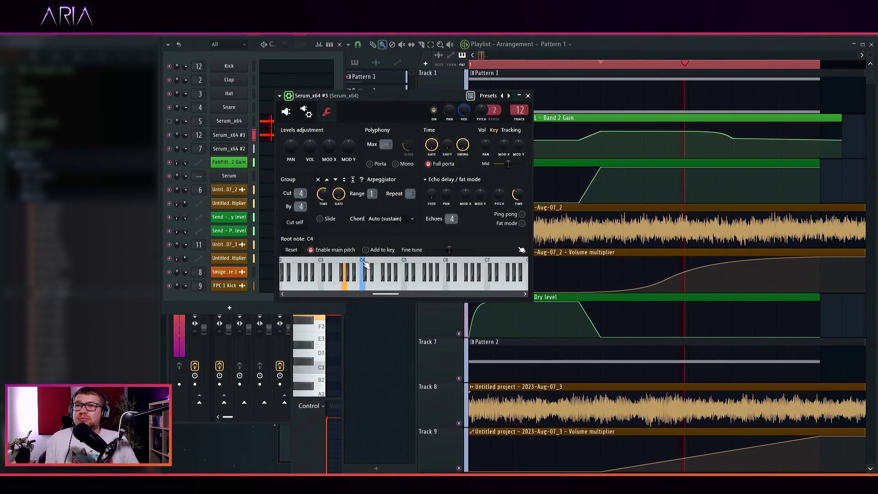
right_click(404, 281)
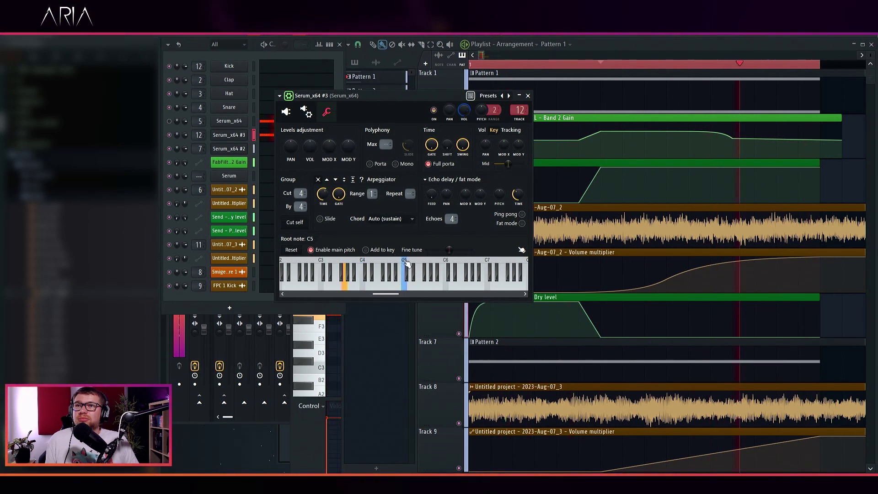
click(286, 111)
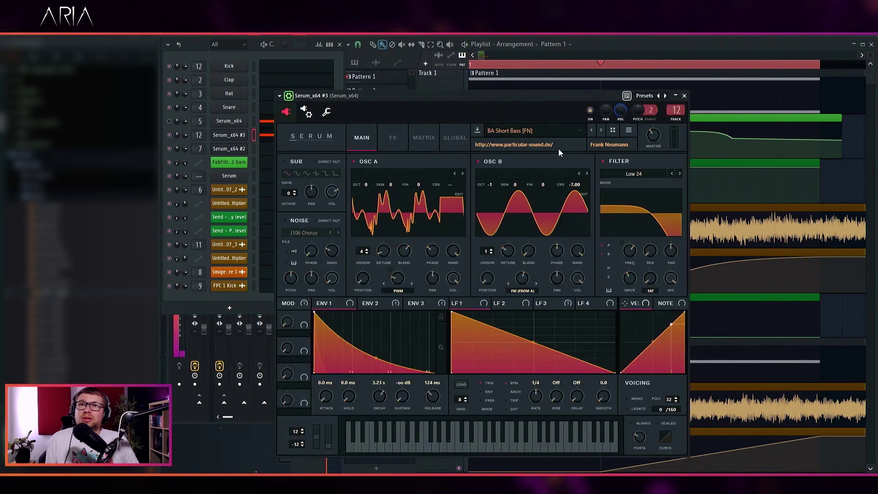
Audition BA SomeGrit [EE] and move on to the preset BA Squelch Bounce [ASL] in Serum_x64 #3.
click(601, 130)
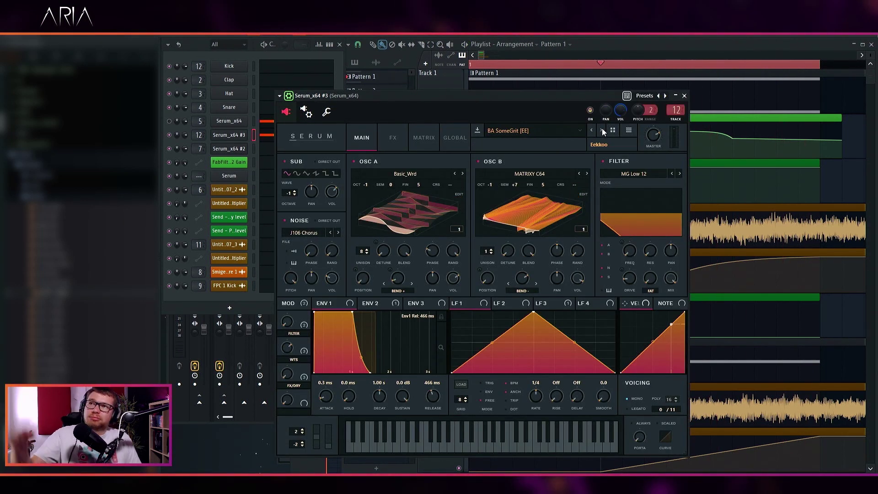
key(space)
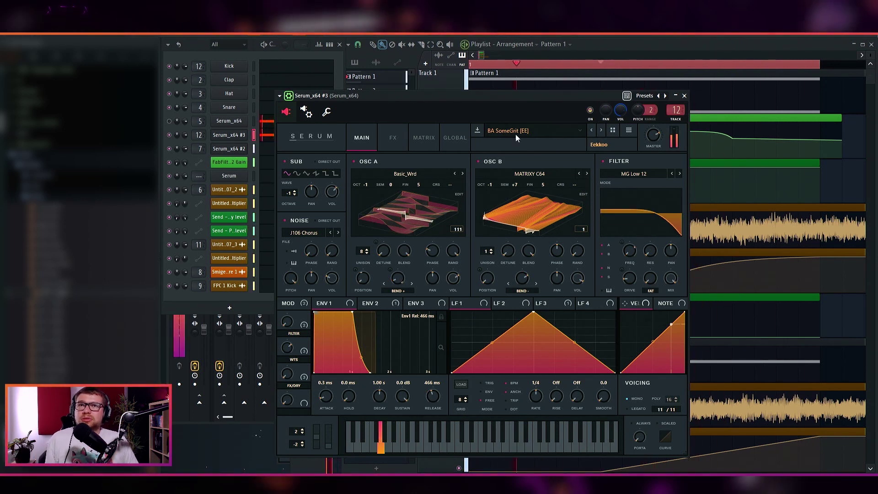
click(601, 131)
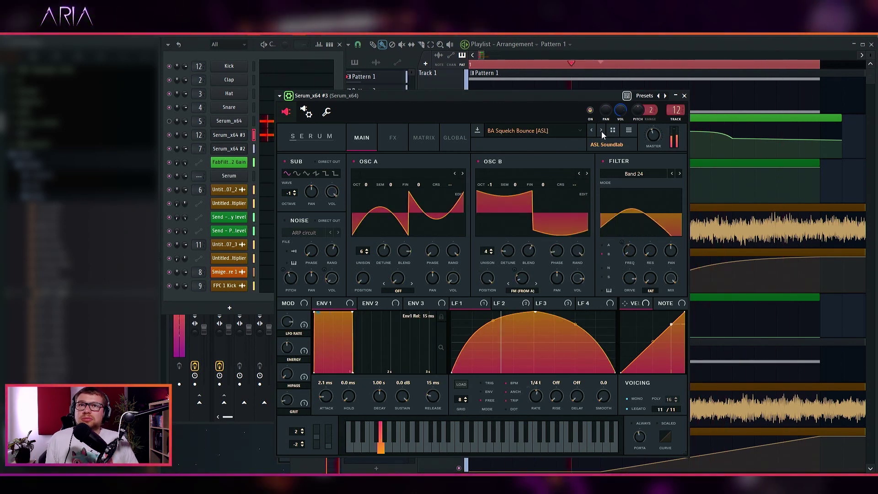
key(space)
Review the effects rack of the BA Squelch Bounce [ASL] preset and play the arrangement with it.
click(393, 138)
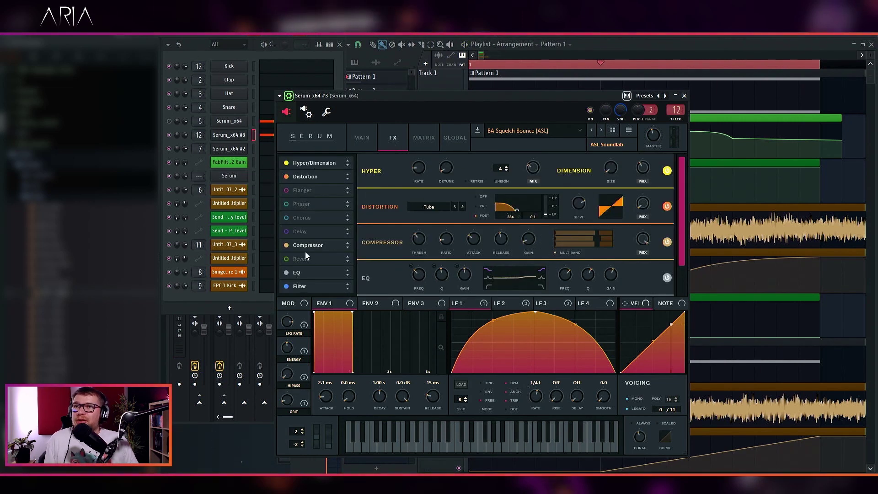
click(354, 145)
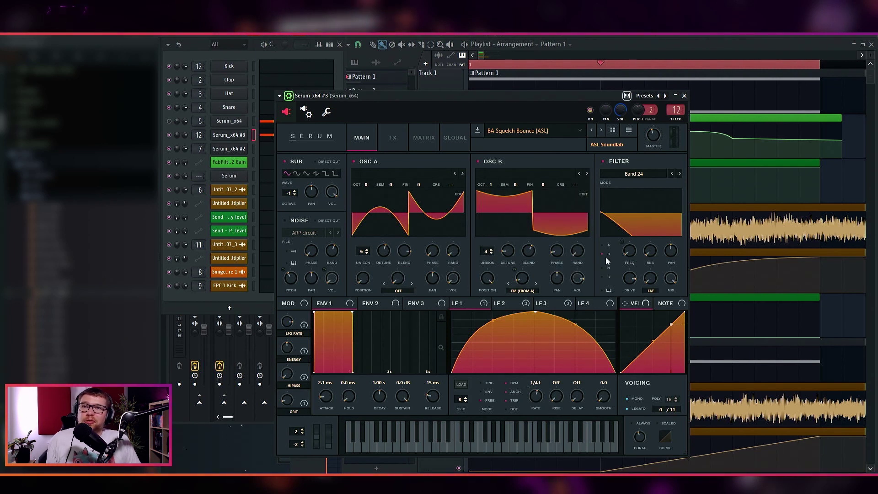
click(203, 300)
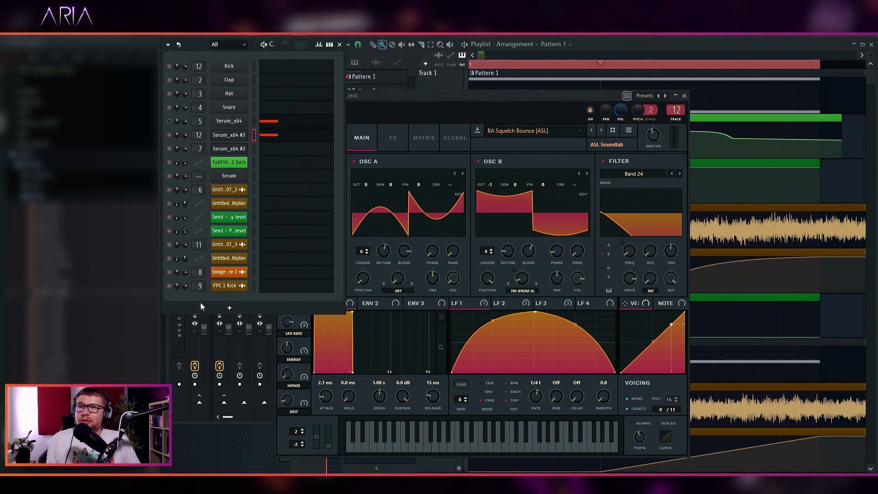
key(space)
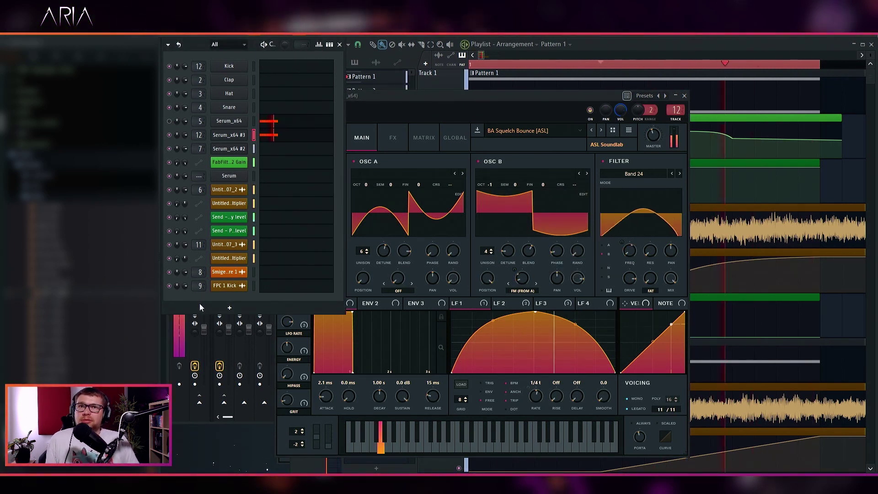
click(399, 113)
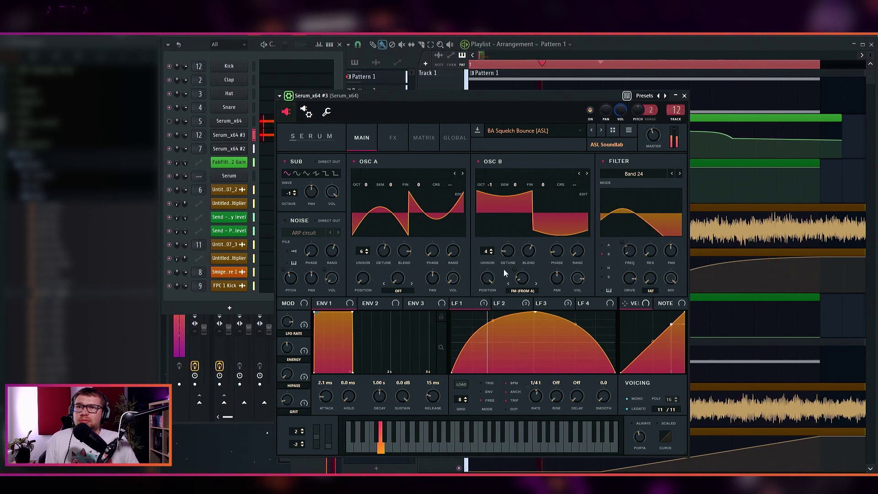
Switch Serum_x64 #3 to the preset BA Sub_dskprc [GI] and audition it with the arrangement.
click(601, 131)
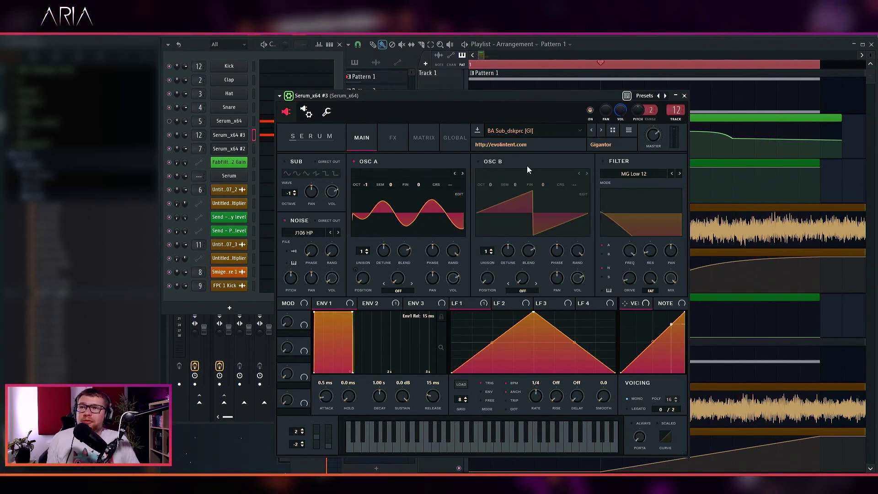
click(201, 301)
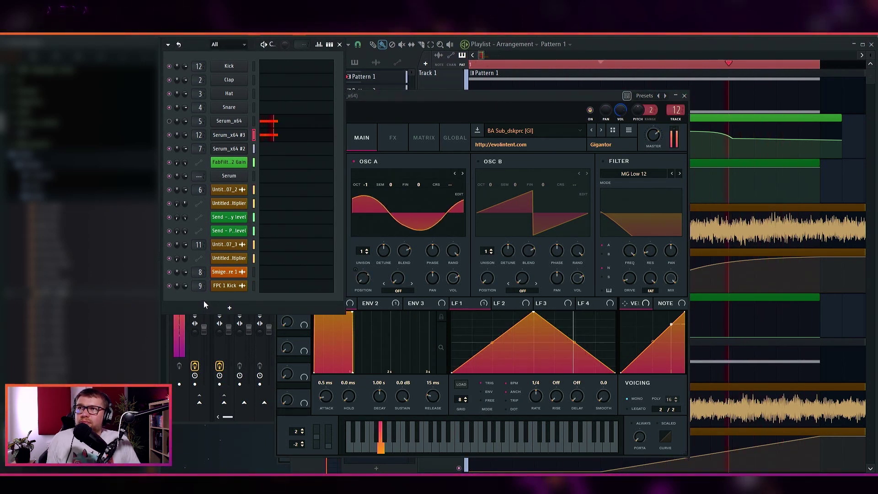
key(space)
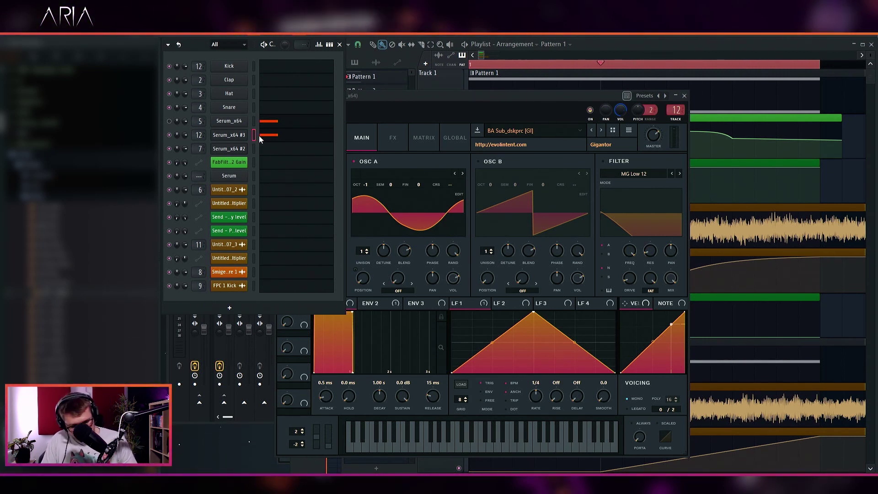
Delete the Serum_x64 #3 channel and open the Serum_x64 synth that feeds the TAIL track.
key(alt+Delete)
key(Return)
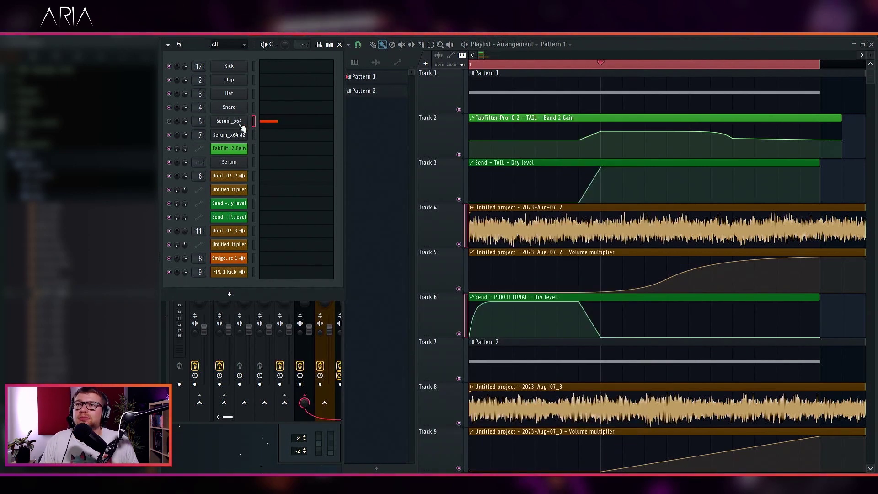
click(238, 121)
click(301, 106)
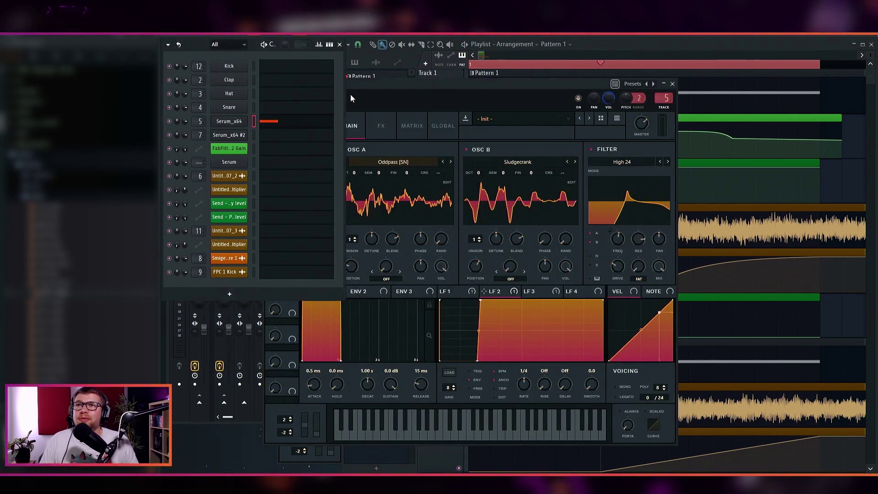
drag(415, 84, 463, 80)
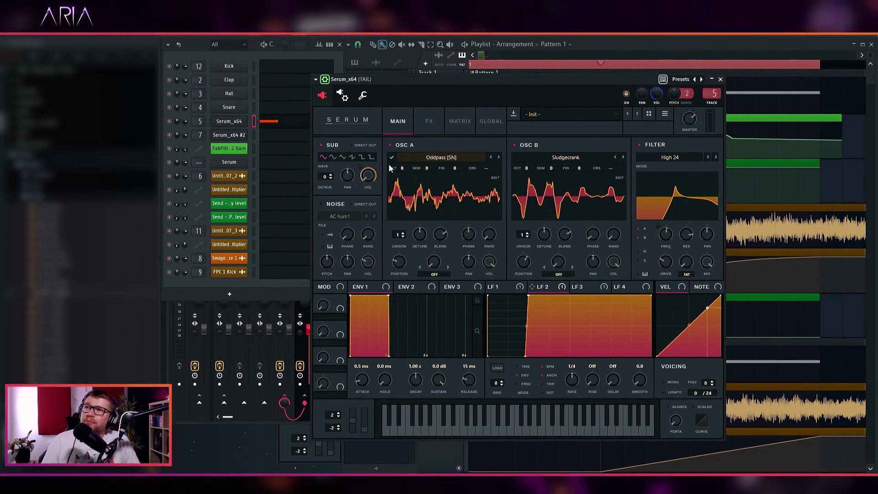
Play the arrangement with the original tail and examine the LFO 1 shape in Serum_x64.
click(270, 287)
drag(421, 79, 462, 78)
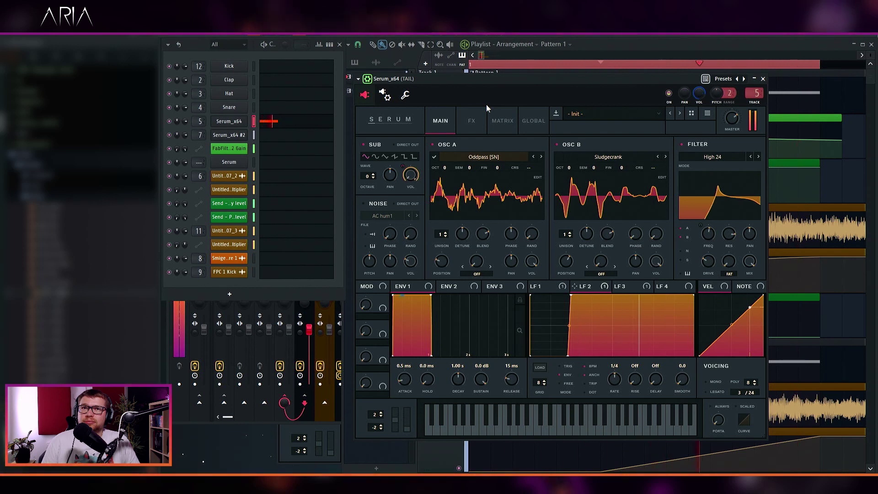
key(space)
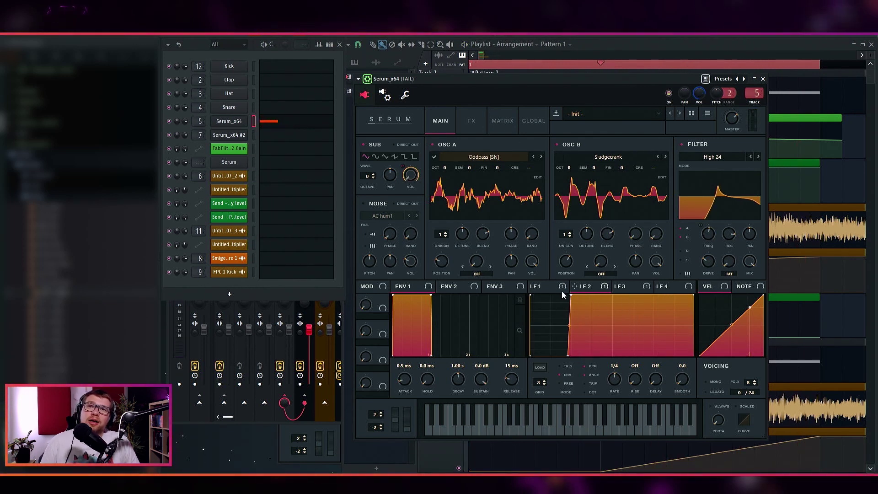
click(543, 287)
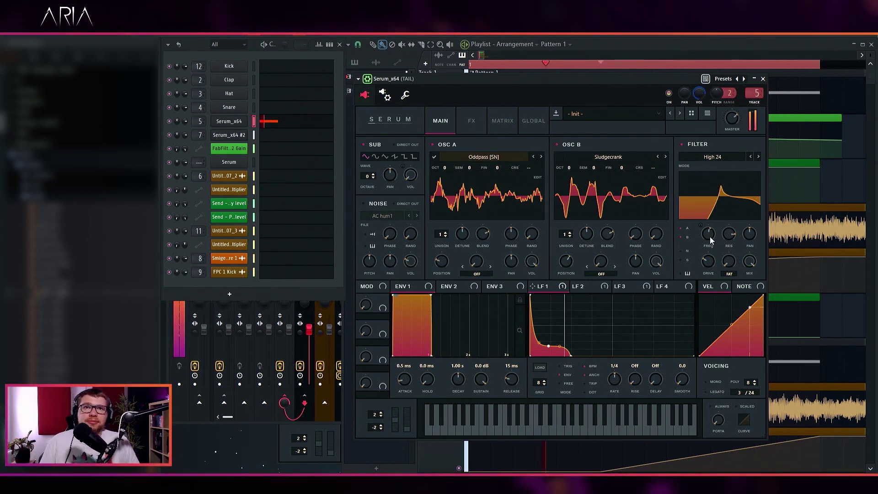
mouse_move(712, 239)
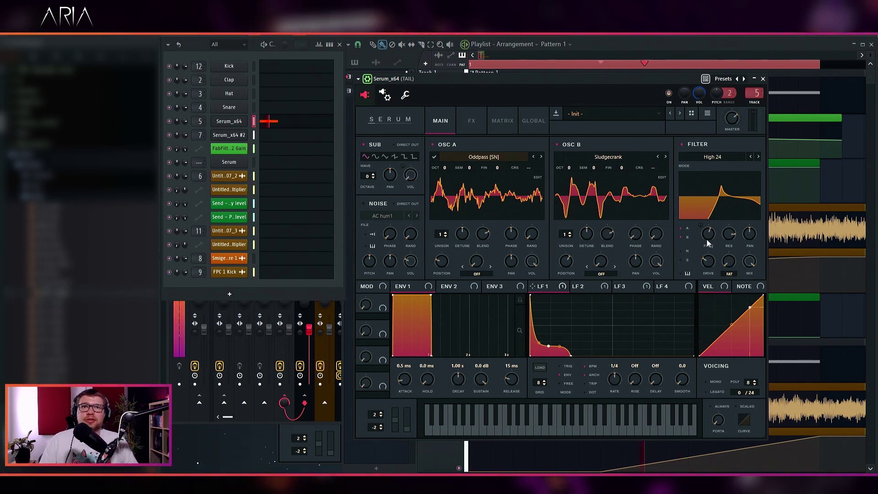
click(762, 79)
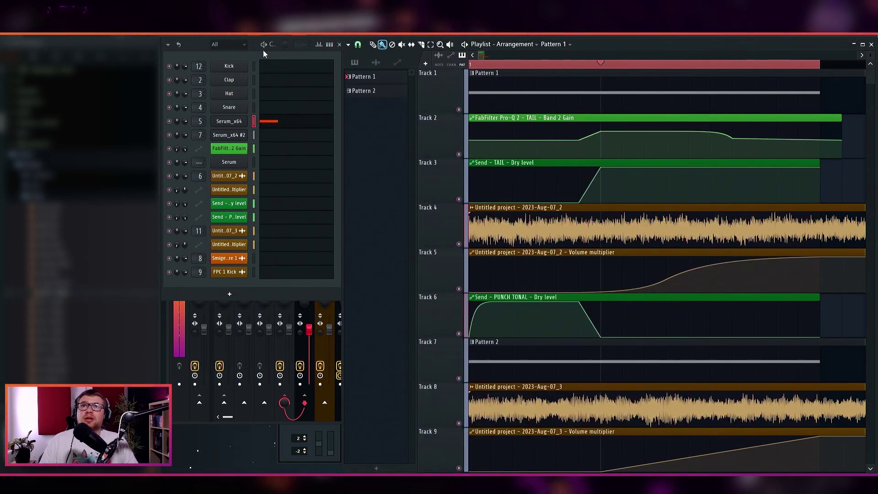
key(space)
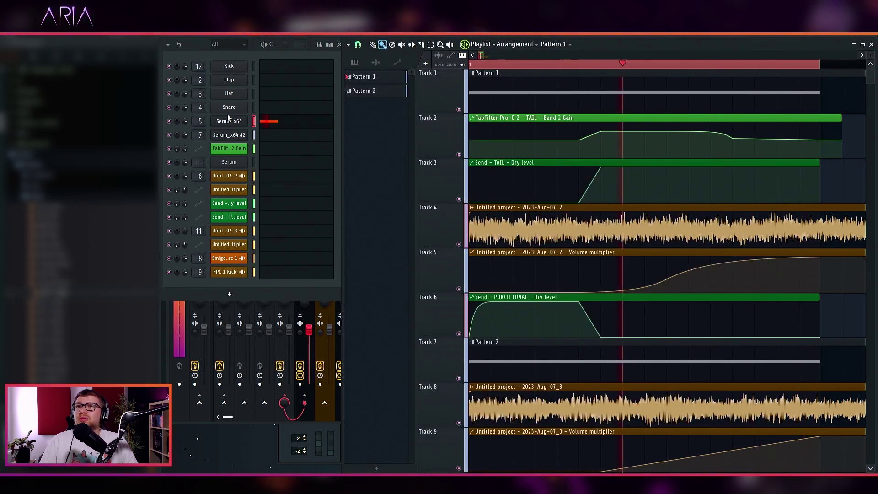
Shift the wavetable positions of both oscillators in the tail Serum_x64 and set oscillator B's initial phase to about 197 degrees.
click(230, 121)
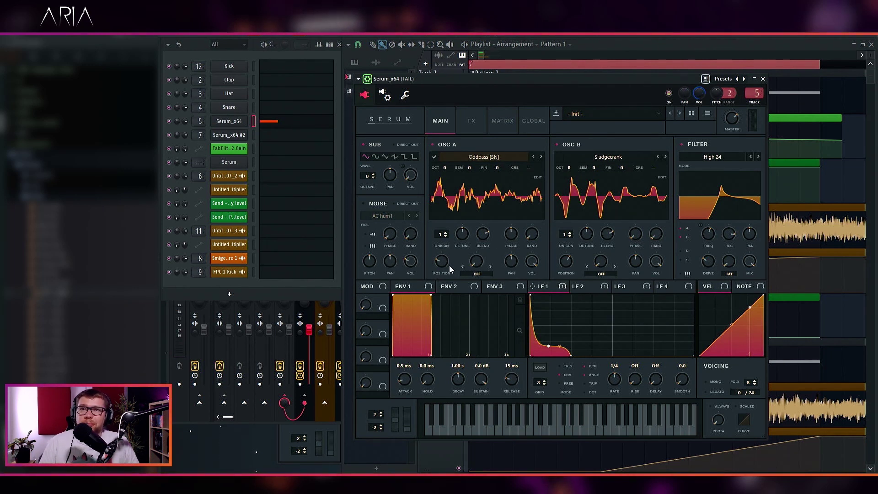
drag(443, 262, 460, 235)
drag(566, 261, 575, 281)
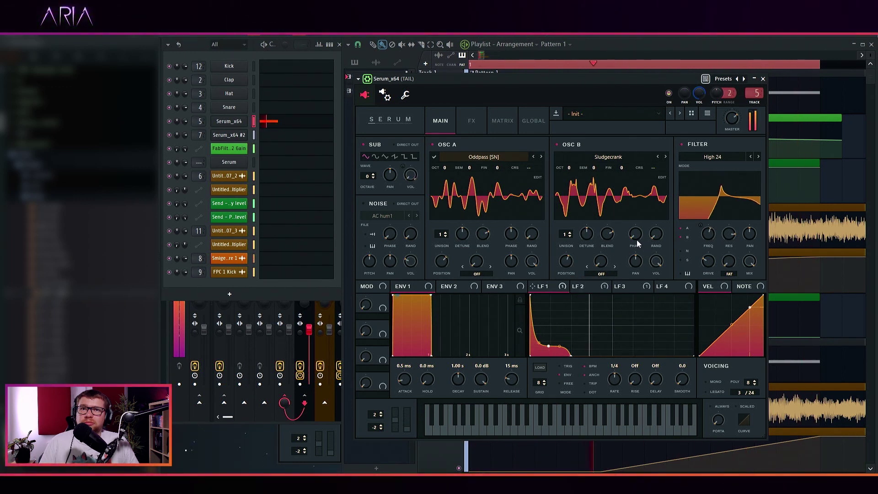
key(space)
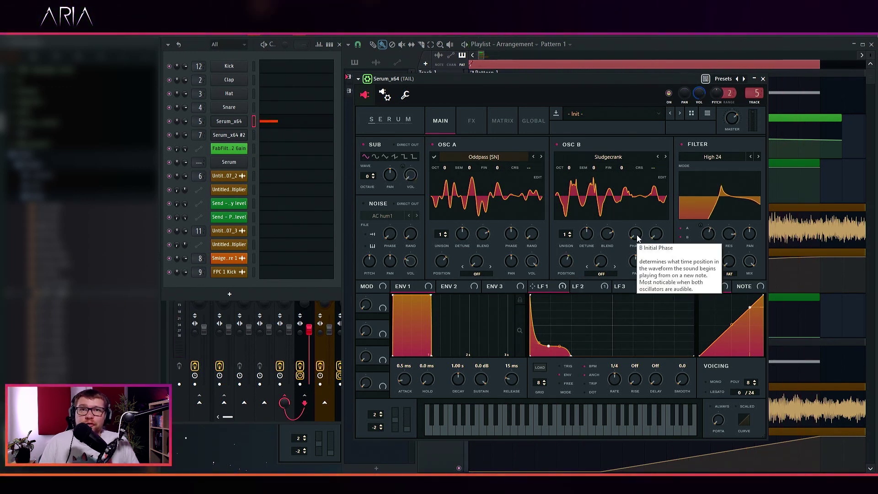
key(space)
drag(638, 237, 641, 224)
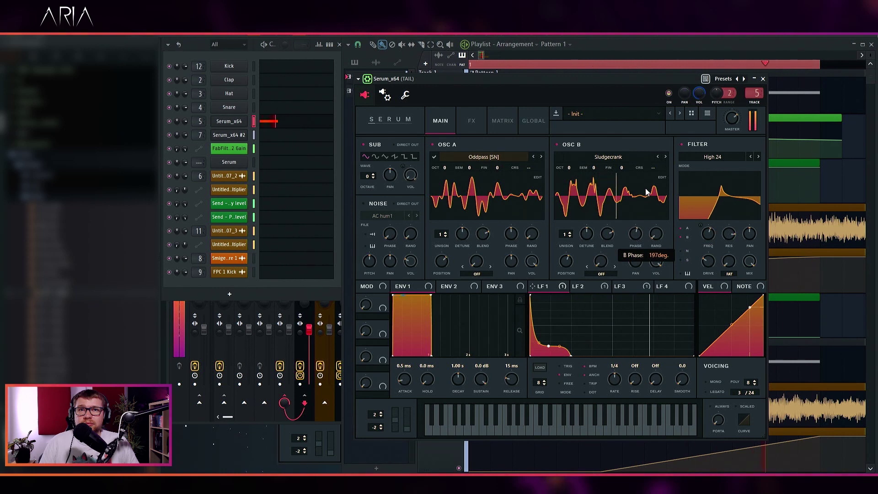
Set oscillator A's initial phase to about 240 degrees and readjust both wavetable positions, with oscillator B at about 176.
drag(510, 234, 511, 256)
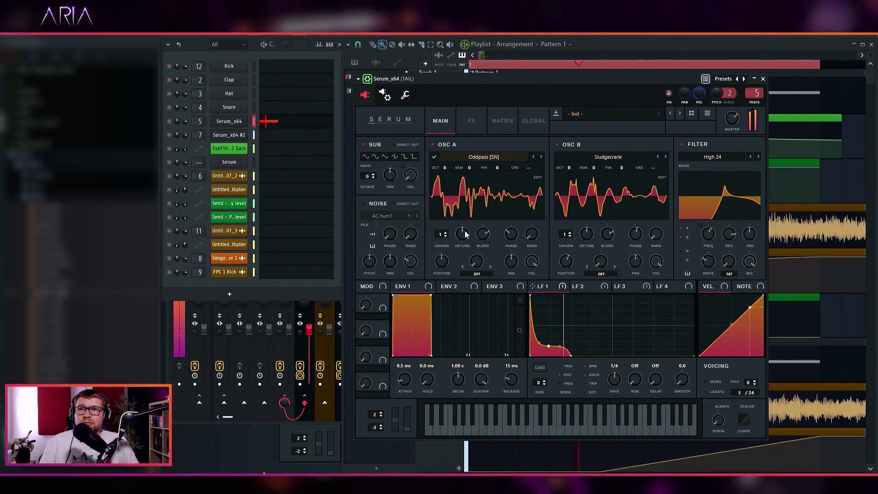
mouse_move(529, 218)
mouse_down()
mouse_move(538, 202)
mouse_move(531, 207)
mouse_up()
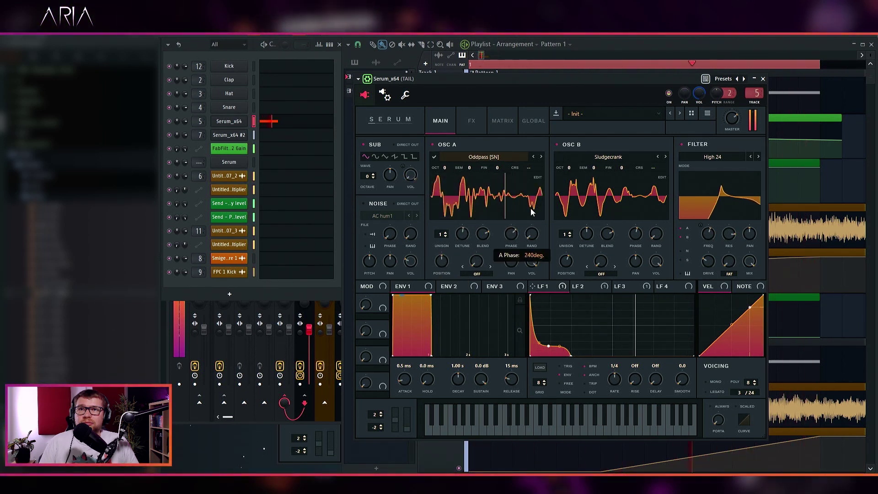
drag(450, 260, 458, 253)
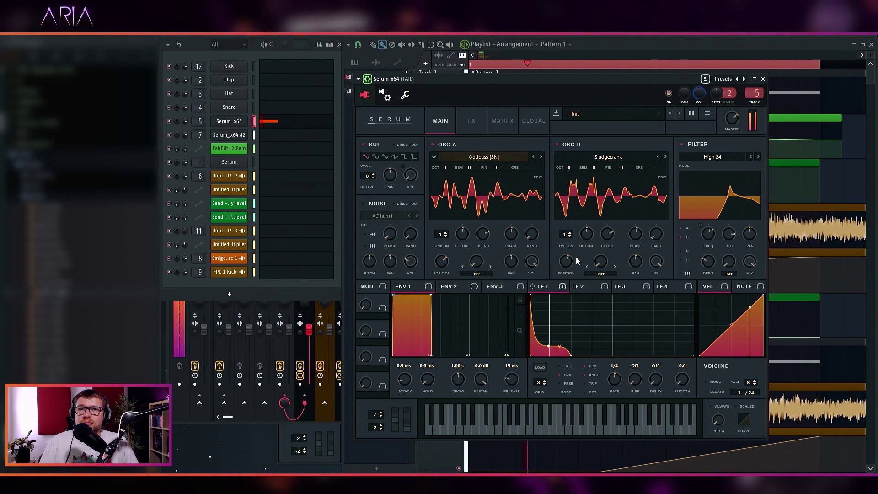
drag(573, 262, 579, 257)
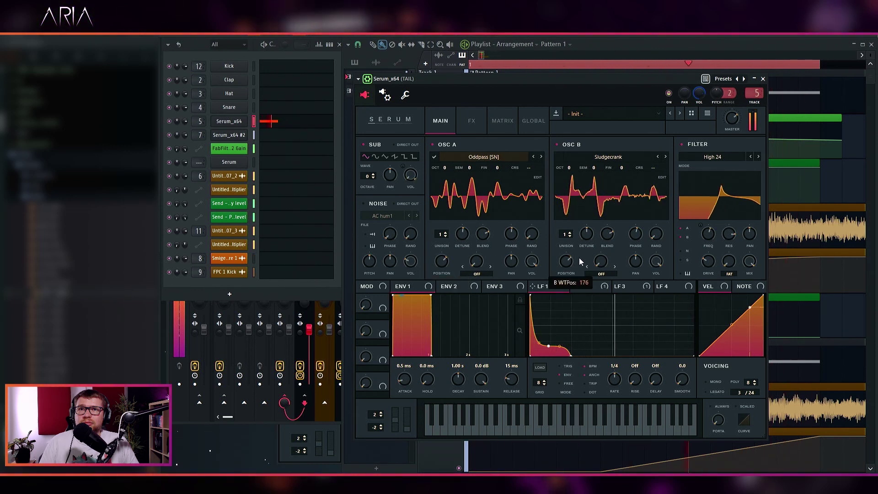
Load the wavetables Phase Werb [SL] in oscillator A and SSQ in oscillator B, and adjust the wavetable position of each.
click(541, 157)
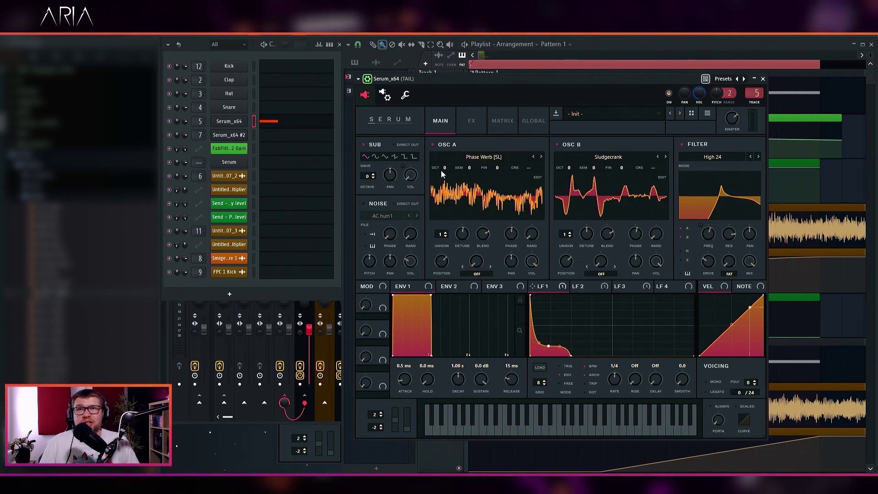
mouse_move(441, 261)
mouse_down()
mouse_move(442, 276)
mouse_move(448, 269)
mouse_up()
key(space)
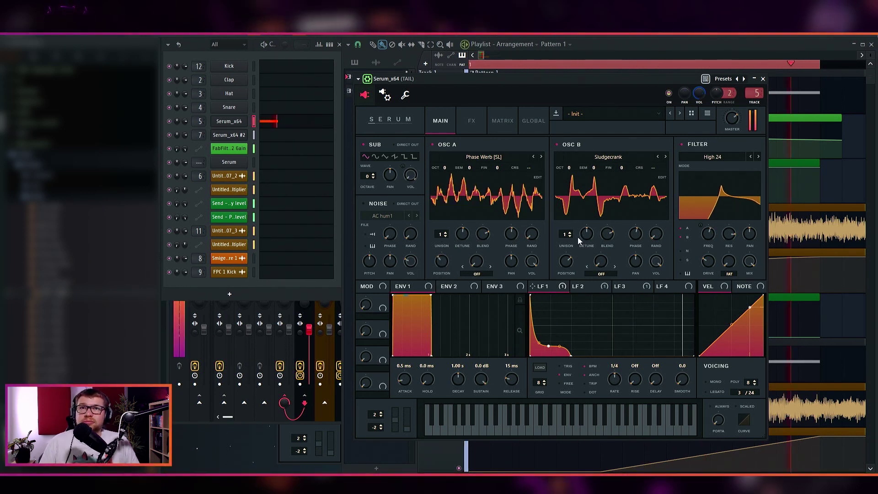
click(665, 157)
mouse_move(570, 262)
mouse_down()
mouse_move(575, 246)
mouse_move(559, 283)
mouse_move(573, 273)
mouse_up()
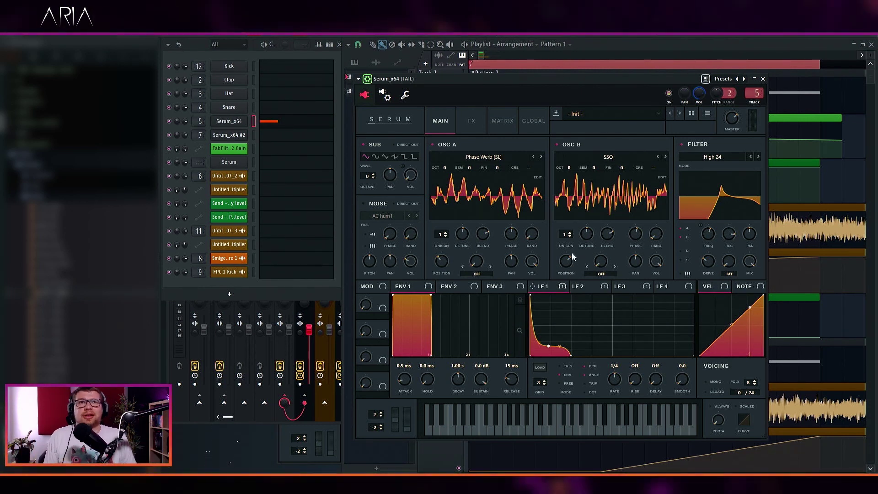
click(763, 79)
During playback, set the automation point ending the raised section of the TAIL Band 2 Gain clip to 0.5.
mouse_move(623, 121)
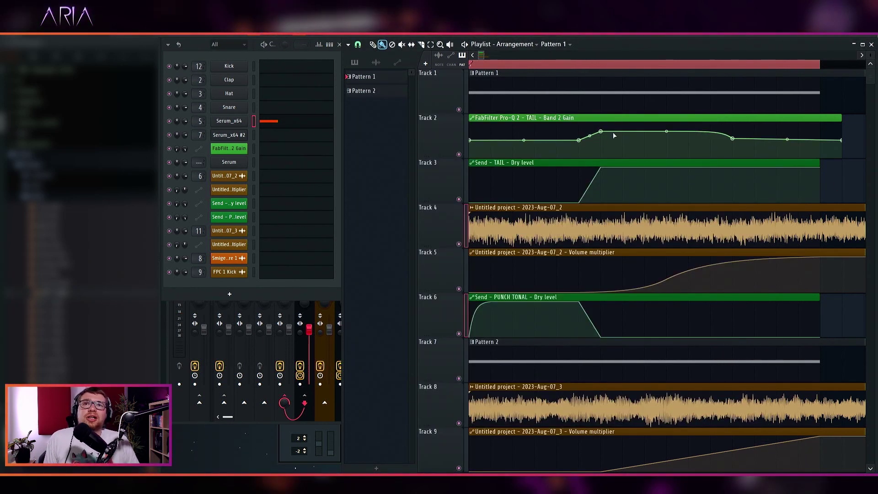
key(space)
drag(602, 133, 602, 133)
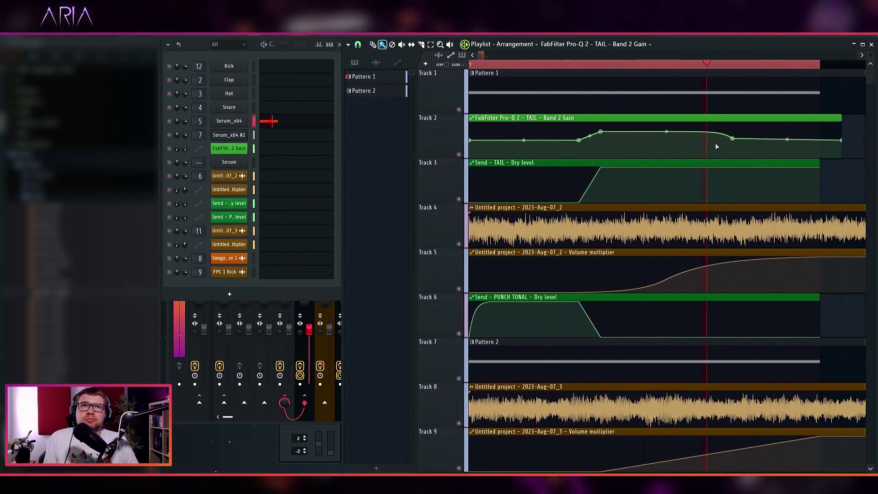
drag(732, 138, 734, 142)
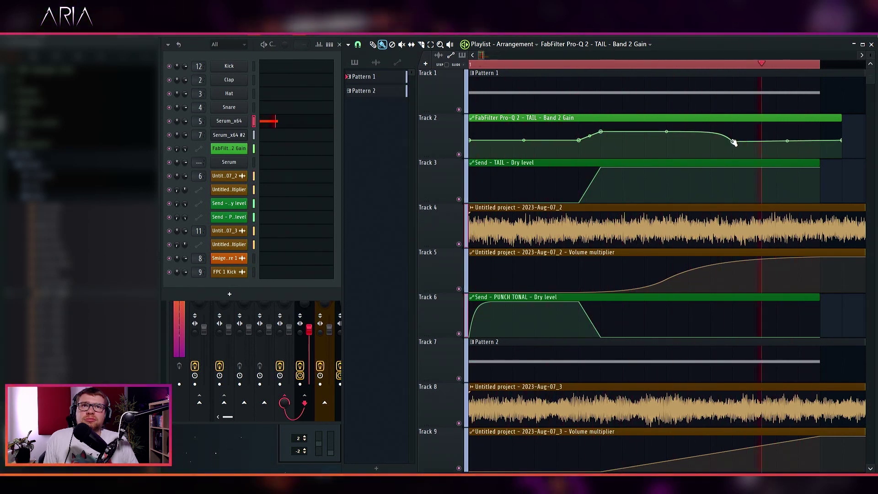
right_click(732, 142)
click(773, 305)
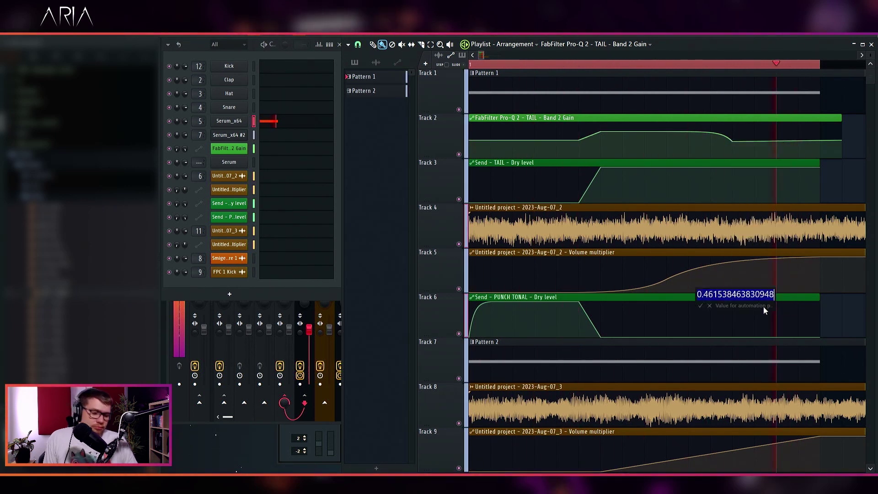
key(Return)
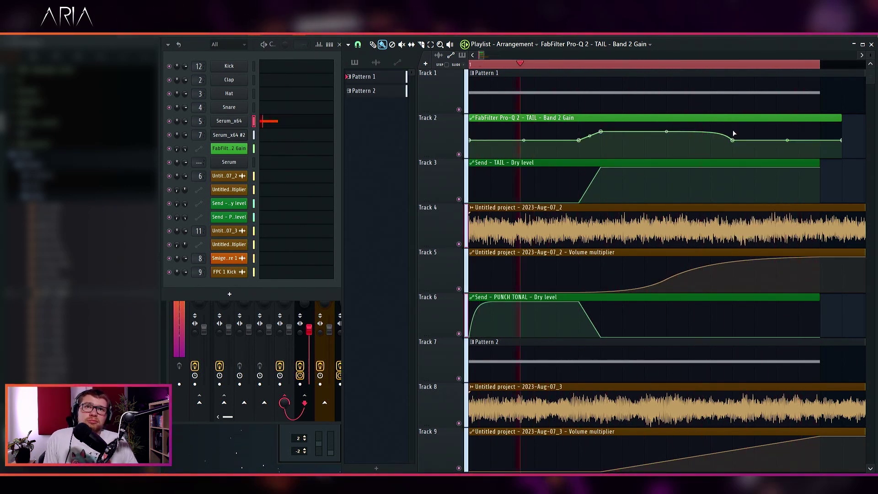
Raise the automation point ending the raised section of the TAIL Band 2 Gain clip slightly above 0.5 and audition the kick.
right_click(732, 139)
click(756, 302)
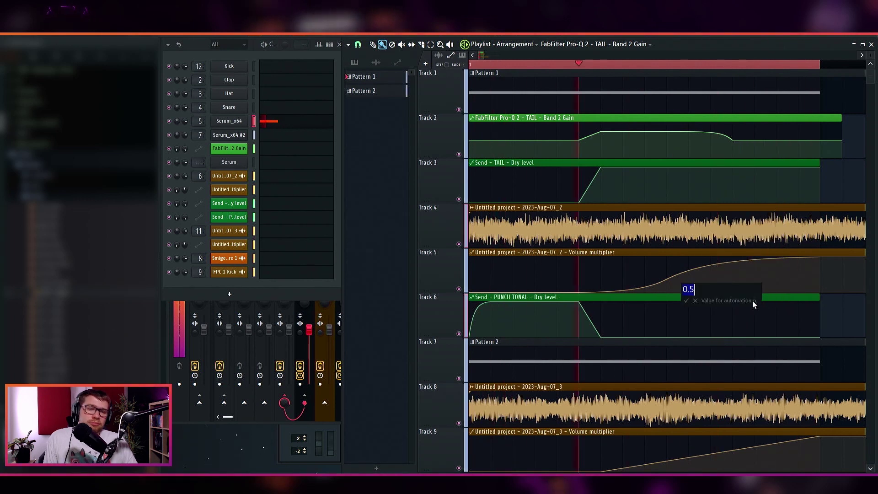
text(0.05)
key(Return)
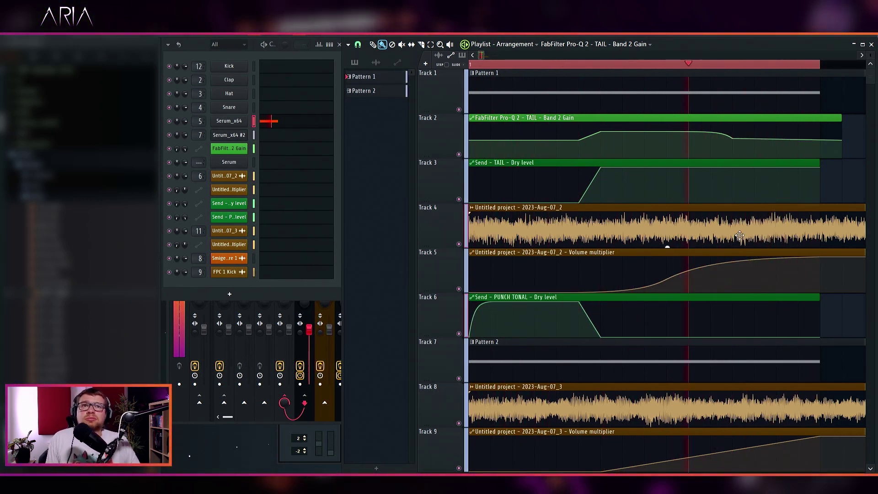
key(space)
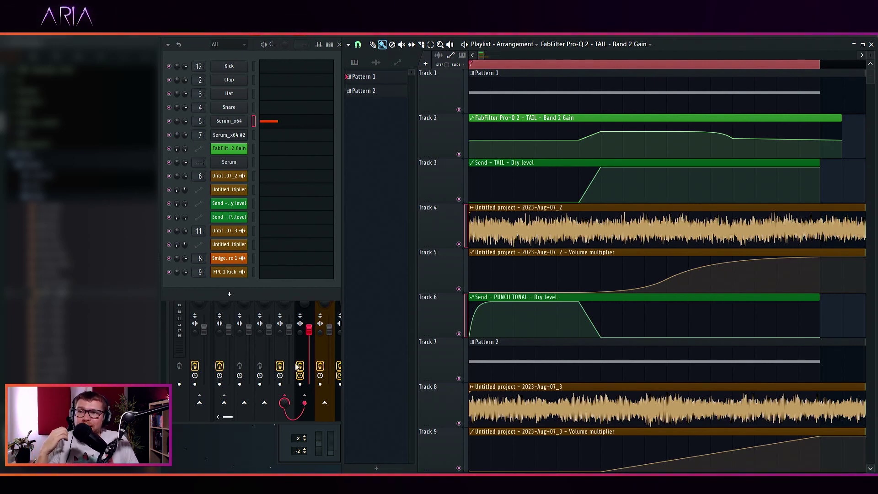
Inspect FabFilter Pro-Q 2 on the FULL kick no verb mixer track, disable it, and play the kick without it.
click(232, 418)
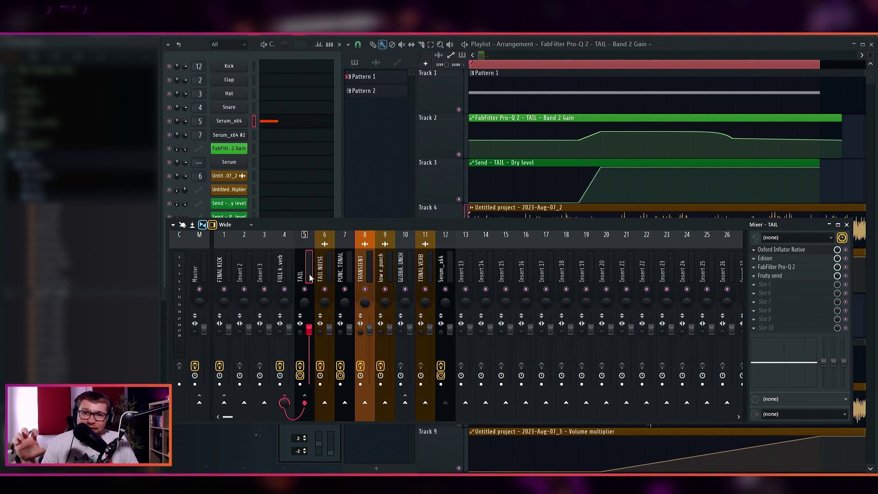
click(285, 273)
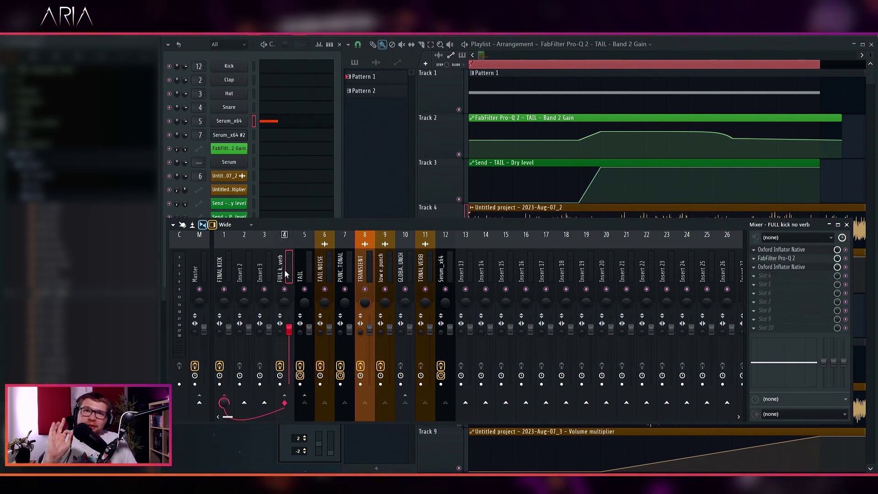
click(783, 259)
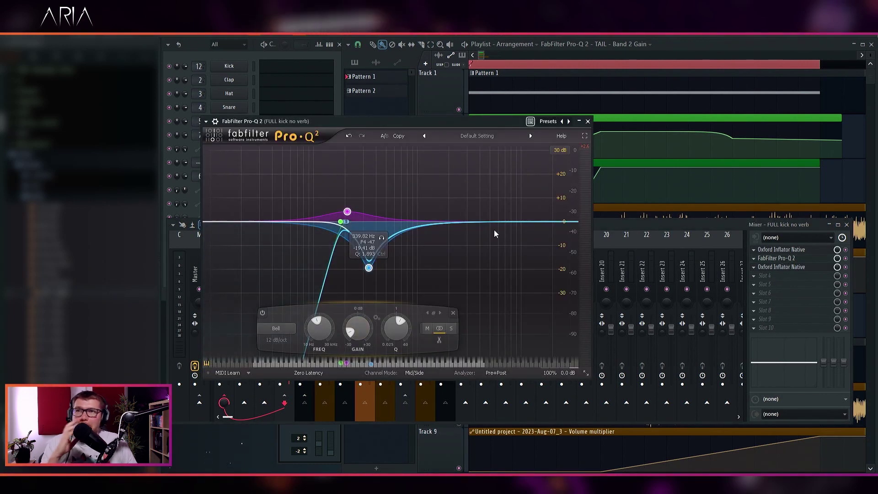
click(848, 261)
key(space)
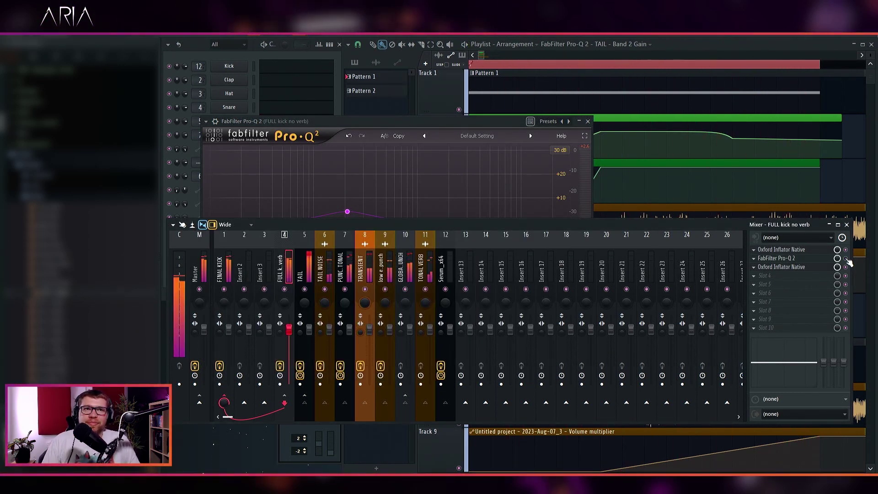
Compare the kick with the 339.82 Hz bell cut in FabFilter Pro-Q 2 bypassed and re-enabled.
key(space)
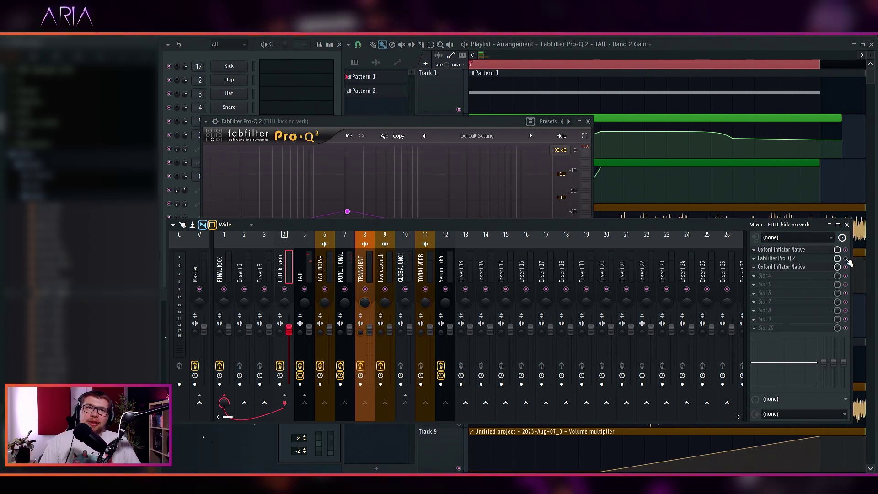
click(350, 122)
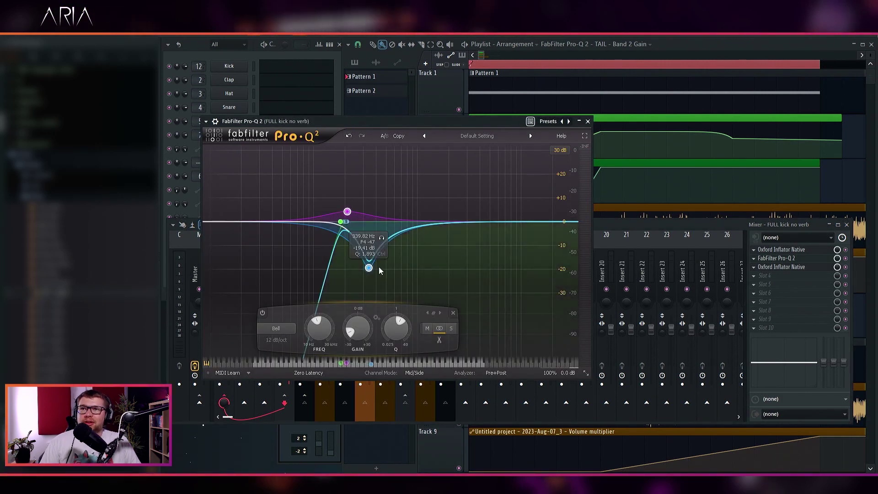
click(263, 313)
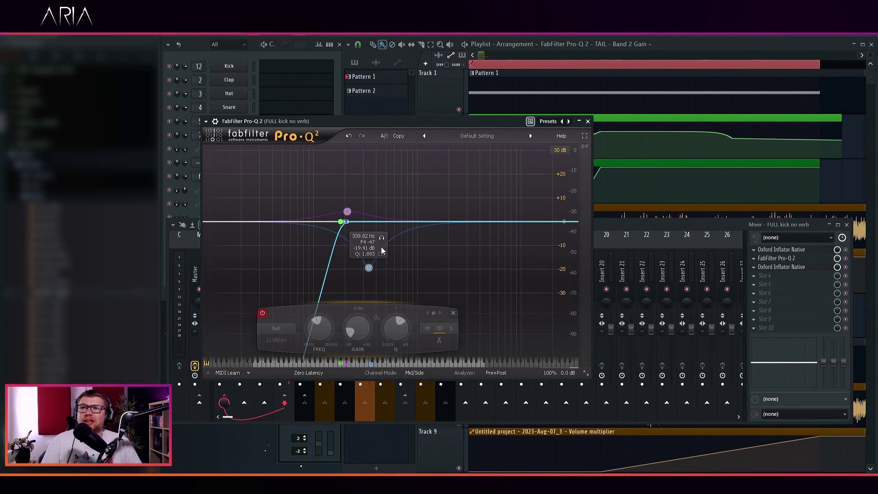
key(space)
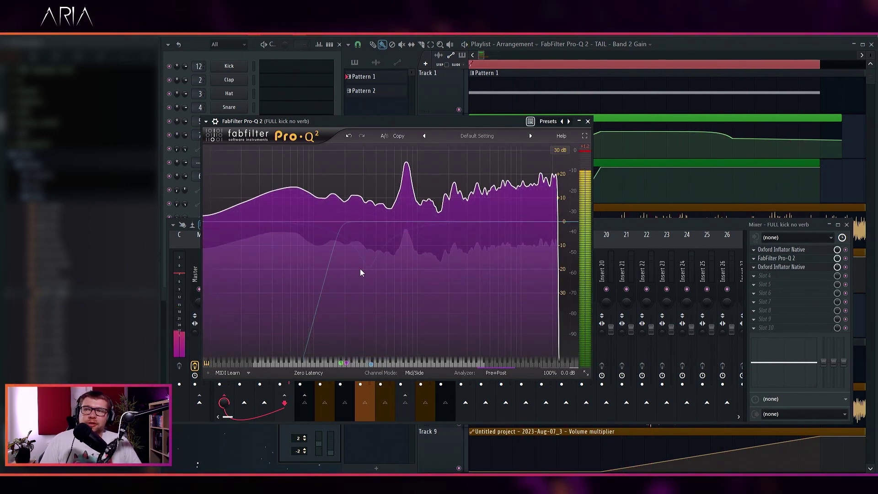
key(space)
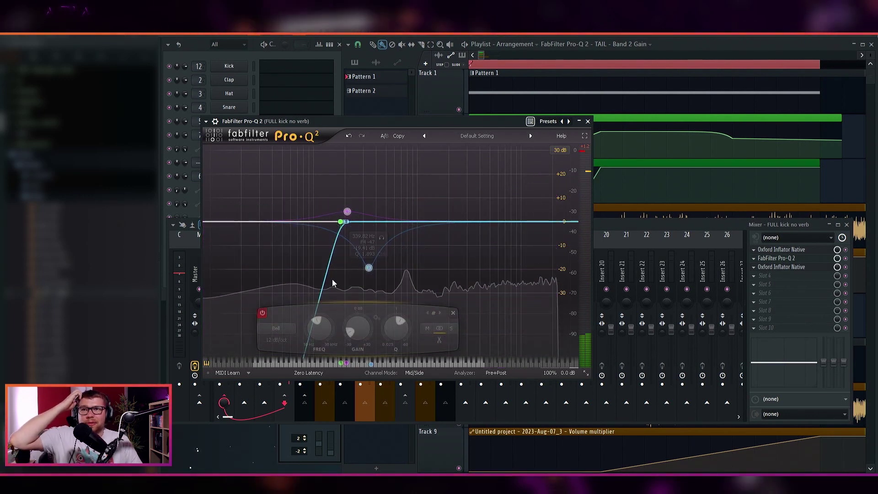
click(262, 314)
key(space)
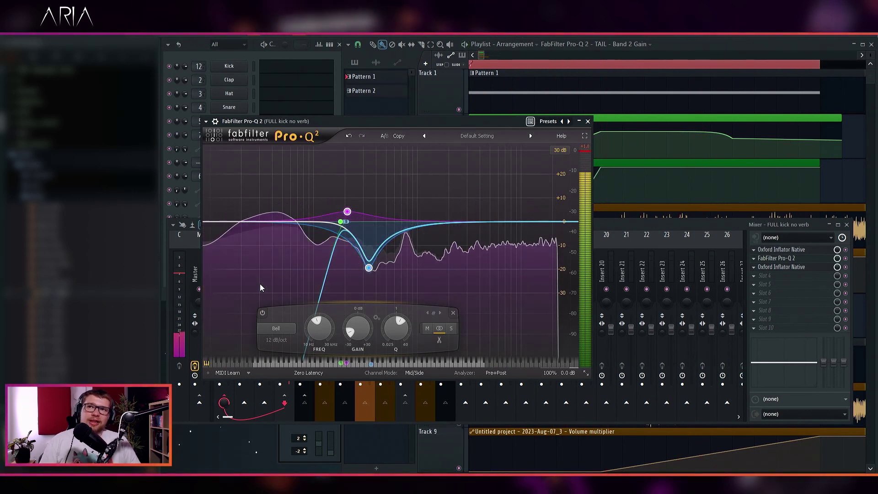
key(space)
mouse_move(366, 205)
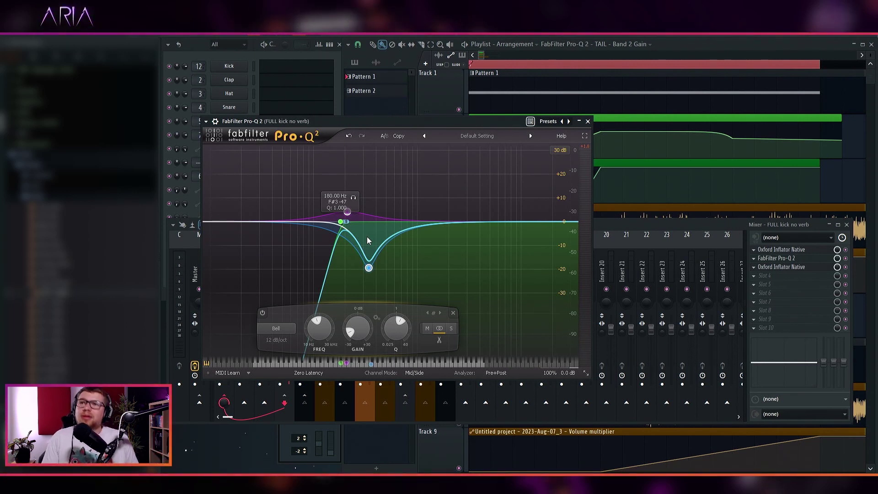
Bring the channel rack to the front and play the kick once more.
click(220, 57)
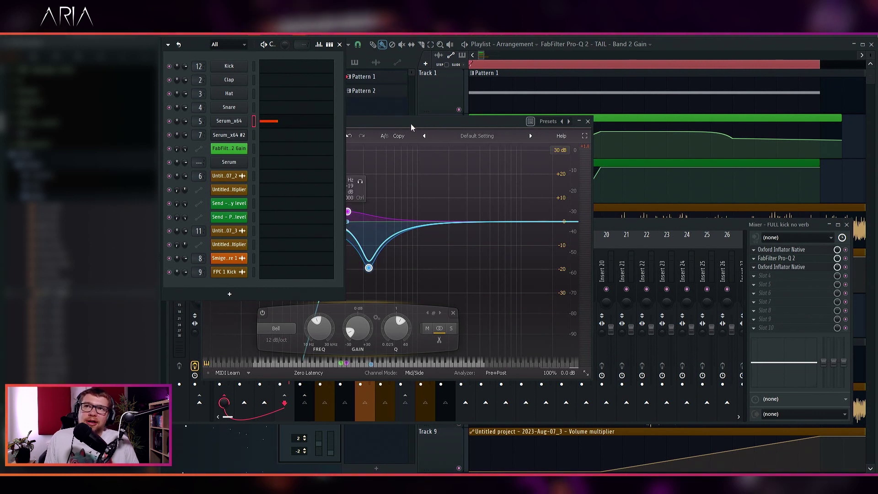
click(411, 124)
click(205, 59)
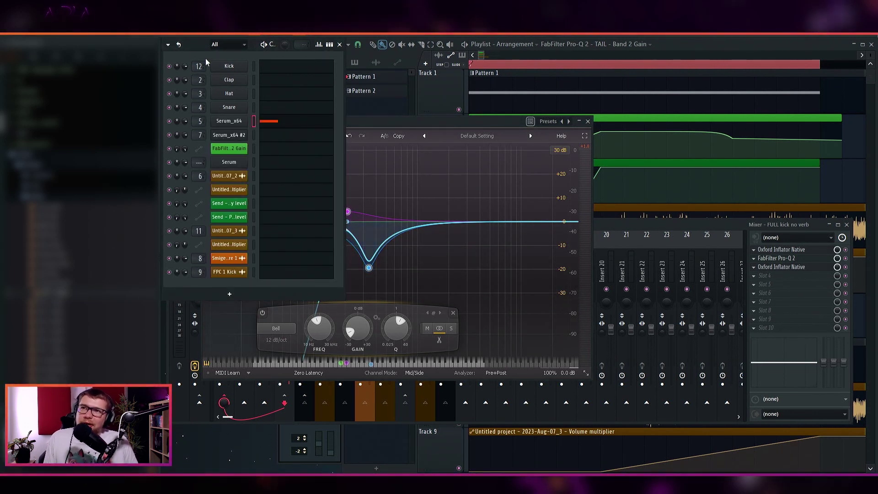
key(space)
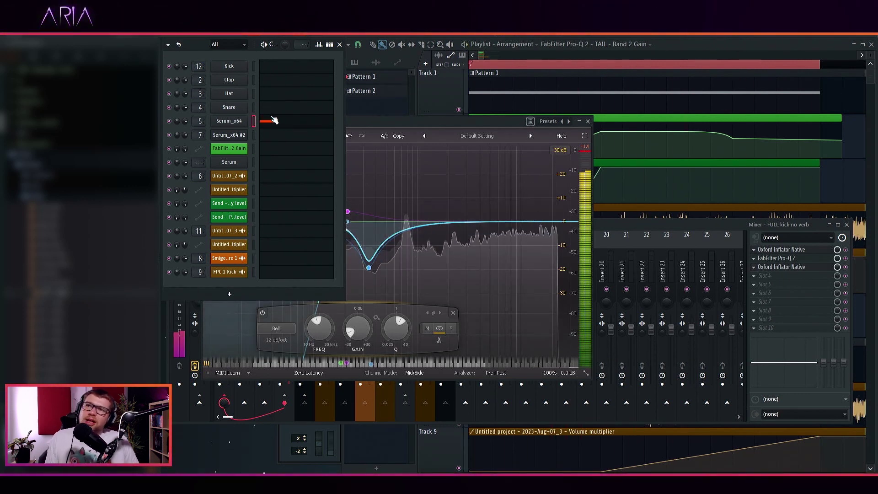
key(space)
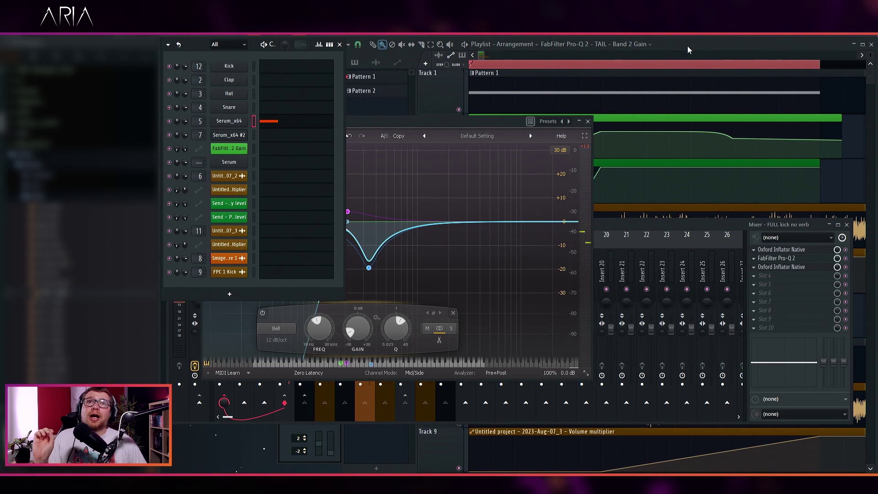
Open Serum_x64 #2 on PUNCH TONAL, try the Cmb - filter type and play the kick with it.
click(234, 136)
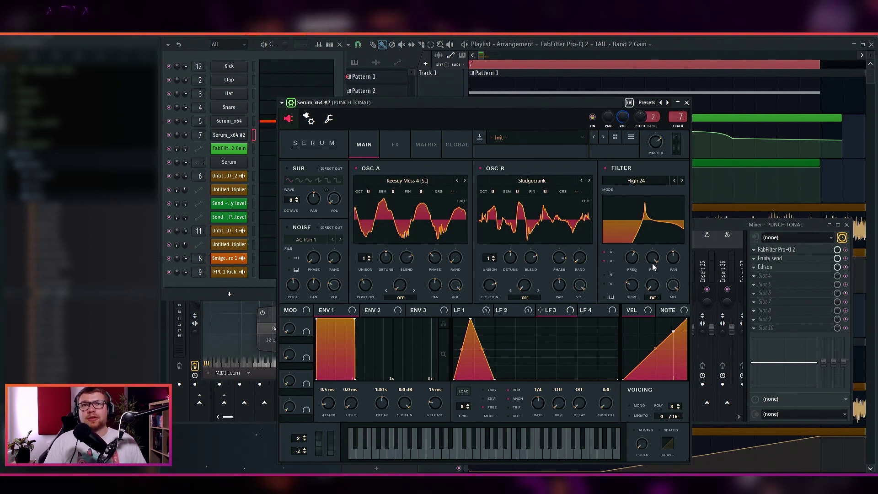
drag(654, 284, 662, 276)
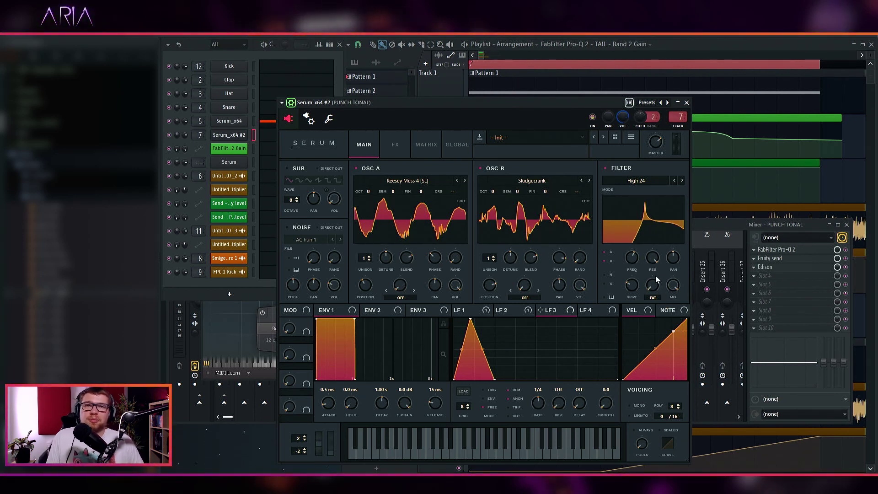
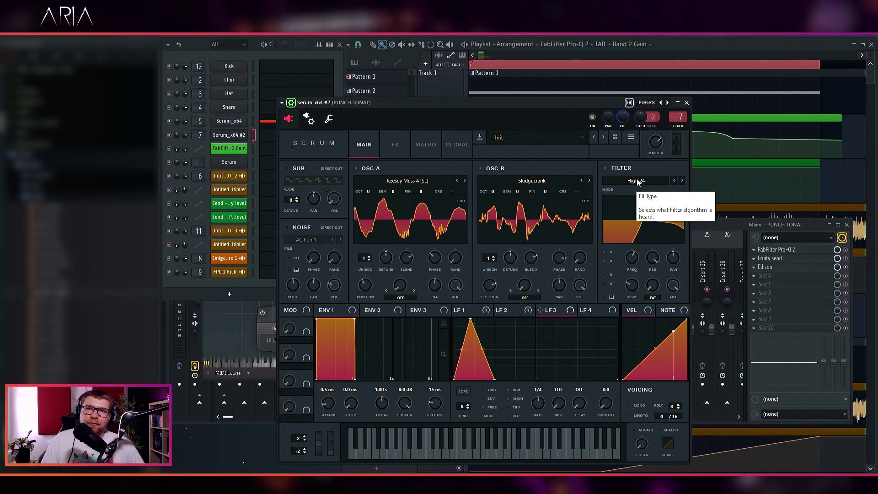
click(637, 182)
mouse_move(631, 211)
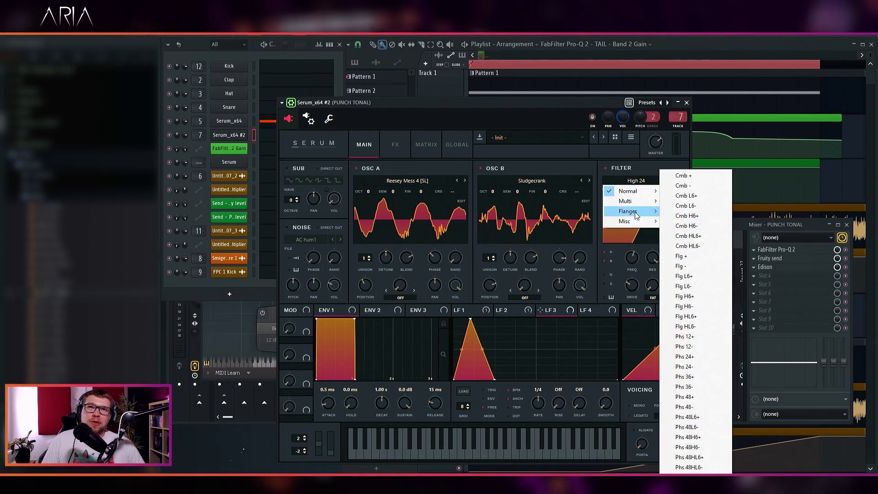
click(694, 187)
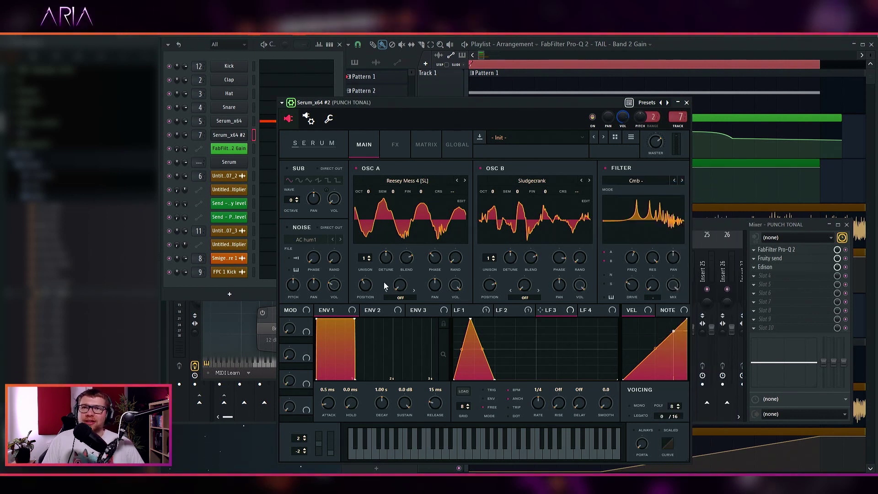
click(196, 289)
key(space)
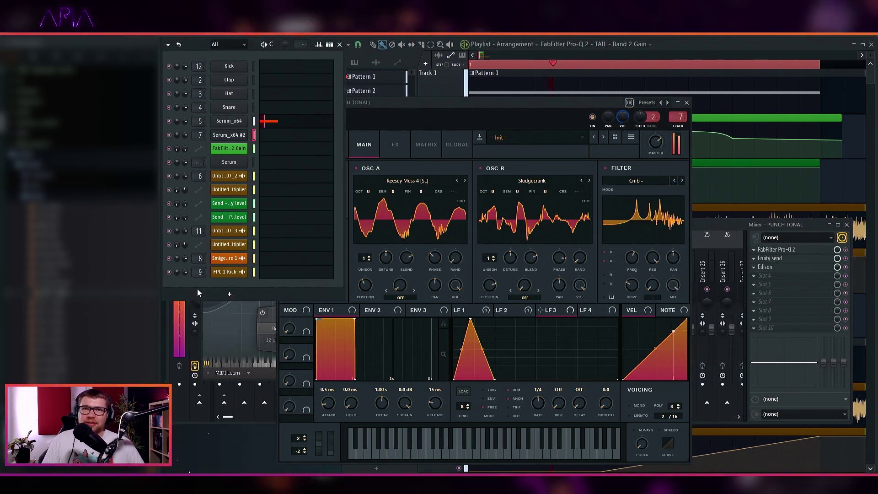
During playback, try the Cmb L6+ and Cmb H6+ filter types in the punch synth and adjust the filter frequency.
drag(632, 261, 641, 263)
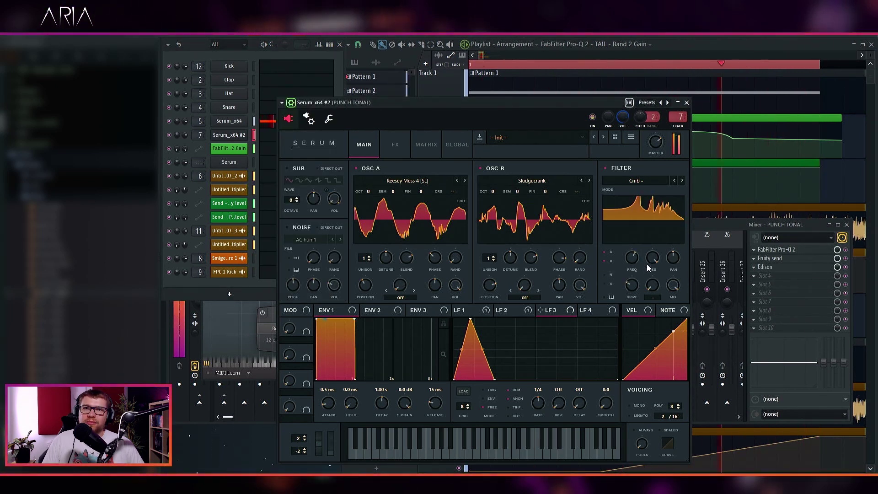
click(682, 181)
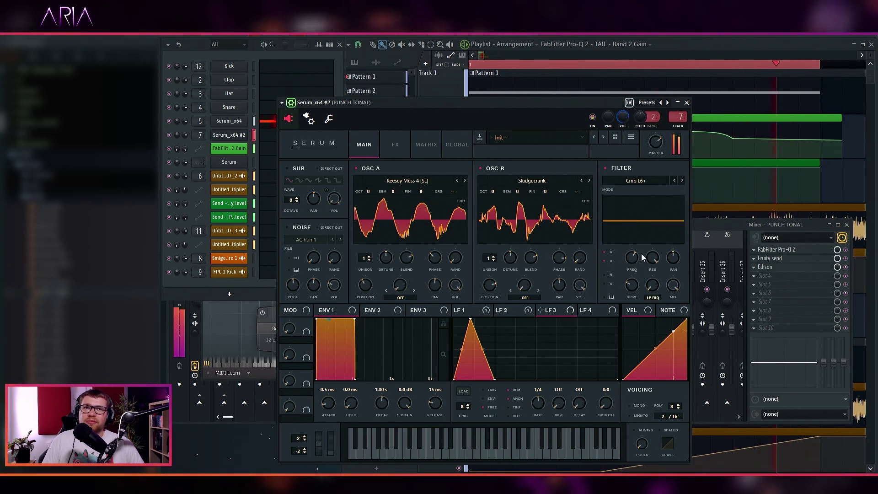
click(681, 180)
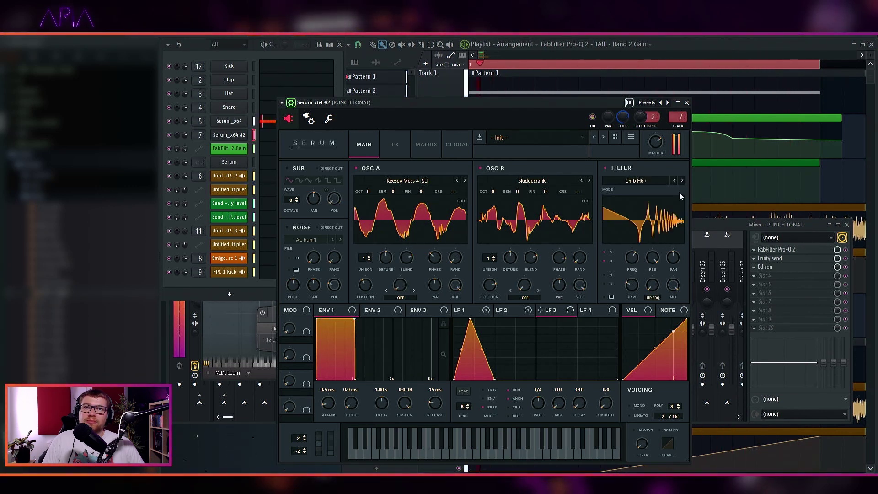
drag(647, 301, 651, 306)
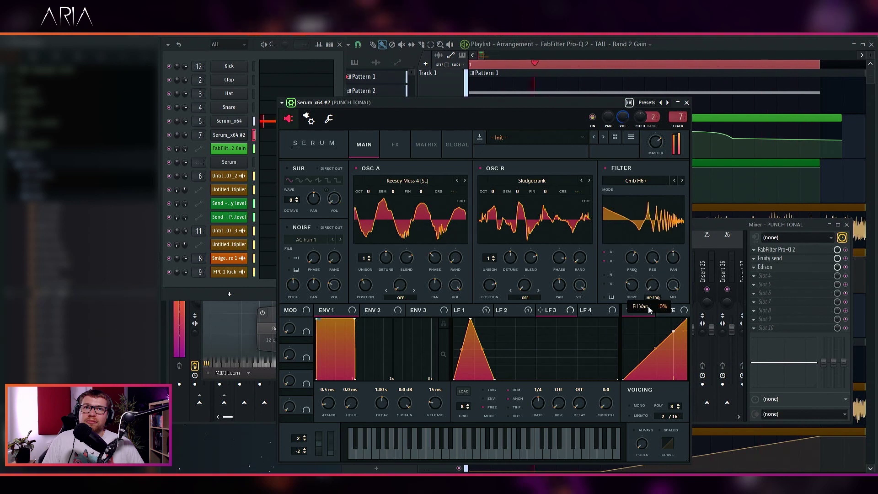
drag(632, 259, 635, 287)
drag(636, 257, 638, 256)
drag(666, 222, 650, 229)
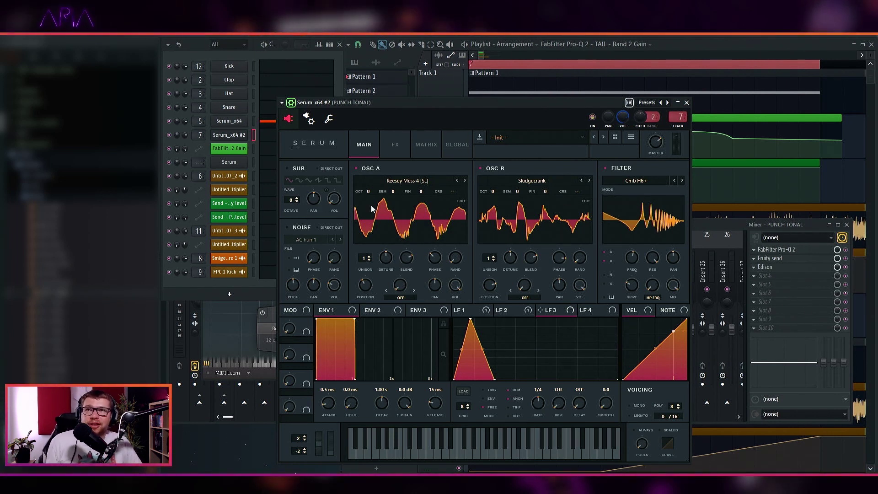
Try the Flg - filter type in the punch synth and adjust its filter frequency.
click(681, 180)
click(673, 180)
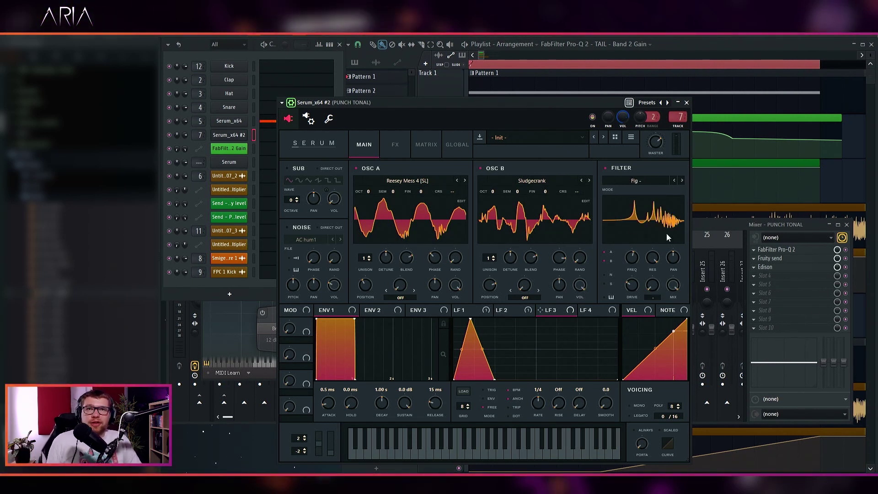
mouse_move(638, 264)
mouse_down()
mouse_move(650, 259)
mouse_move(638, 260)
mouse_up()
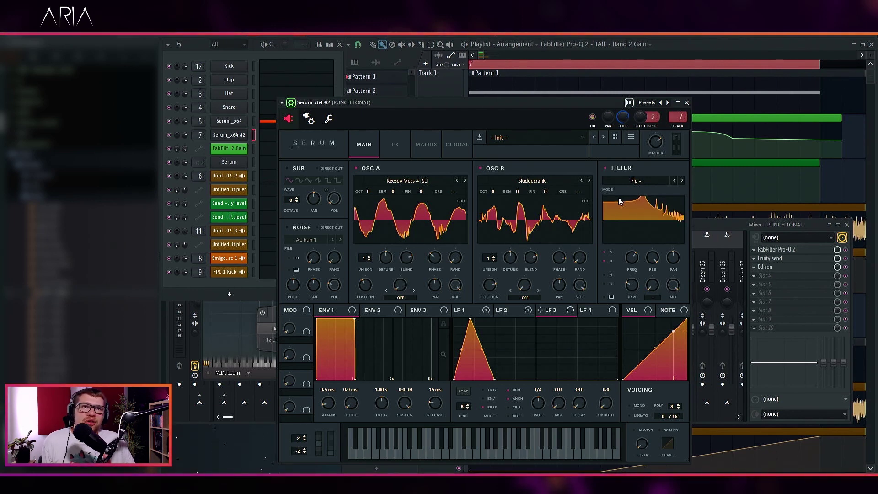
Clear Edison on the Master track and record the playing kick into it.
click(845, 180)
scroll(759, 200, down, 3)
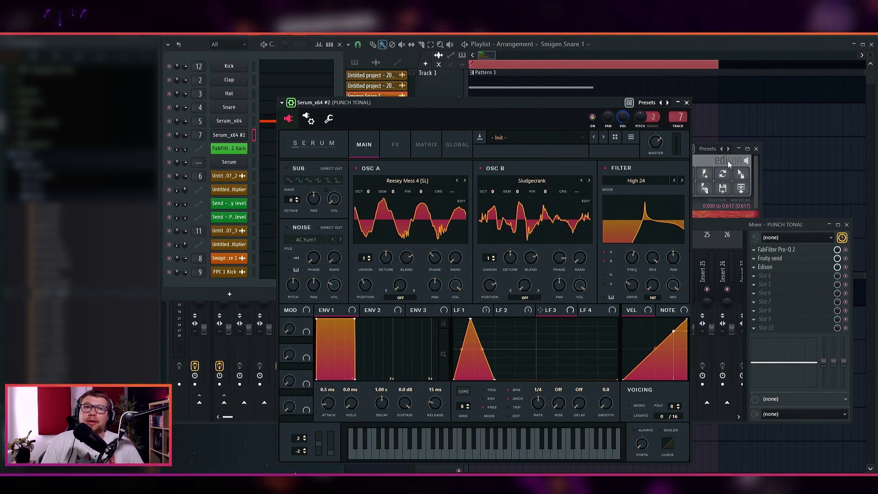
click(757, 171)
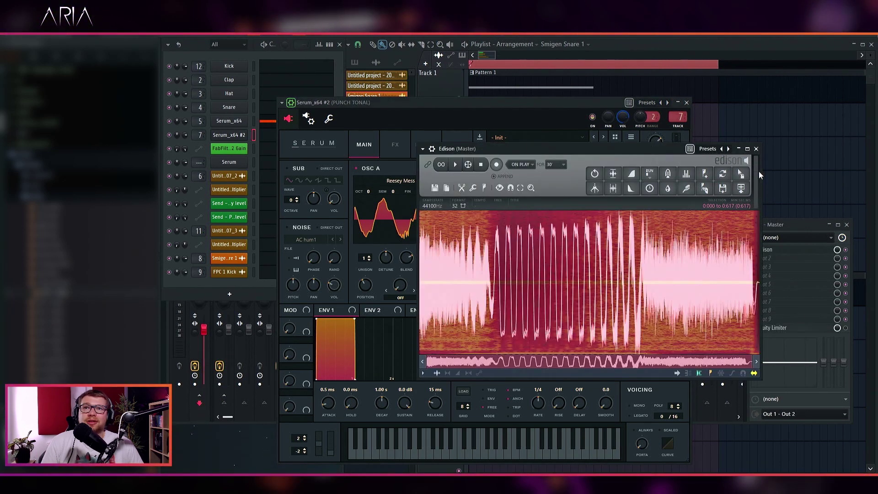
click(434, 188)
click(445, 205)
click(496, 164)
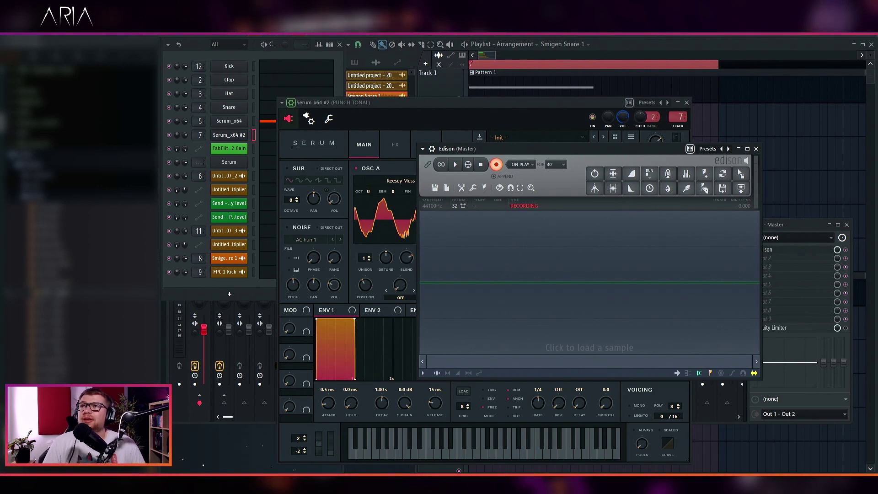
key(space)
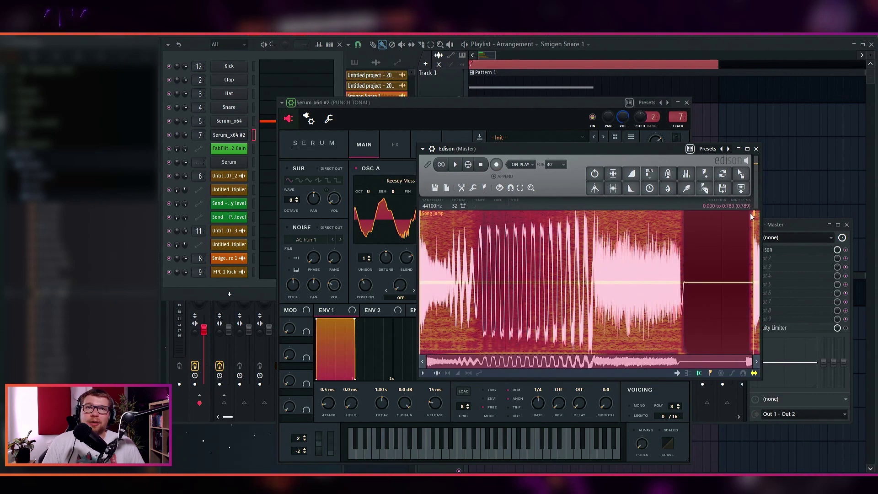
key(space)
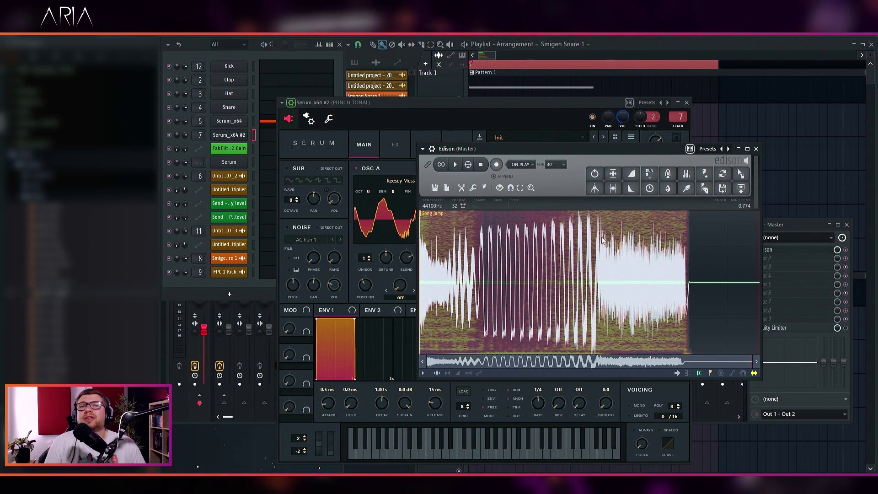
Raise the GLOBAL PUNCH mixer fader and inspect the effects on the TAIL and FULL kick no verb tracks.
click(802, 223)
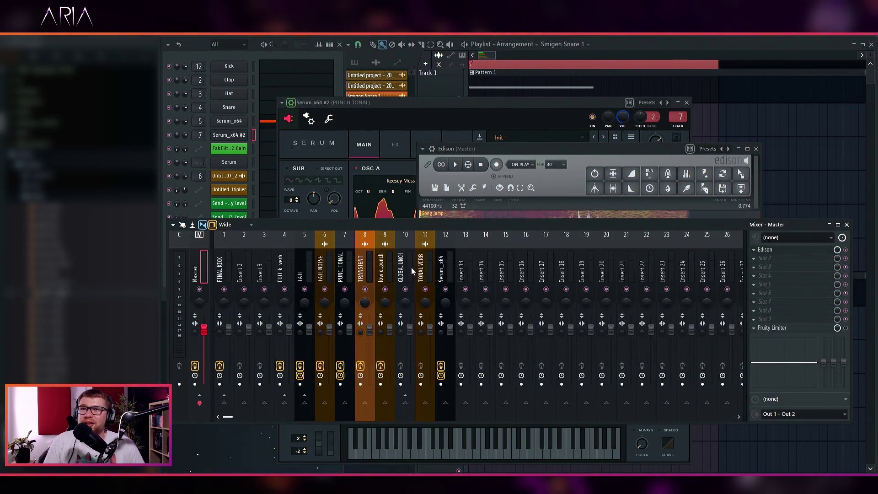
click(411, 336)
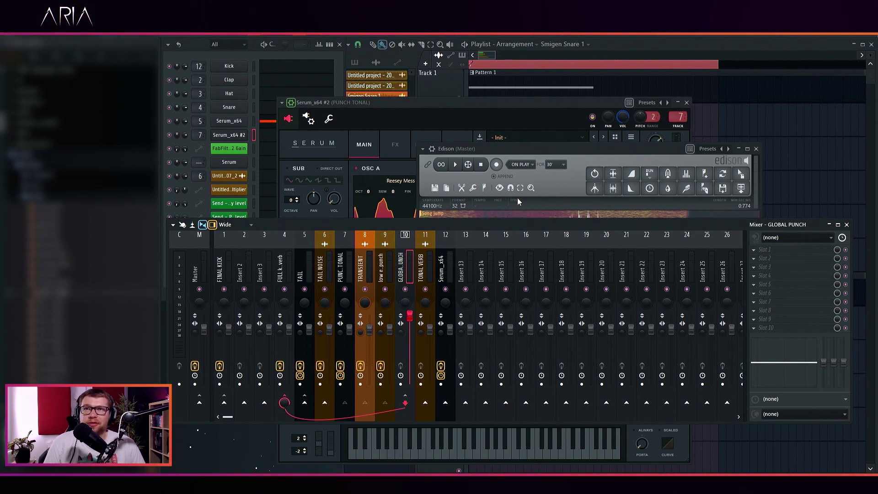
click(300, 266)
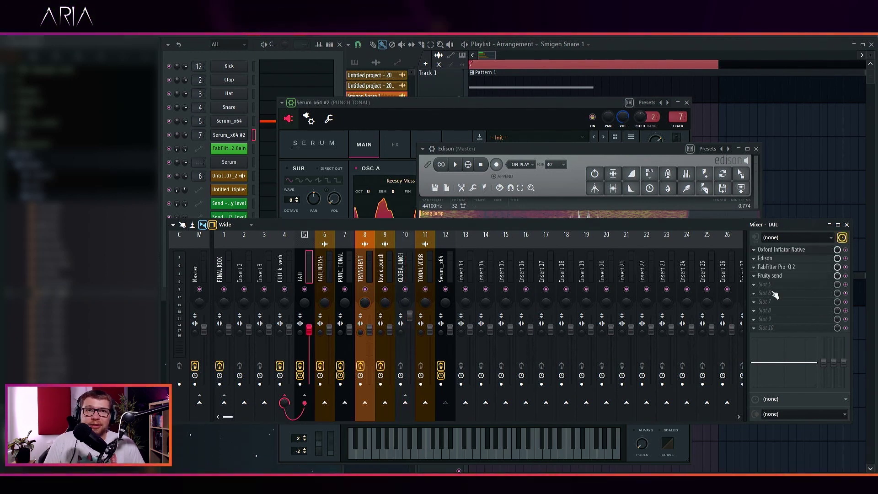
key(Left)
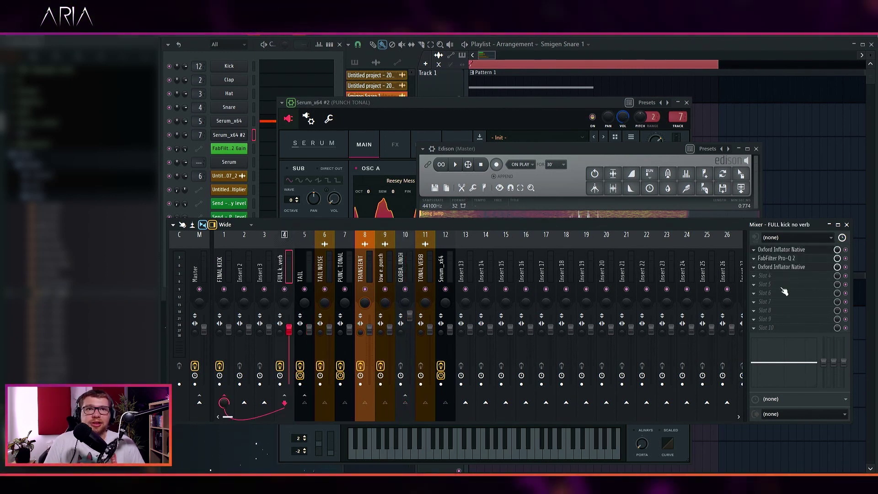
Record a new pass of the playing kick into Edison on the Master track.
click(435, 188)
click(441, 202)
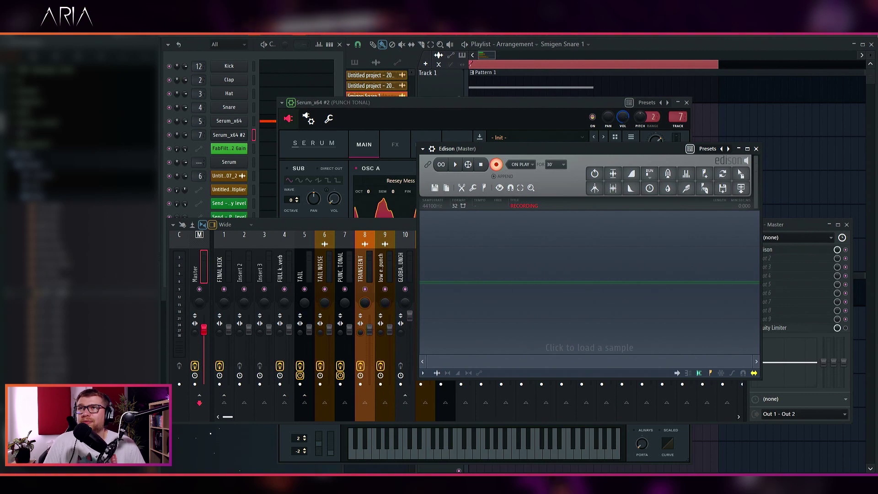
key(space)
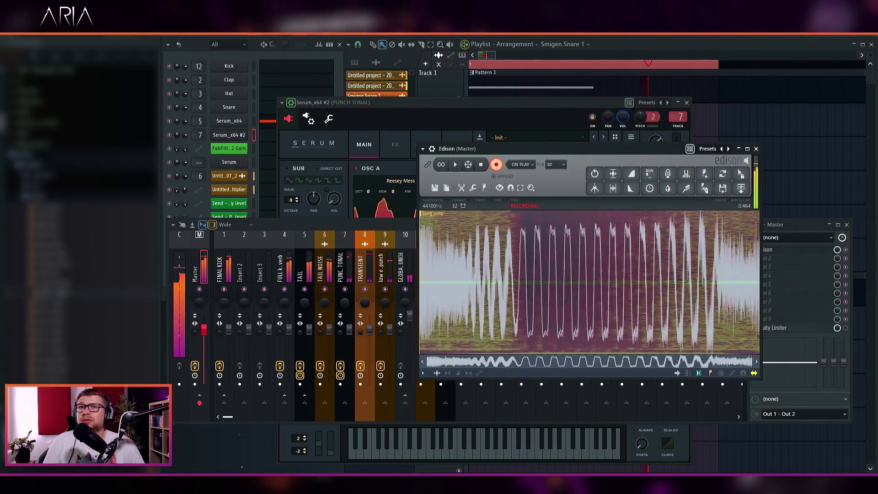
key(space)
click(612, 188)
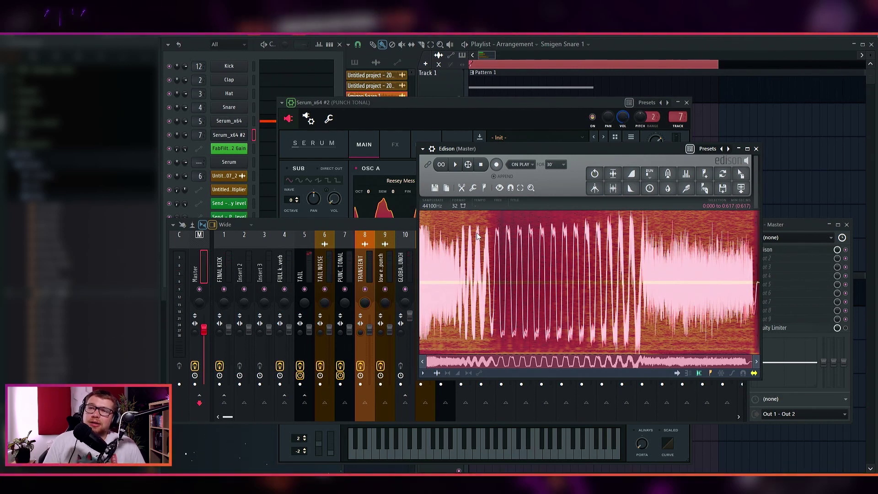
Place the Edison recording as an audio clip at the start of Track 13 in the Playlist.
drag(742, 180, 497, 460)
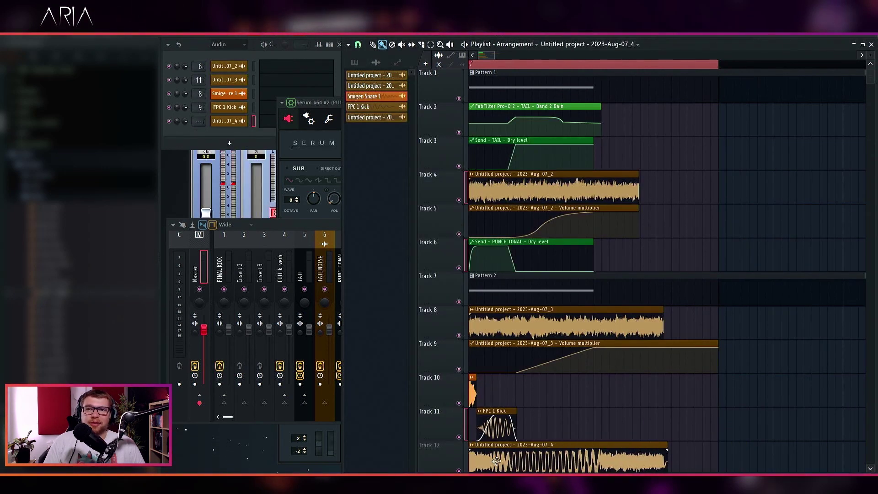
scroll(623, 388, down, 4)
drag(542, 334, 515, 378)
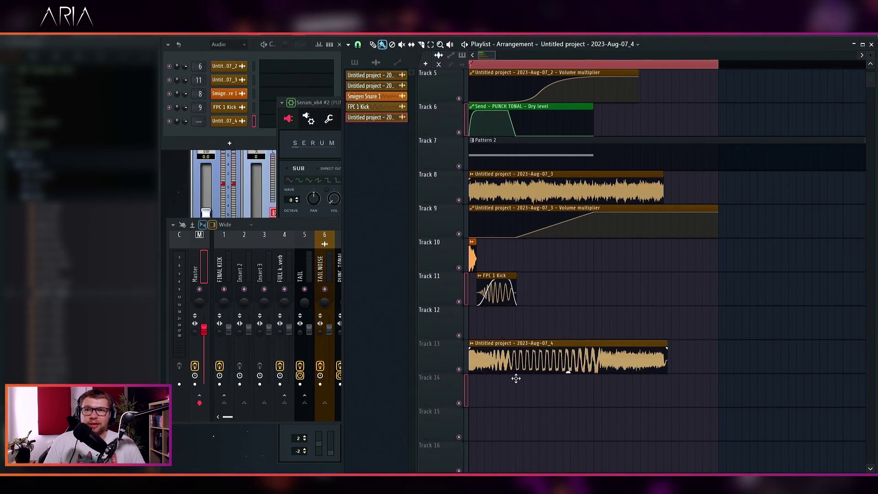
Solo Track 13 and play the recorded kick in a loop shortened to the end of the pattern notes.
right_click(459, 369)
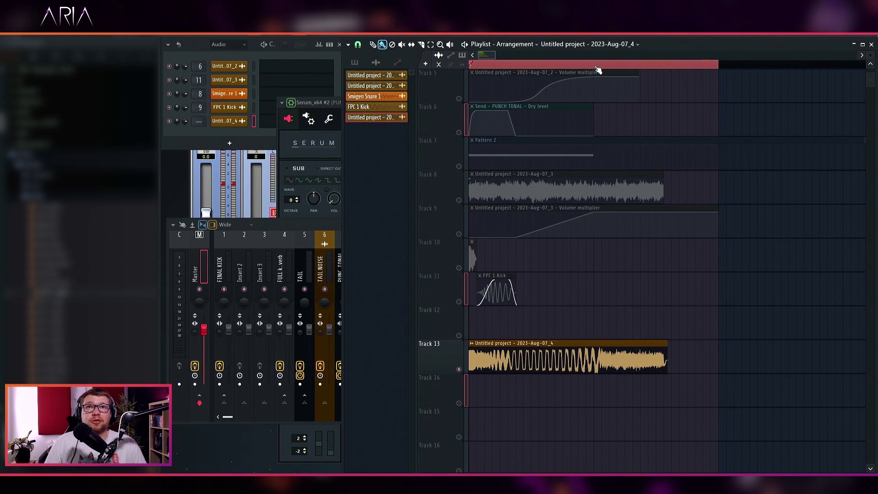
drag(595, 66, 471, 67)
key(space)
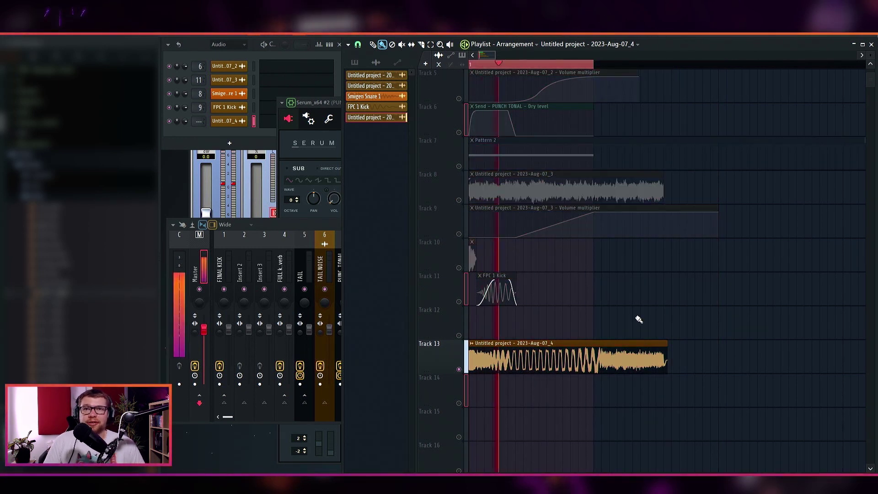
key(space)
Try a lower fader level on the TRANSIENT mixer track.
click(319, 221)
drag(375, 335, 375, 347)
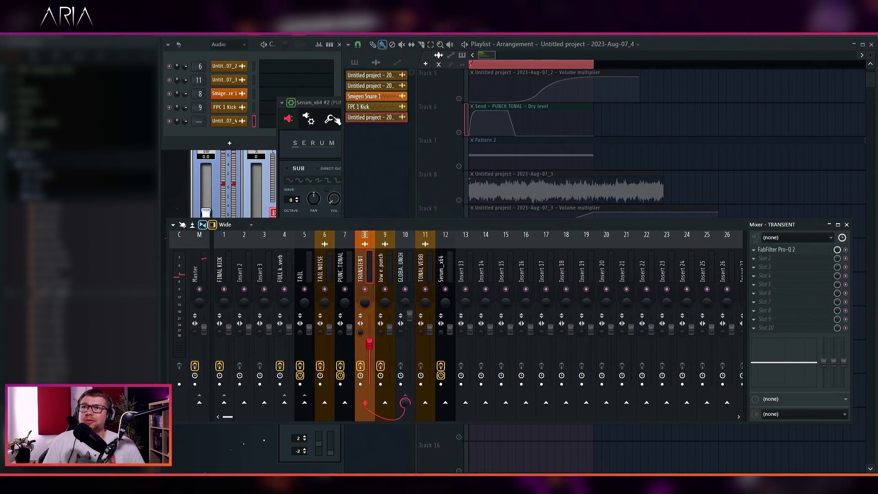
click(506, 338)
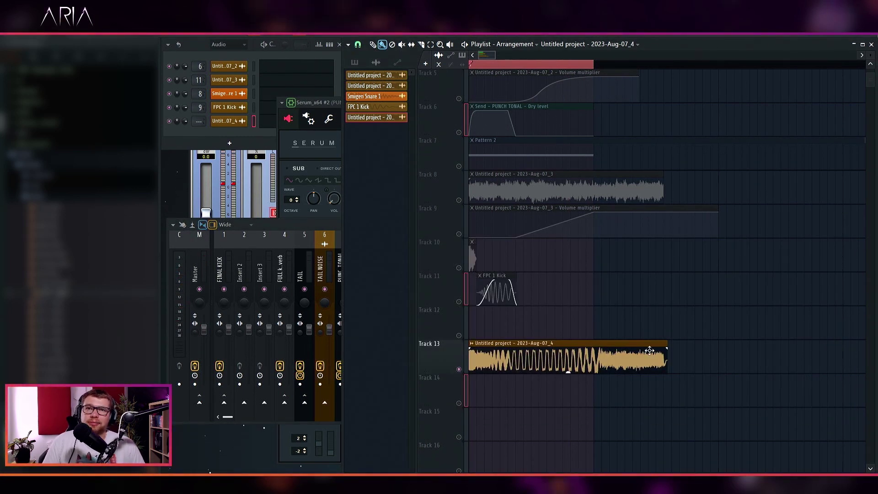
Trim the recorded clip on Track 13 to the loop's end and set its declicking mode to Generic (bleeding).
drag(670, 339, 588, 364)
double_click(557, 360)
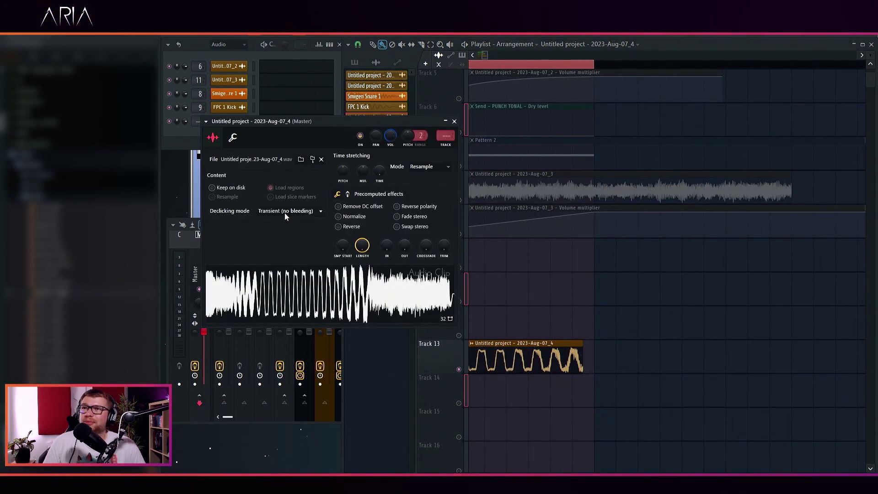
click(292, 246)
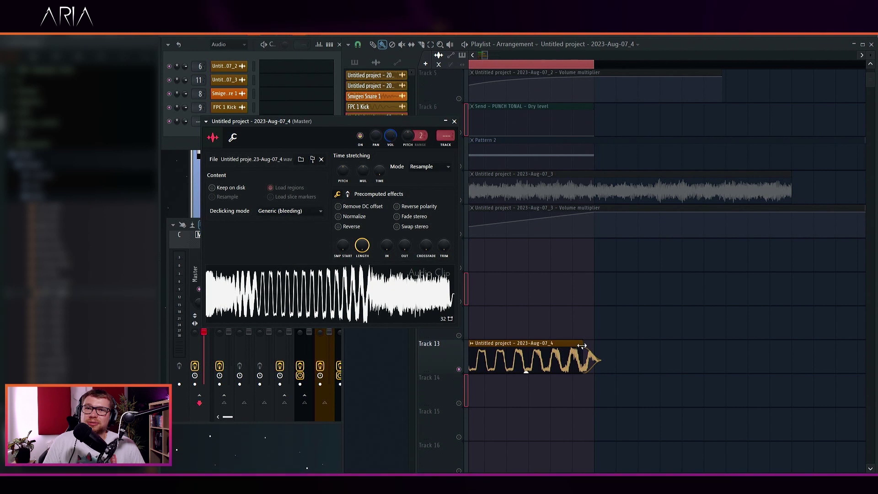
click(582, 345)
drag(583, 345, 592, 345)
Play back the trimmed kick clip in the loop and check the mixer between passes.
key(space)
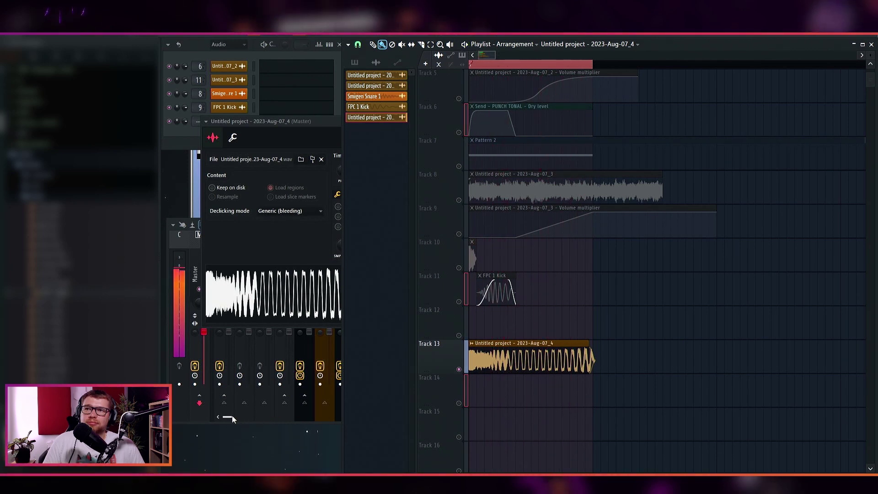
key(space)
click(256, 415)
right_click(371, 342)
click(393, 337)
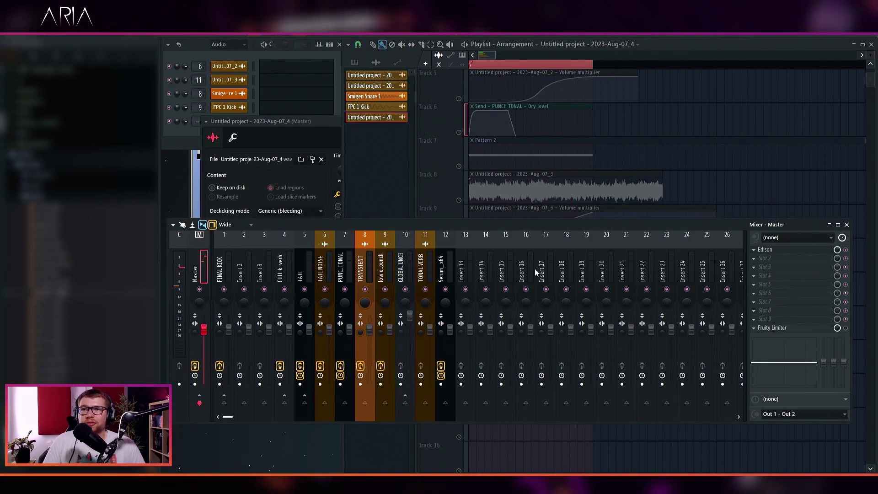
click(768, 183)
key(space)
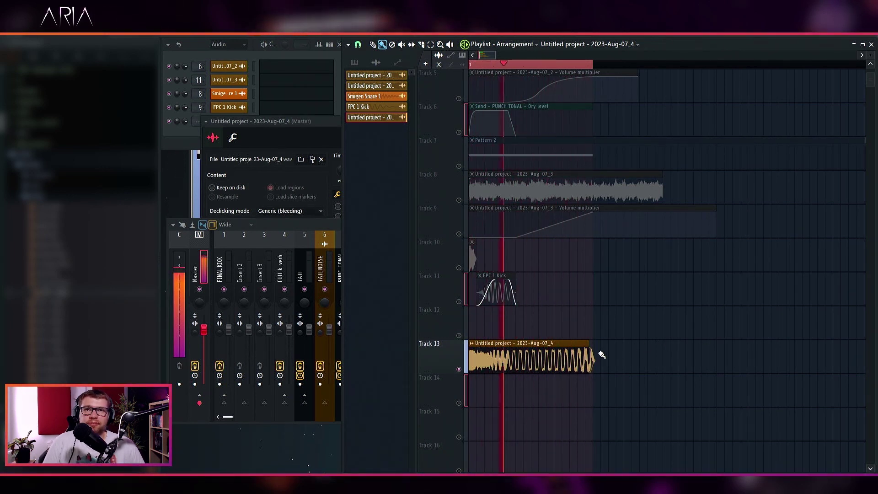
key(space)
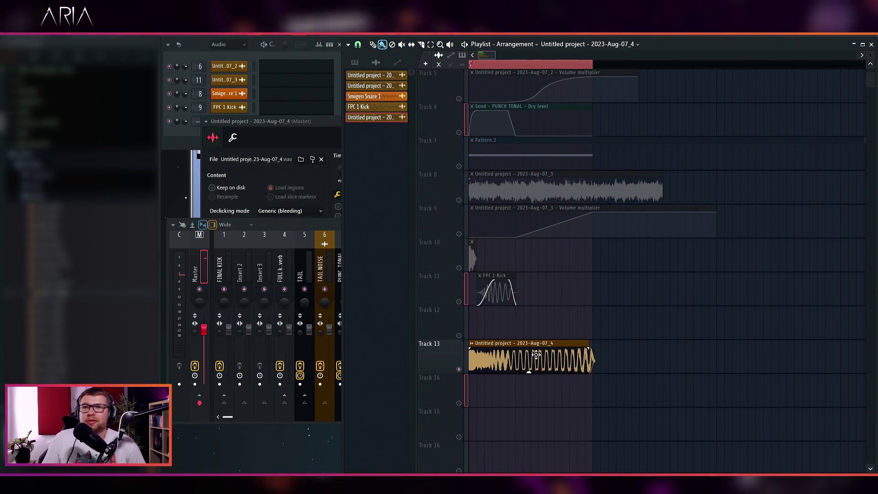
double_click(305, 226)
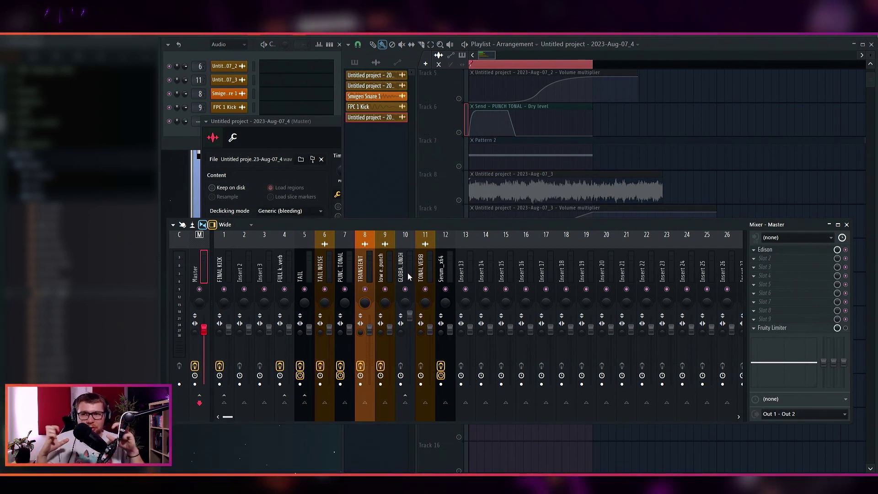
click(530, 431)
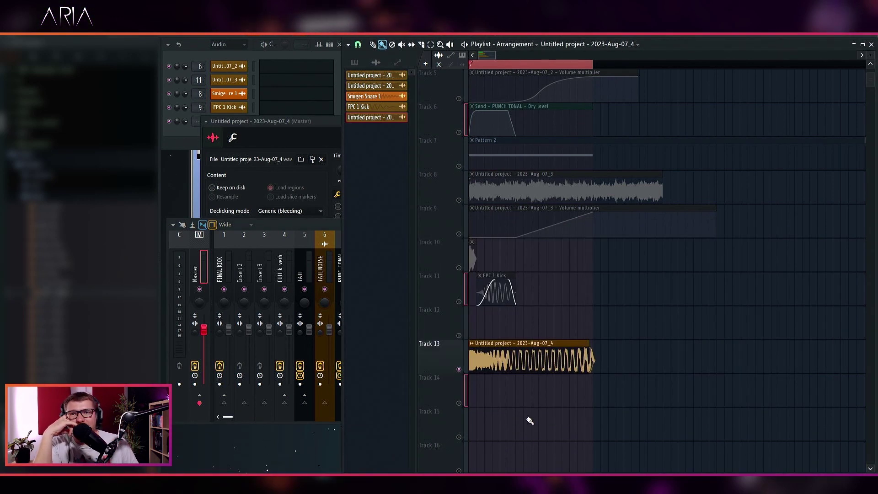
click(329, 231)
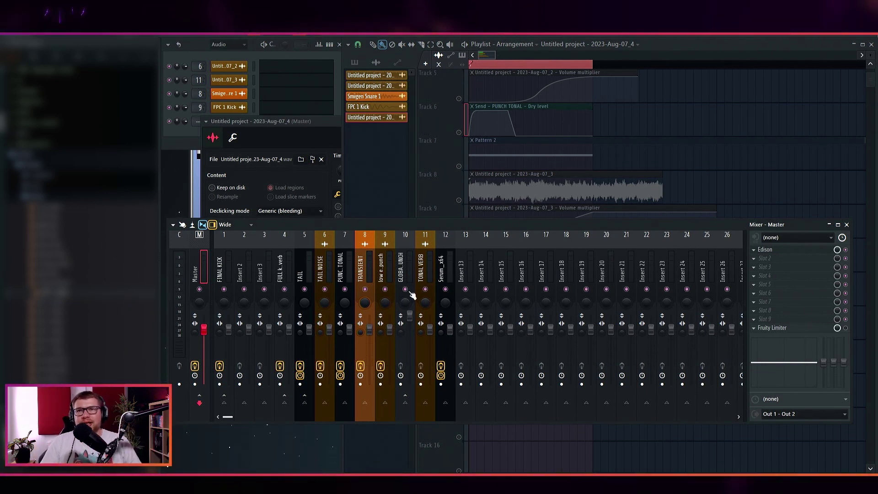
click(750, 203)
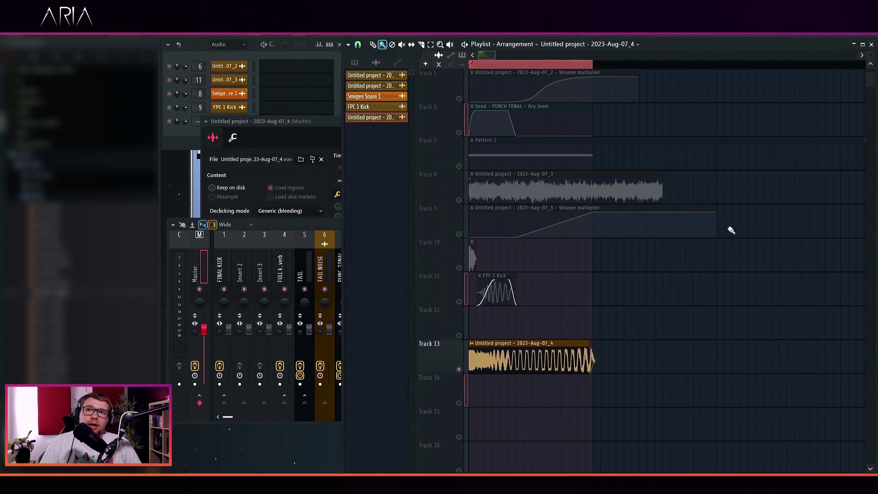
Delete the recorded kick clip from Track 13 and reactivate all the other Playlist tracks.
right_click(495, 359)
click(464, 304)
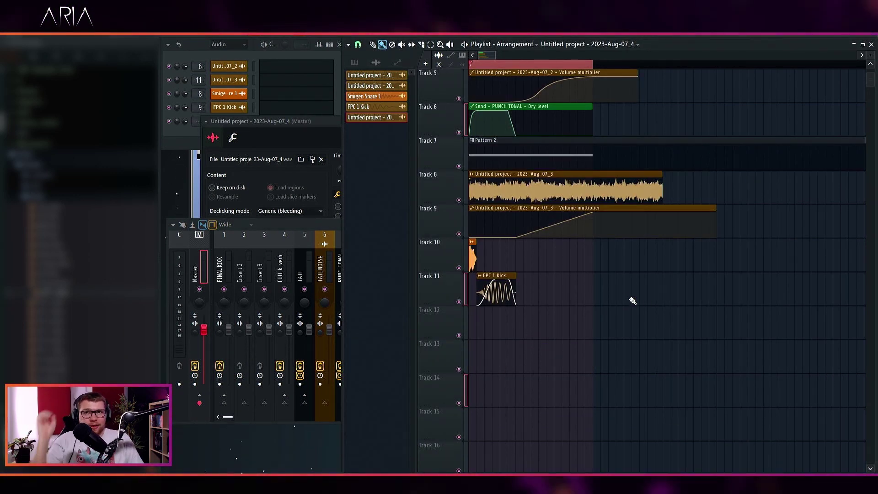
Insert an empty track above Pattern 1 at the start of the Playlist's track list.
scroll(427, 254, up, 3)
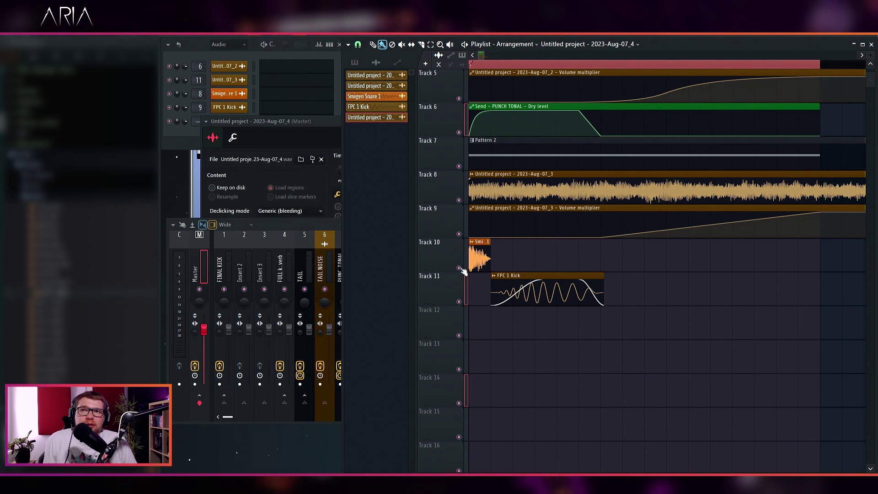
scroll(545, 251, up, 5)
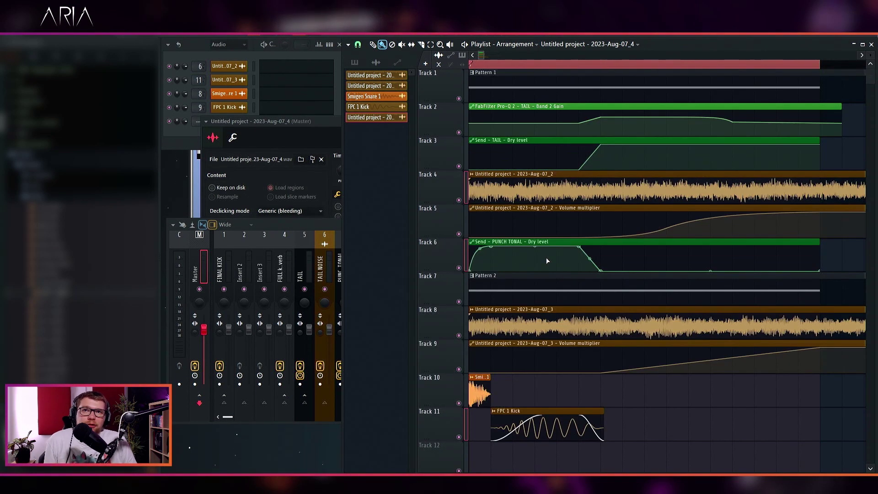
scroll(546, 257, down, 2)
scroll(546, 257, down, 3)
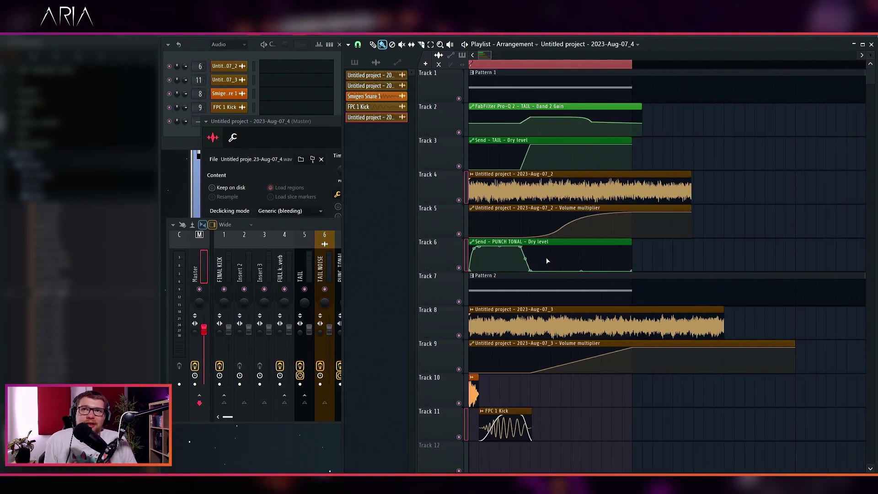
right_click(451, 89)
click(623, 113)
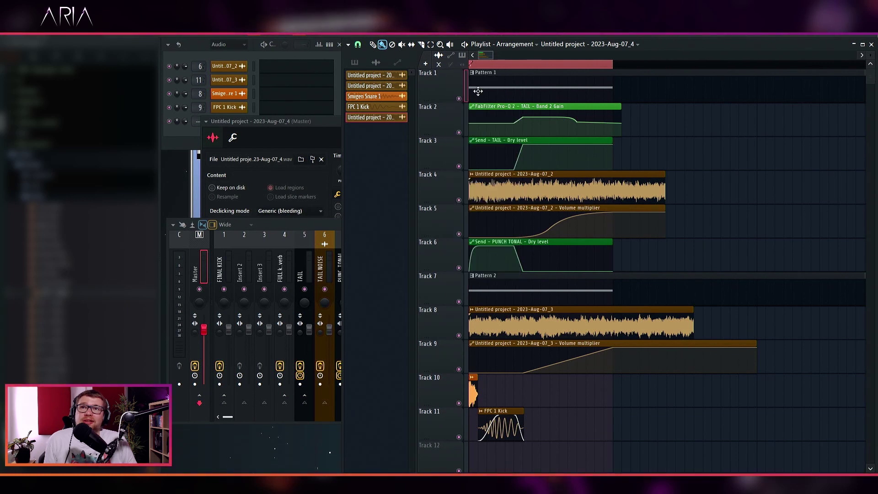
right_click(441, 90)
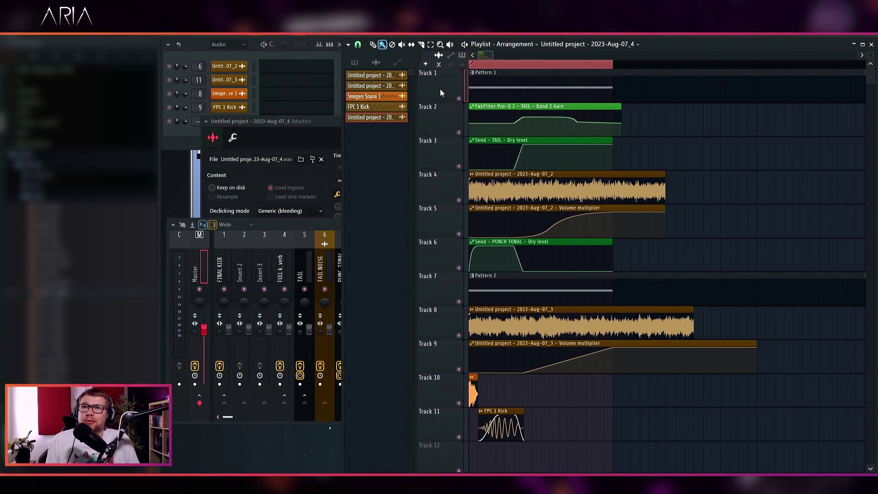
right_click(443, 86)
click(489, 253)
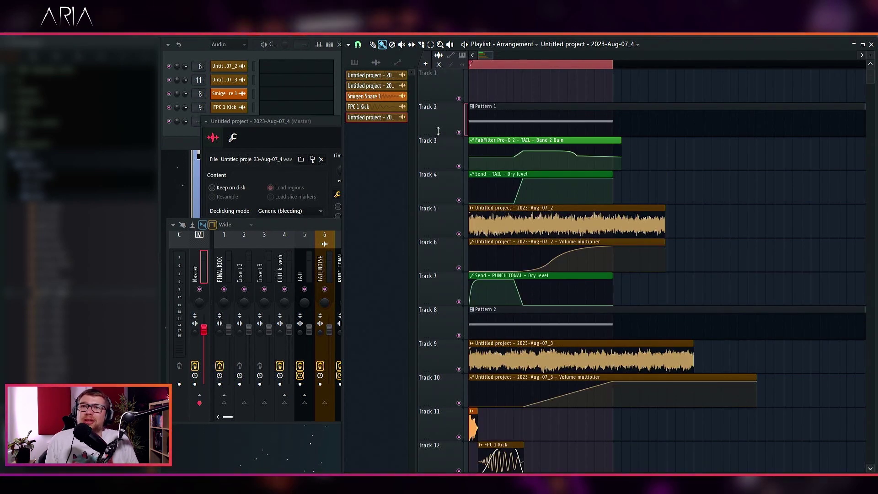
Select Tracks 2 to 6 and group them under the empty Track 1.
drag(443, 123, 431, 247)
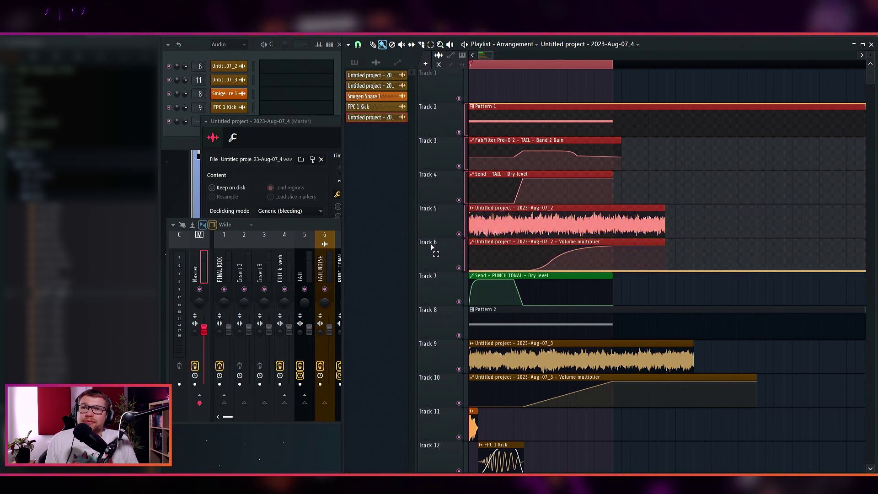
right_click(437, 106)
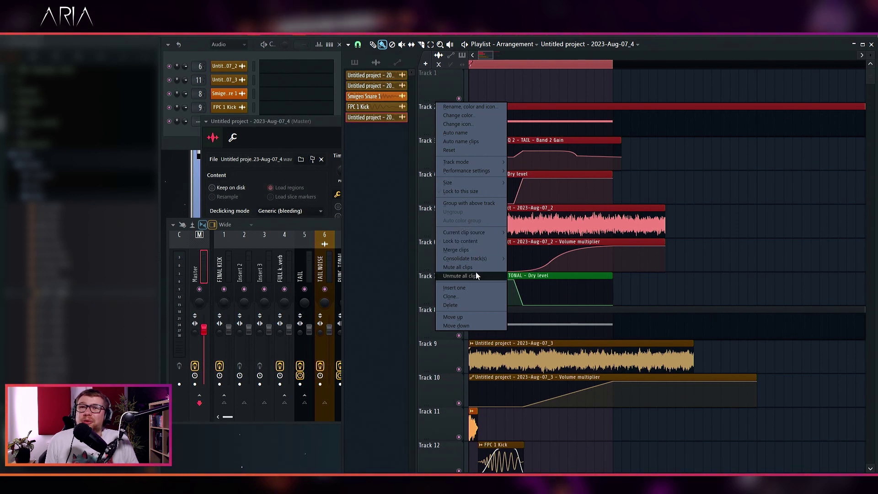
click(473, 204)
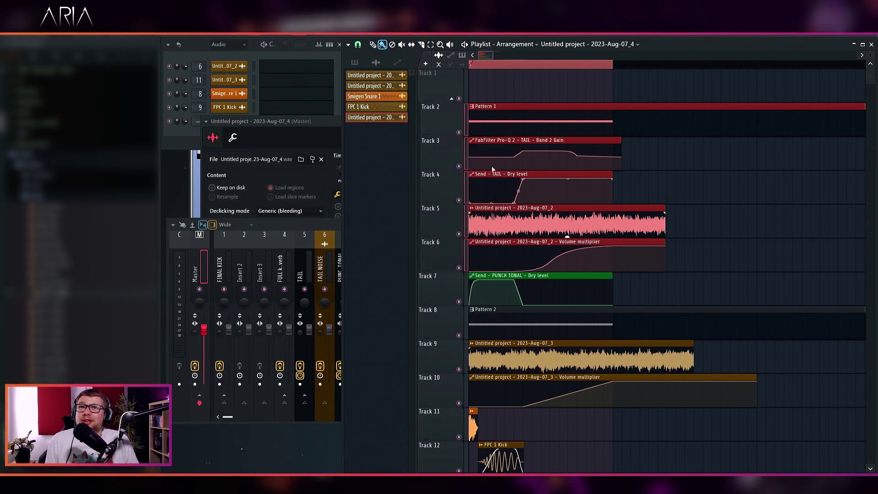
Rename Track 1 as TAIL and collapse its group of tracks.
right_click(437, 74)
click(459, 73)
text(TA)
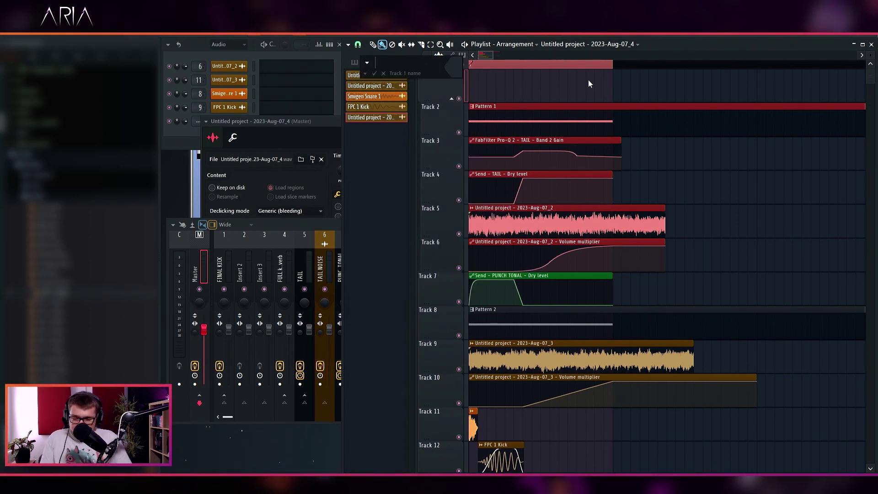
text(IL)
key(Return)
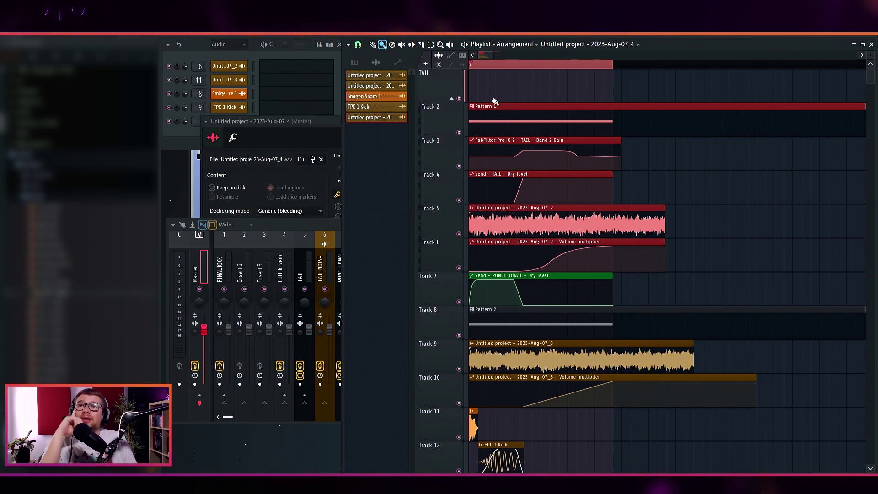
click(454, 101)
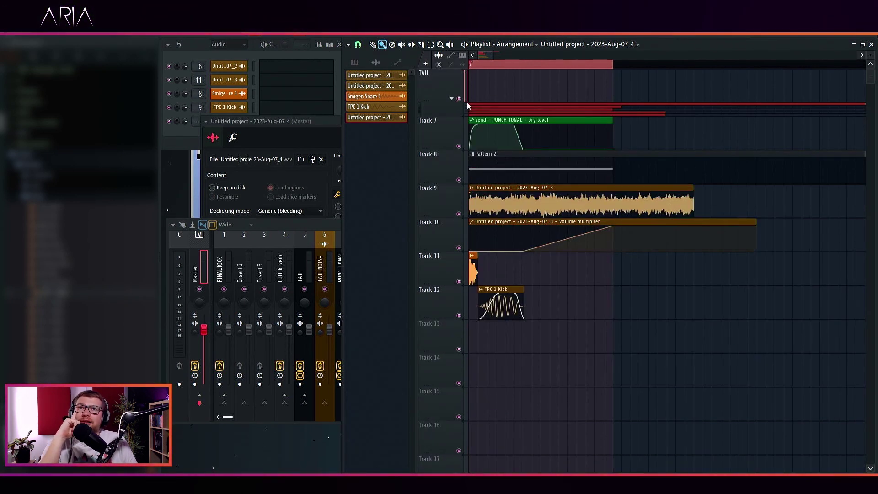
Mute Tracks 7 to 10 and Track 12, leaving Track 11 active.
click(459, 146)
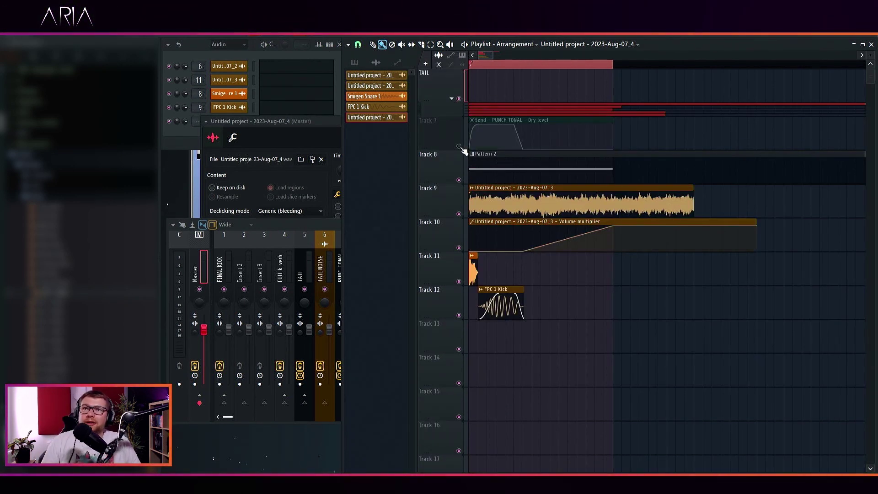
click(459, 213)
click(459, 248)
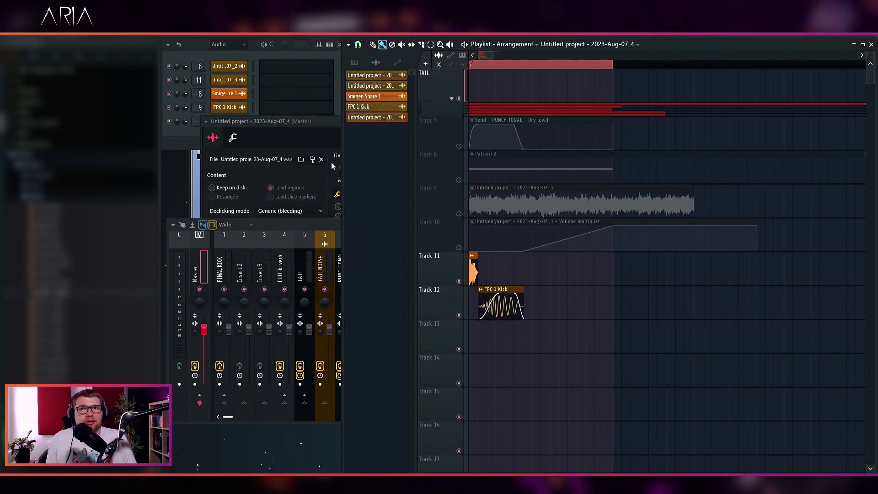
click(460, 315)
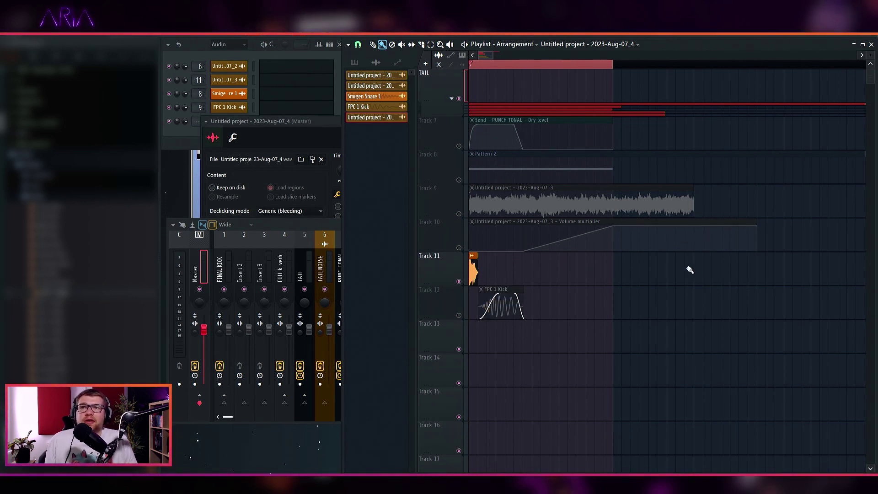
Play back the TAIL group together with Track 11, and unmute Tracks 7 to 10 and Track 12.
key(space)
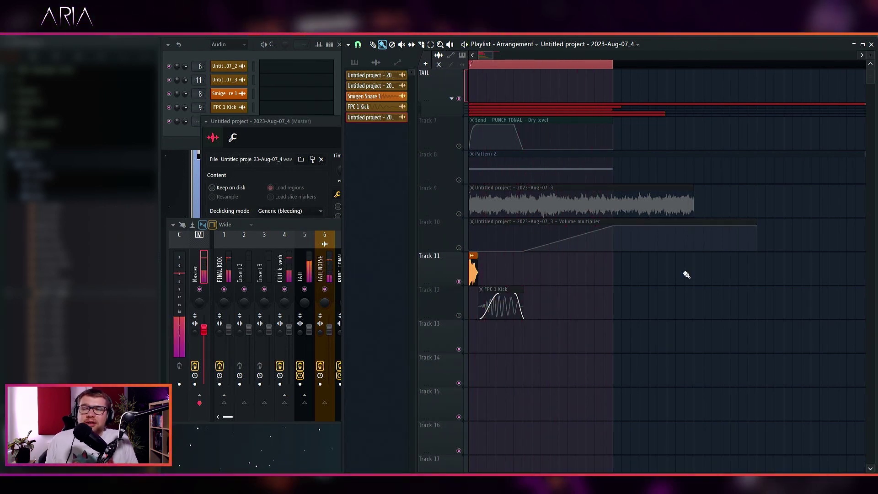
key(space)
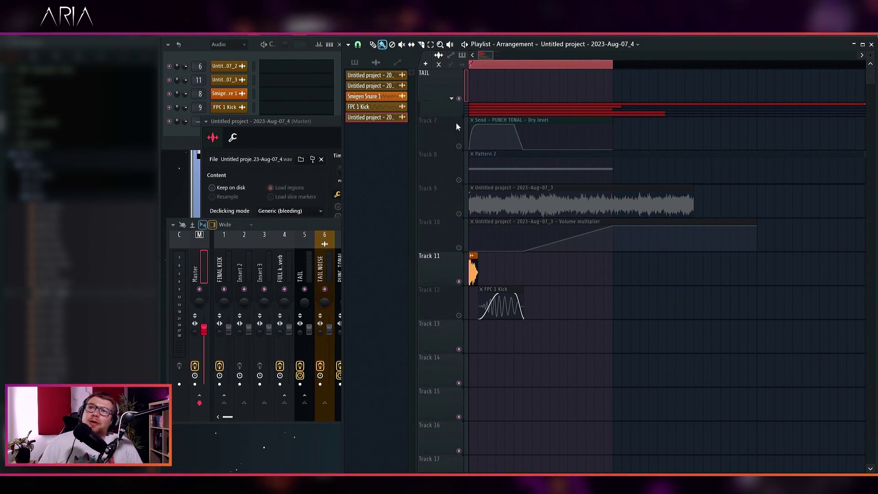
click(459, 147)
click(459, 180)
click(459, 214)
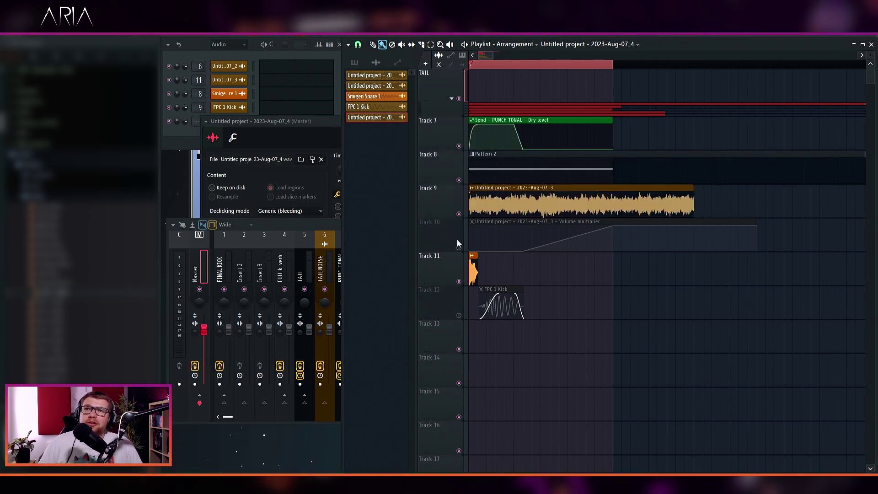
click(459, 247)
click(459, 316)
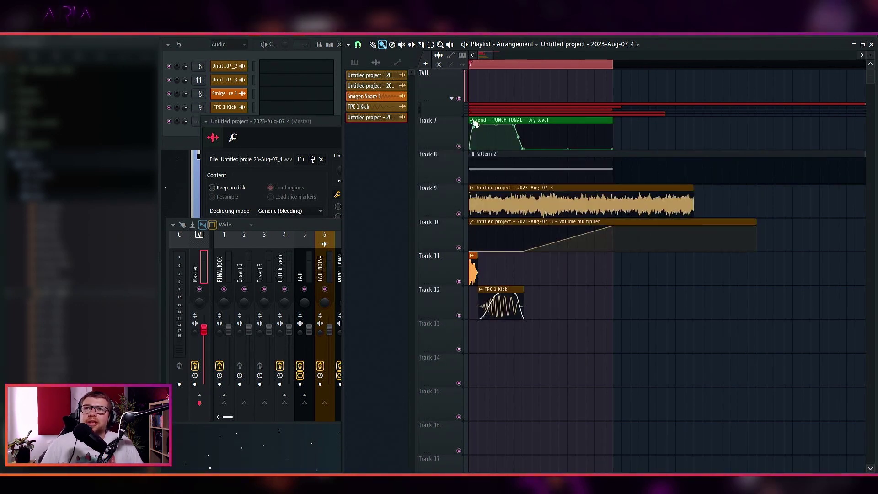
Expand the TAIL group in the Playlist to show its Tracks 2 to 6.
click(452, 99)
click(737, 239)
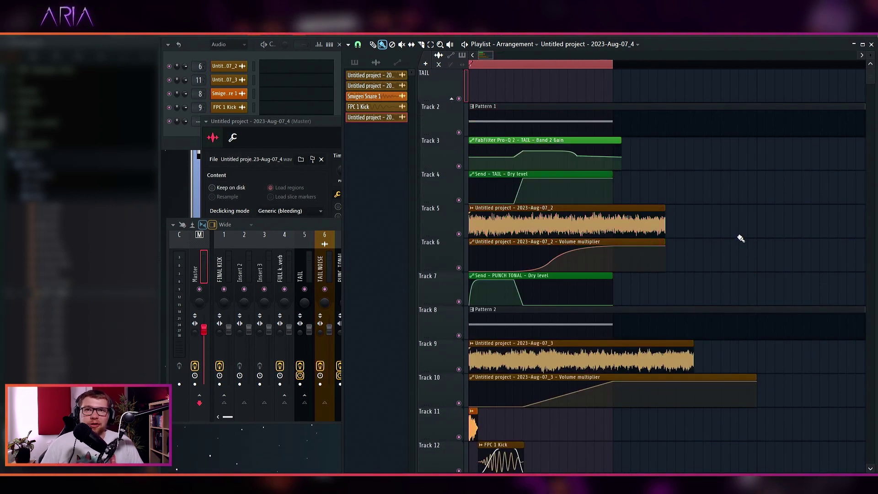
scroll(740, 240, down, 2)
scroll(740, 240, up, 1)
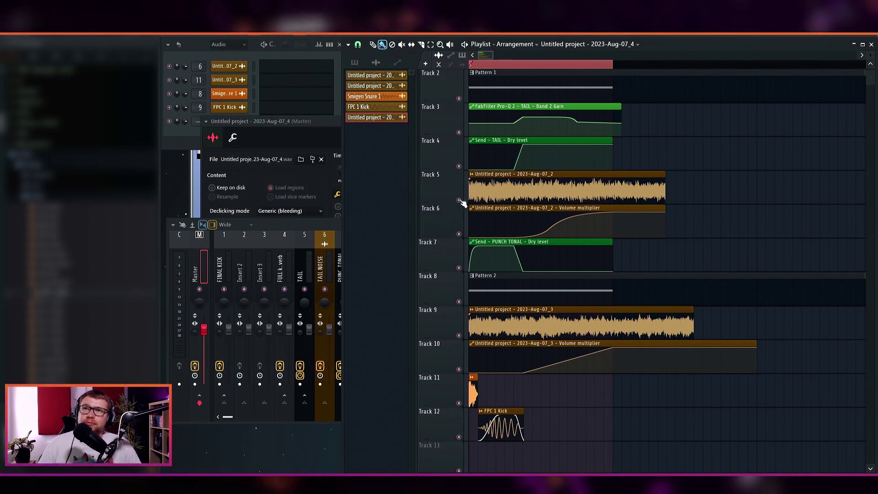
Mute the TAIL track and Tracks 2 to 6, and play back Tracks 7 to 12 on their own.
scroll(461, 187, up, 1)
drag(459, 99, 458, 267)
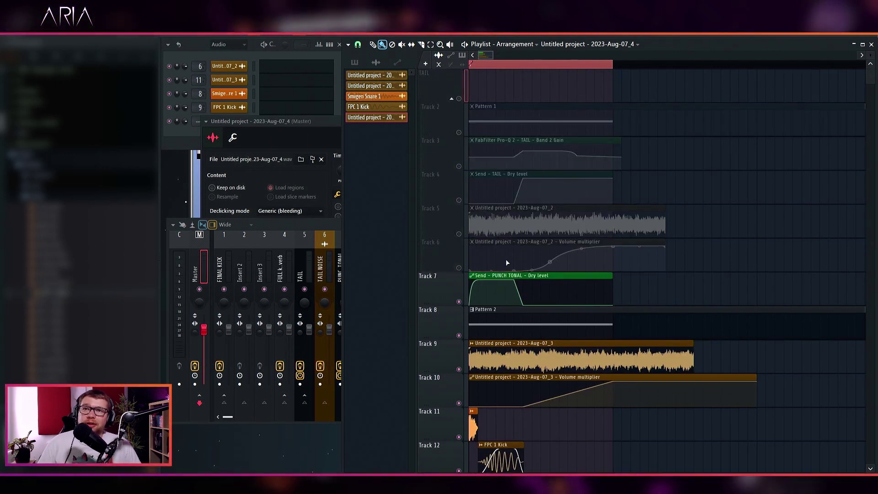
scroll(729, 235, down, 3)
key(space)
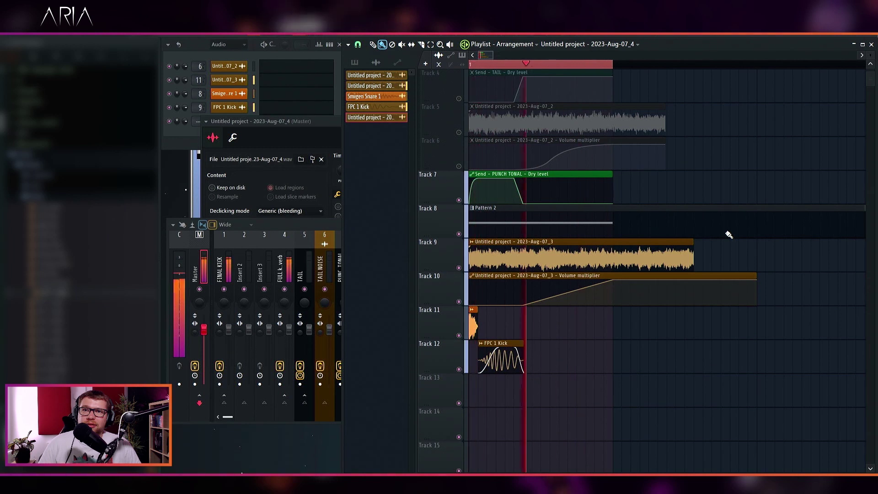
key(space)
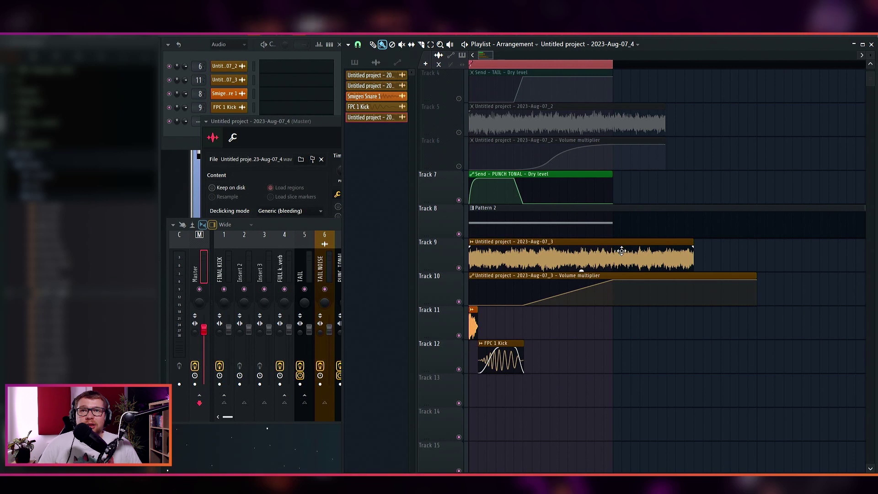
Mute and unmute Track 9, and restore all Playlist tracks to active.
click(460, 268)
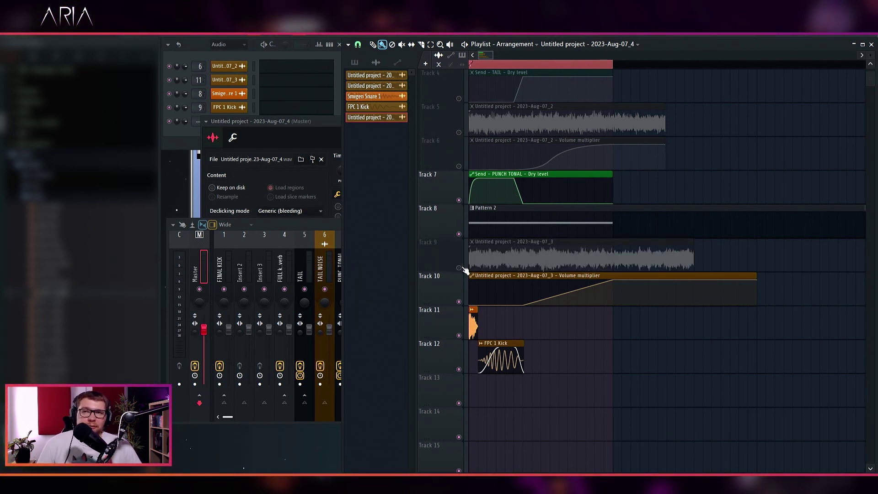
click(459, 268)
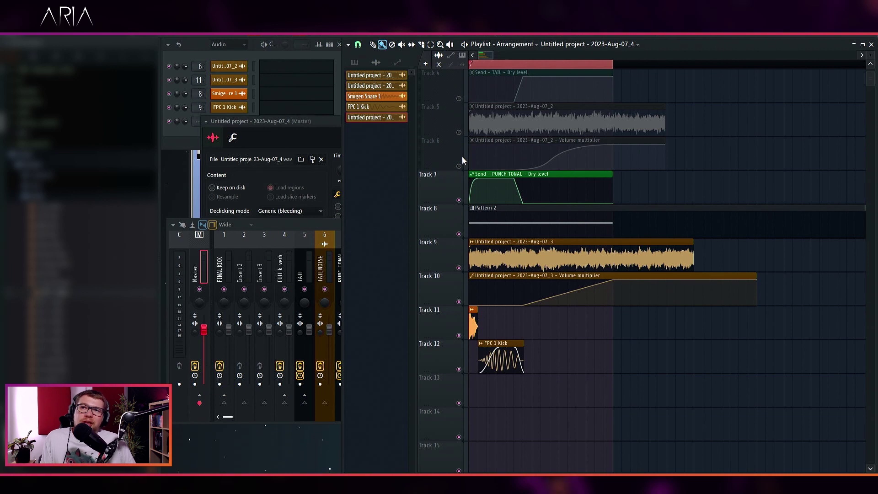
right_click(459, 199)
right_click(458, 200)
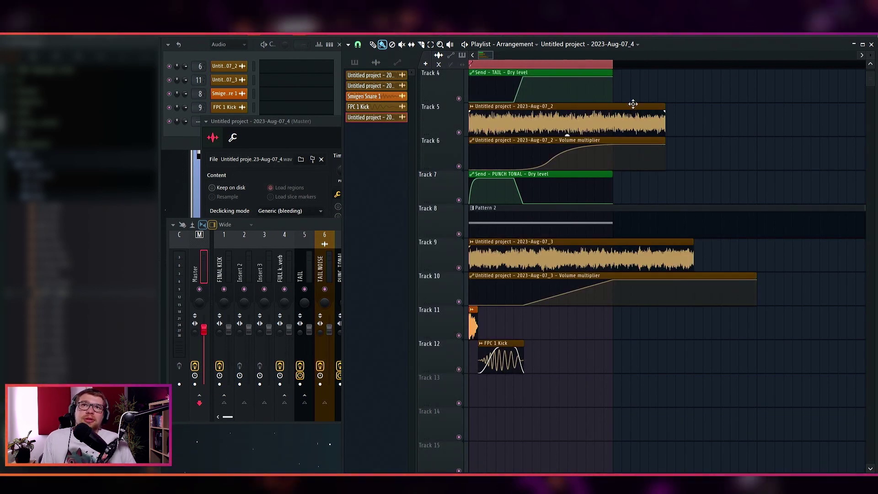
Try out the TAIL group's mute, solo the group together with Track 11, and reactivate all tracks.
scroll(435, 166, up, 3)
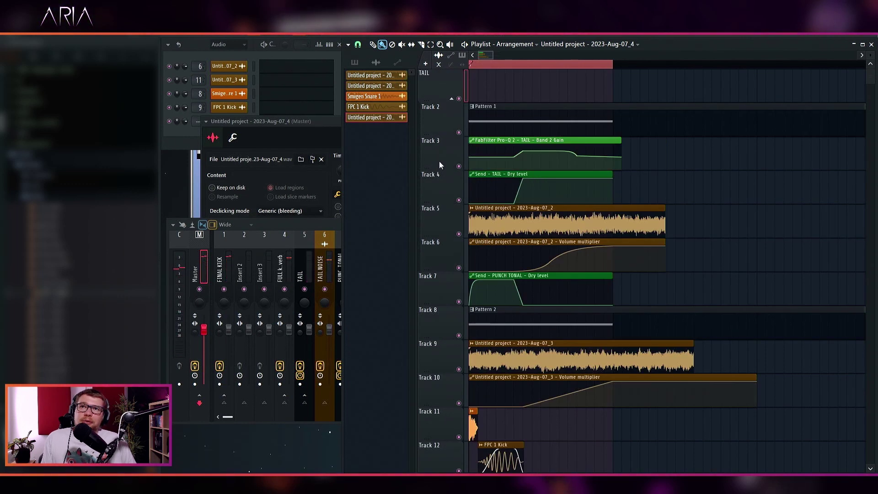
click(459, 98)
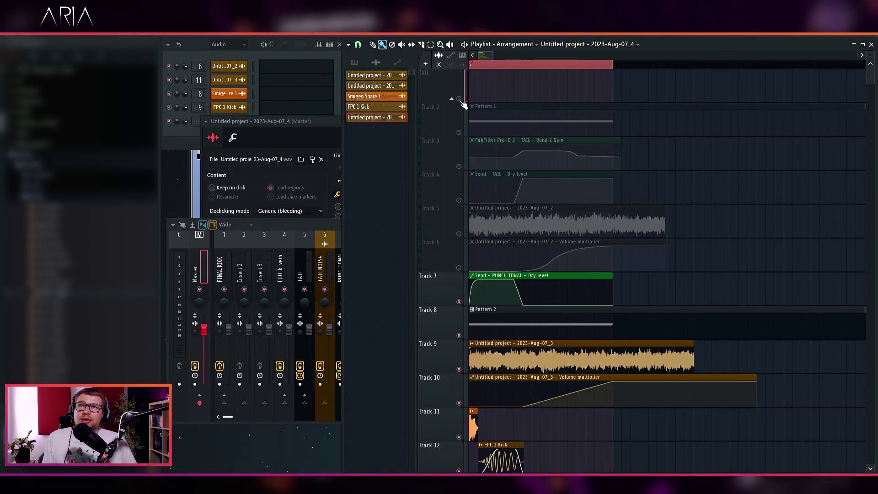
right_click(459, 99)
scroll(468, 286, down, 3)
click(459, 336)
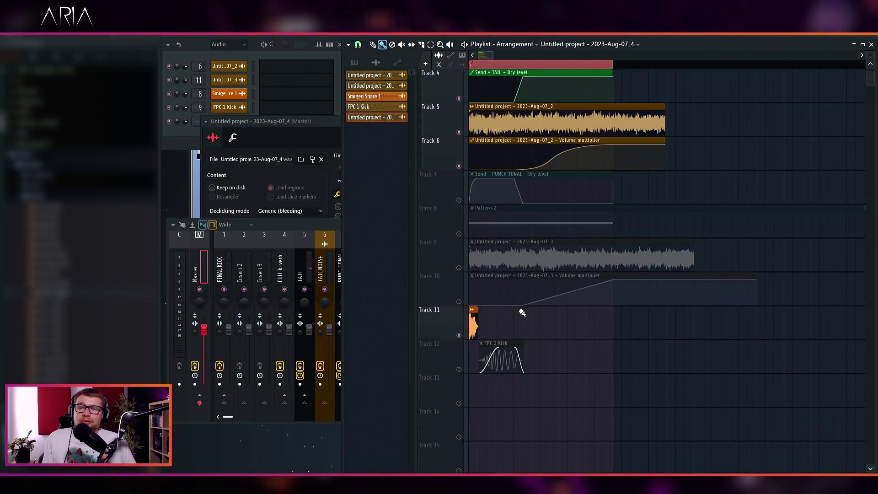
right_click(461, 337)
scroll(456, 131, up, 3)
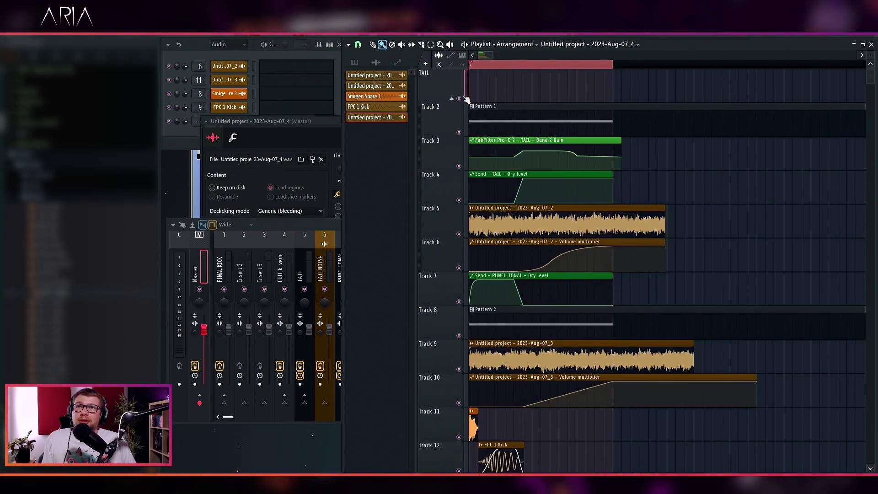
Play back Tracks 7 to 12 with the TAIL group muted, and once more with Track 9 muted as well.
drag(459, 267, 459, 98)
scroll(579, 209, down, 3)
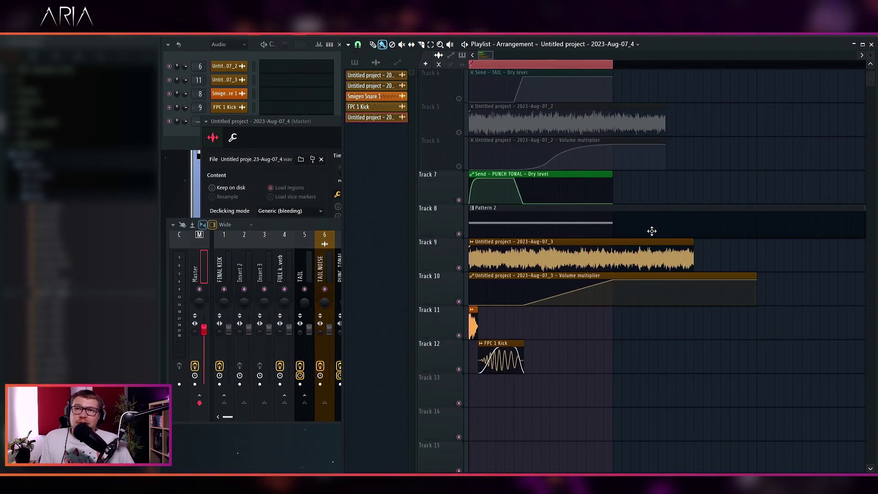
key(space)
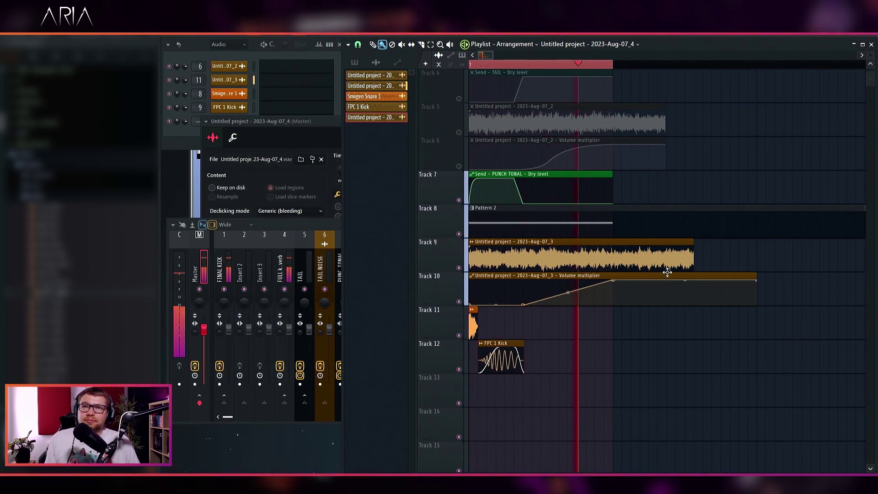
key(space)
click(459, 267)
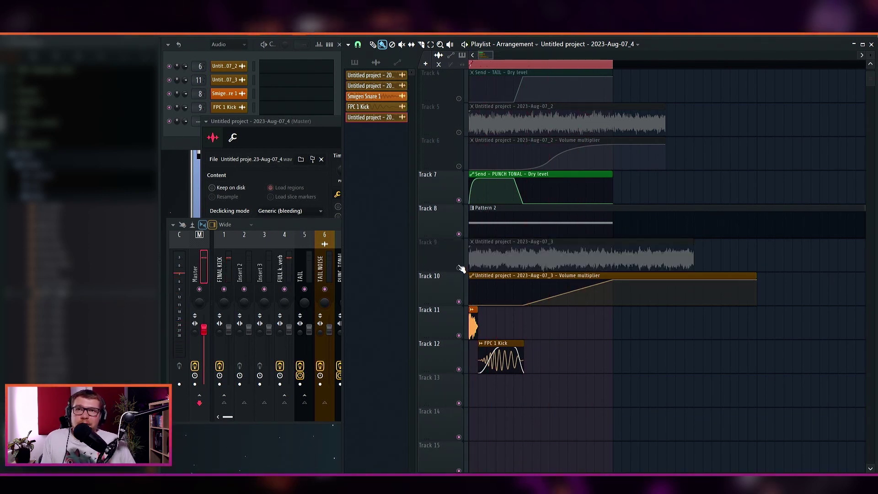
key(space)
key(space)
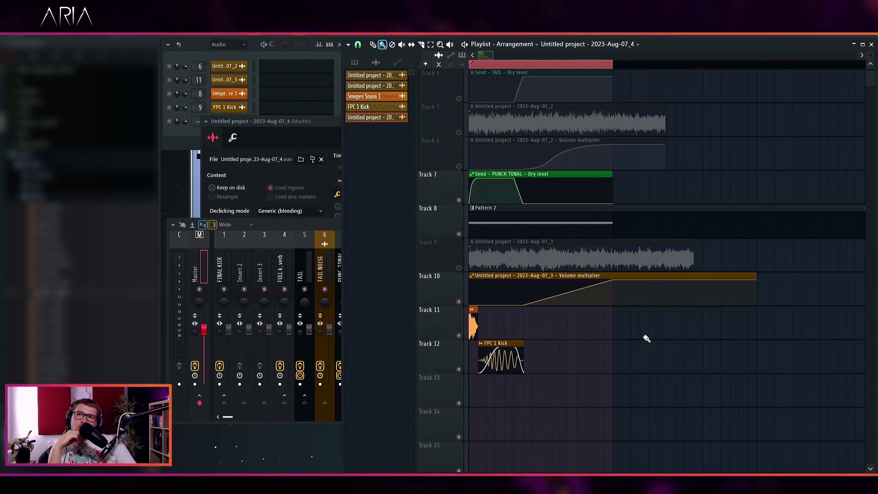
Solo Tracks 11 and 12 together, and reactivate all Playlist tracks.
click(463, 342)
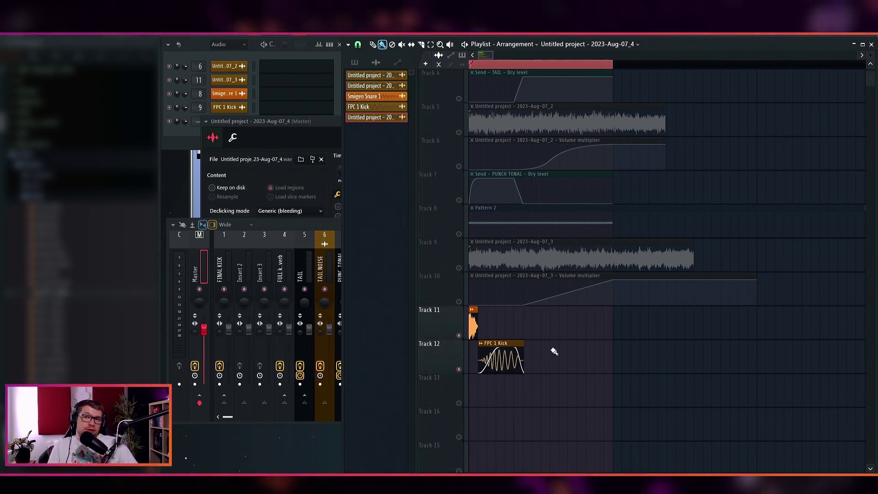
ctrl+click(459, 336)
ctrl+click(459, 336)
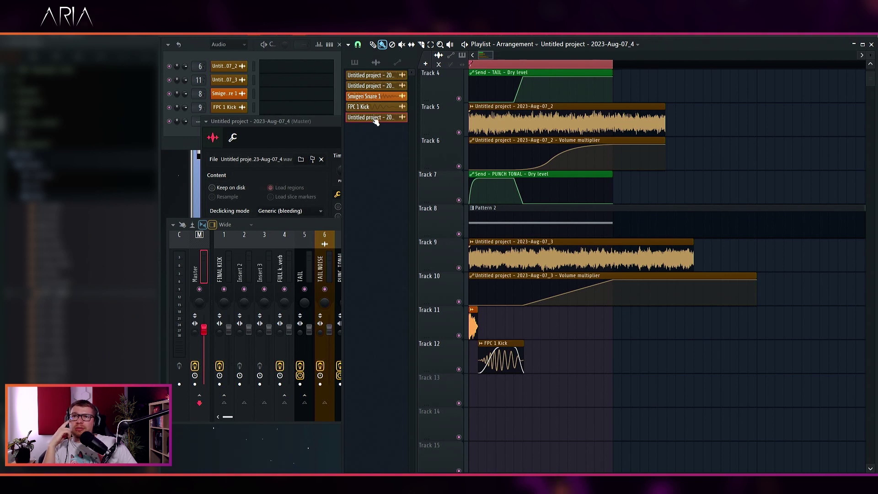
Try Clip and Boost on the Untitled project - 2023-Aug-07_4 audio clip placed on Track 14, and remove the clip from the Playlist.
click(529, 411)
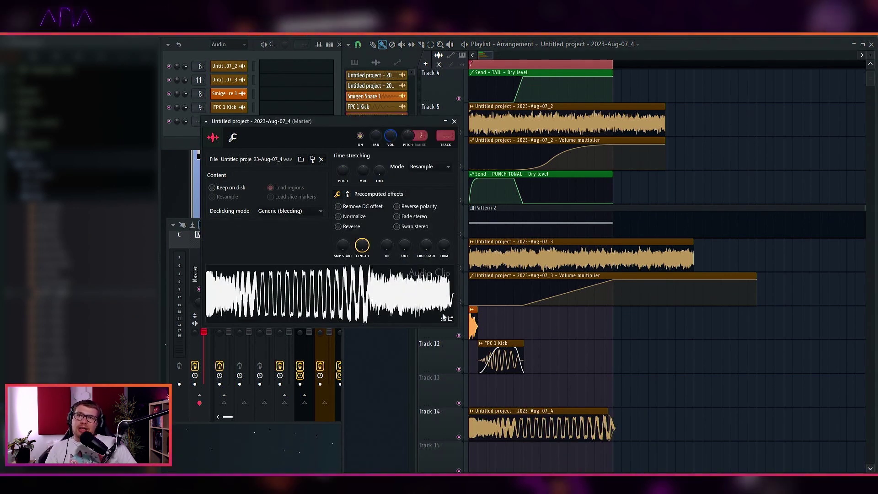
click(347, 193)
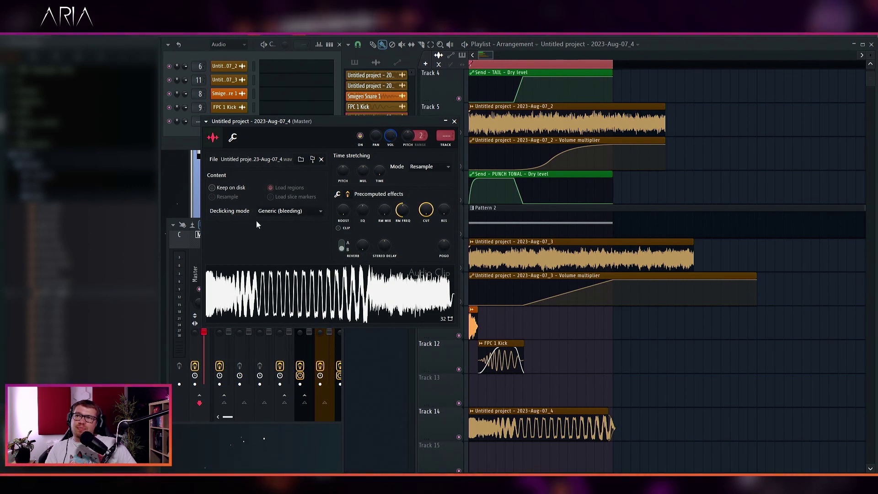
click(343, 228)
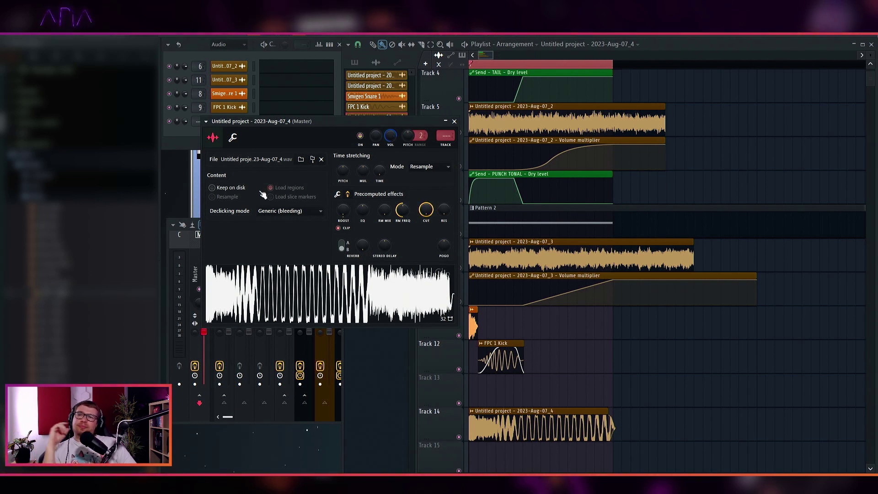
drag(342, 209, 341, 217)
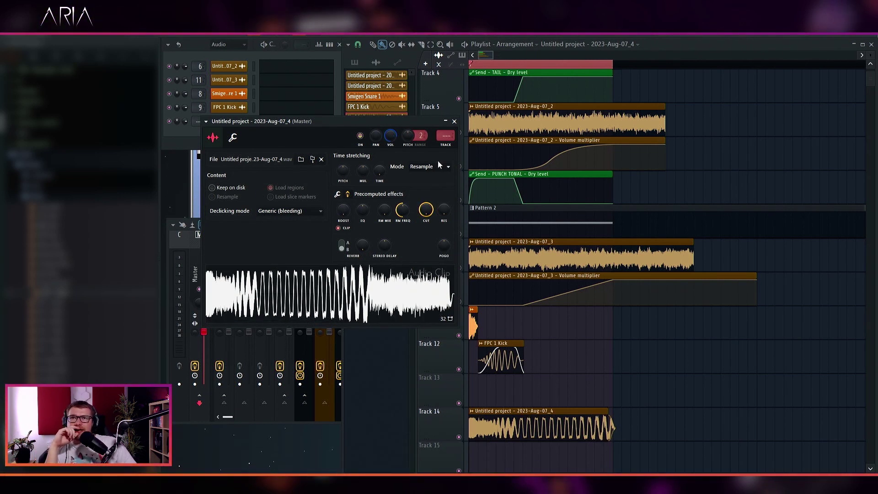
right_click(682, 308)
right_click(575, 432)
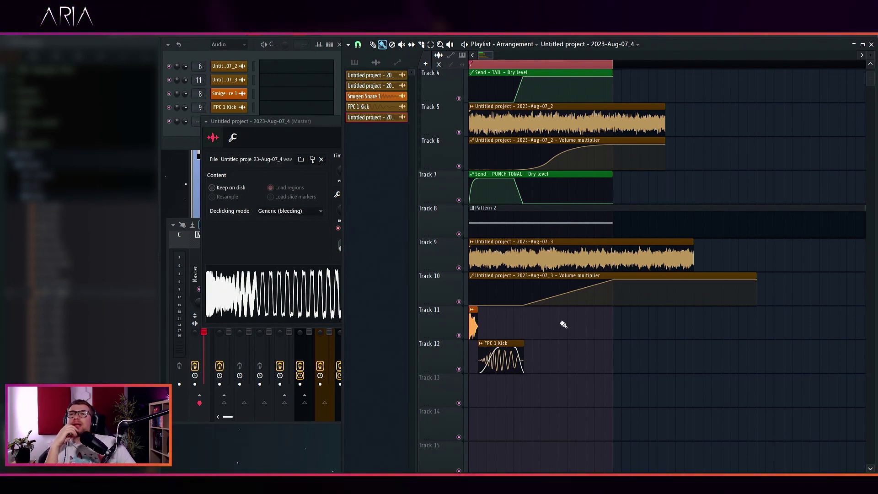
Open Pattern 1's Serum_x64 and add a point near the zero line in the final part of the LFO 1 curve.
scroll(560, 324, up, 3)
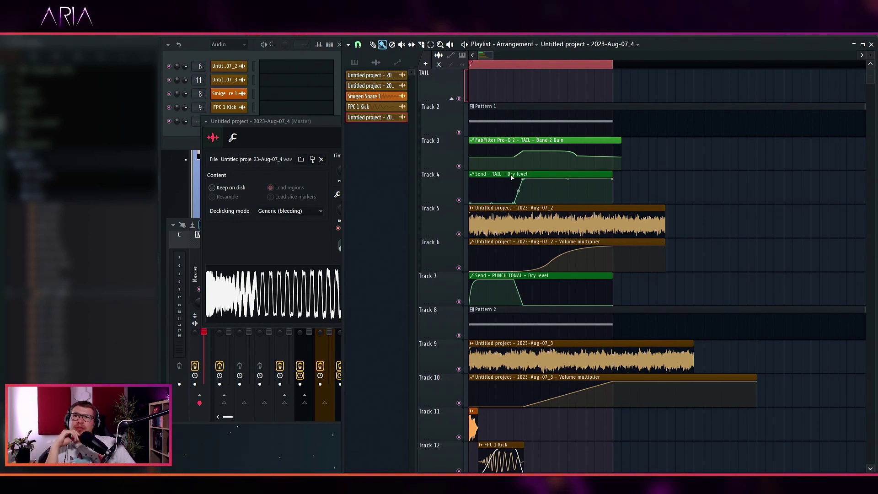
double_click(533, 119)
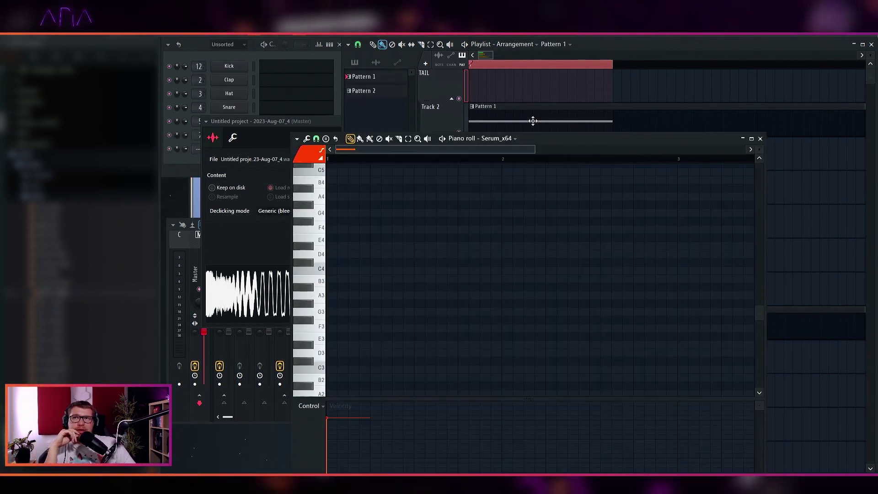
click(229, 121)
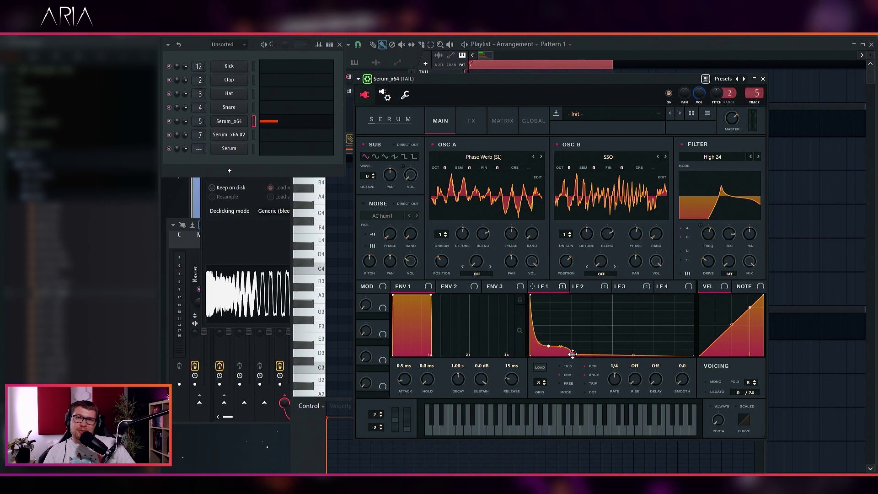
double_click(673, 355)
drag(673, 355, 652, 355)
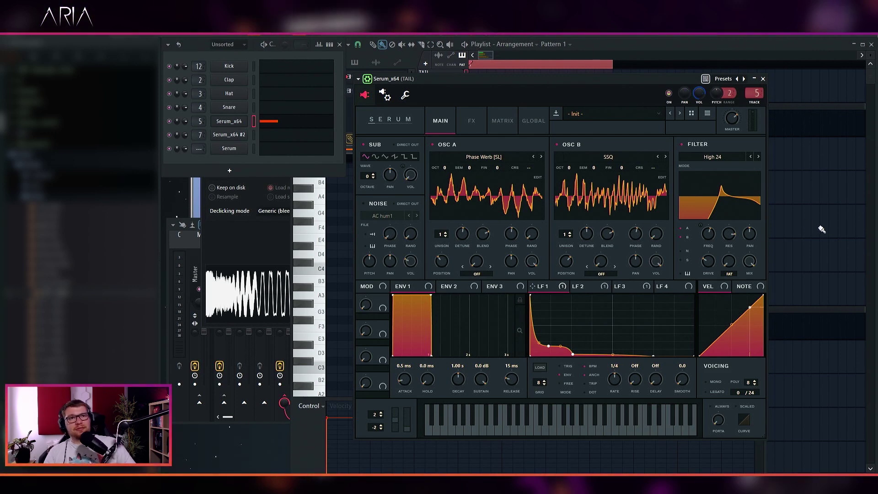
Play the arrangement and slightly raise the LFO 1 point where the Serum_x64 curve's plateau ends.
key(Escape)
key(space)
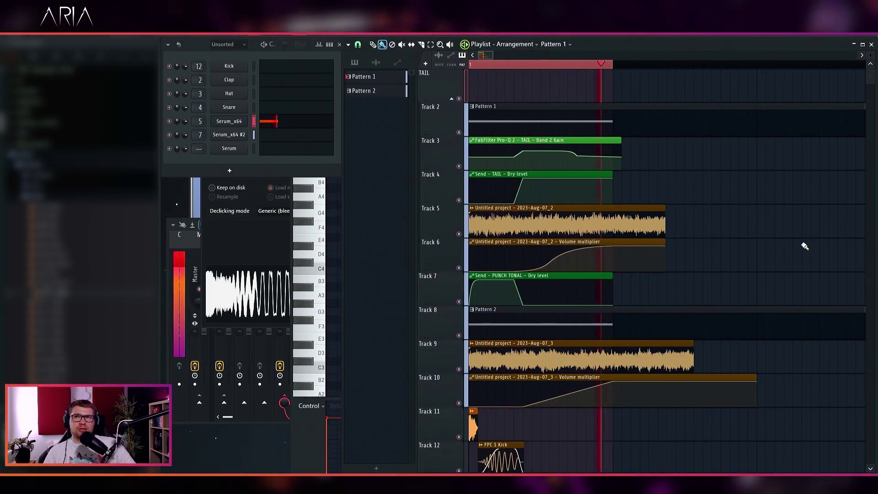
click(229, 124)
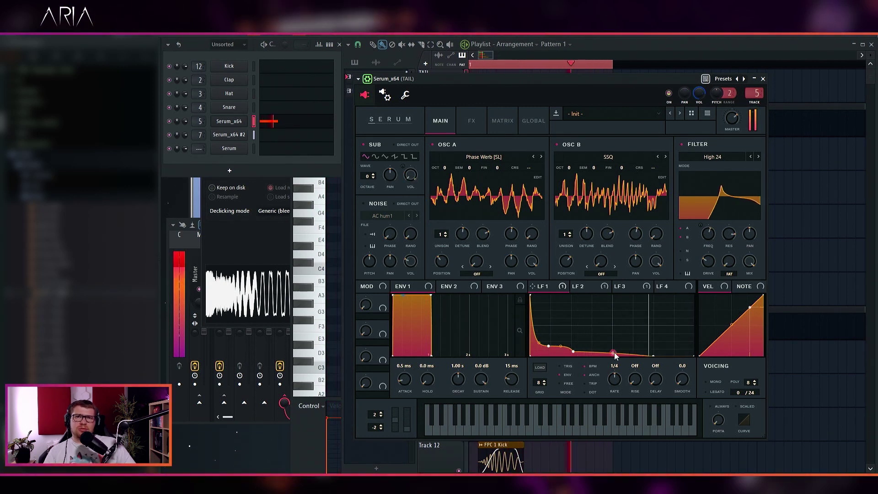
key(space)
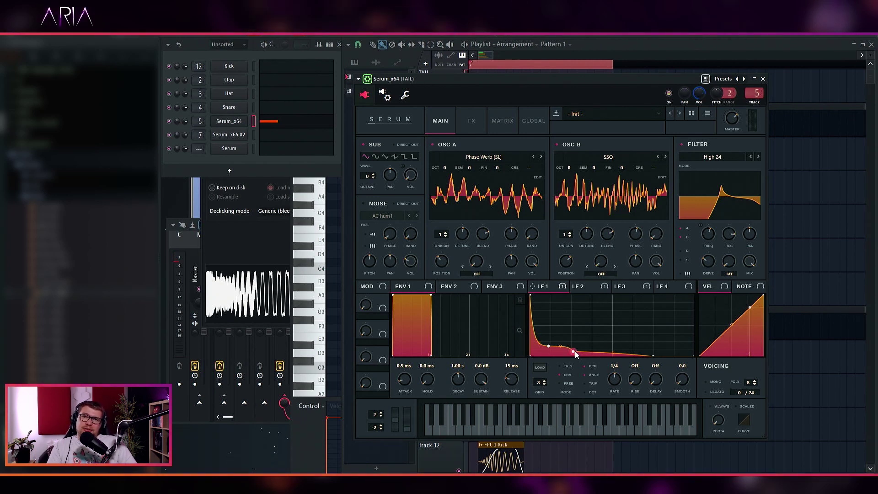
Add a point at the middle of the LFO 1 curve and fine-tune its height during playback.
double_click(614, 351)
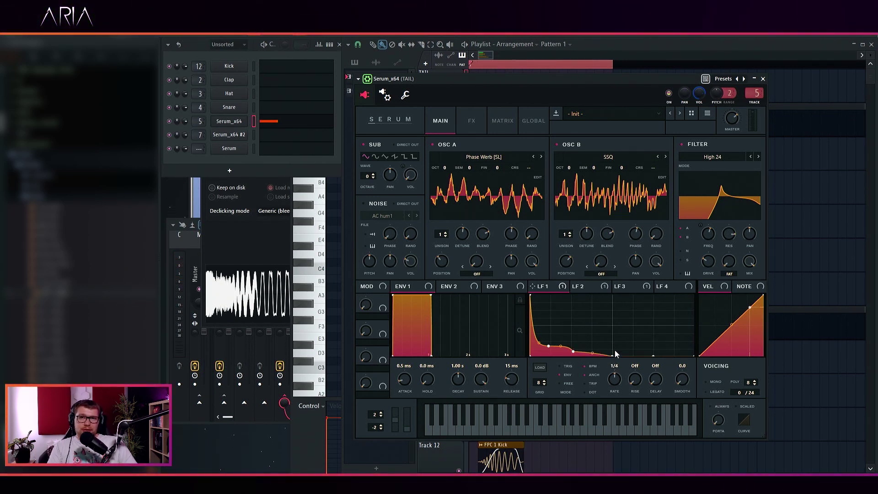
key(space)
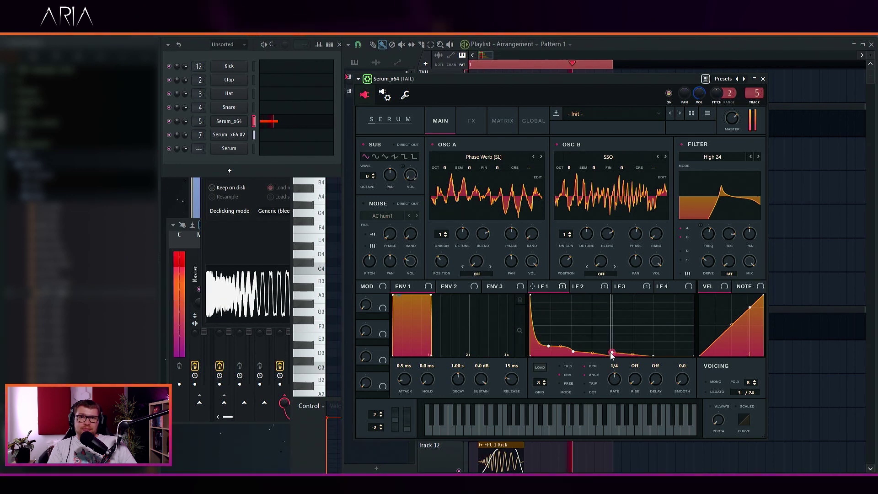
drag(611, 352, 612, 354)
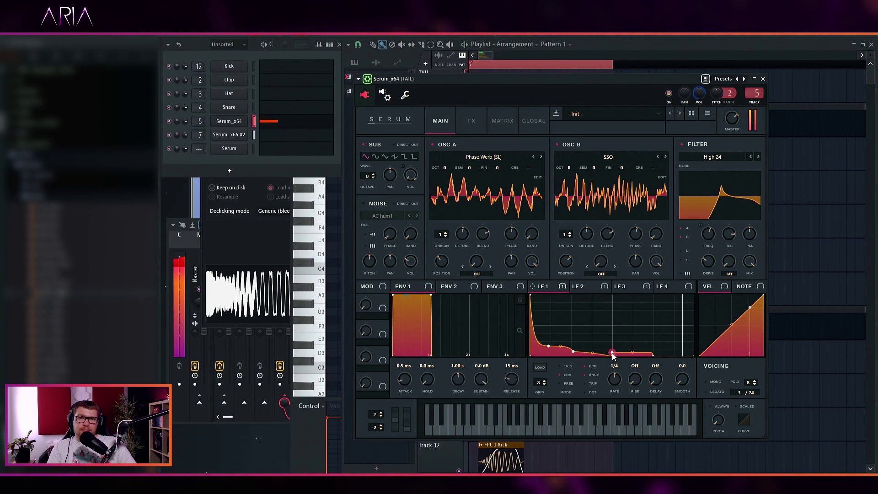
key(space)
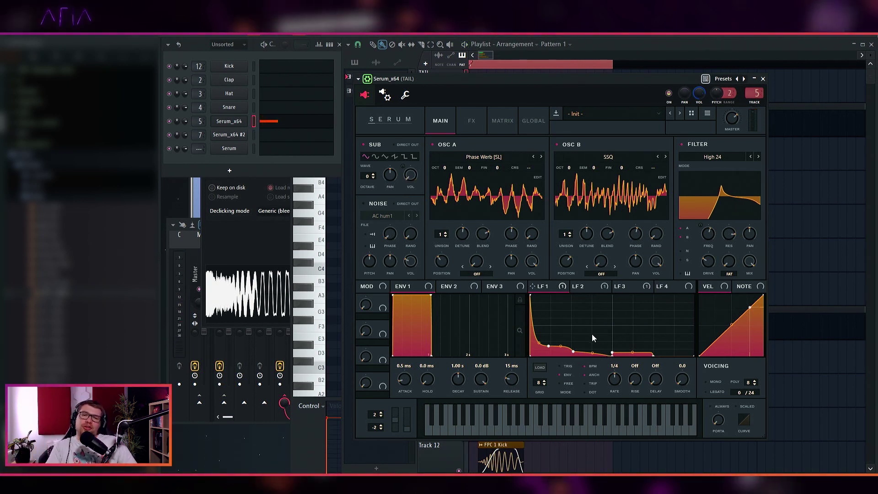